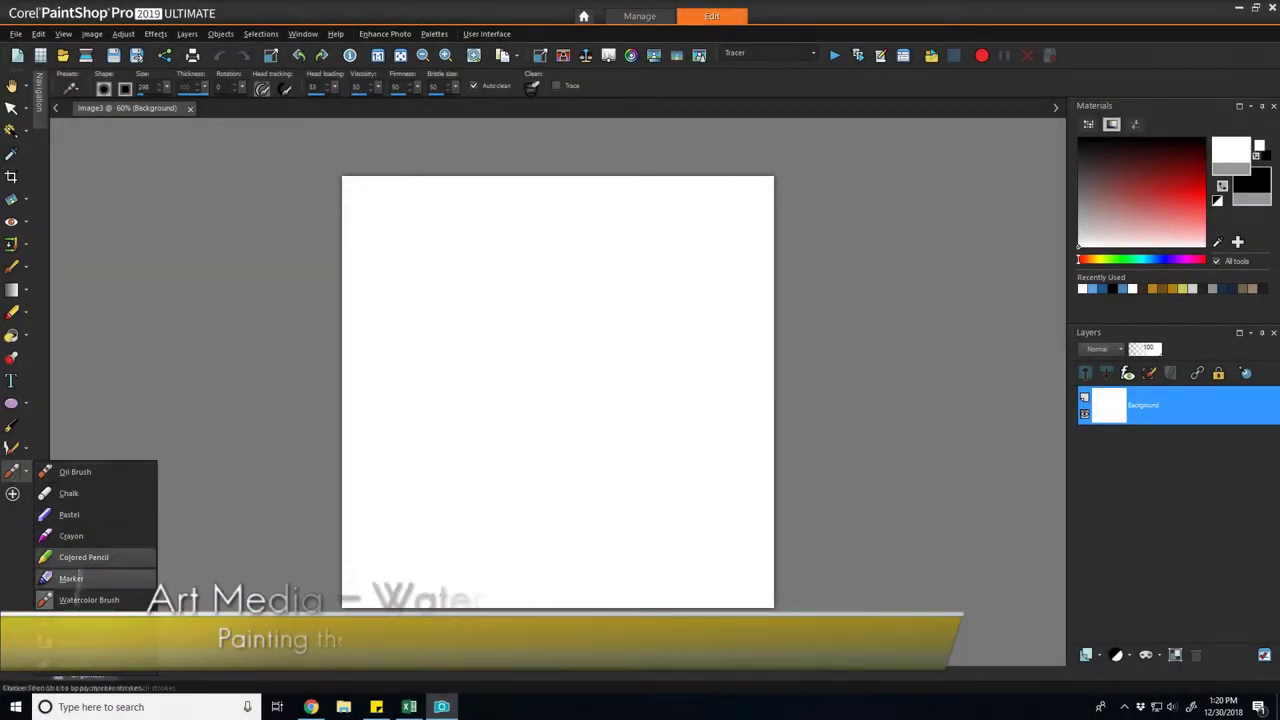
# - With the Watercolor Brush, choose a medium green foreground colour and paint the lower half of the canvas as grass
pyautogui.click(89, 599)
pyautogui.click(1231, 150)
pyautogui.moveTo(733, 276); pyautogui.dragTo(733, 340)
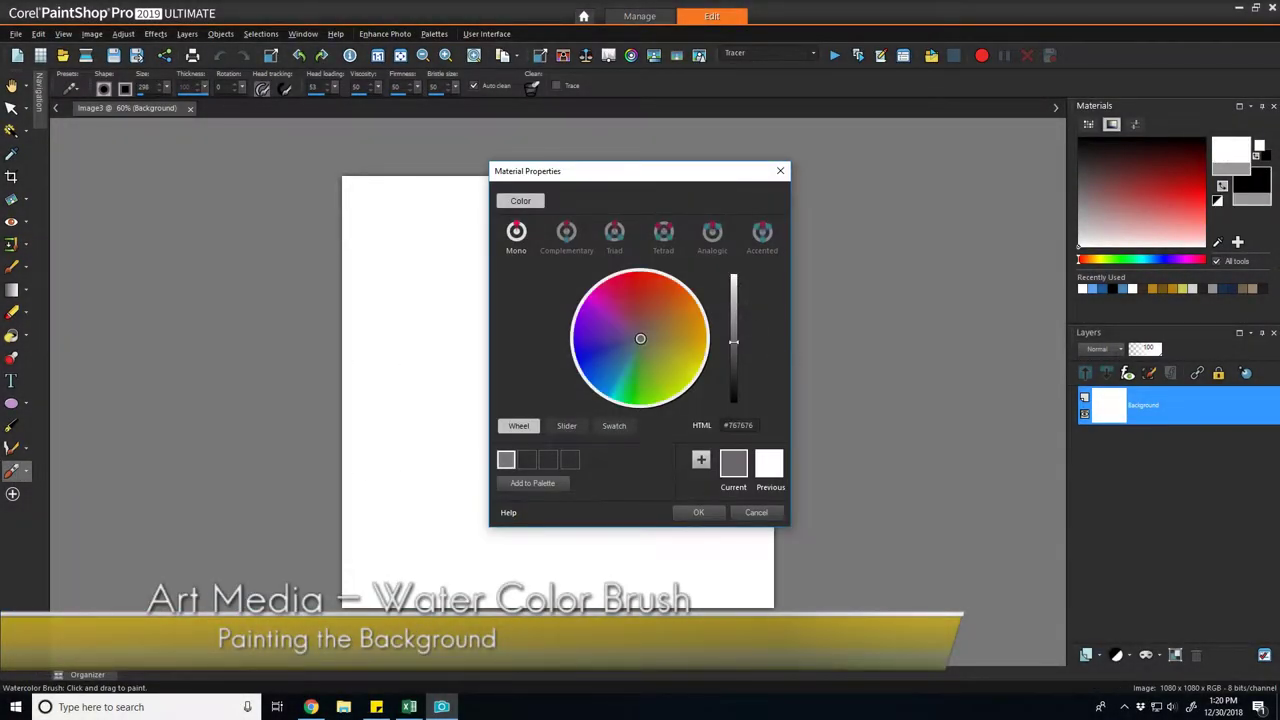
pyautogui.moveTo(640, 339); pyautogui.dragTo(637, 380)
pyautogui.moveTo(733, 340); pyautogui.dragTo(733, 354)
pyautogui.click(698, 512)
pyautogui.moveTo(360, 547)
pyautogui.mouseDown()
pyautogui.moveTo(543, 521)
pyautogui.moveTo(560, 578)
pyautogui.moveTo(663, 500)
pyautogui.moveTo(350, 485)
pyautogui.moveTo(760, 590)
pyautogui.moveTo(565, 435)
pyautogui.moveTo(420, 625)
pyautogui.mouseUp()
pyautogui.moveTo(704, 600); pyautogui.dragTo(1062, 585)
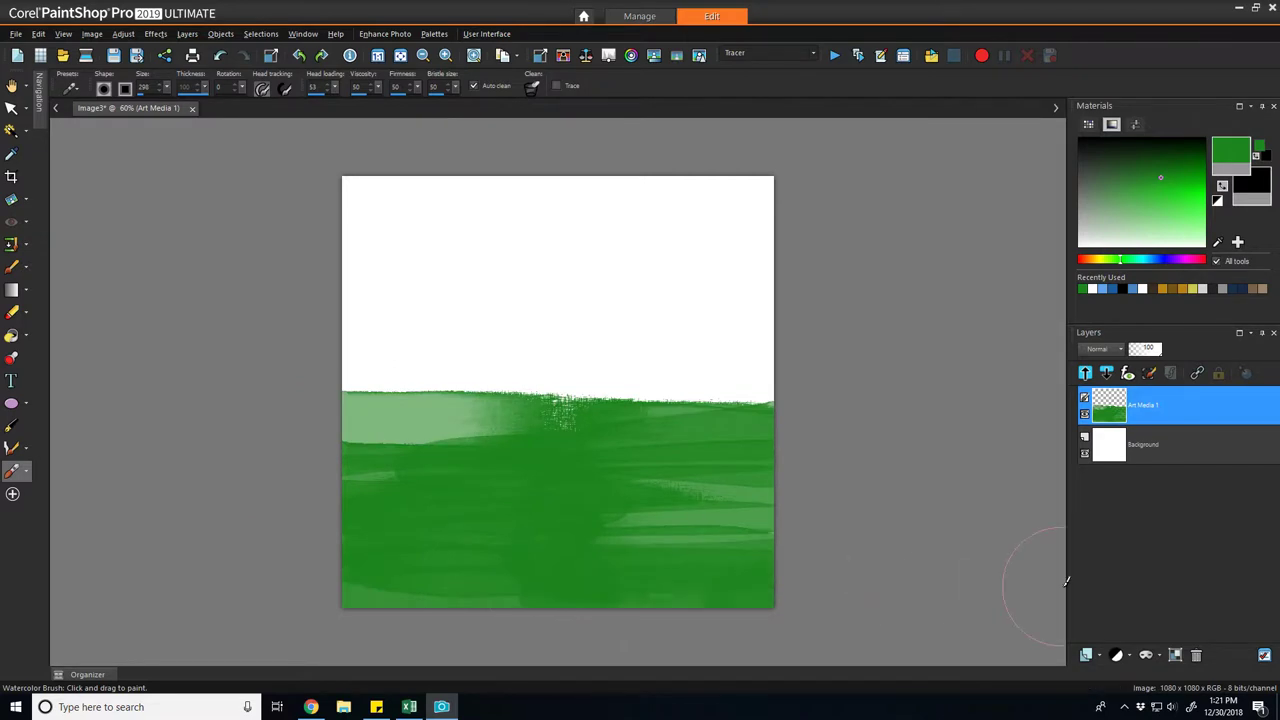
# - Change the foreground colour to sky blue and paint the upper part of the canvas, leaving a white band above the grass
pyautogui.click(1229, 154)
pyautogui.click(609, 366)
pyautogui.click(613, 390)
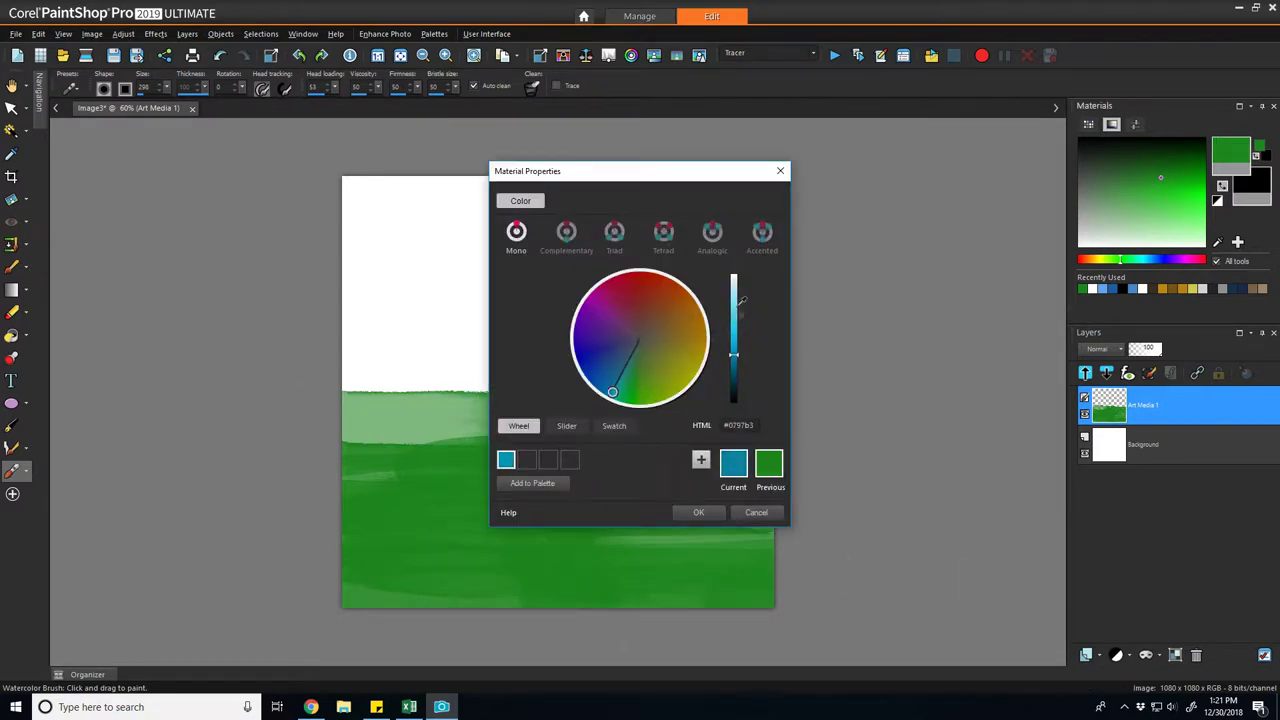
pyautogui.moveTo(733, 305); pyautogui.dragTo(733, 321)
pyautogui.click(613, 375)
pyautogui.click(697, 513)
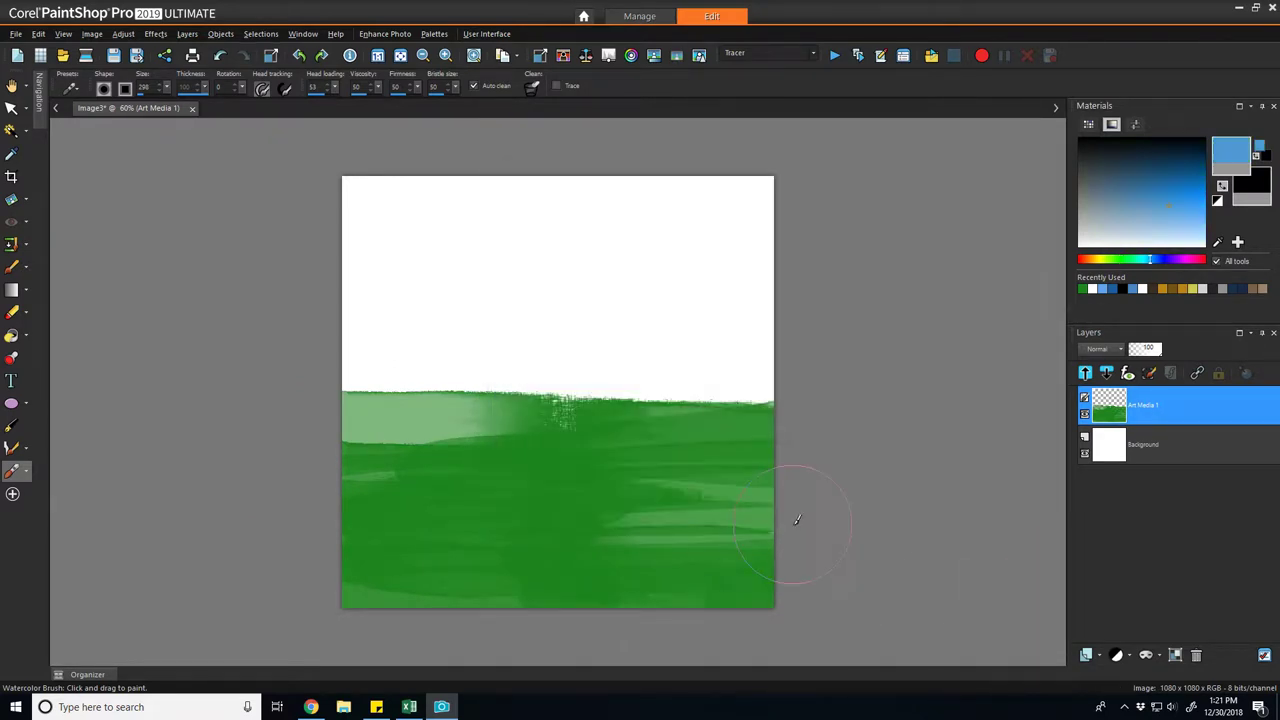
pyautogui.moveTo(350, 200)
pyautogui.mouseDown()
pyautogui.moveTo(650, 200)
pyautogui.moveTo(360, 260)
pyautogui.moveTo(770, 300)
pyautogui.mouseUp()
pyautogui.moveTo(916, 288)
pyautogui.mouseDown()
pyautogui.moveTo(350, 275)
pyautogui.moveTo(330, 345)
pyautogui.moveTo(760, 300)
pyautogui.moveTo(139, 167)
pyautogui.mouseUp()
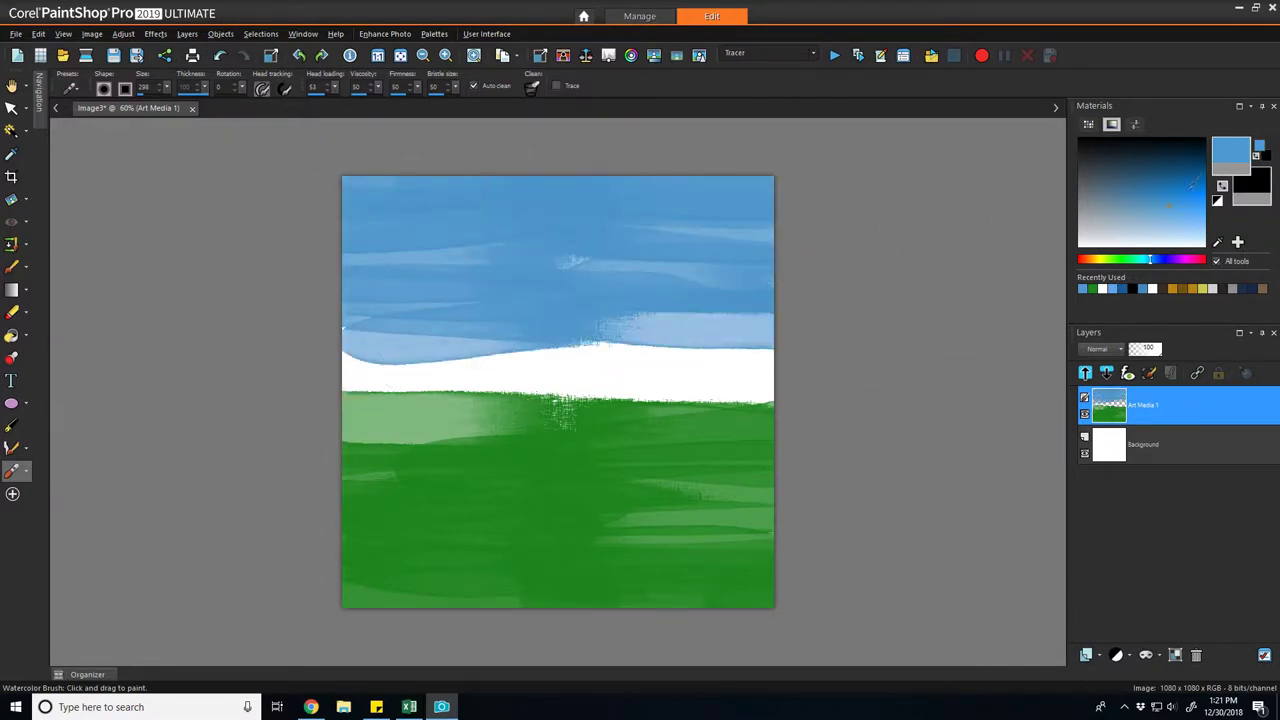
# - Shade the upper sky with progressively darker blue strokes, darkest along the canvas's upper edge
pyautogui.click(1169, 186)
pyautogui.moveTo(880, 194)
pyautogui.mouseDown()
pyautogui.moveTo(360, 245)
pyautogui.moveTo(770, 260)
pyautogui.mouseUp()
pyautogui.click(1166, 173)
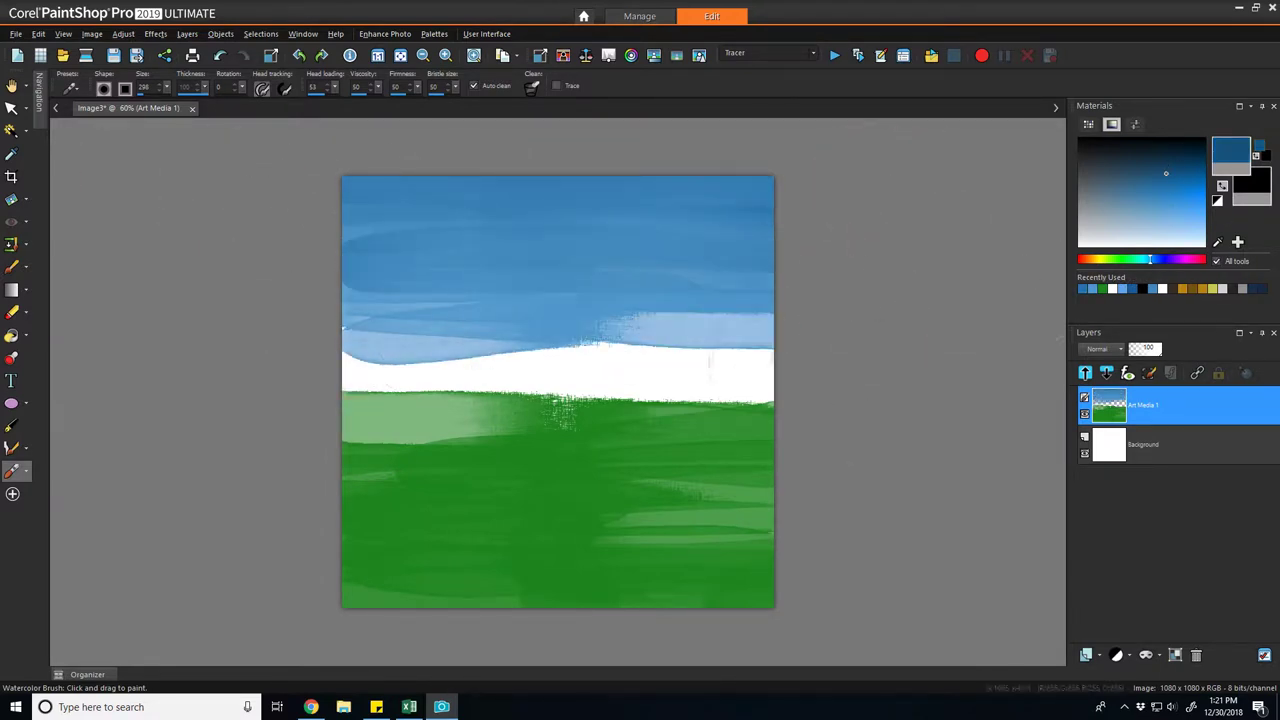
pyautogui.moveTo(770, 180); pyautogui.dragTo(350, 180)
# - Choose a dark green and paint horizontal shading strokes across the lower part of the grass
pyautogui.click(1120, 260)
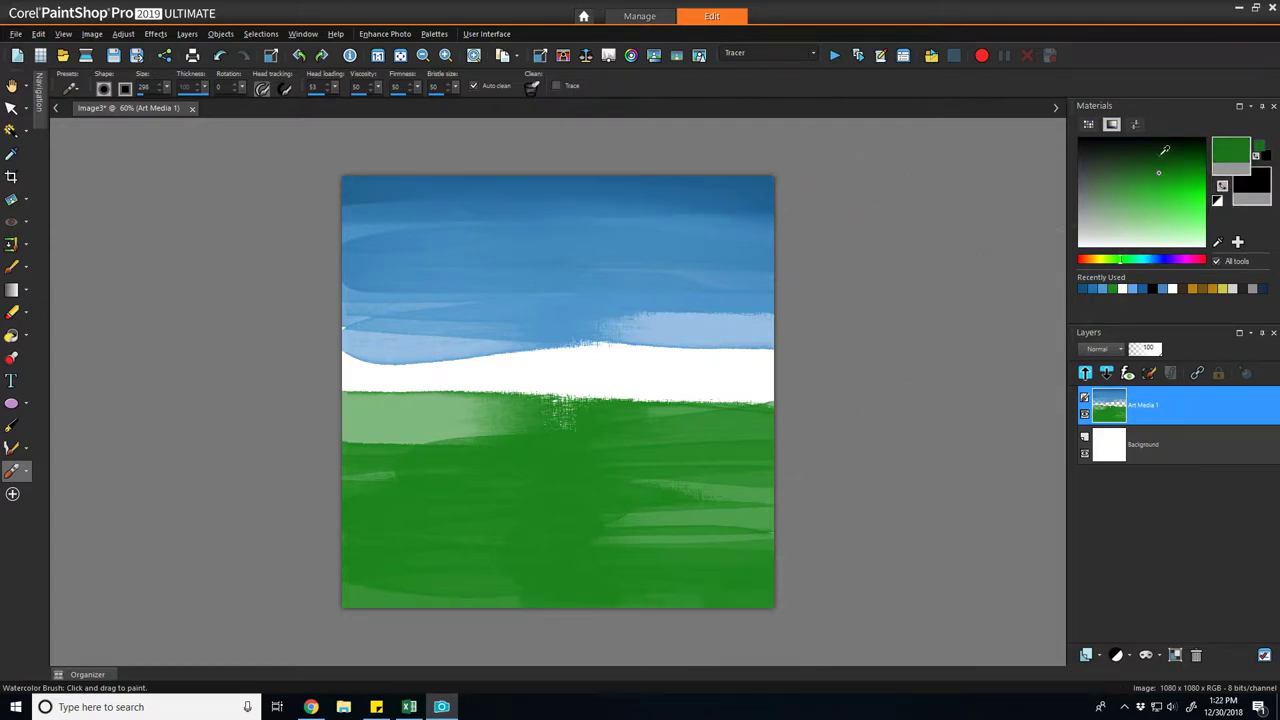
pyautogui.click(1158, 161)
pyautogui.moveTo(790, 575); pyautogui.dragTo(302, 557)
# - Try blending the white horizon band with dark green Palette Knife strokes, then undo them
pyautogui.click(26, 470)
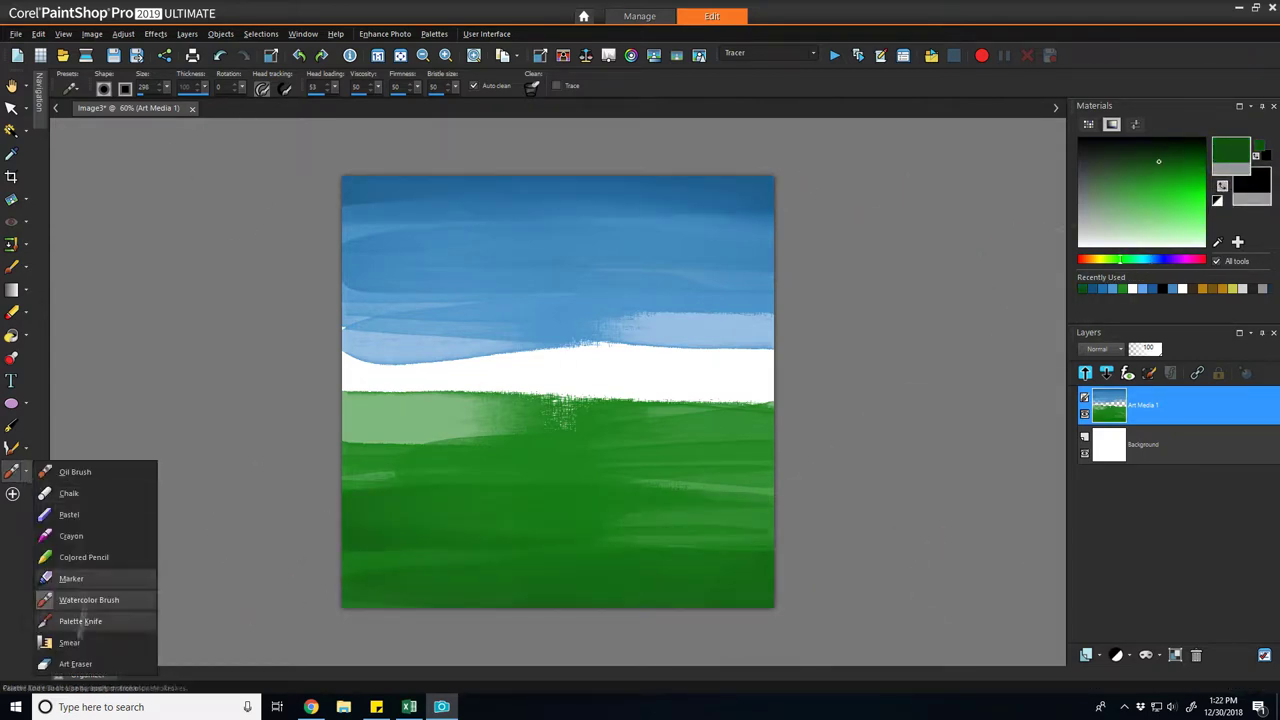
pyautogui.click(90, 594)
pyautogui.moveTo(372, 375); pyautogui.dragTo(515, 375)
pyautogui.hotkey('ctrl', 'z')
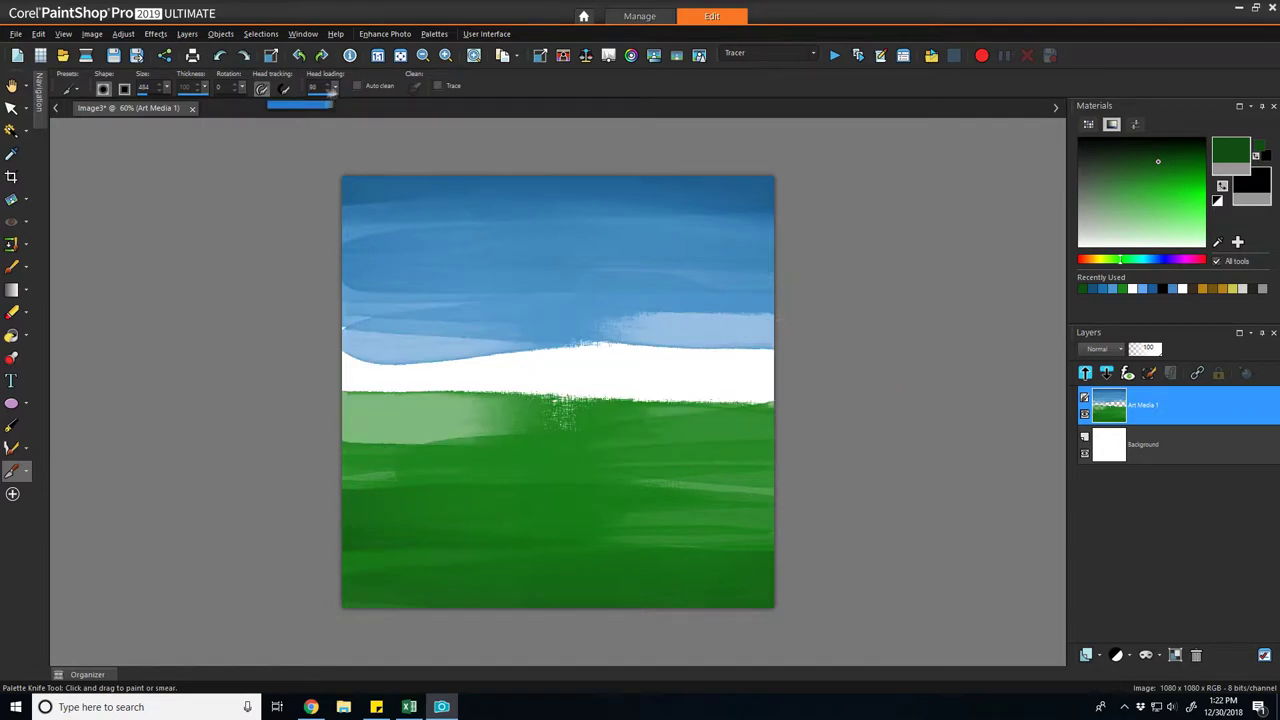
pyautogui.moveTo(200, 94)
pyautogui.mouseDown()
pyautogui.moveTo(385, 94)
pyautogui.moveTo(188, 106)
pyautogui.mouseUp()
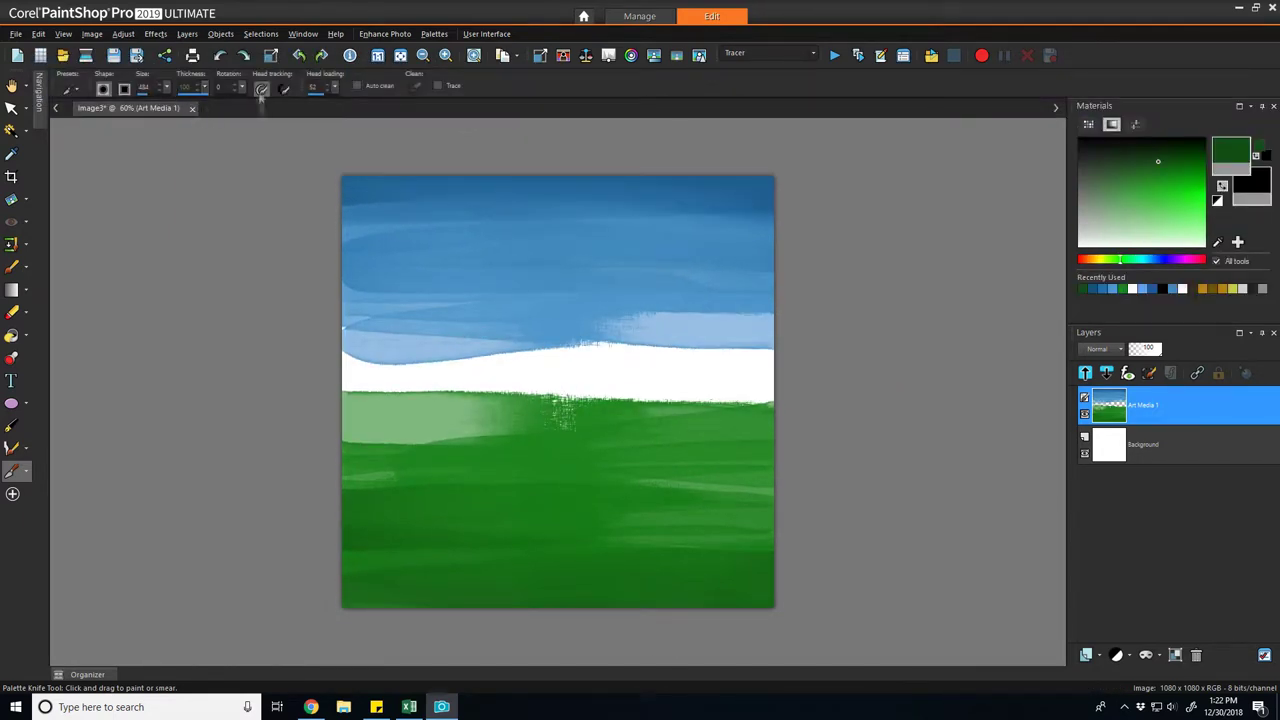
pyautogui.click(313, 93)
pyautogui.moveTo(330, 375); pyautogui.dragTo(750, 385)
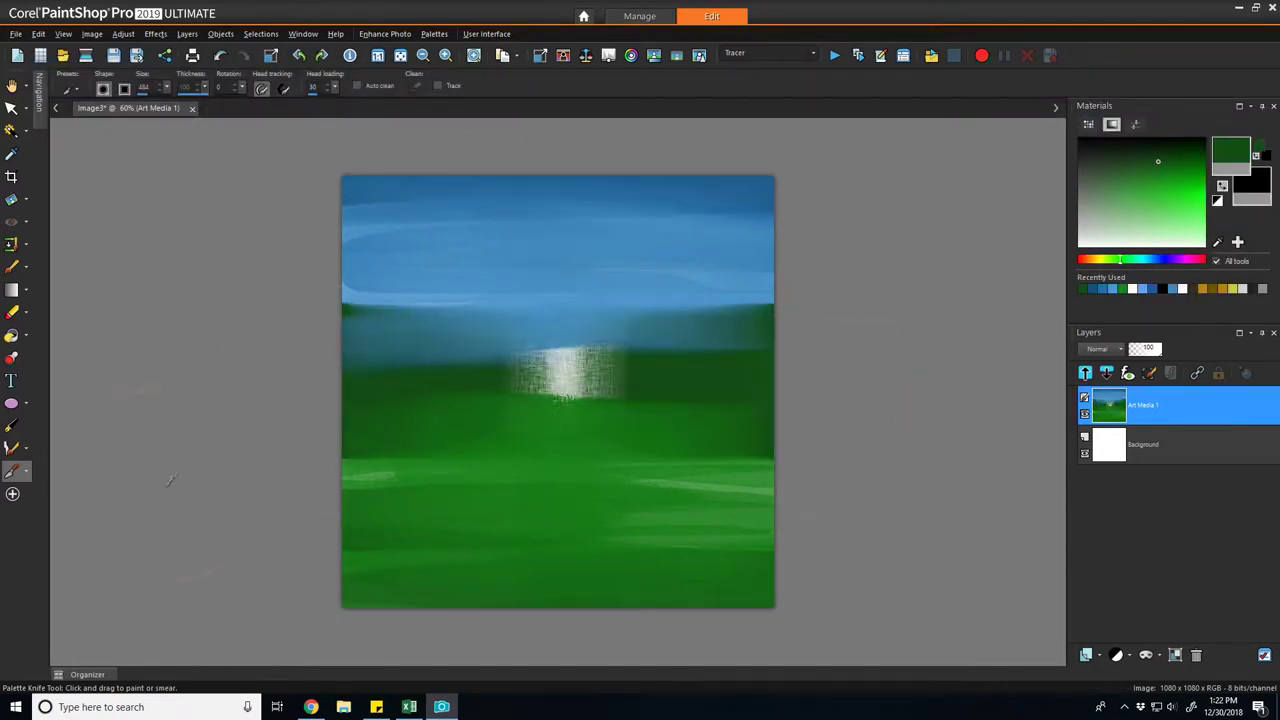
pyautogui.hotkey('ctrl', 'z')
# - Choose a very pale green and paint the white horizon band with the Watercolor Brush, softening sky into grass
pyautogui.click(1243, 147)
pyautogui.click(736, 280)
pyautogui.click(697, 511)
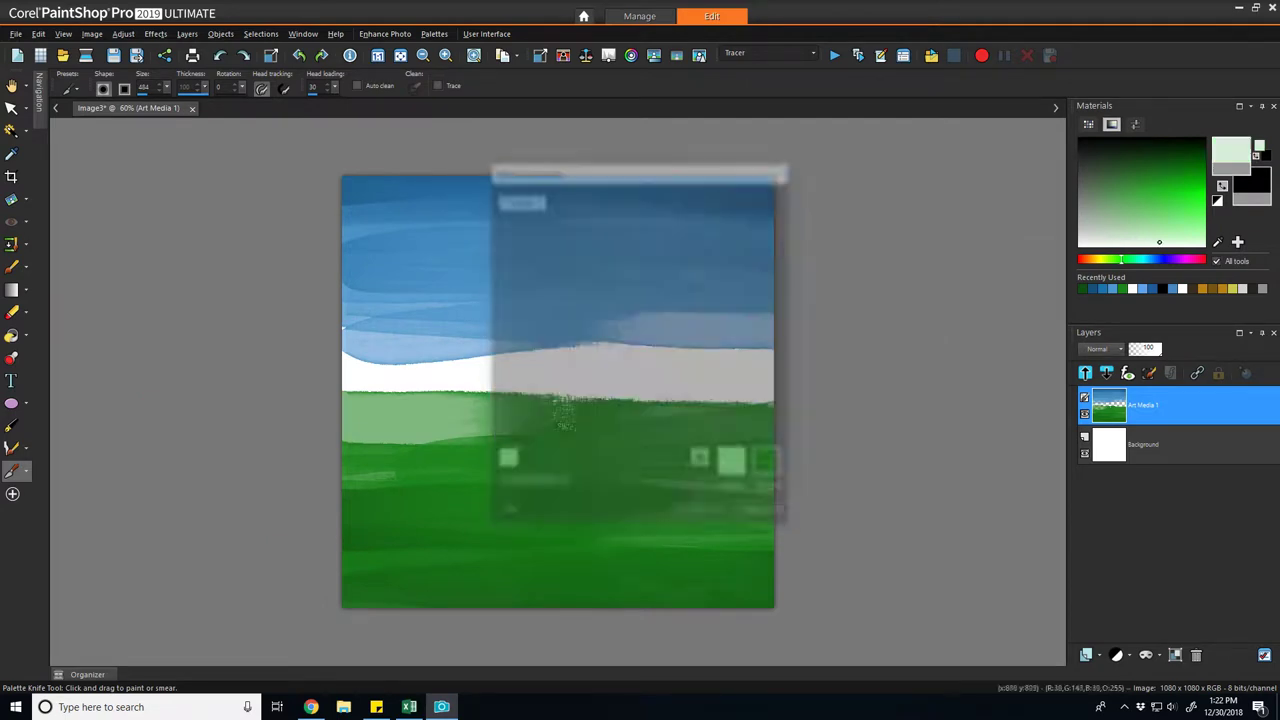
pyautogui.click(26, 471)
pyautogui.click(77, 600)
pyautogui.moveTo(350, 360)
pyautogui.mouseDown()
pyautogui.moveTo(829, 371)
pyautogui.moveTo(451, 343)
pyautogui.moveTo(729, 335)
pyautogui.moveTo(326, 337)
pyautogui.moveTo(686, 360)
pyautogui.mouseUp()
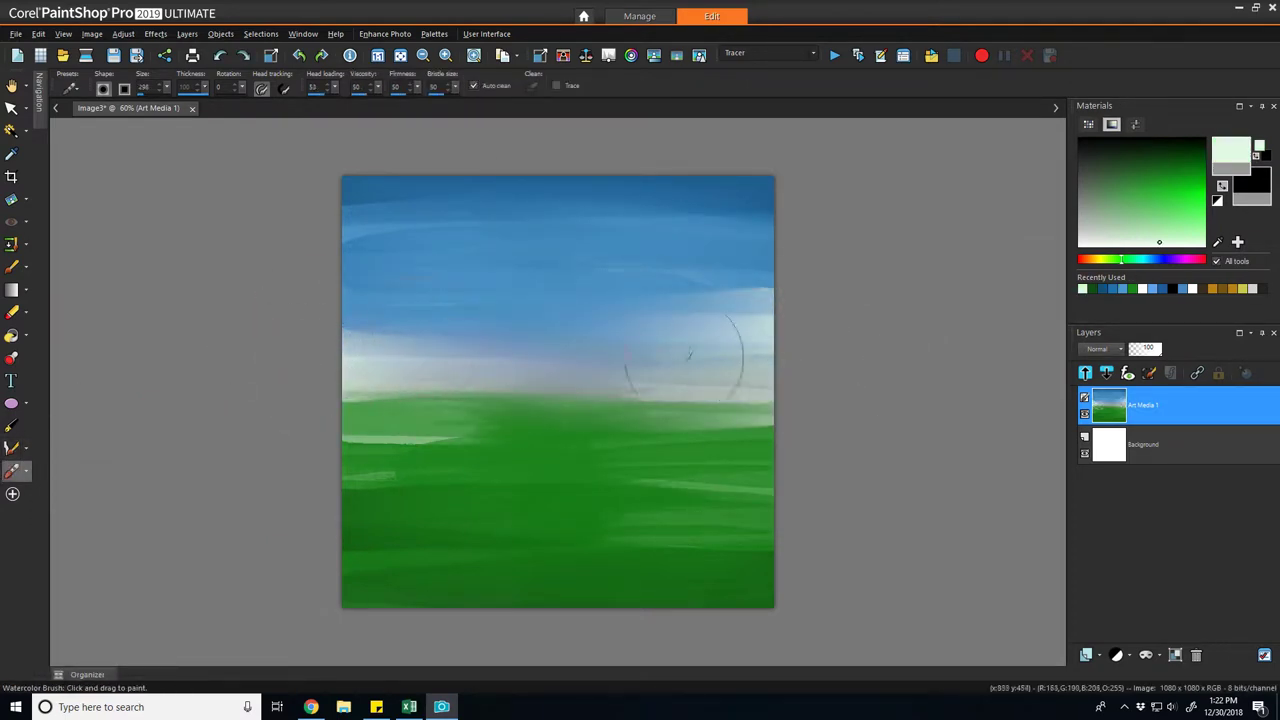
# - Set the Smear tool to size 307 and blend the streaks across the sky and grass
pyautogui.click(26, 448)
pyautogui.click(26, 471)
pyautogui.click(85, 611)
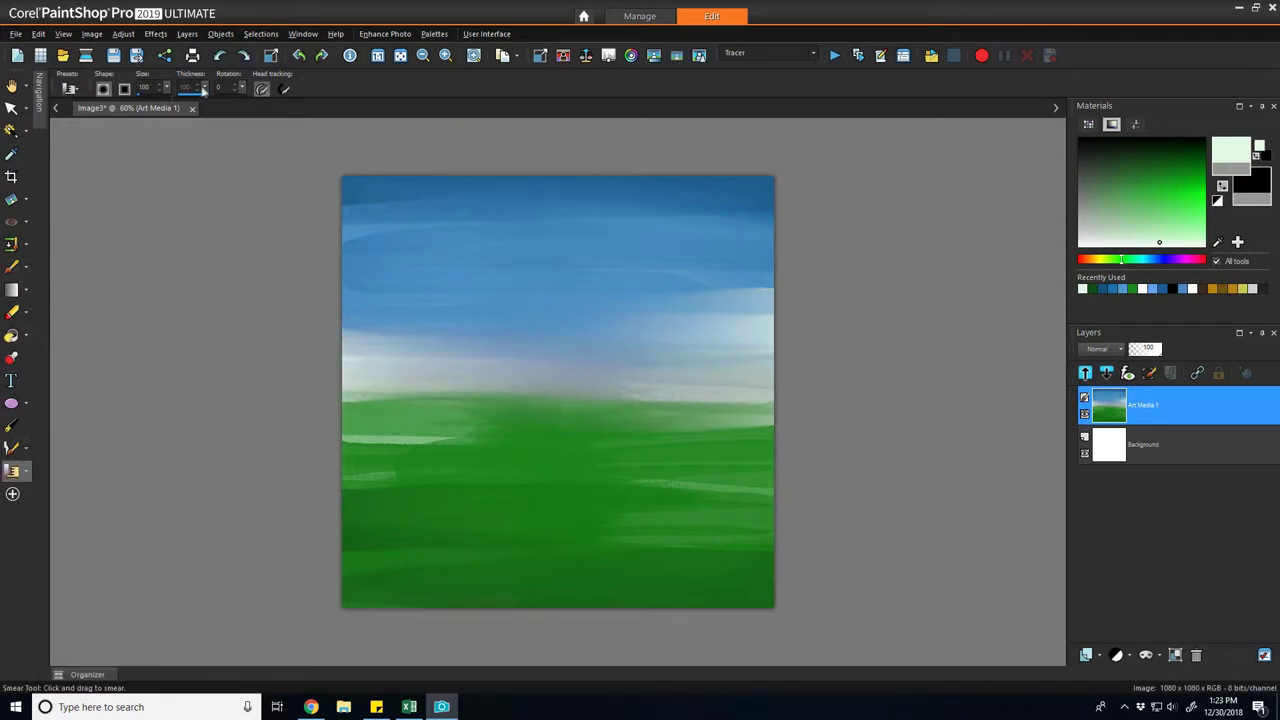
pyautogui.moveTo(167, 92); pyautogui.dragTo(194, 98)
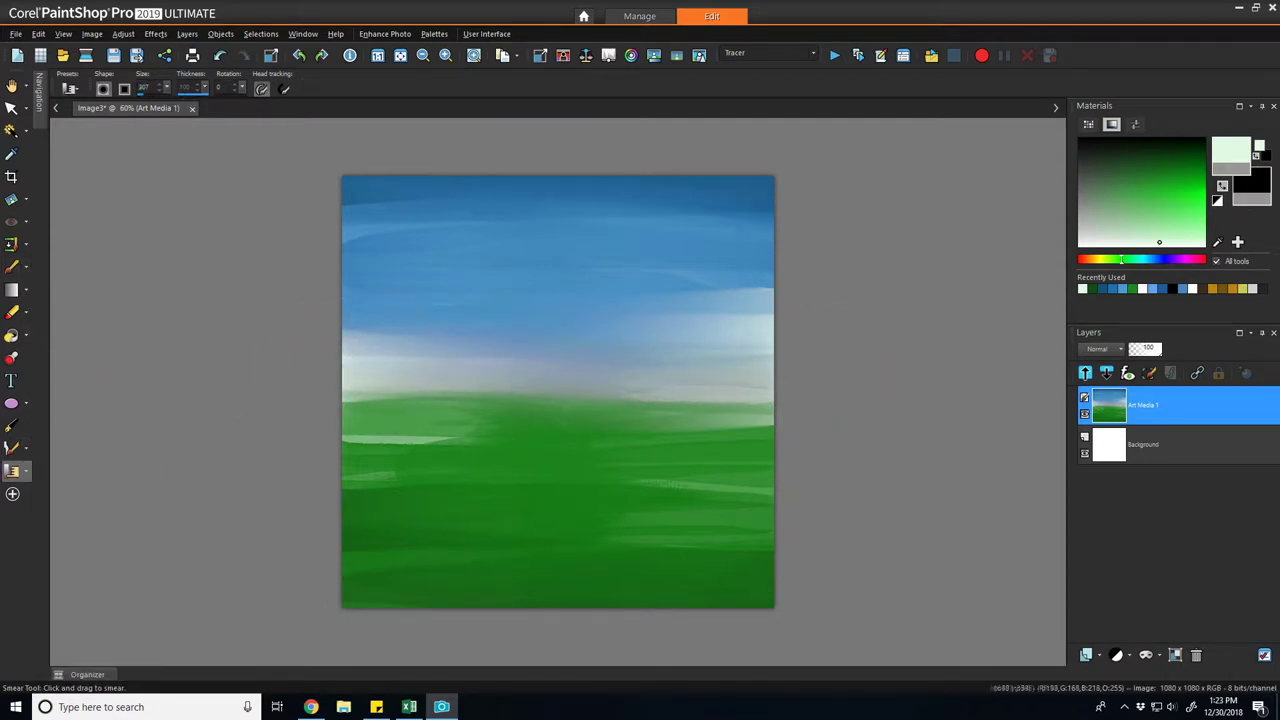
pyautogui.moveTo(470, 424)
pyautogui.mouseDown()
pyautogui.moveTo(792, 421)
pyautogui.moveTo(433, 420)
pyautogui.mouseUp()
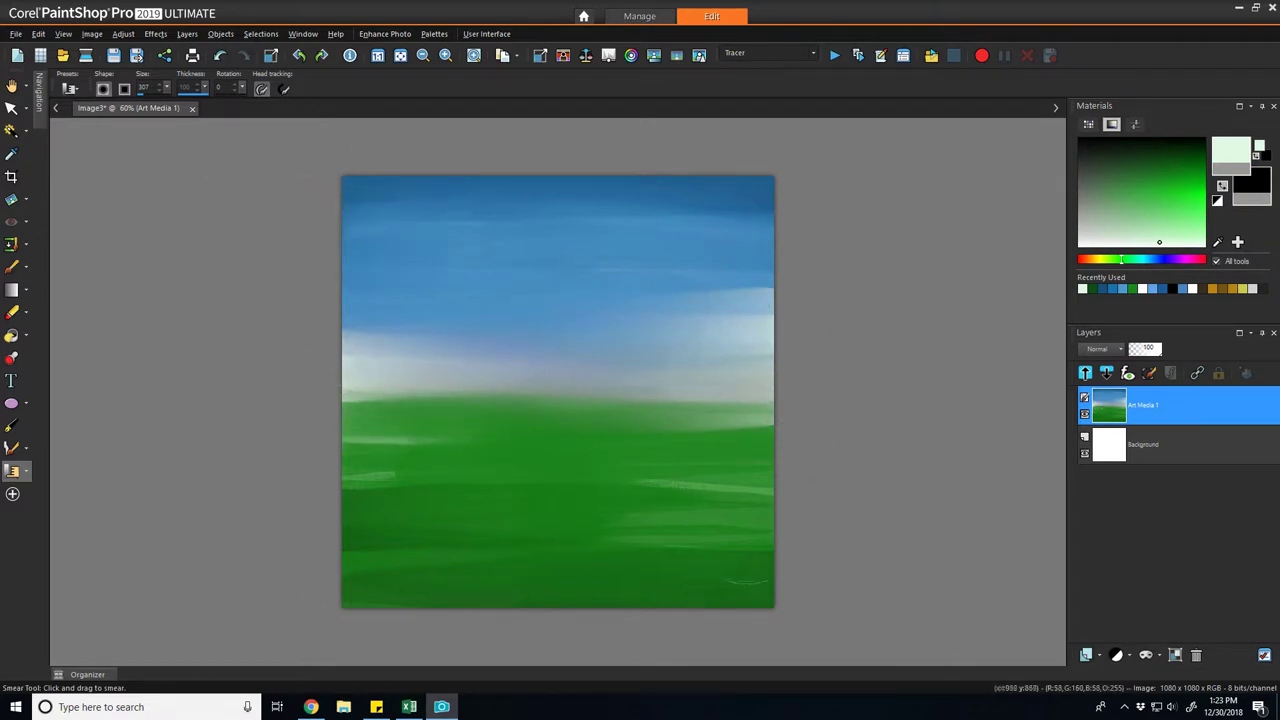
pyautogui.moveTo(770, 432)
pyautogui.mouseDown()
pyautogui.moveTo(382, 443)
pyautogui.moveTo(128, 398)
pyautogui.mouseUp()
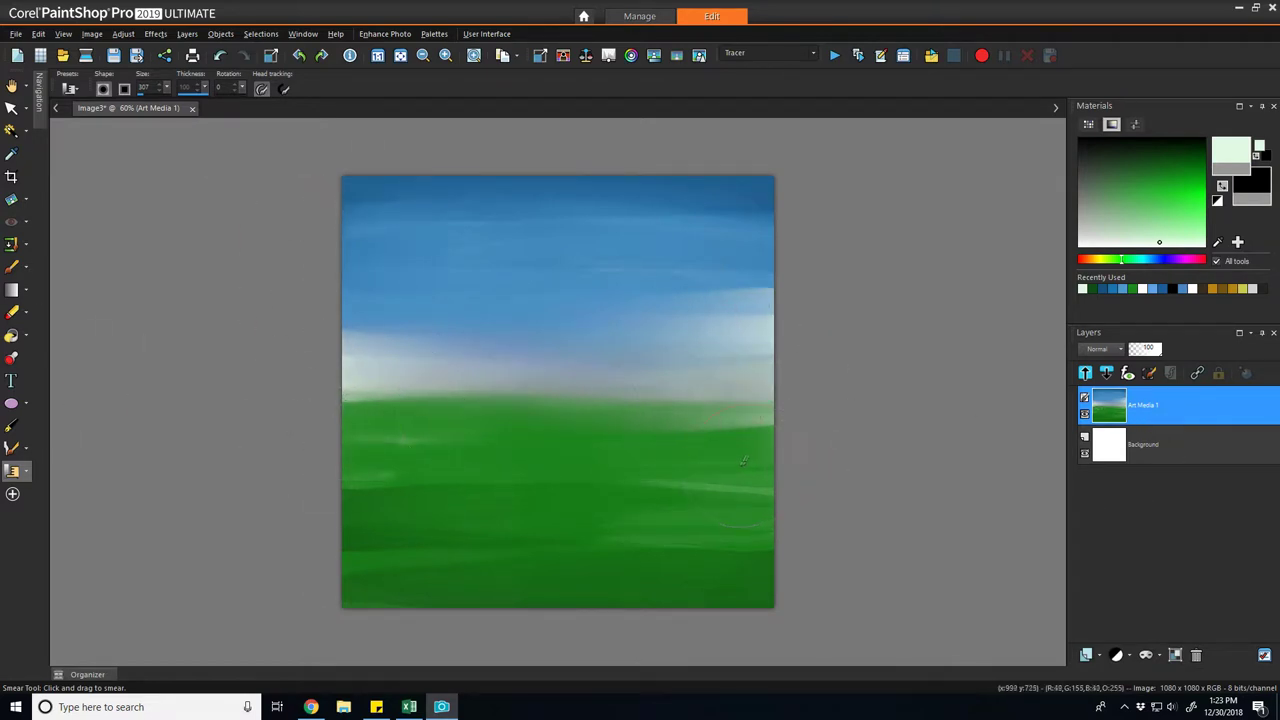
# - Draw a large pink-filled vector circle with a black outline near the canvas centre and nudge it slightly upward
pyautogui.click(11, 403)
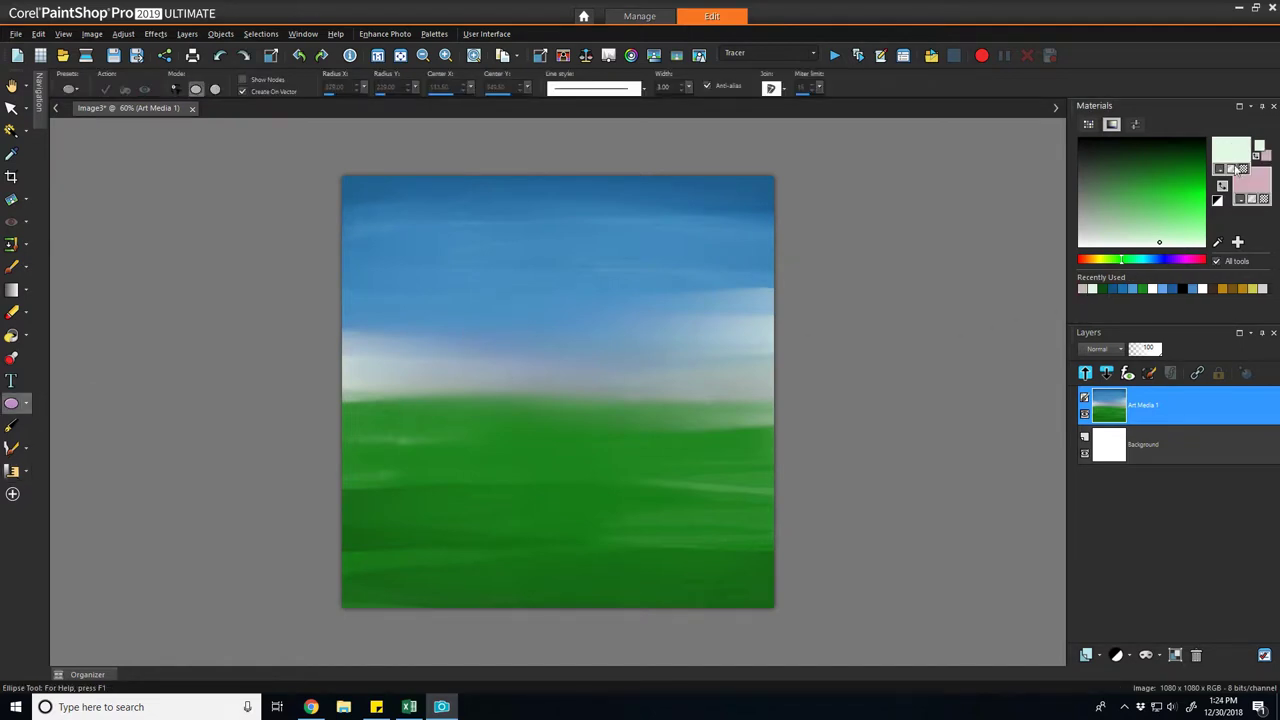
pyautogui.rightClick(1240, 168)
pyautogui.click(664, 363)
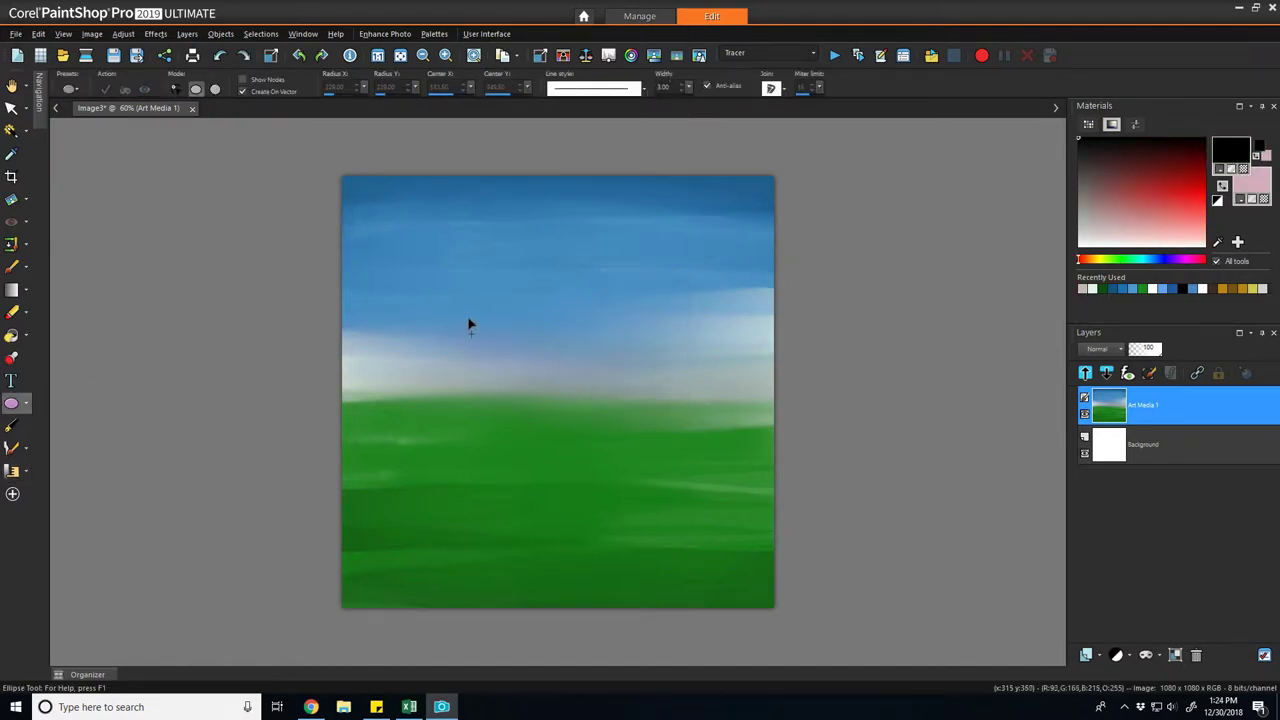
pyautogui.moveTo(469, 324); pyautogui.dragTo(661, 466)
pyautogui.click(12, 107)
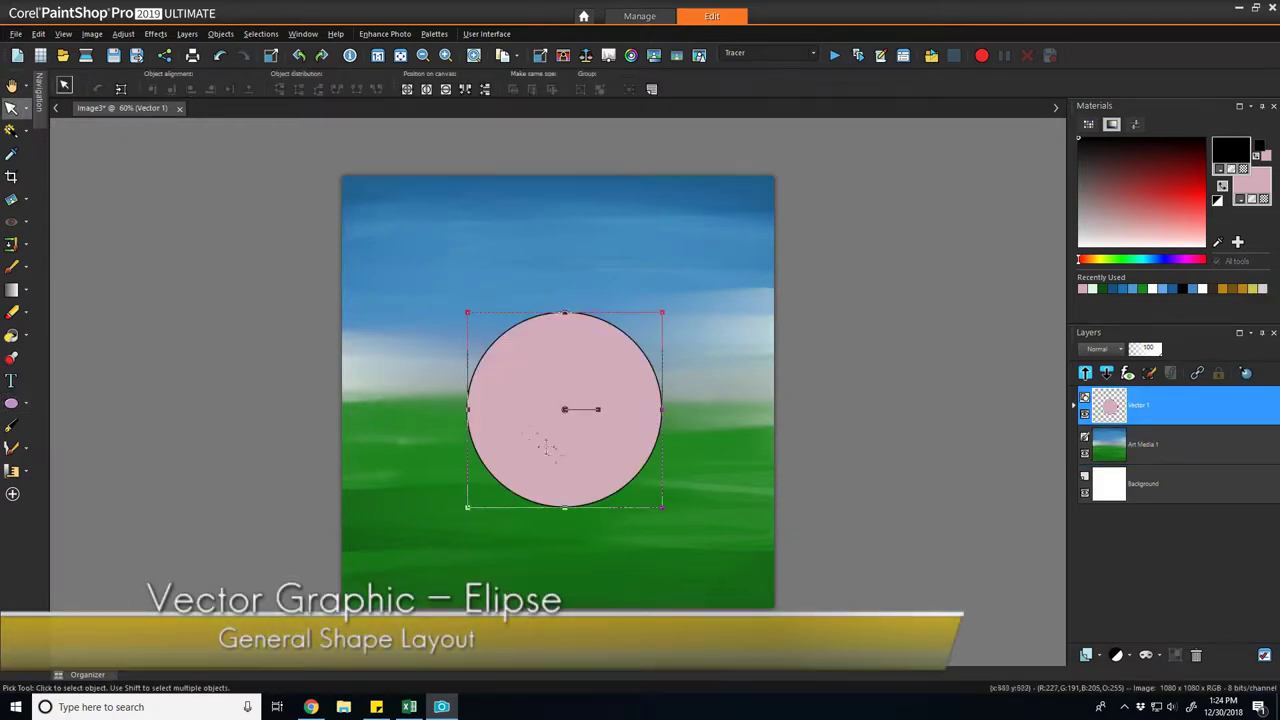
pyautogui.moveTo(565, 412); pyautogui.dragTo(565, 402)
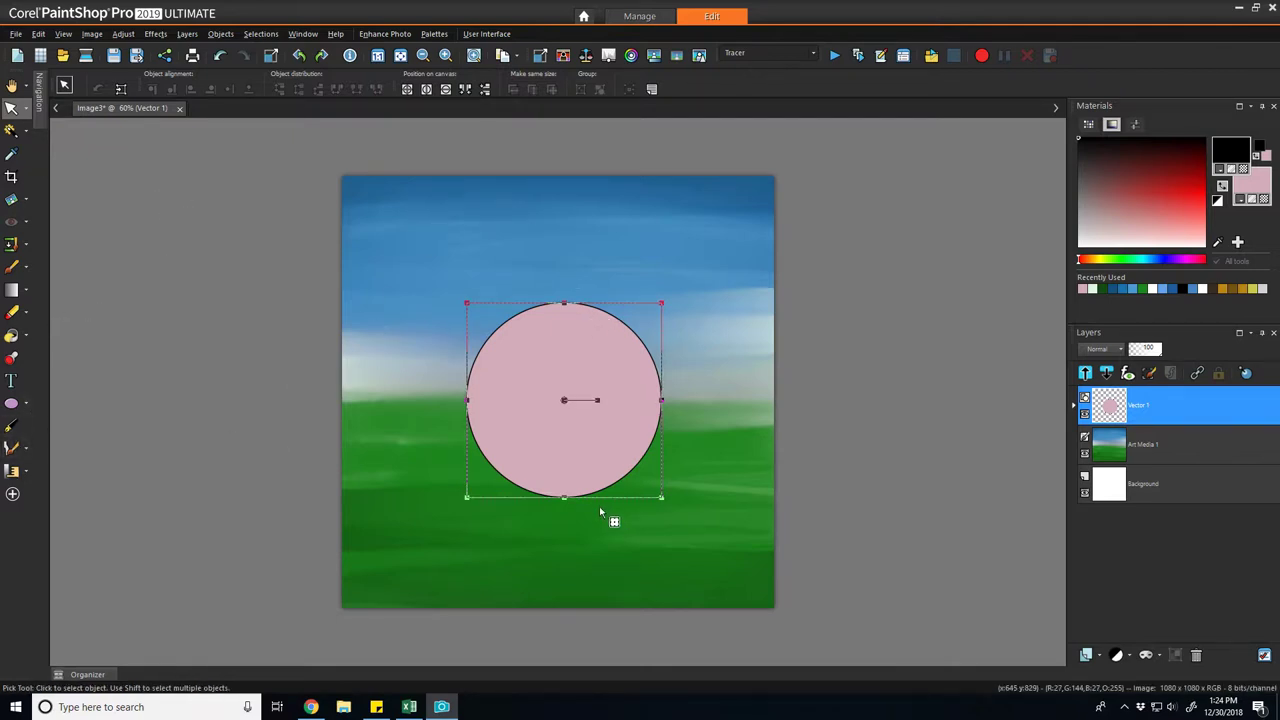
# - Add a new vector layer and arrange it directly above the body circle's layer
pyautogui.click(1088, 655)
pyautogui.click(1135, 559)
pyautogui.moveTo(1140, 405); pyautogui.dragTo(1137, 455)
pyautogui.moveTo(1145, 444); pyautogui.dragTo(1168, 398)
pyautogui.click(576, 475)
# - On the new layer, draw a foot ellipse with radii of about 60 by 26.5, tilted at the body's lower right
pyautogui.click(12, 403)
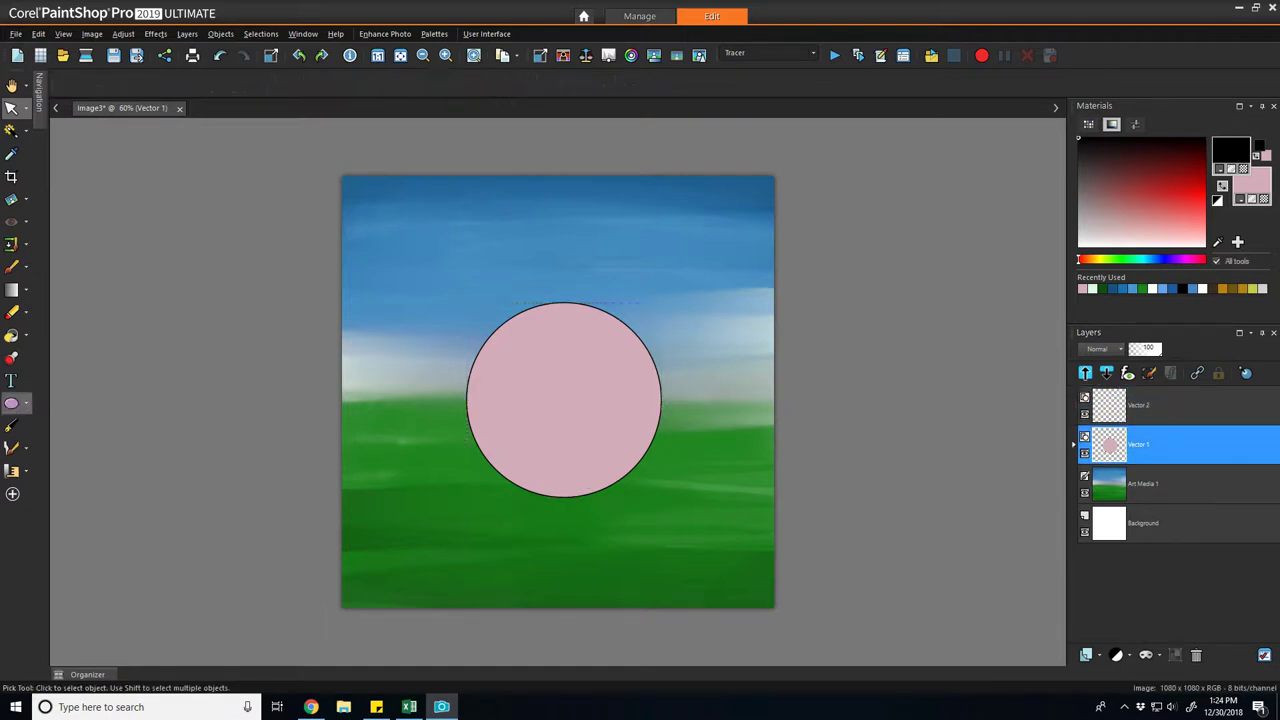
pyautogui.click(1142, 408)
pyautogui.moveTo(602, 504); pyautogui.dragTo(650, 524)
pyautogui.scroll(3, 642, 524)
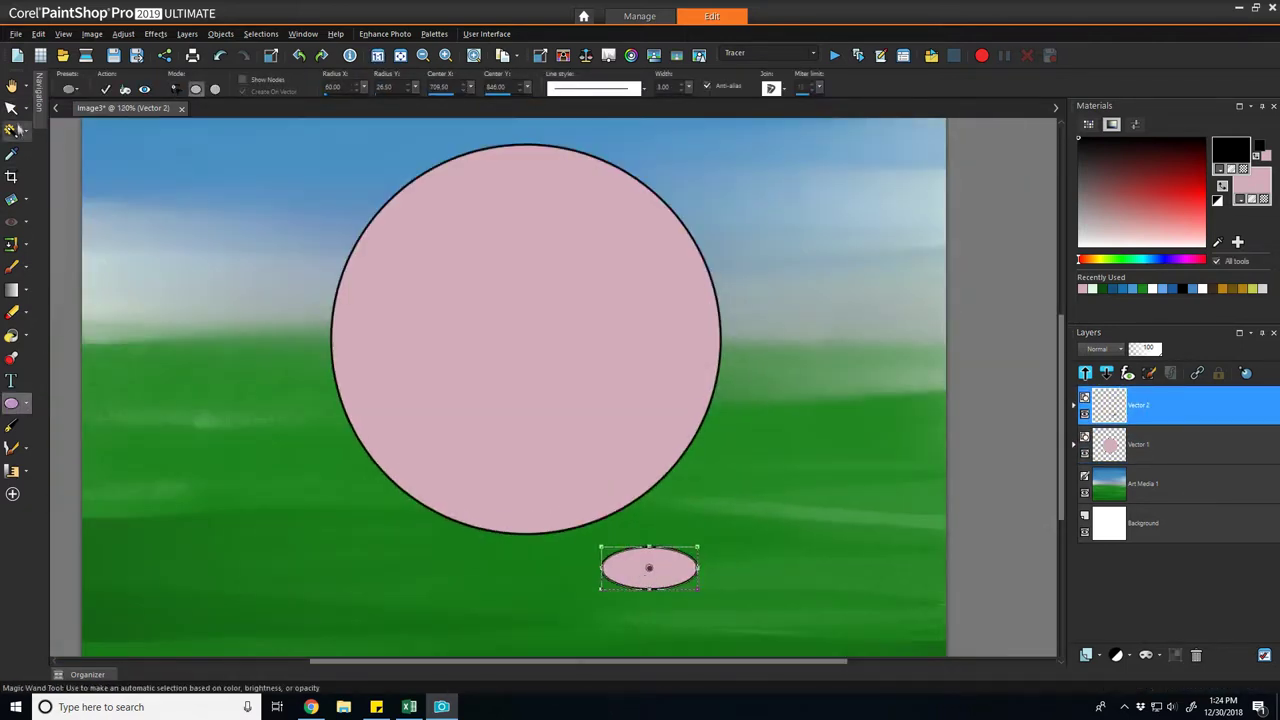
pyautogui.click(12, 108)
pyautogui.moveTo(649, 568); pyautogui.dragTo(625, 525)
pyautogui.moveTo(675, 547); pyautogui.dragTo(697, 557)
# - Place an oppositely tilted copy of the foot at the body's lower left and move the feet layer beneath the body layer
pyautogui.moveTo(678, 530); pyautogui.dragTo(455, 496)
pyautogui.click(415, 525)
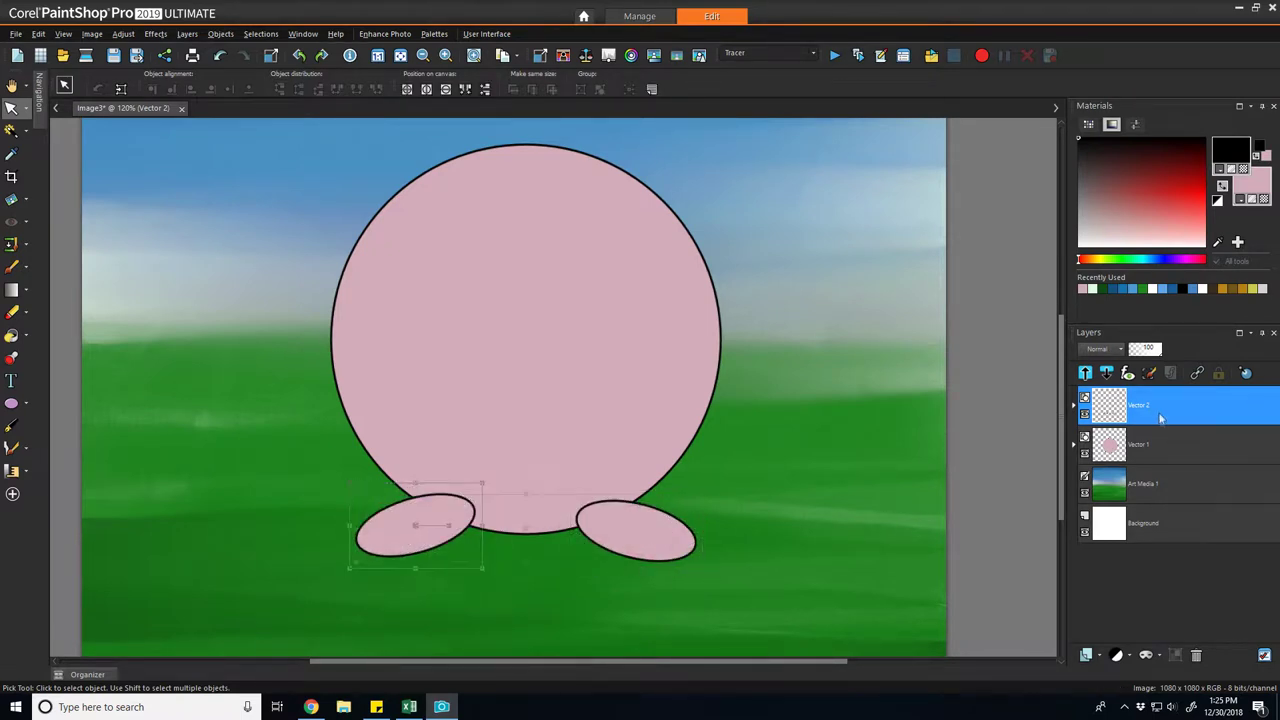
pyautogui.moveTo(1160, 412); pyautogui.dragTo(1158, 452)
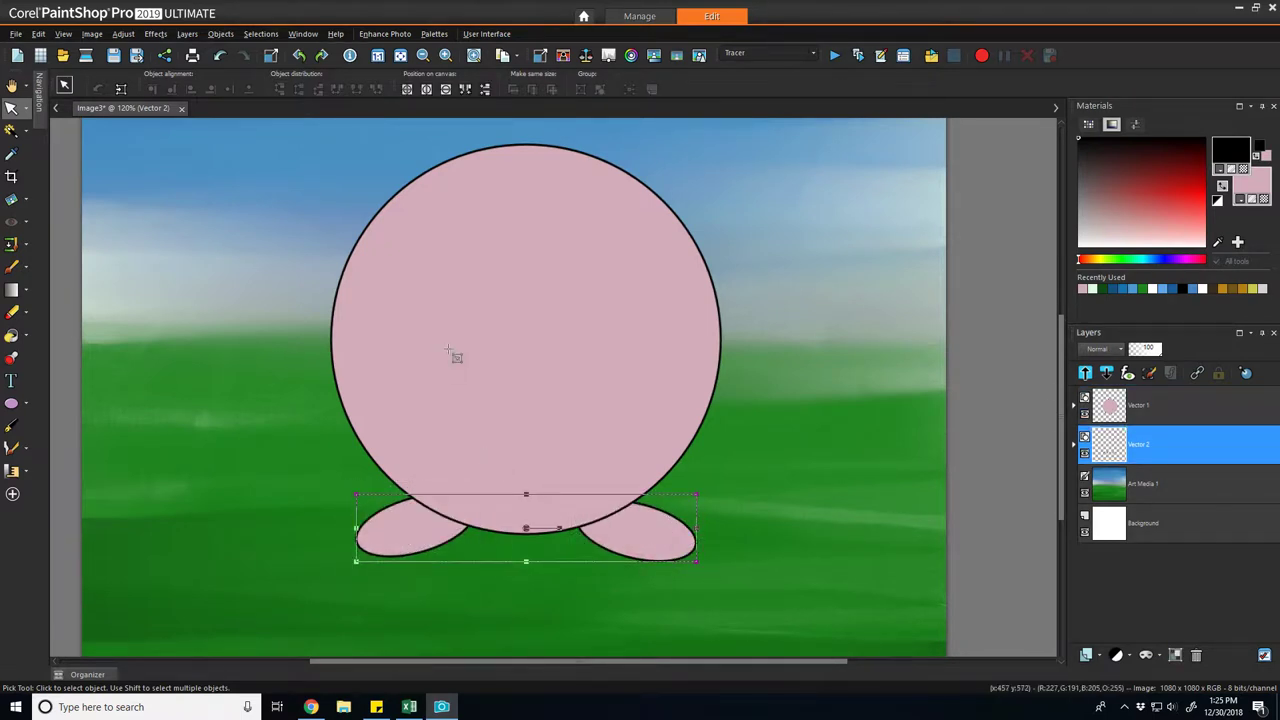
# - Add another vector layer and place it at the top of the layer stack for the arms
pyautogui.click(1150, 405)
pyautogui.click(1151, 446)
pyautogui.click(1086, 655)
pyautogui.click(1130, 557)
pyautogui.moveTo(1138, 441); pyautogui.dragTo(1136, 402)
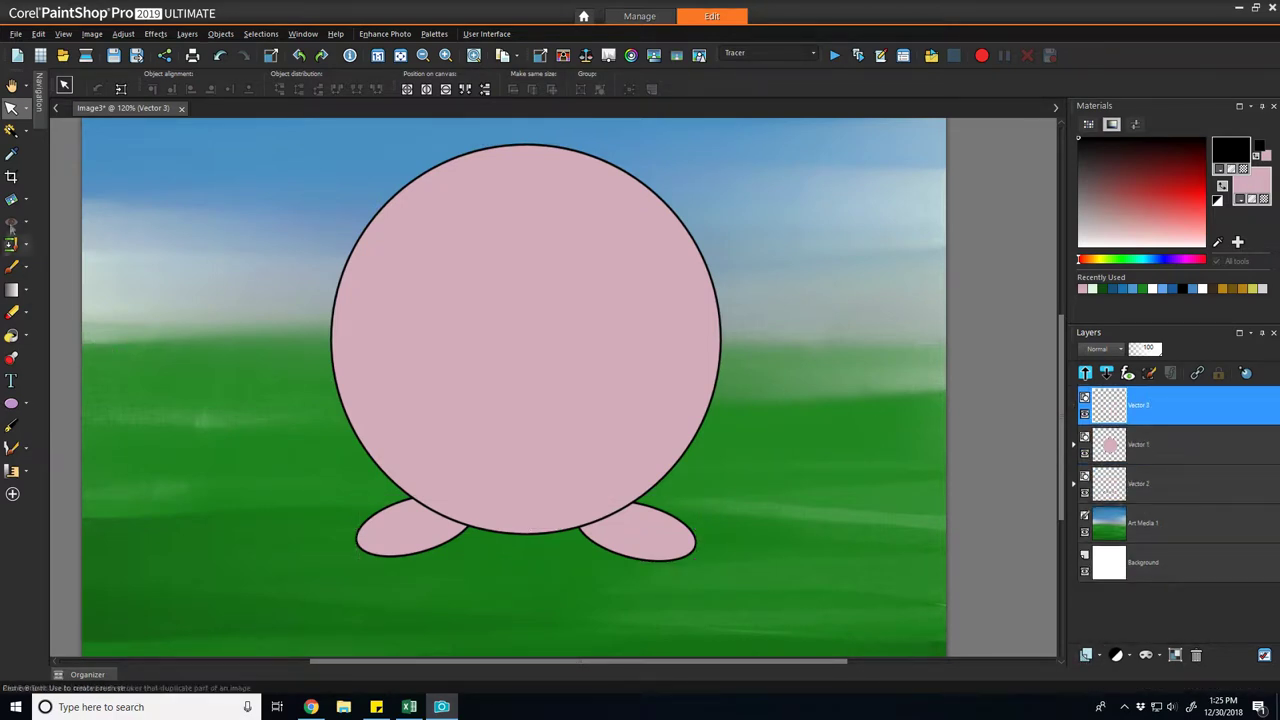
# - Draw an oval arm, tilt it, and position it inside the body's lower right
pyautogui.click(12, 403)
pyautogui.moveTo(836, 437)
pyautogui.mouseDown()
pyautogui.moveTo(597, 434)
pyautogui.moveTo(611, 460)
pyautogui.moveTo(596, 471)
pyautogui.moveTo(618, 470)
pyautogui.mouseUp()
pyautogui.click(12, 108)
pyautogui.hotkey('ctrl', 'z')
pyautogui.hotkey('ctrl', 'z')
pyautogui.moveTo(596, 441); pyautogui.dragTo(604, 452)
# - Duplicate the oval arm, rotate the copy to tilt the opposite way, and position it across the body's left edge
pyautogui.hotkey('ctrl', 'c')
pyautogui.hotkey('ctrl', 'g')
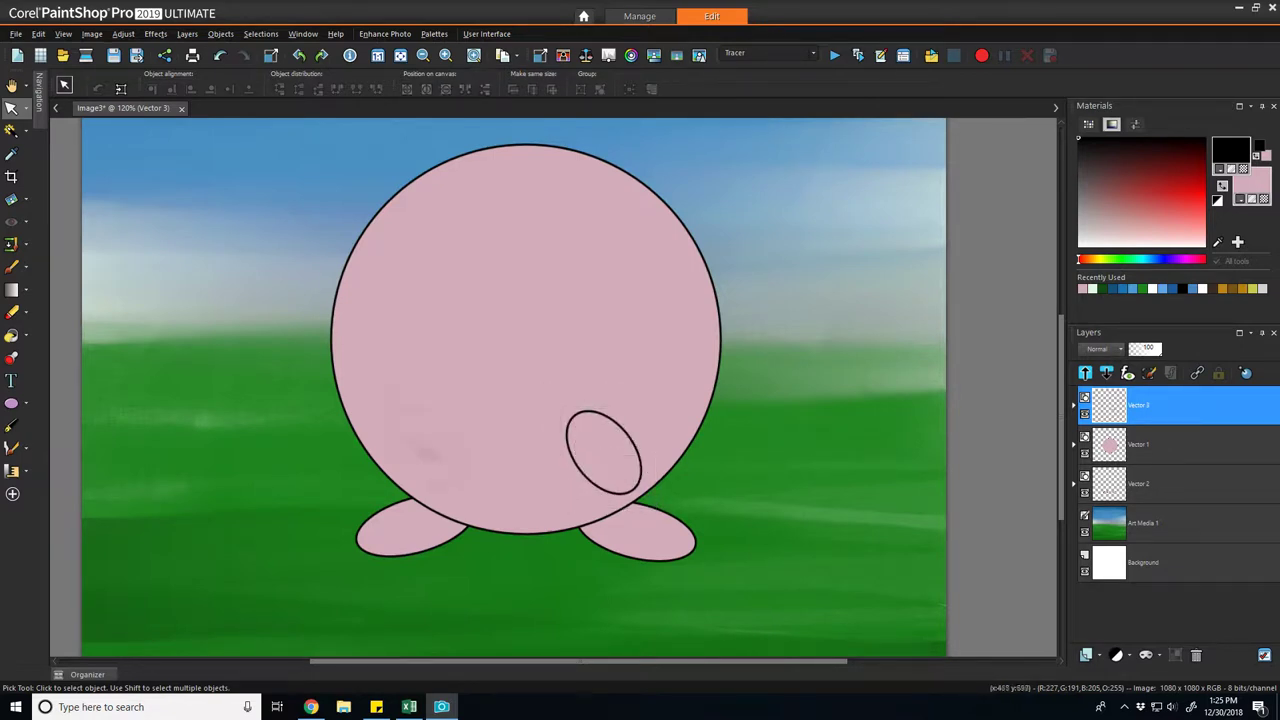
pyautogui.click(374, 403)
pyautogui.moveTo(408, 403); pyautogui.dragTo(374, 437)
pyautogui.moveTo(375, 402); pyautogui.dragTo(351, 413)
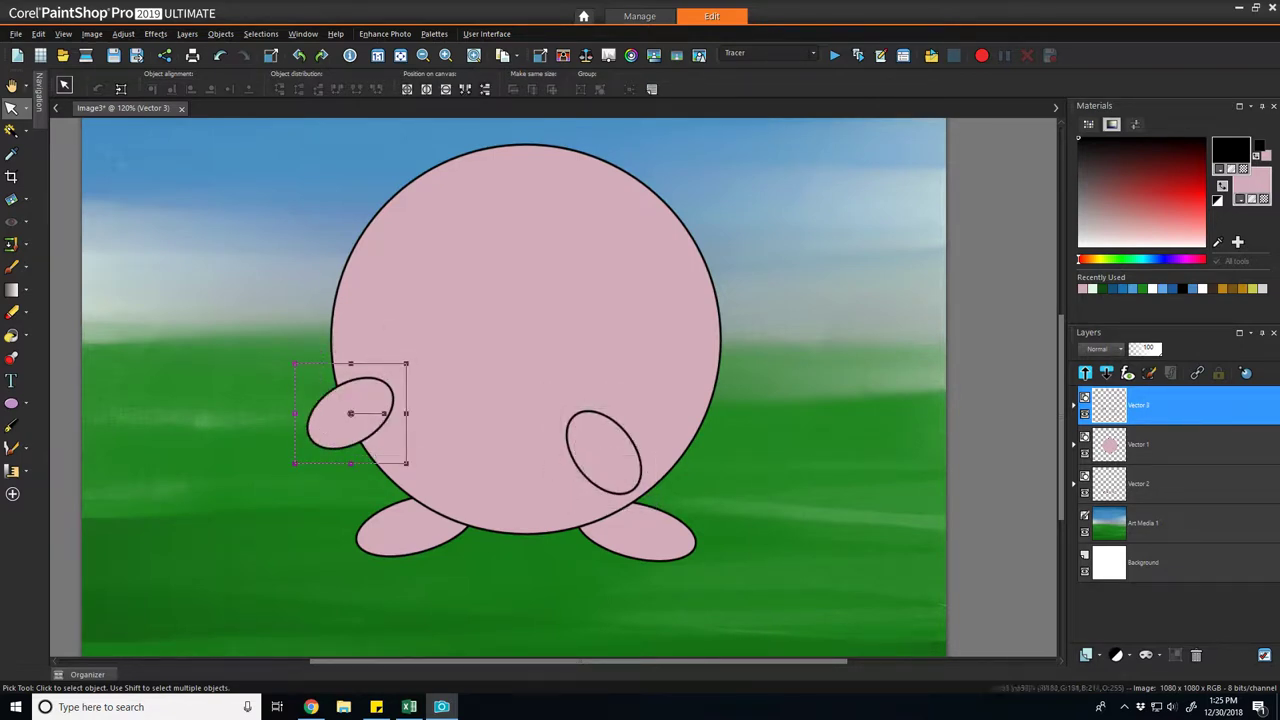
pyautogui.click(8, 110)
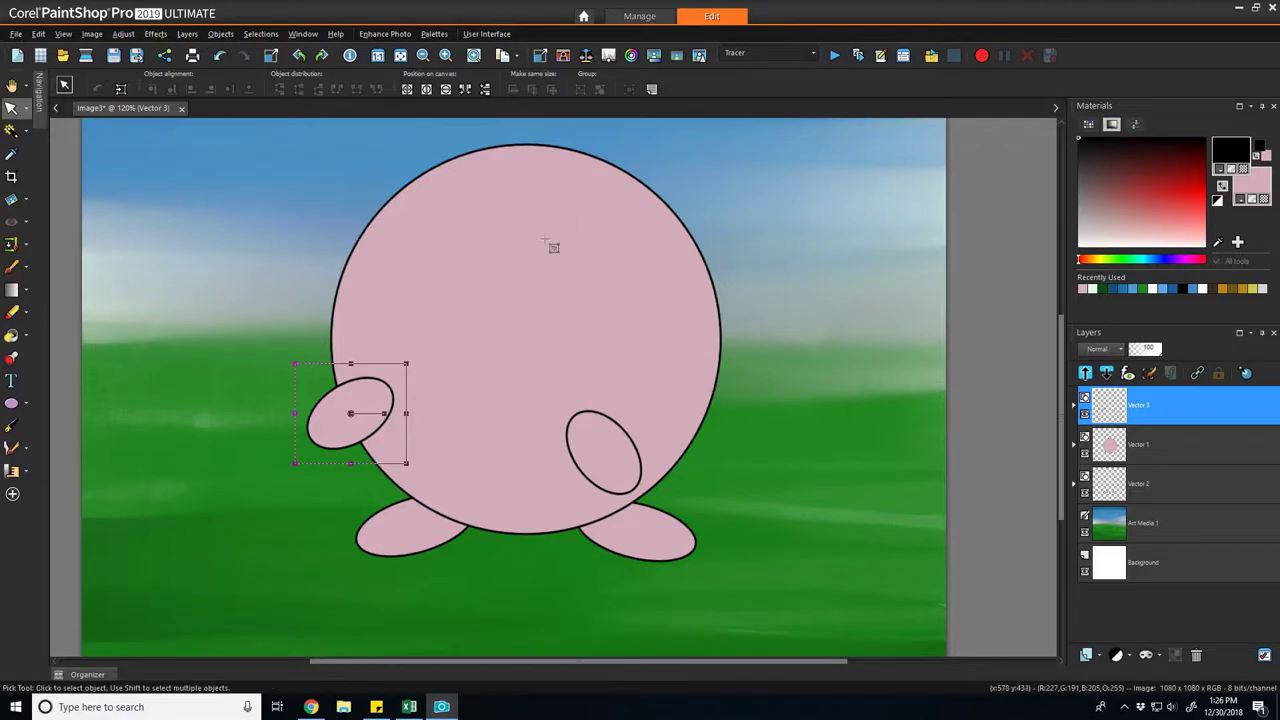
# - Add a new vector layer and draw a roughly circular ear overlapping the body's upper left edge
pyautogui.scroll(3, 552, 246)
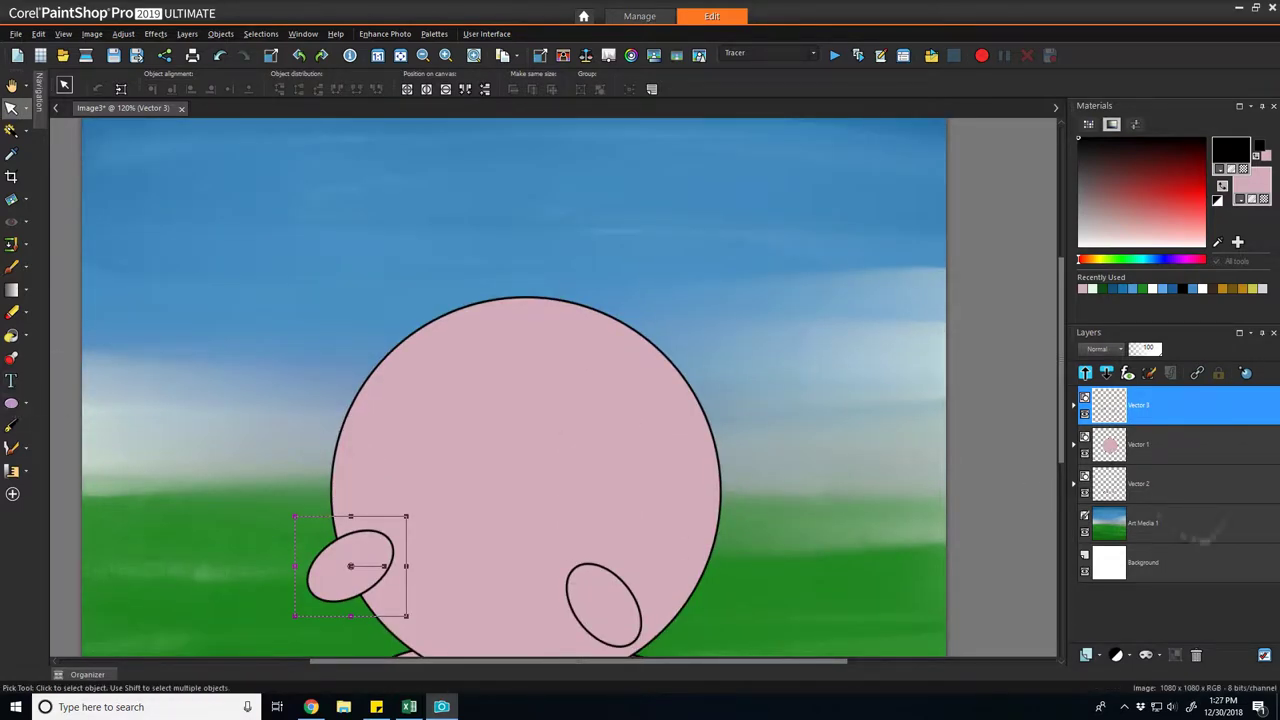
pyautogui.click(1098, 655)
pyautogui.click(1112, 556)
pyautogui.click(11, 403)
pyautogui.moveTo(367, 286); pyautogui.dragTo(489, 414)
pyautogui.click(11, 108)
pyautogui.moveTo(429, 350); pyautogui.dragTo(421, 333)
# - Place a copy of the ear at the body's upper right and move the ear layer beneath the body layer
pyautogui.hotkey('ctrl', 'g')
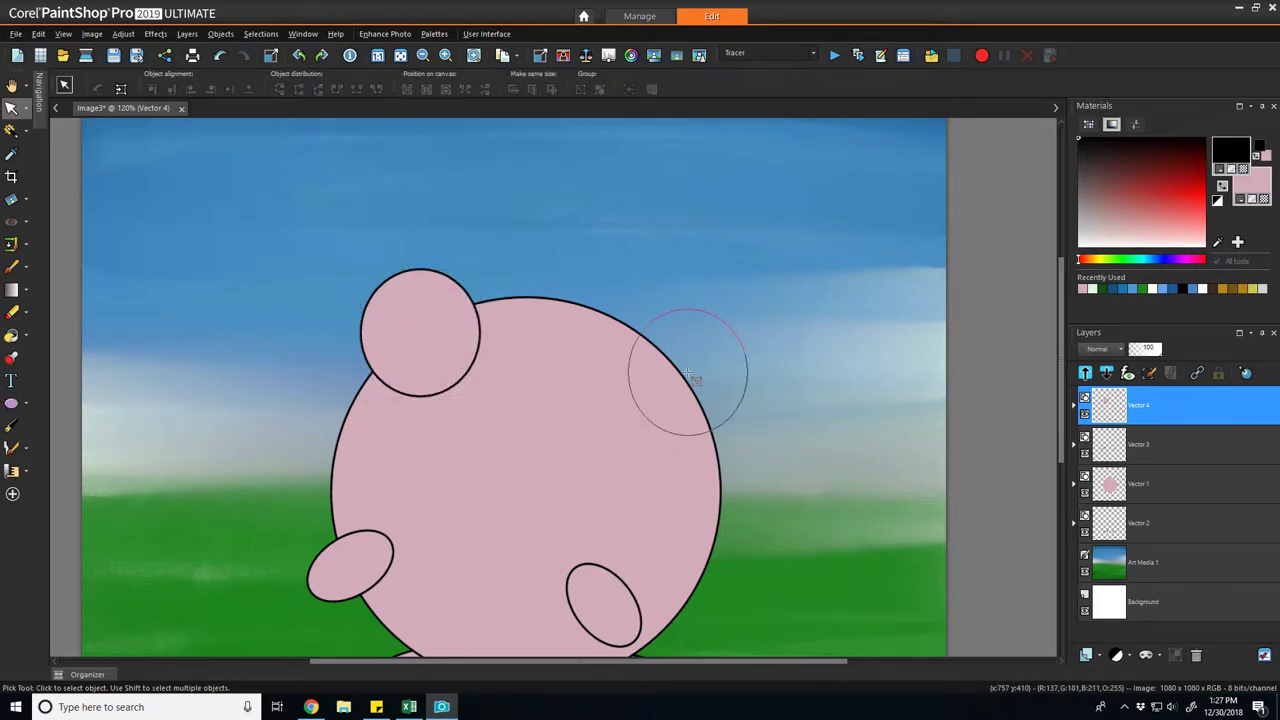
pyautogui.click(688, 371)
pyautogui.moveTo(1138, 405); pyautogui.dragTo(1138, 478)
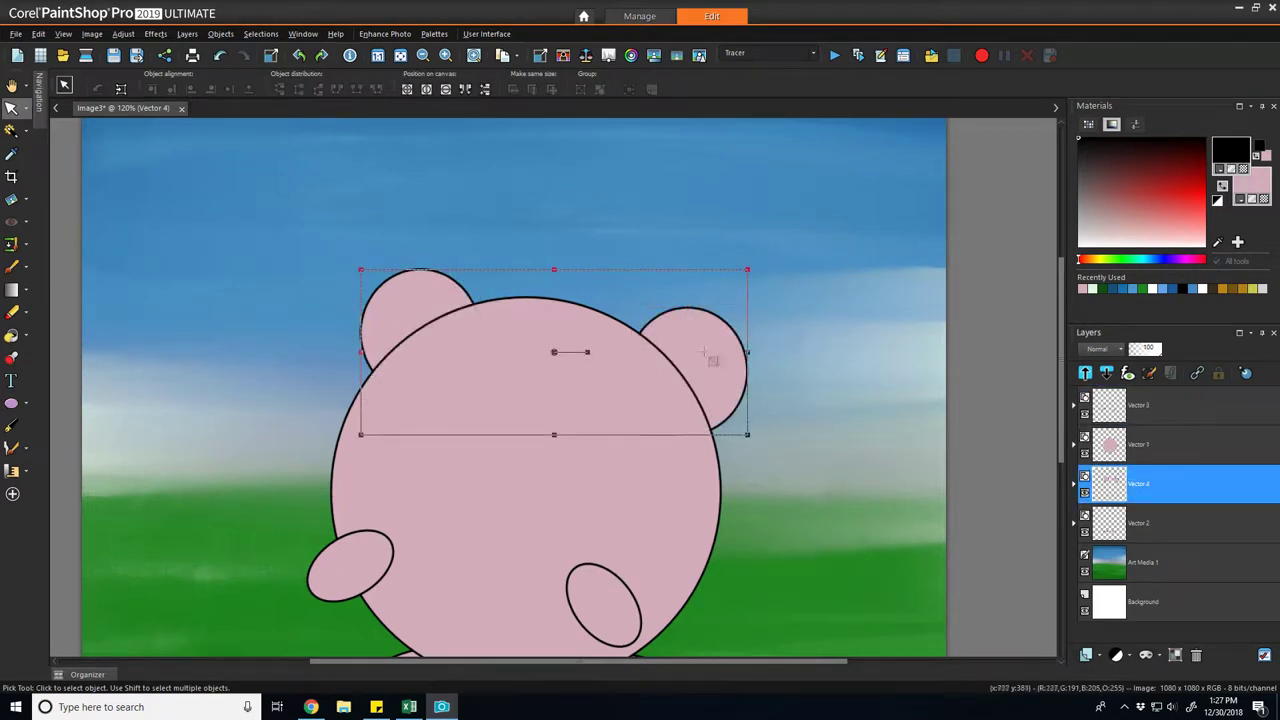
# - Add a vector layer at the top of the stack and draw a large, slightly tilted oval over the top of the head
pyautogui.click(1088, 655)
pyautogui.click(1117, 561)
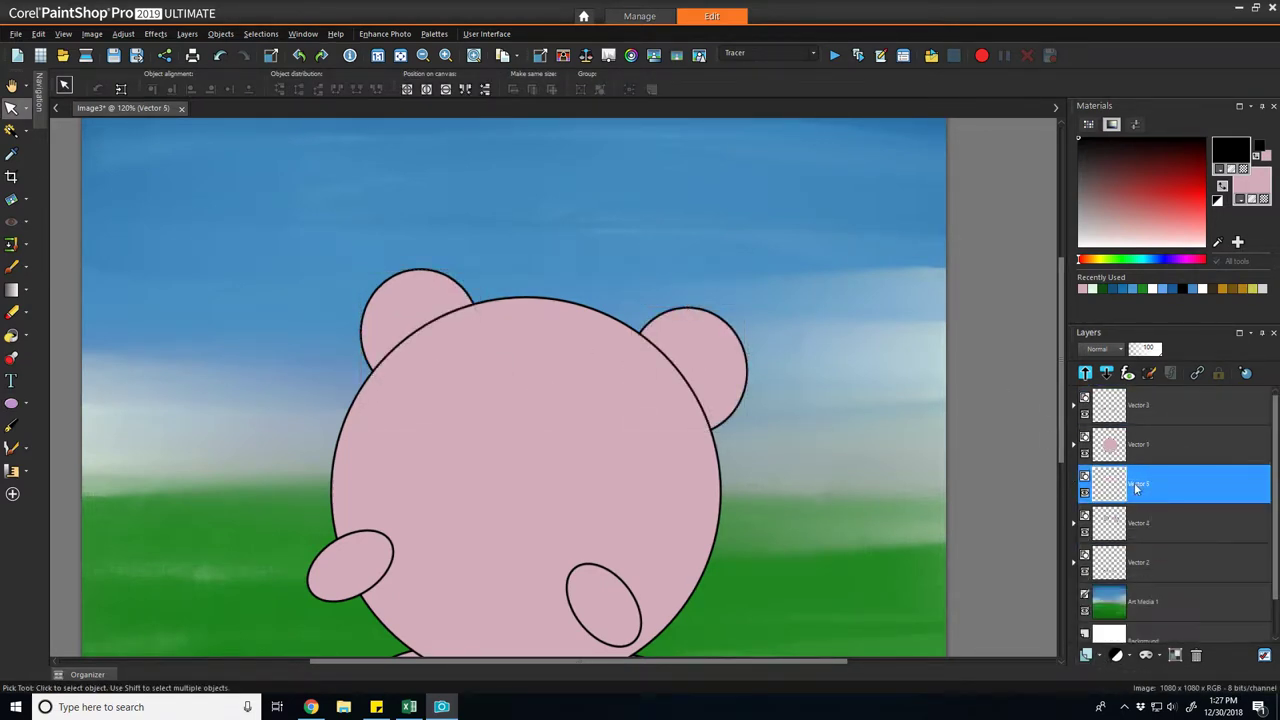
pyautogui.moveTo(1135, 487); pyautogui.dragTo(1135, 398)
pyautogui.click(11, 403)
pyautogui.moveTo(484, 276); pyautogui.dragTo(637, 461)
pyautogui.press('k')
pyautogui.moveTo(594, 365); pyautogui.dragTo(634, 427)
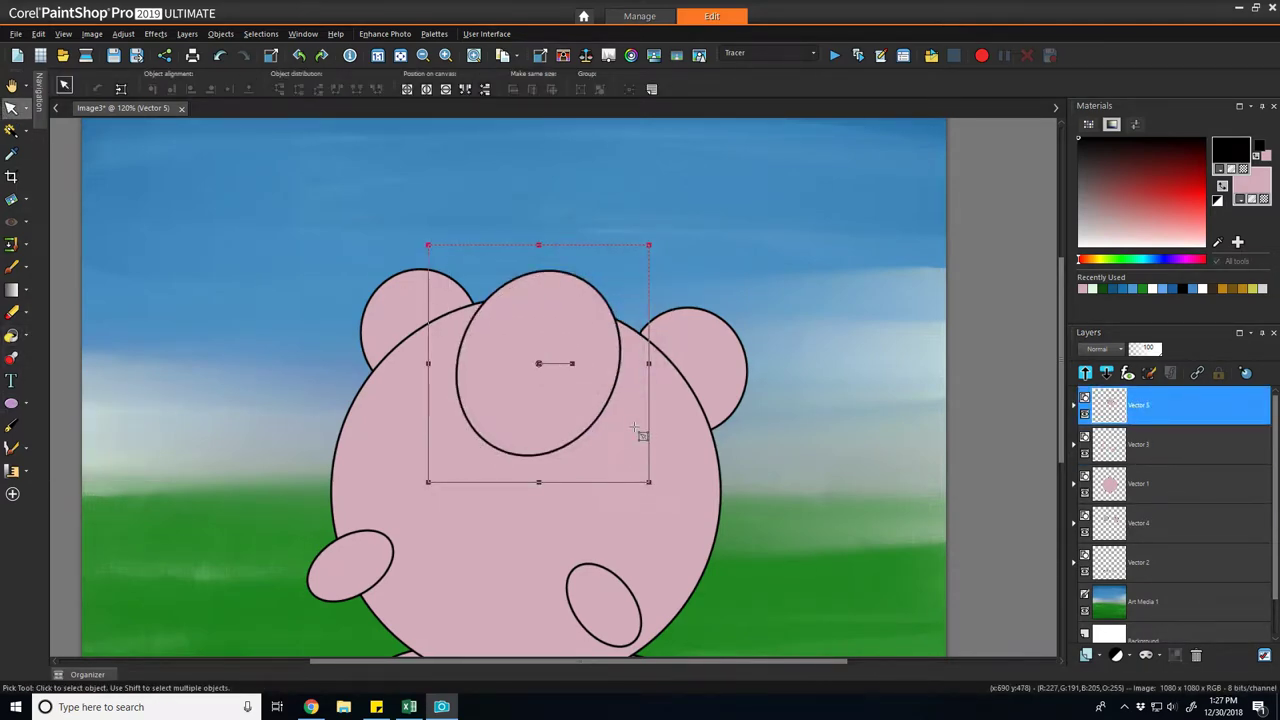
# - Set the fill to white and draw a circular, black-outlined right eye on its own vector layer, just below the head oval
pyautogui.scroll(2, 531, 557)
pyautogui.click(26, 403)
pyautogui.click(66, 446)
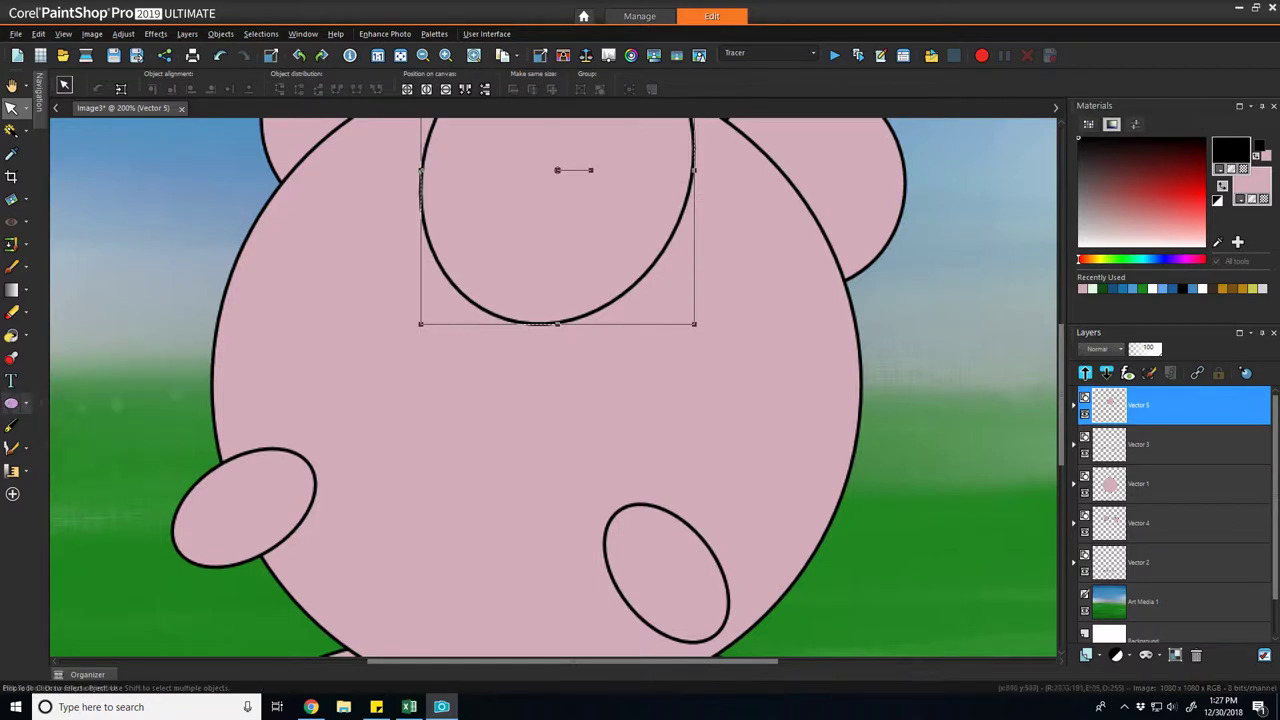
pyautogui.rightClick(1250, 178)
pyautogui.click(672, 366)
pyautogui.scroll(-3, 620, 484)
pyautogui.press('e')
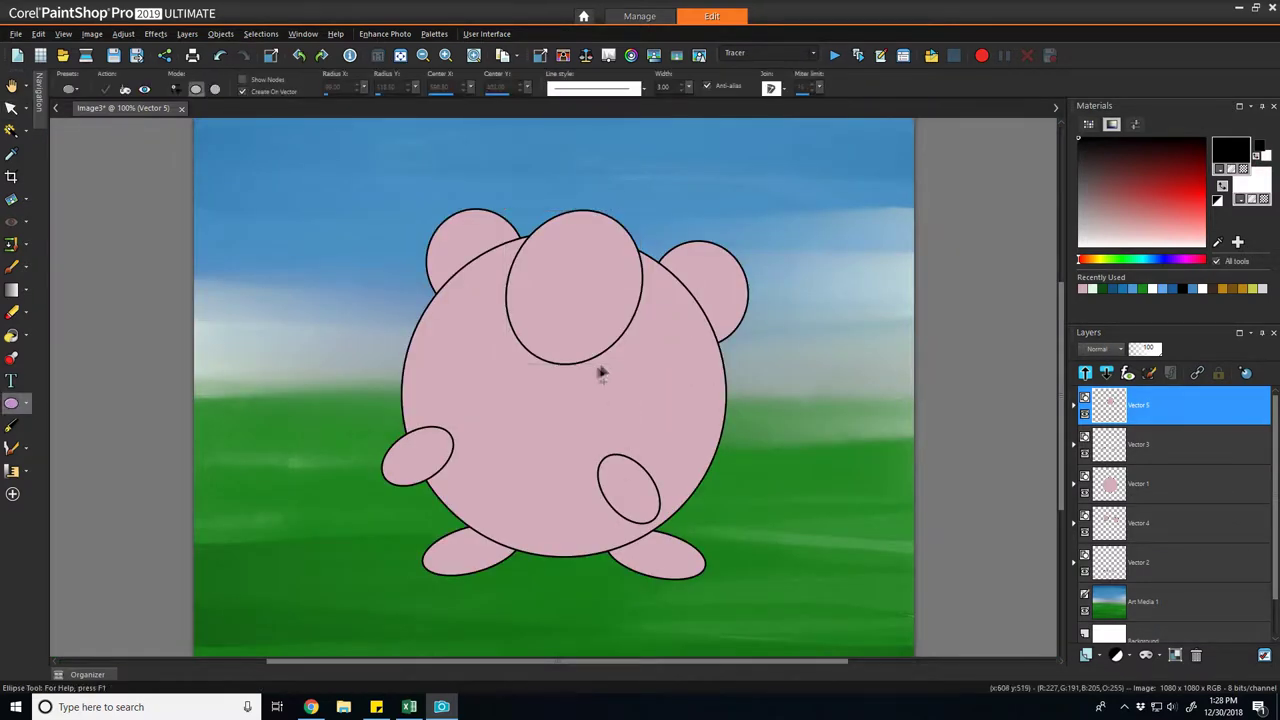
pyautogui.moveTo(618, 358); pyautogui.dragTo(714, 462)
pyautogui.press('k')
pyautogui.moveTo(666, 412)
pyautogui.mouseDown()
pyautogui.moveTo(628, 411)
pyautogui.moveTo(649, 406)
pyautogui.mouseUp()
# - Shift the character's right-hand arm and foot slightly outward and place a copy of the white eye on the face's left side
pyautogui.moveTo(628, 488); pyautogui.dragTo(656, 509)
pyautogui.click(682, 578)
pyautogui.click(681, 577)
pyautogui.moveTo(650, 430); pyautogui.dragTo(478, 397)
# - Add a vector layer above the eyes and draw a short curved smile between them with the Pen tool, with no fill
pyautogui.click(1170, 414)
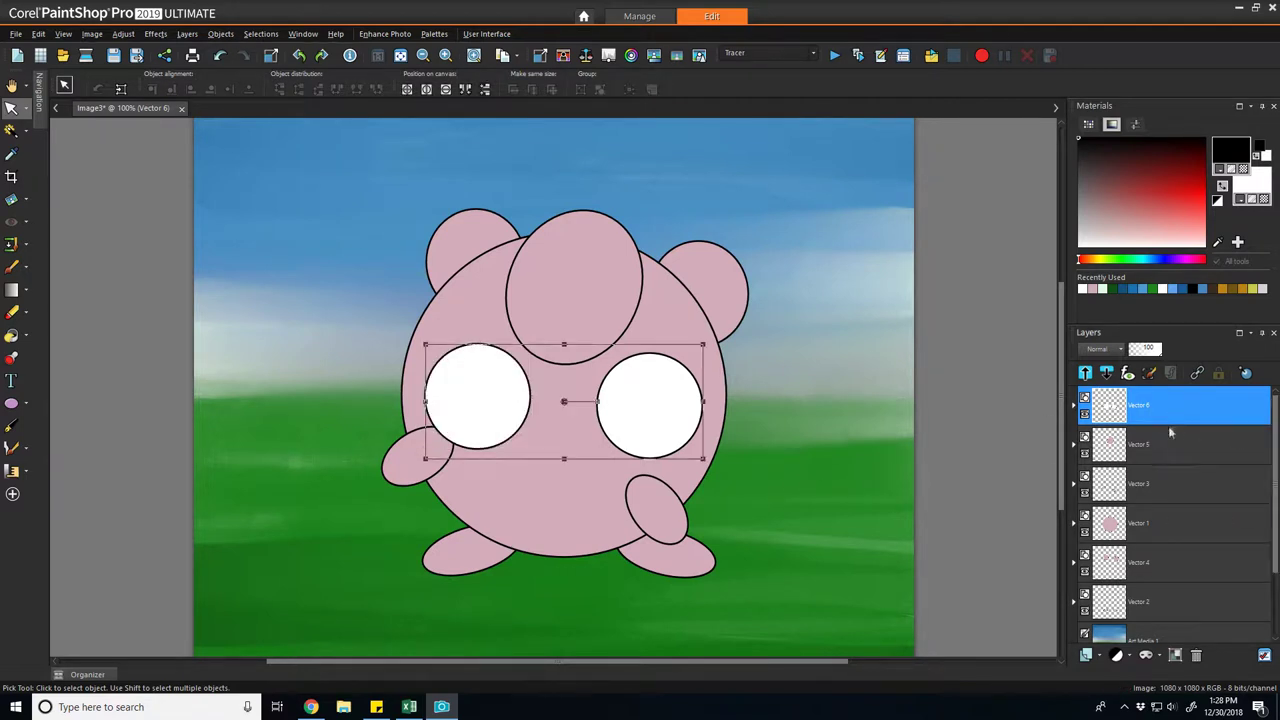
pyautogui.click(1097, 655)
pyautogui.click(1118, 556)
pyautogui.click(12, 425)
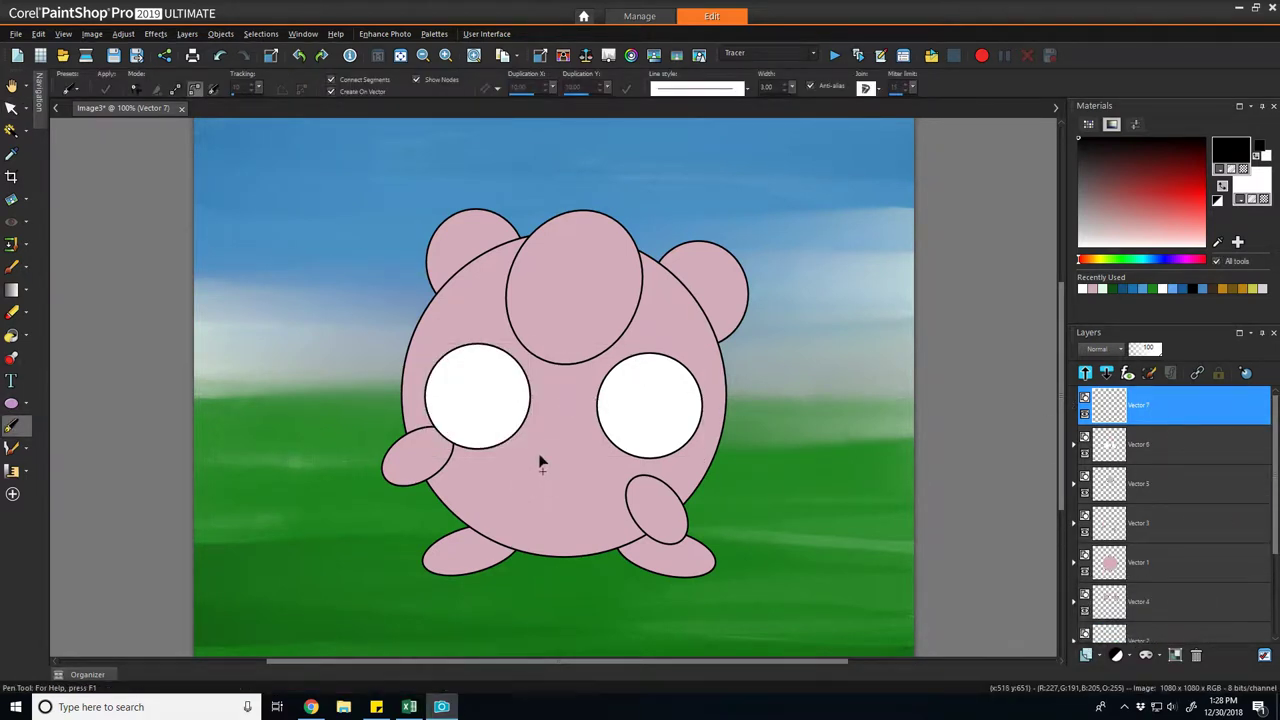
pyautogui.click(538, 455)
pyautogui.moveTo(584, 458); pyautogui.dragTo(628, 444)
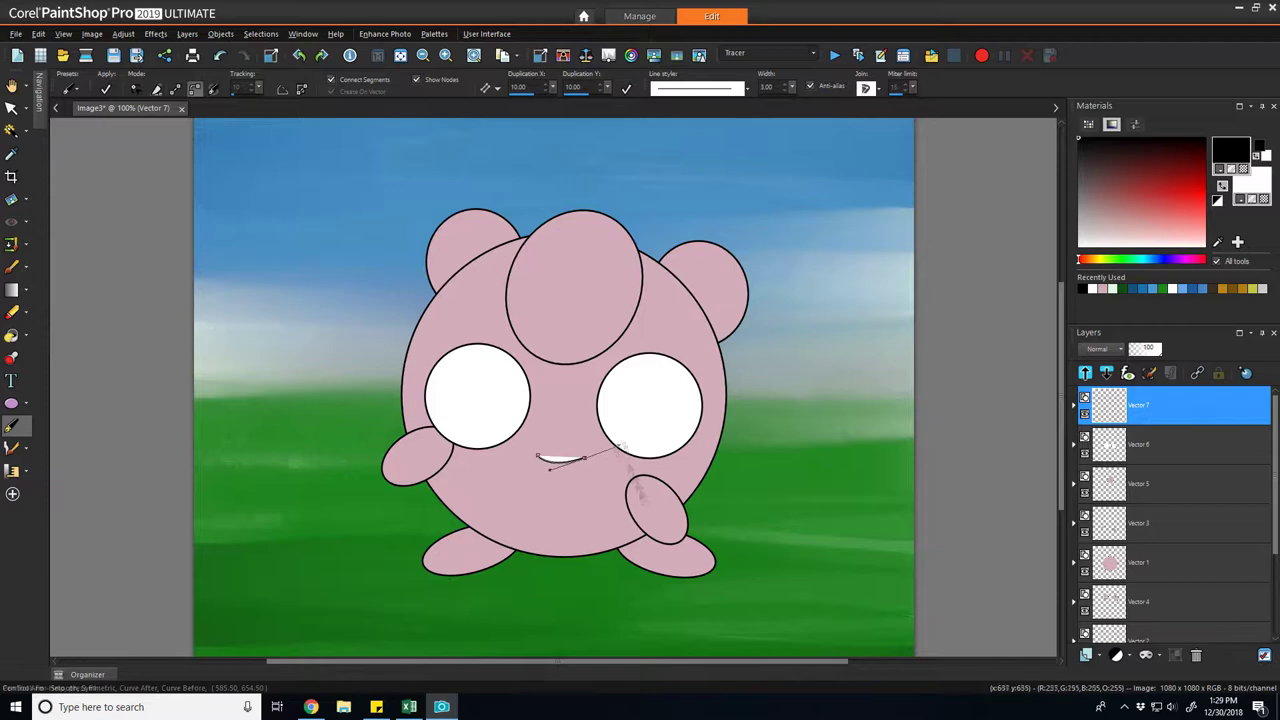
pyautogui.click(1264, 199)
pyautogui.press('a')
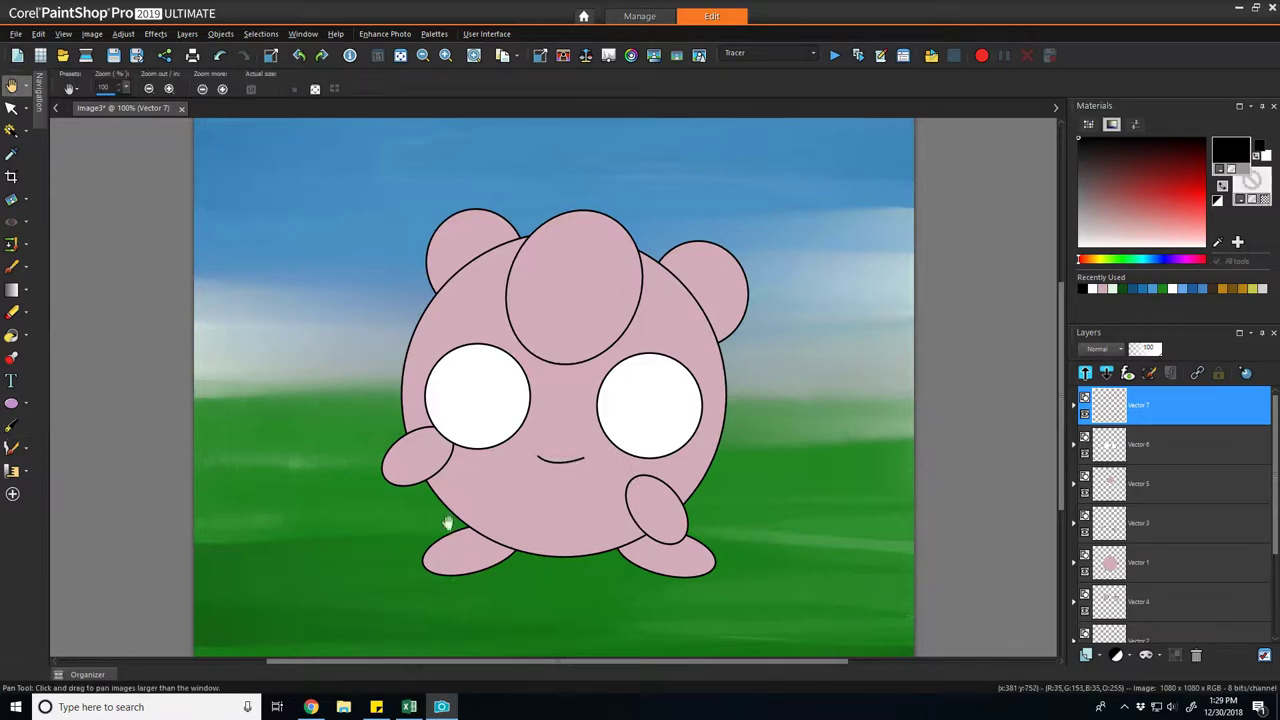
pyautogui.scroll(-2, 447, 513)
pyautogui.scroll(2, 483, 475)
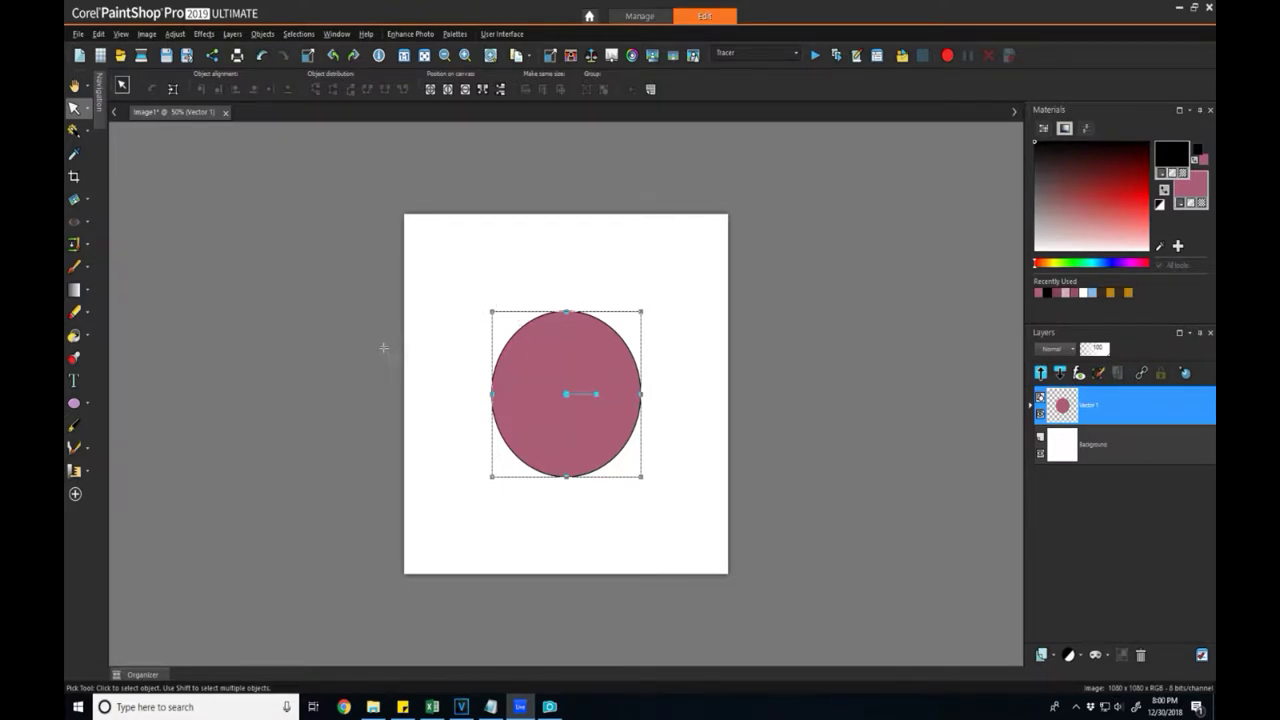
# - Replace the ellipse on the plain white canvas with a newly drawn dusty-pink ellipse and center it on the canvas
pyautogui.click(537, 413)
pyautogui.press('Delete')
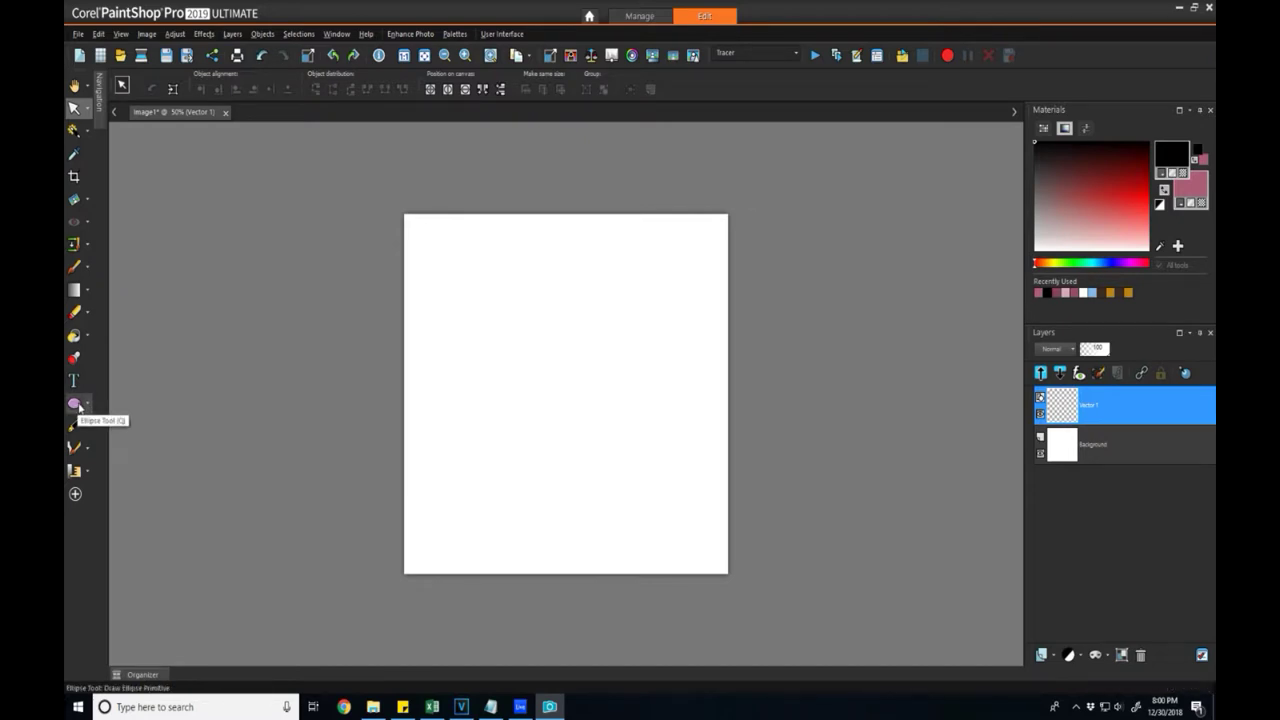
pyautogui.click(76, 404)
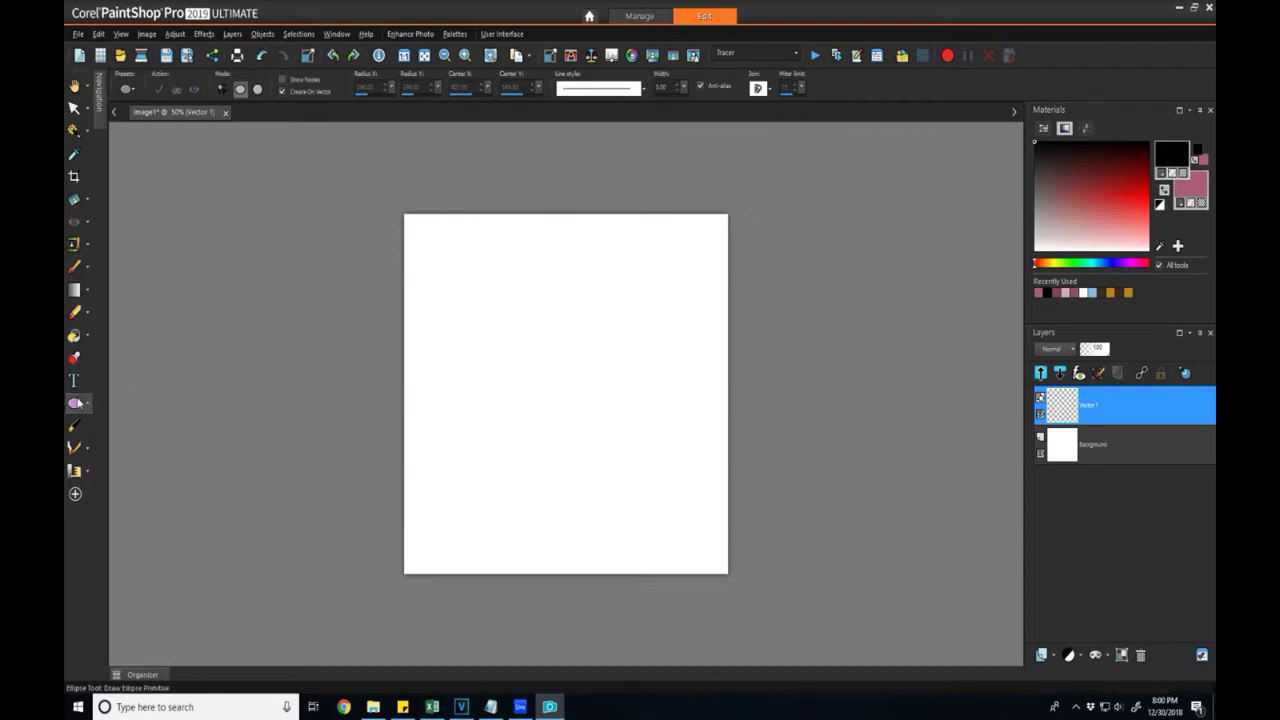
pyautogui.click(89, 404)
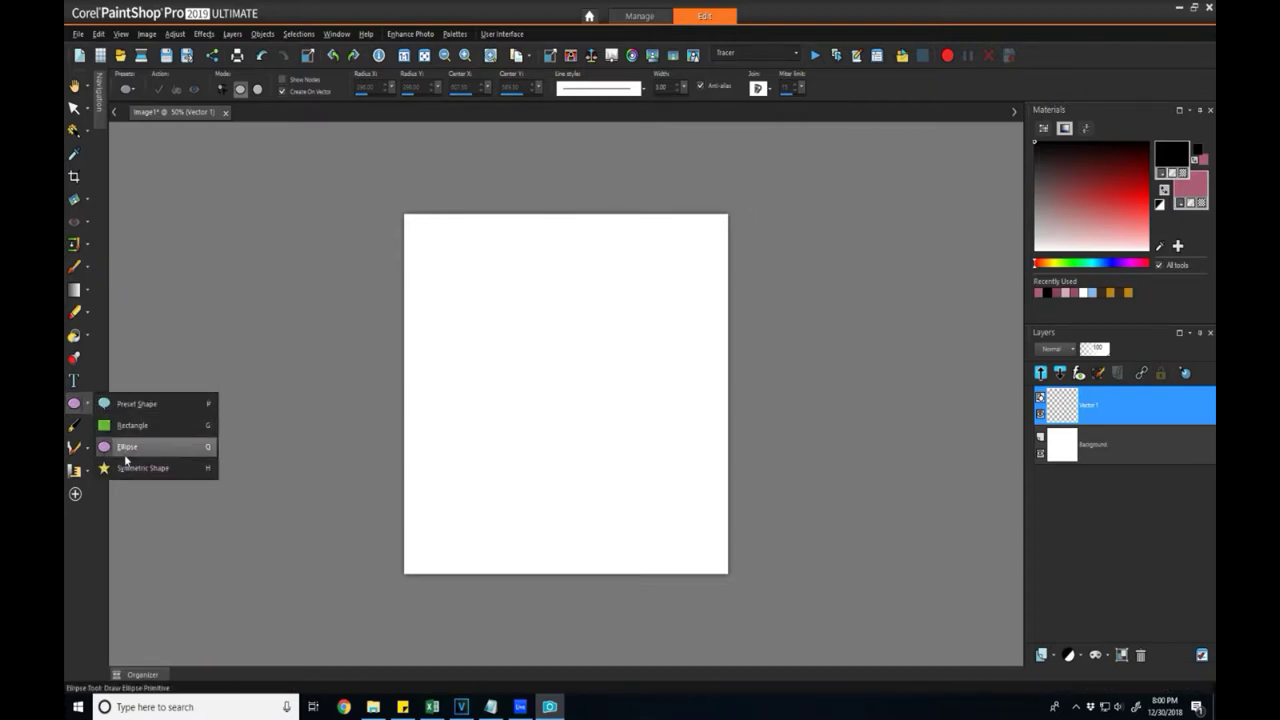
pyautogui.click(131, 450)
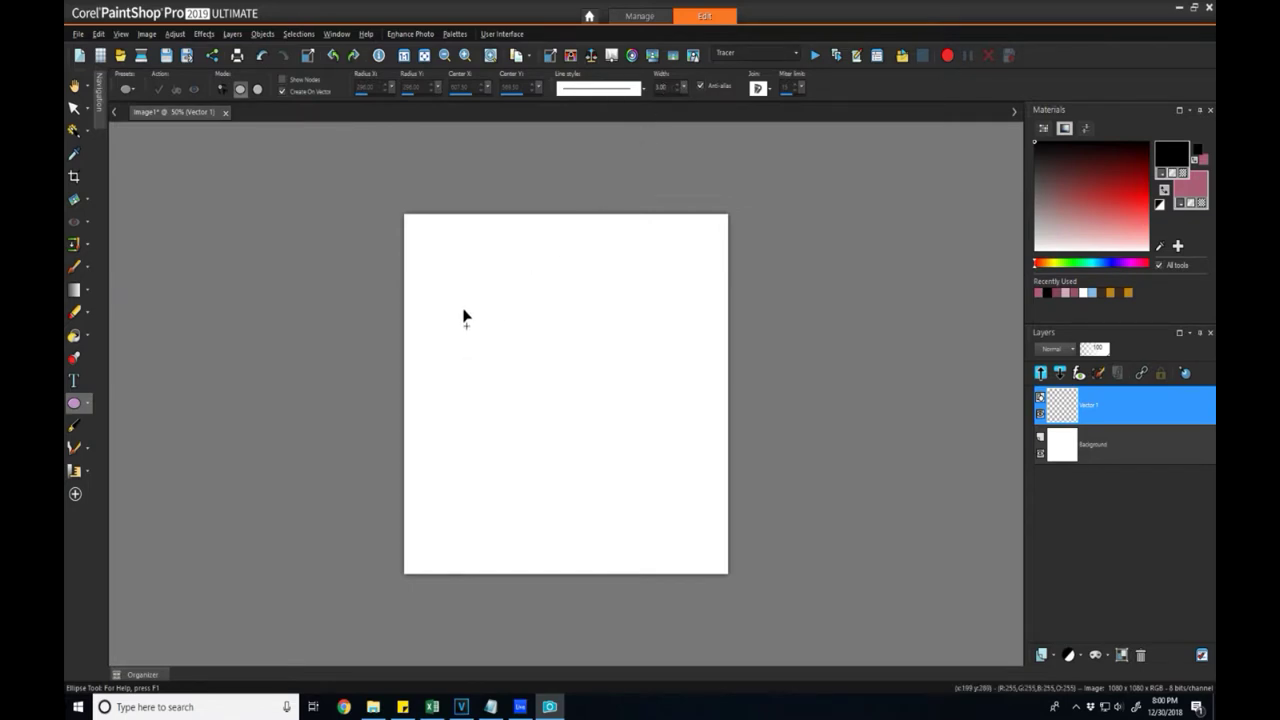
pyautogui.moveTo(457, 302); pyautogui.dragTo(618, 419)
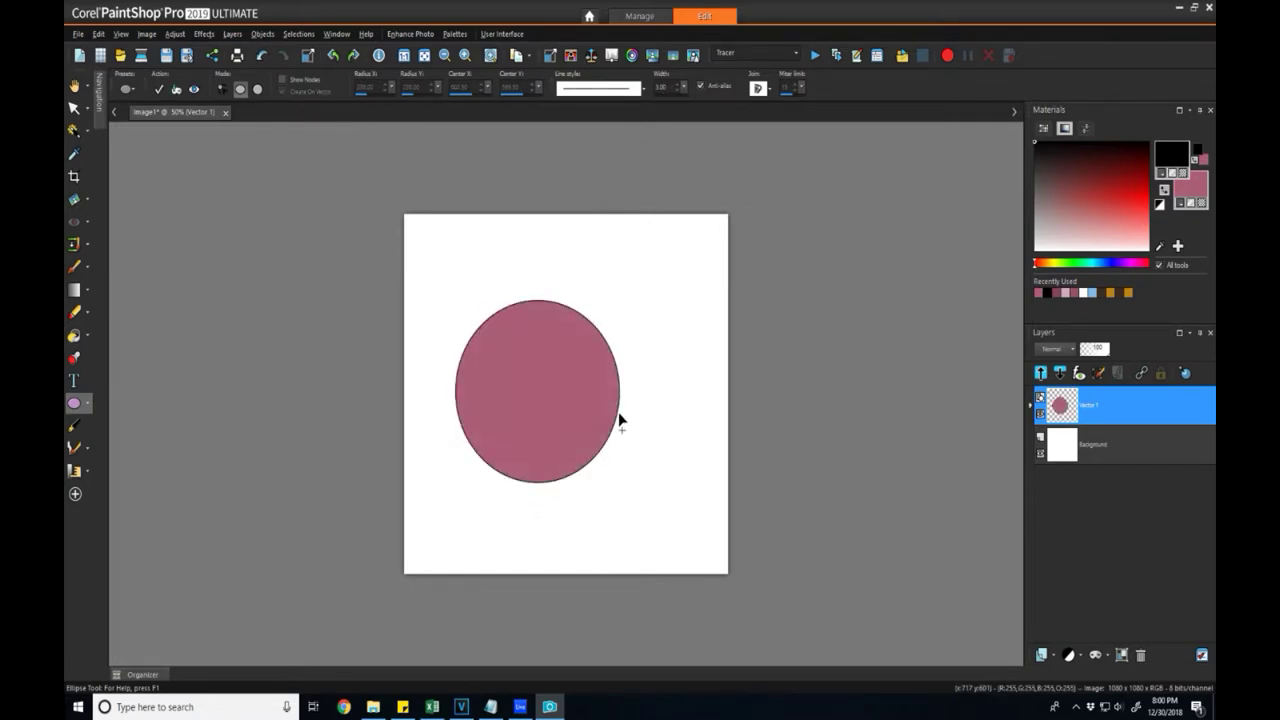
pyautogui.click(74, 107)
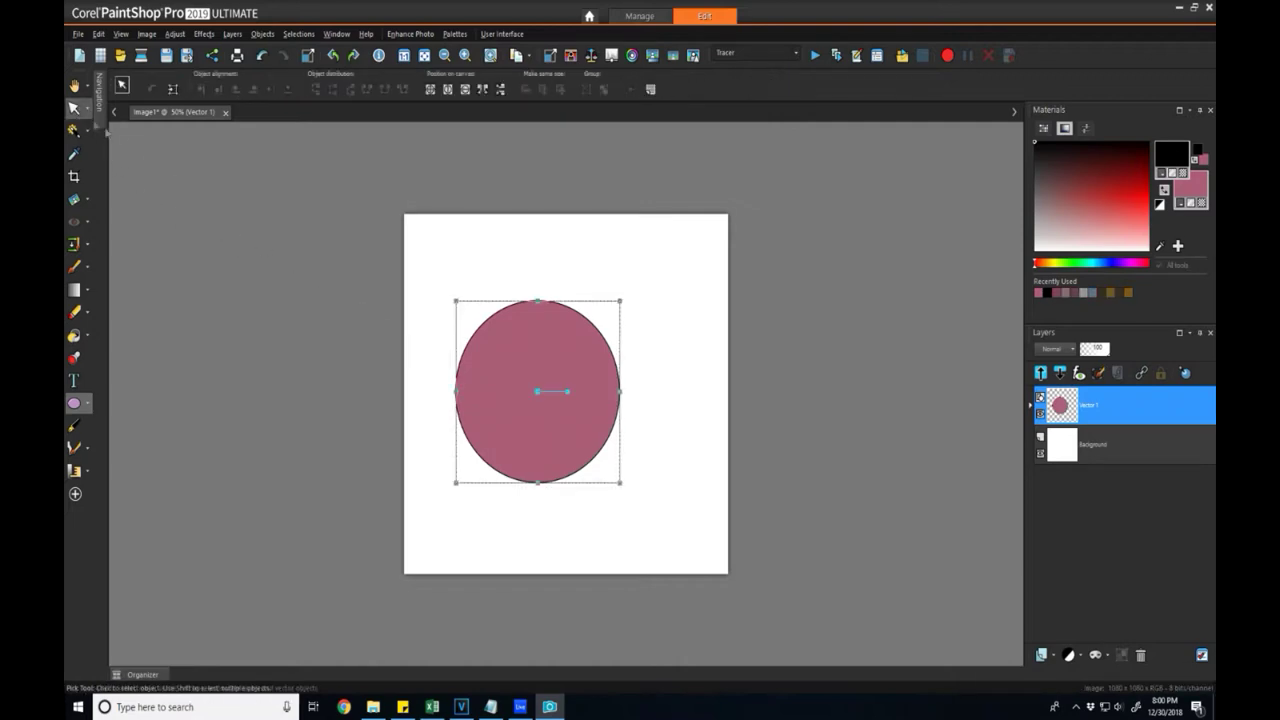
pyautogui.click(430, 91)
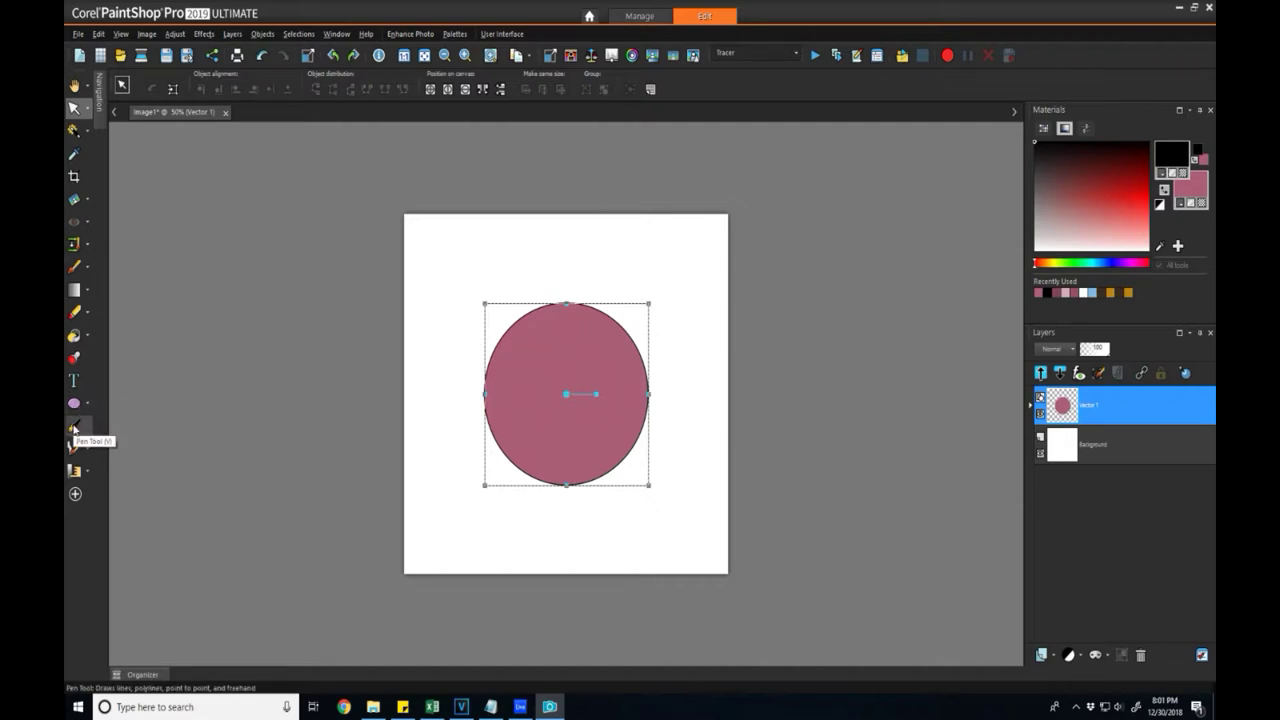
# - Convert the centered pink ellipse to a path with the Pen tool so its nodes can be edited
pyautogui.click(74, 428)
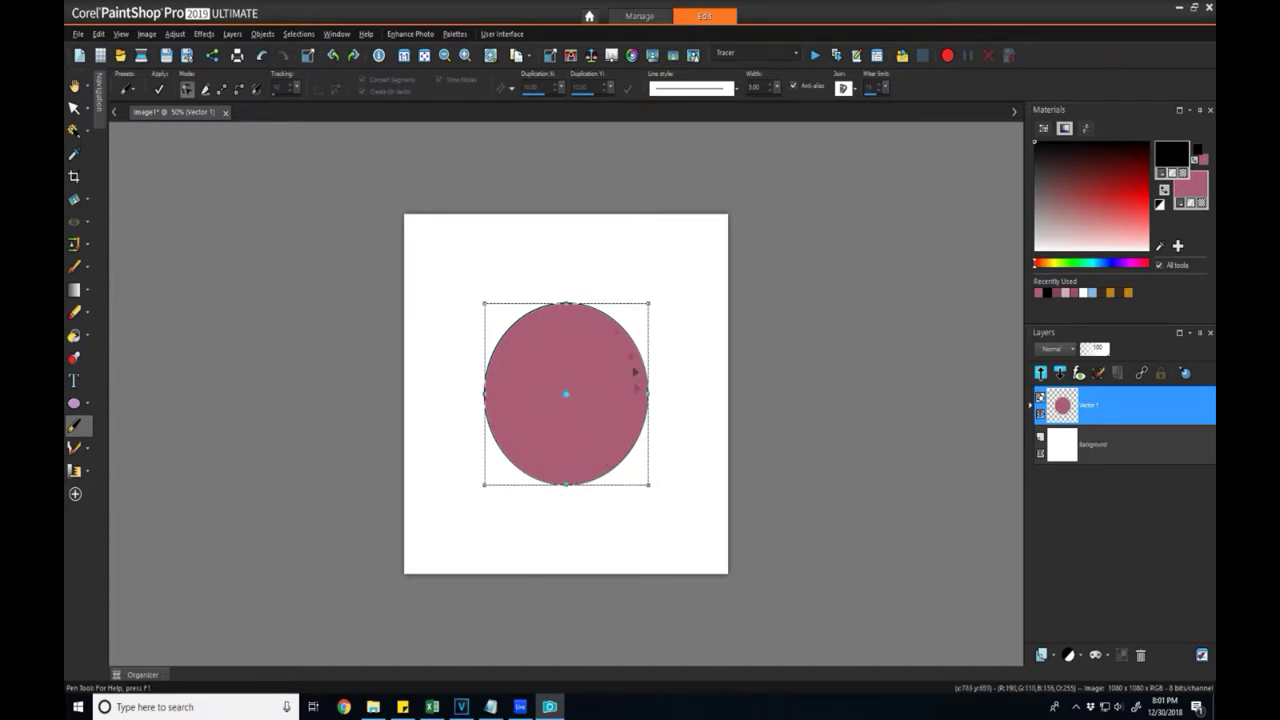
pyautogui.rightClick(531, 320)
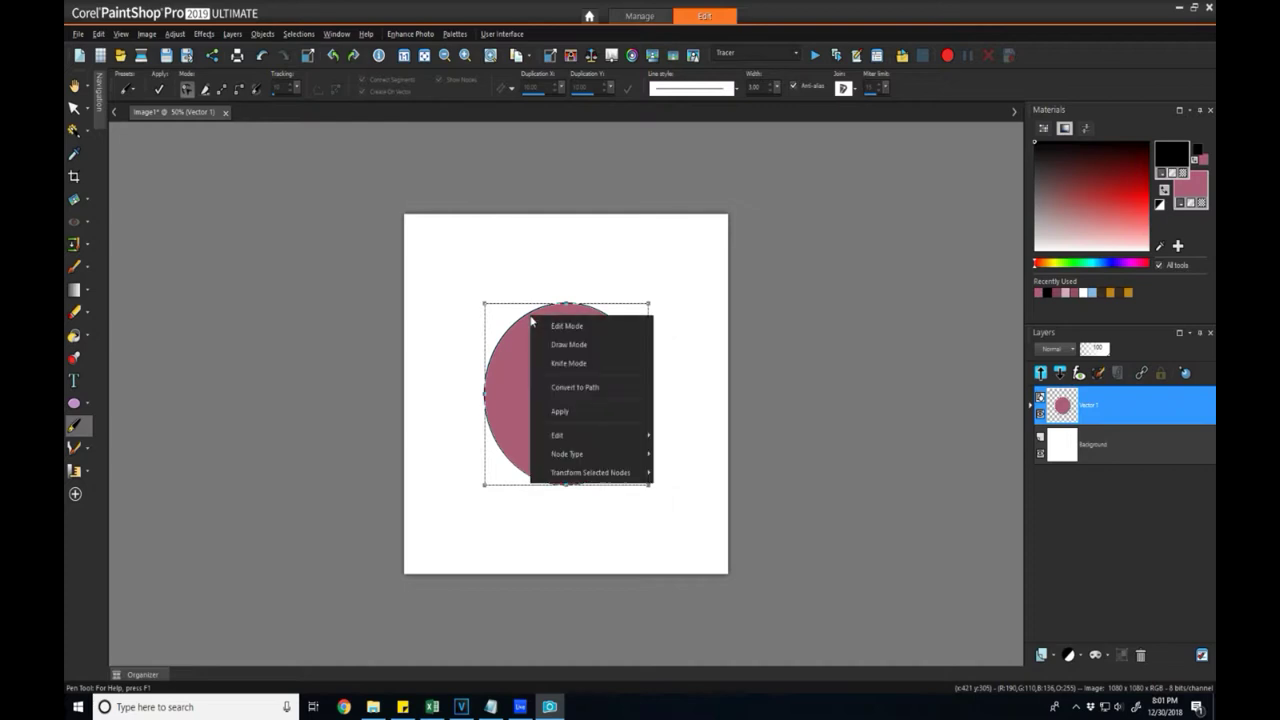
pyautogui.click(570, 391)
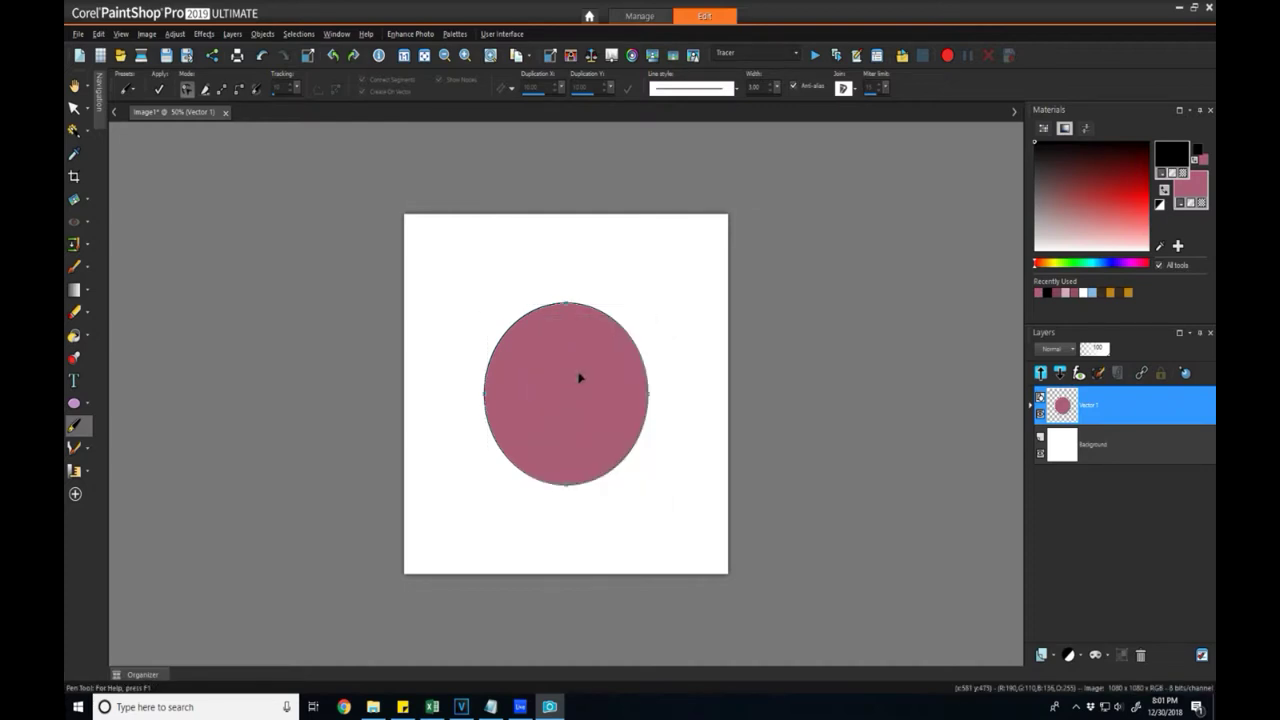
# - Move the ellipse's top node up and to the right, and adjust its symmetric handles to a nearly level, longer curve
pyautogui.click(567, 304)
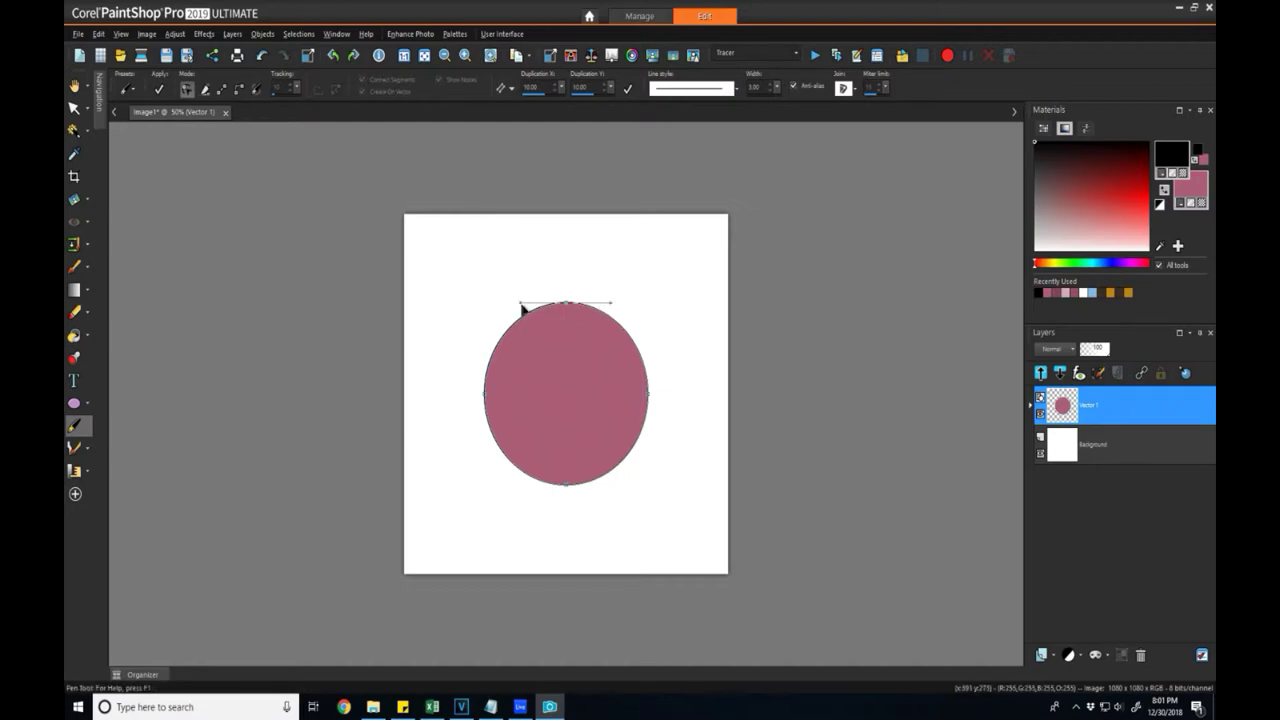
pyautogui.moveTo(566, 305); pyautogui.dragTo(588, 288)
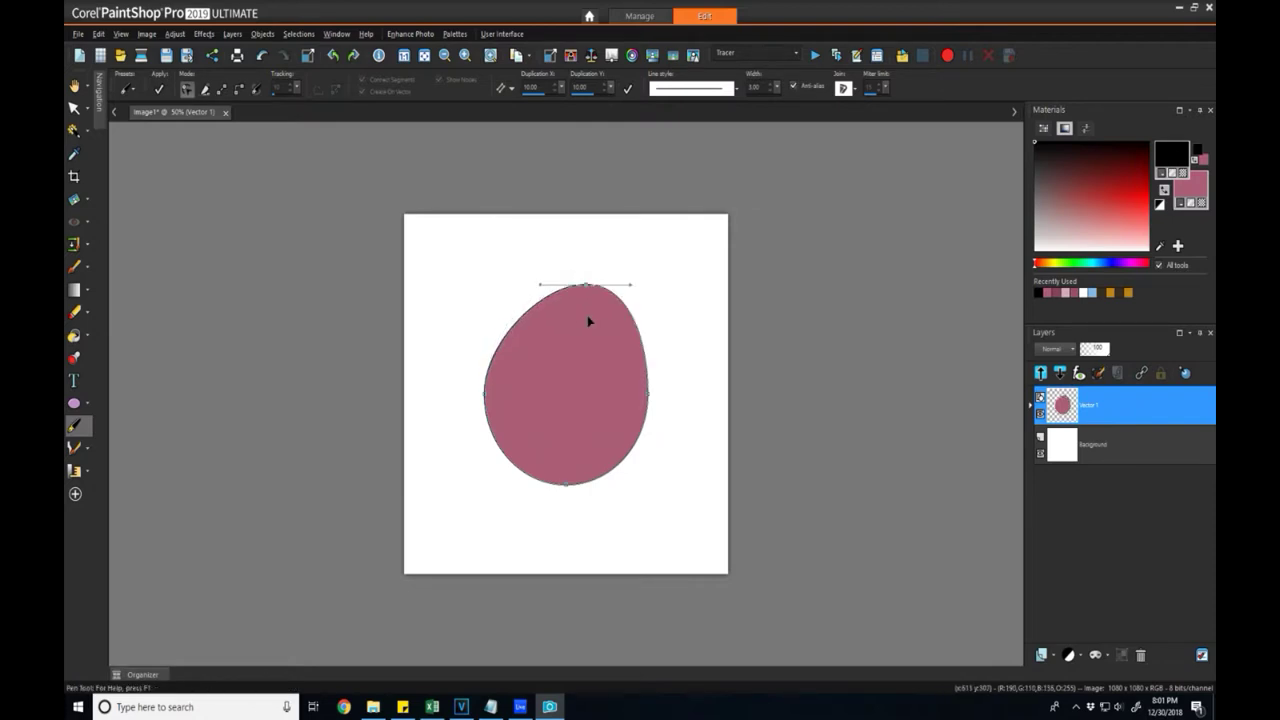
pyautogui.moveTo(631, 290); pyautogui.dragTo(617, 260)
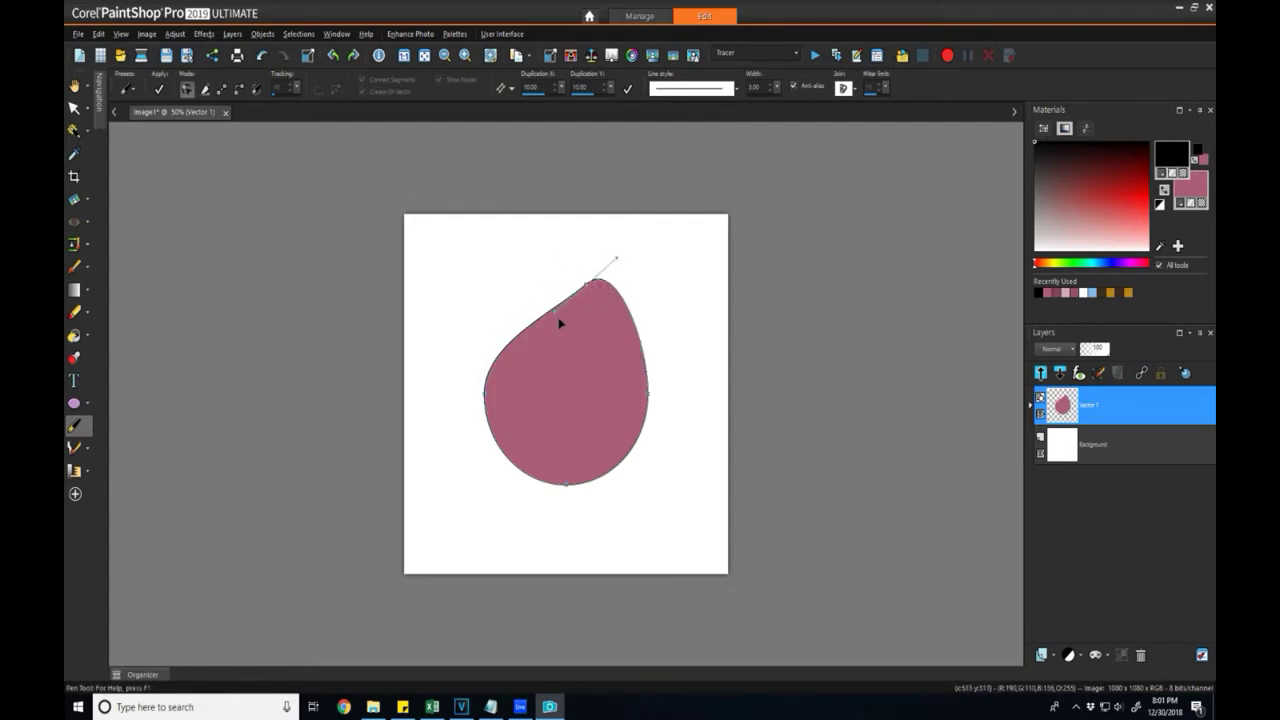
pyautogui.moveTo(557, 315); pyautogui.dragTo(527, 285)
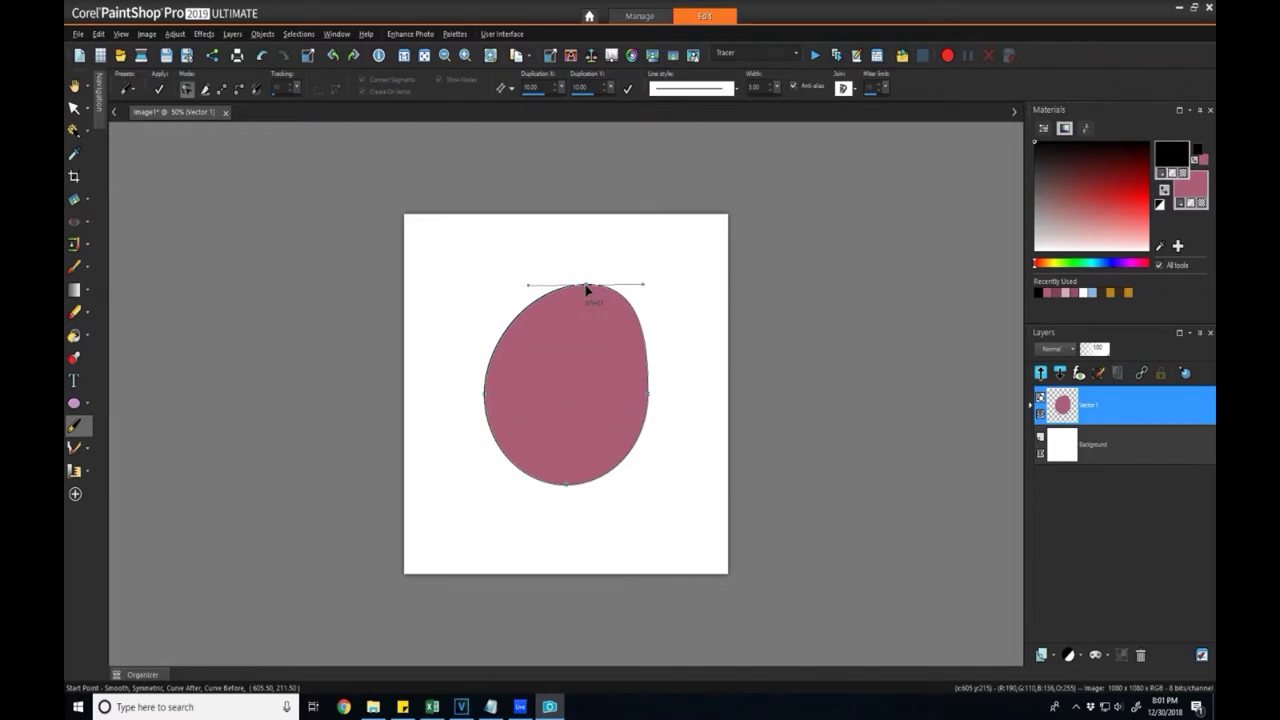
# - Change the top node's type to Cusp and angle its two handles downward independently to form a pointed tip
pyautogui.rightClick(587, 289)
pyautogui.moveTo(618, 425)
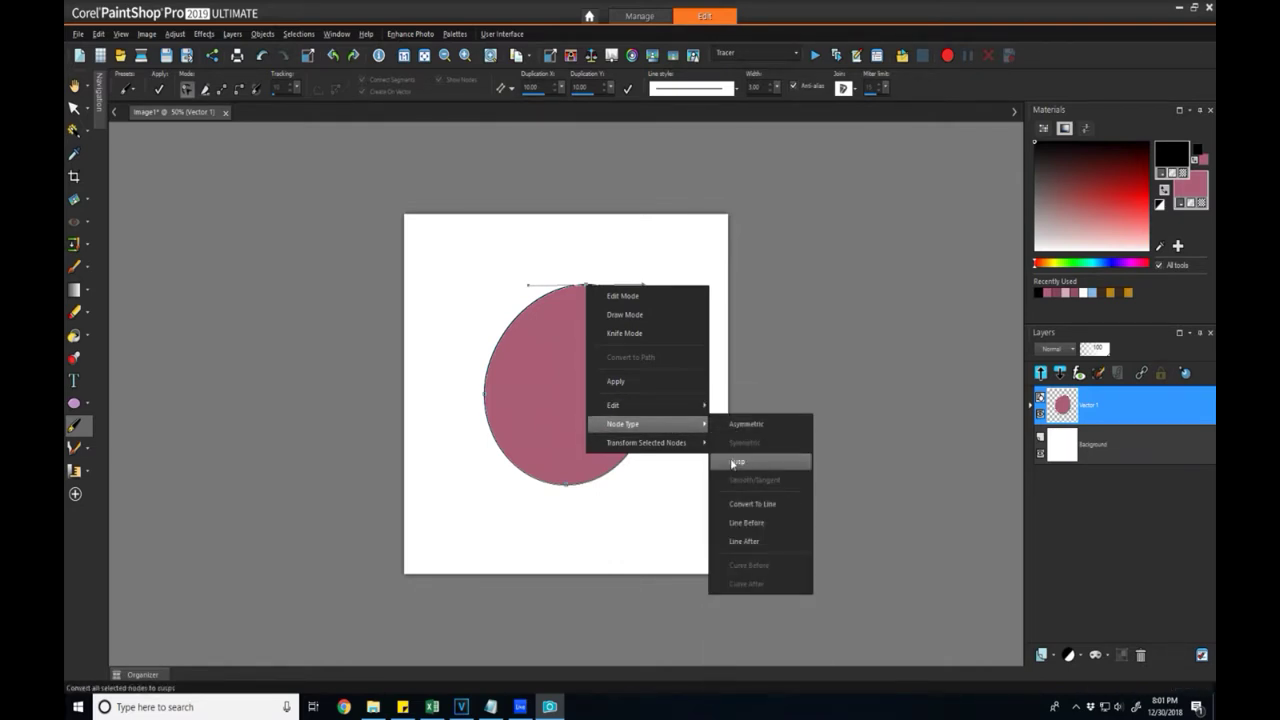
pyautogui.click(733, 463)
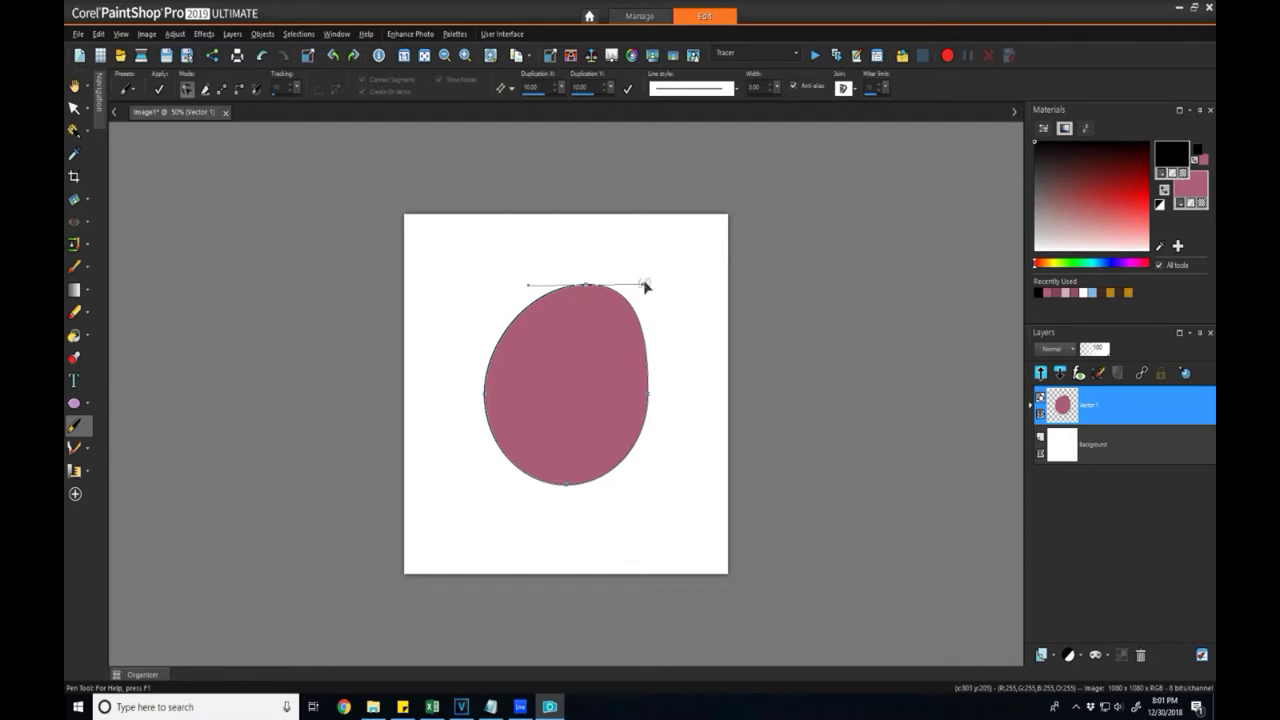
pyautogui.moveTo(642, 286); pyautogui.dragTo(650, 318)
pyautogui.moveTo(527, 287); pyautogui.dragTo(517, 322)
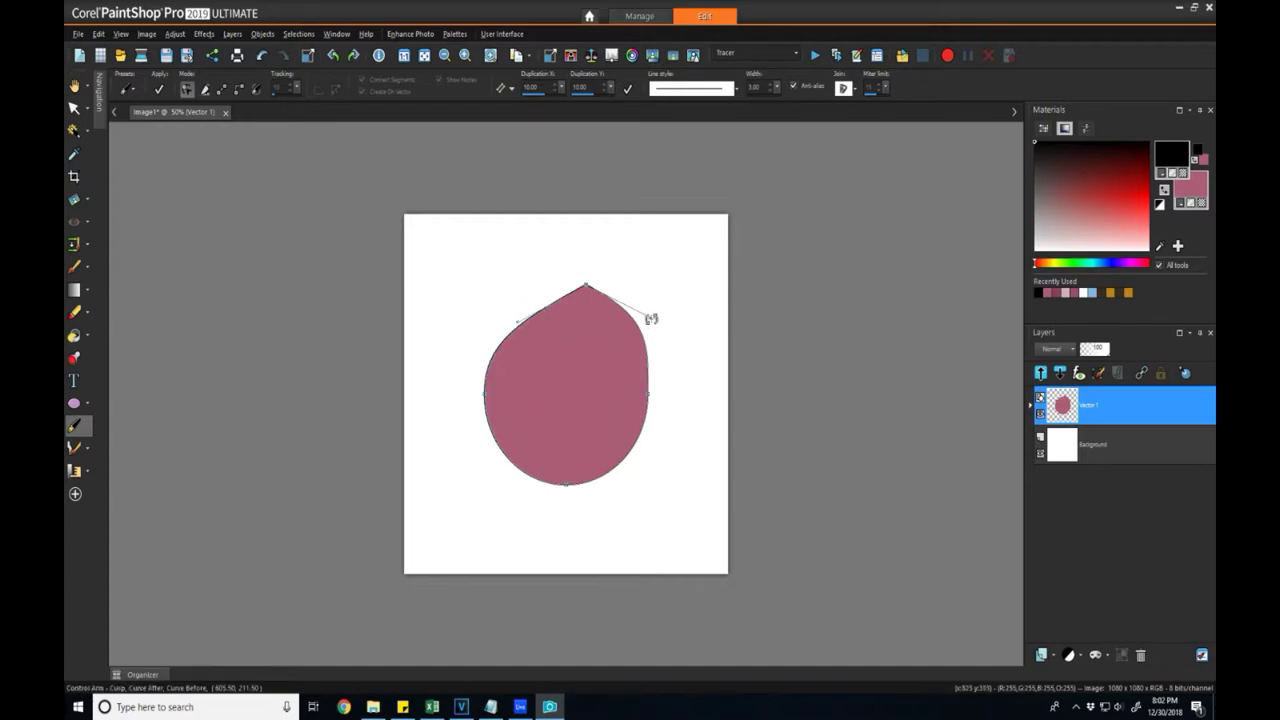
pyautogui.moveTo(651, 318); pyautogui.dragTo(579, 288)
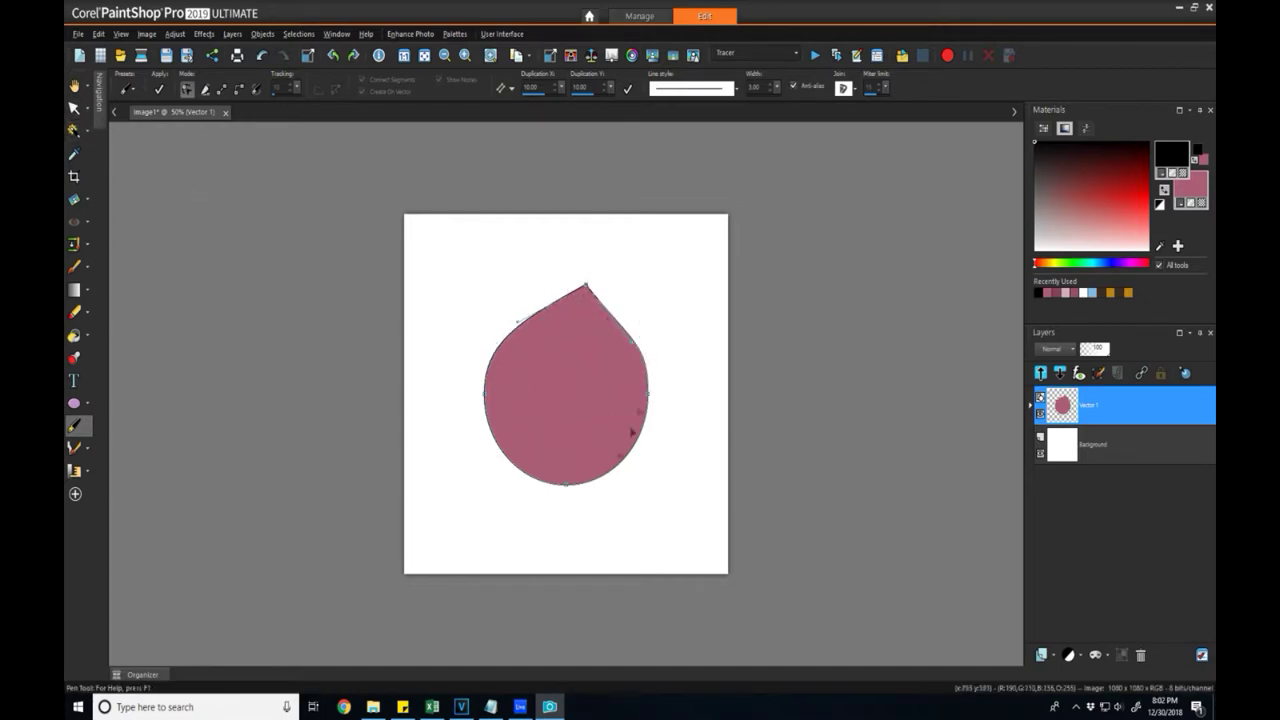
pyautogui.click(74, 108)
pyautogui.click(600, 350)
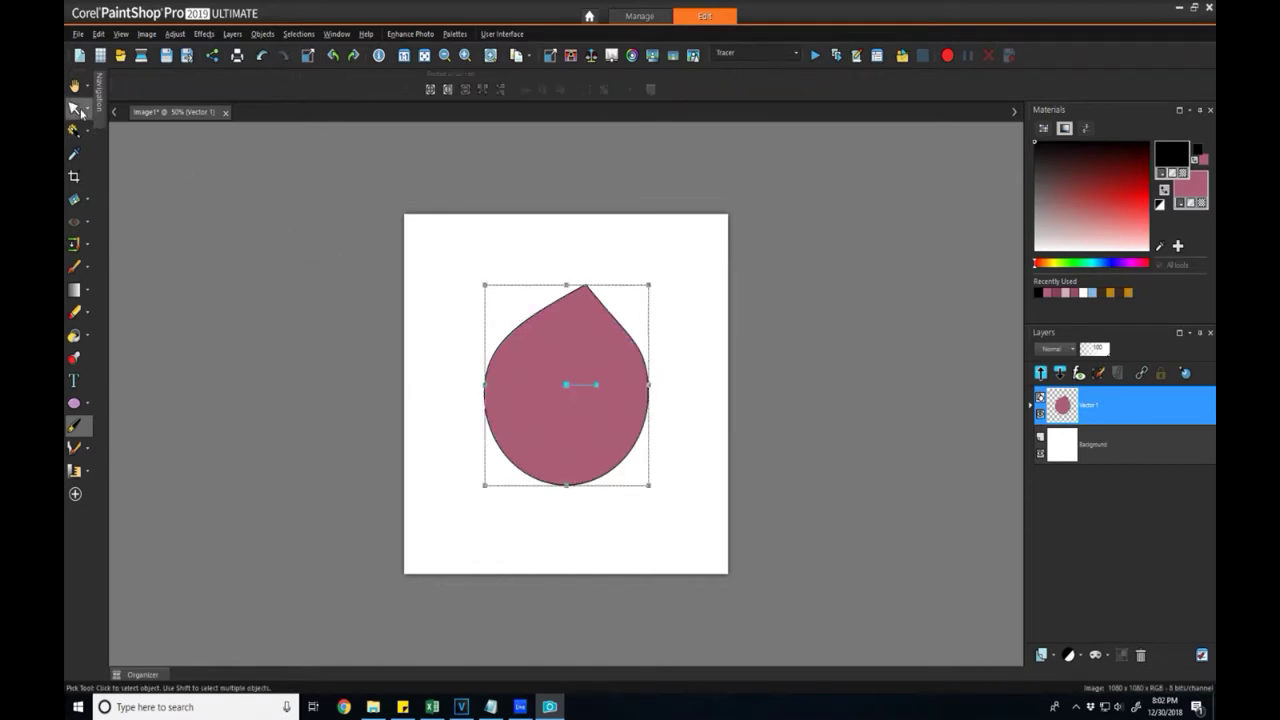
pyautogui.moveTo(567, 384)
pyautogui.mouseDown()
pyautogui.moveTo(580, 400)
pyautogui.moveTo(534, 380)
pyautogui.moveTo(570, 389)
pyautogui.mouseUp()
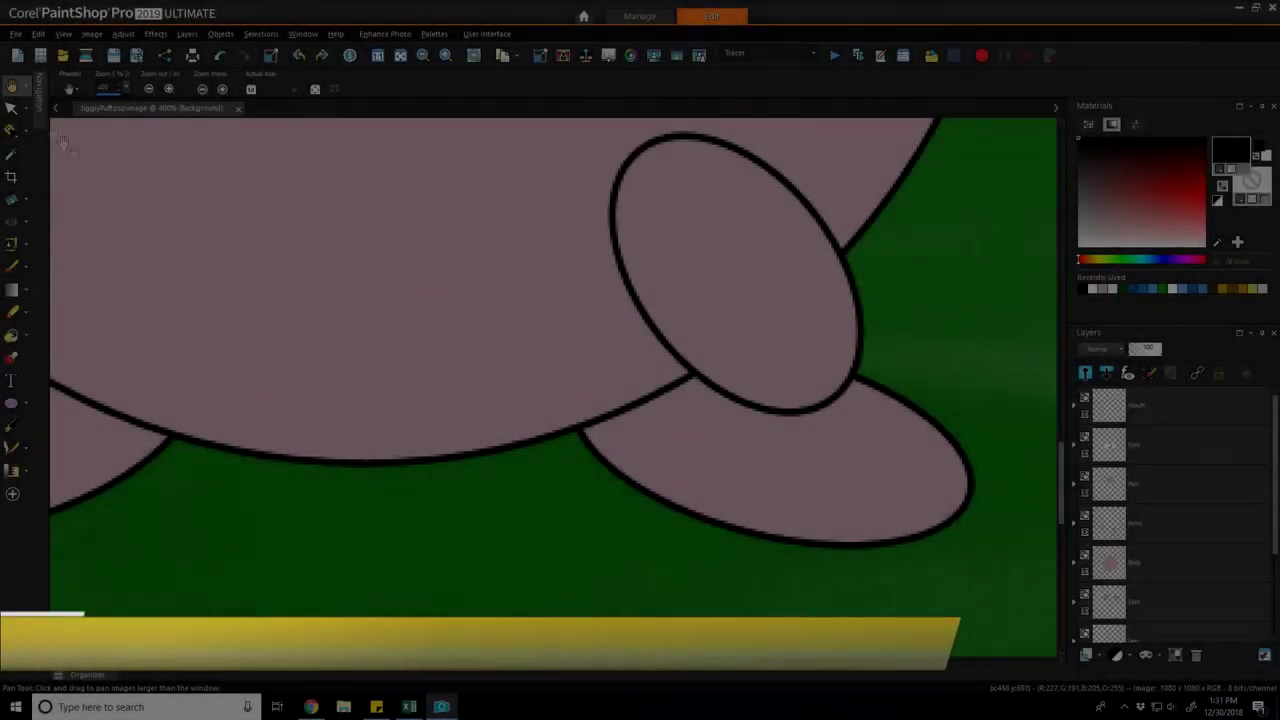
# - Select the character's right foot in the JigglyPuff image and convert its ellipse to a path with the Pen tool
pyautogui.click(12, 108)
pyautogui.click(735, 528)
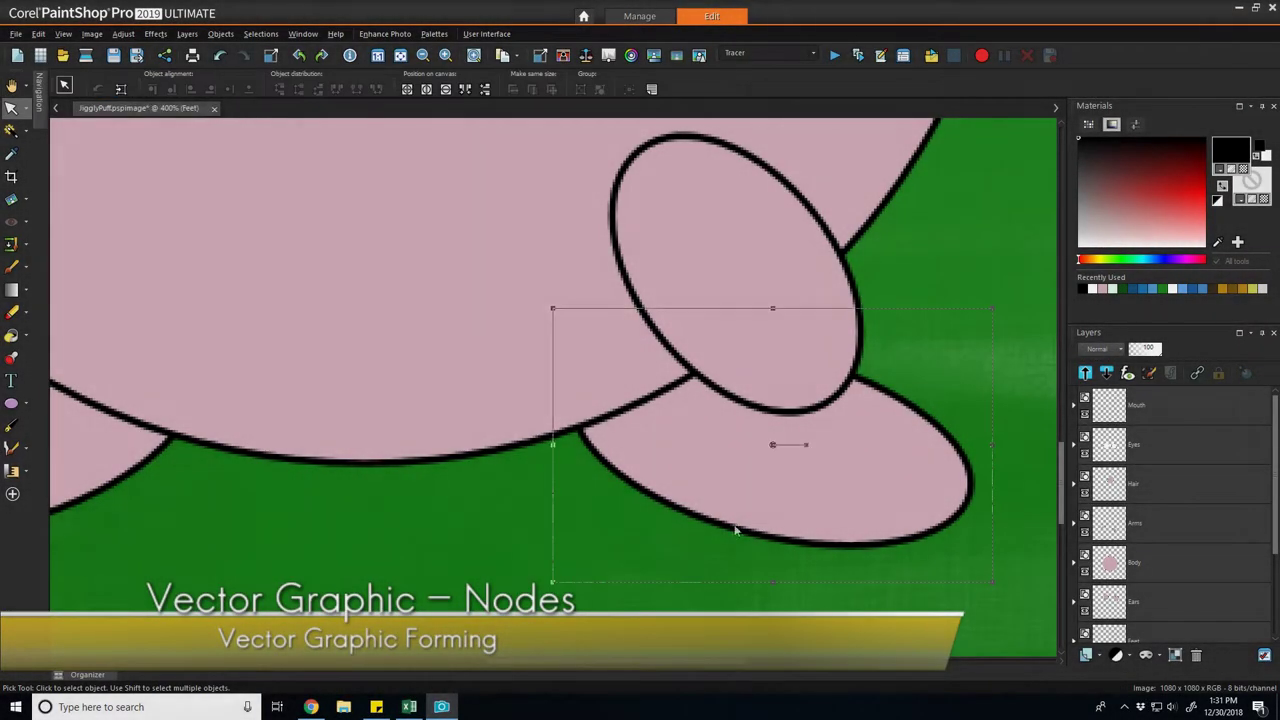
pyautogui.click(11, 427)
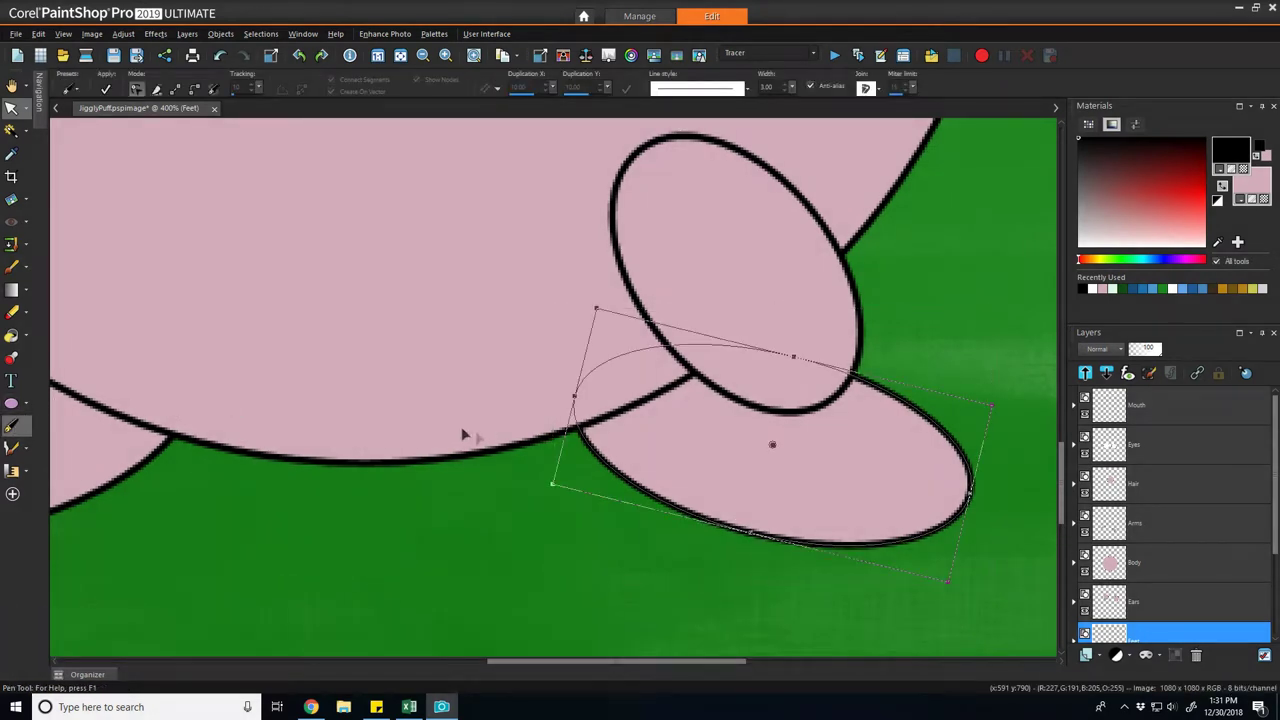
pyautogui.rightClick(649, 492)
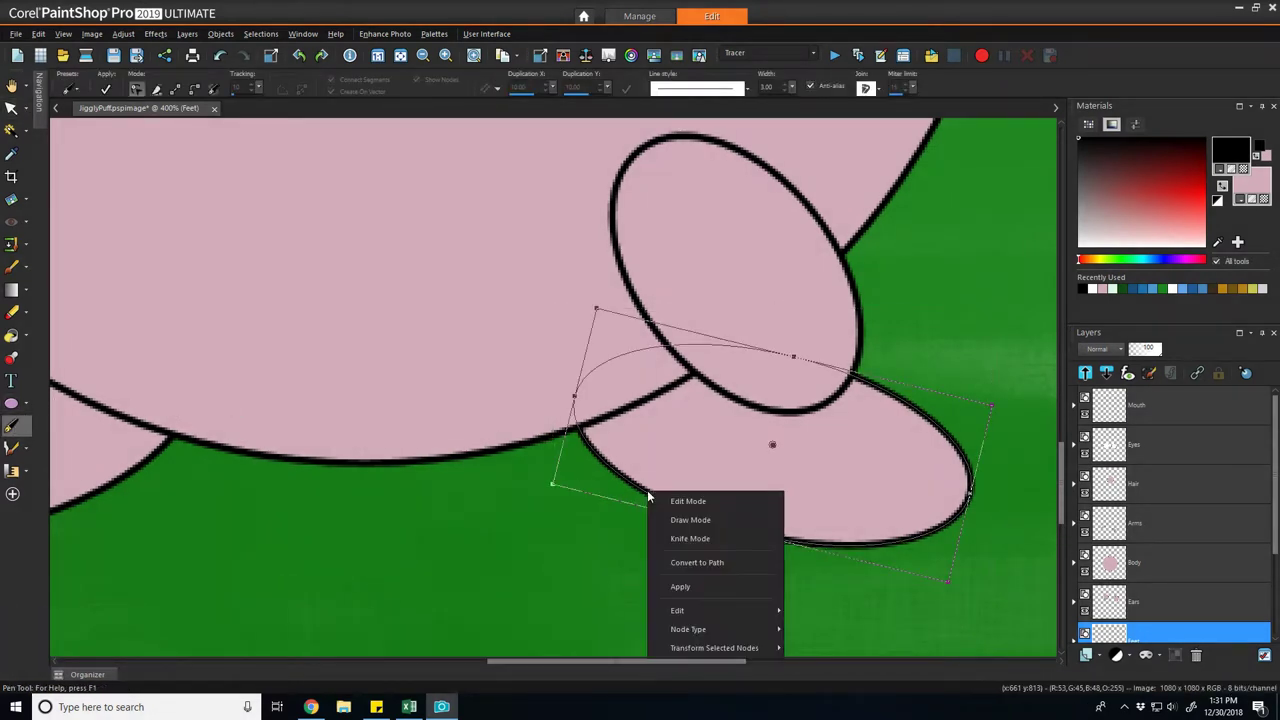
pyautogui.click(693, 564)
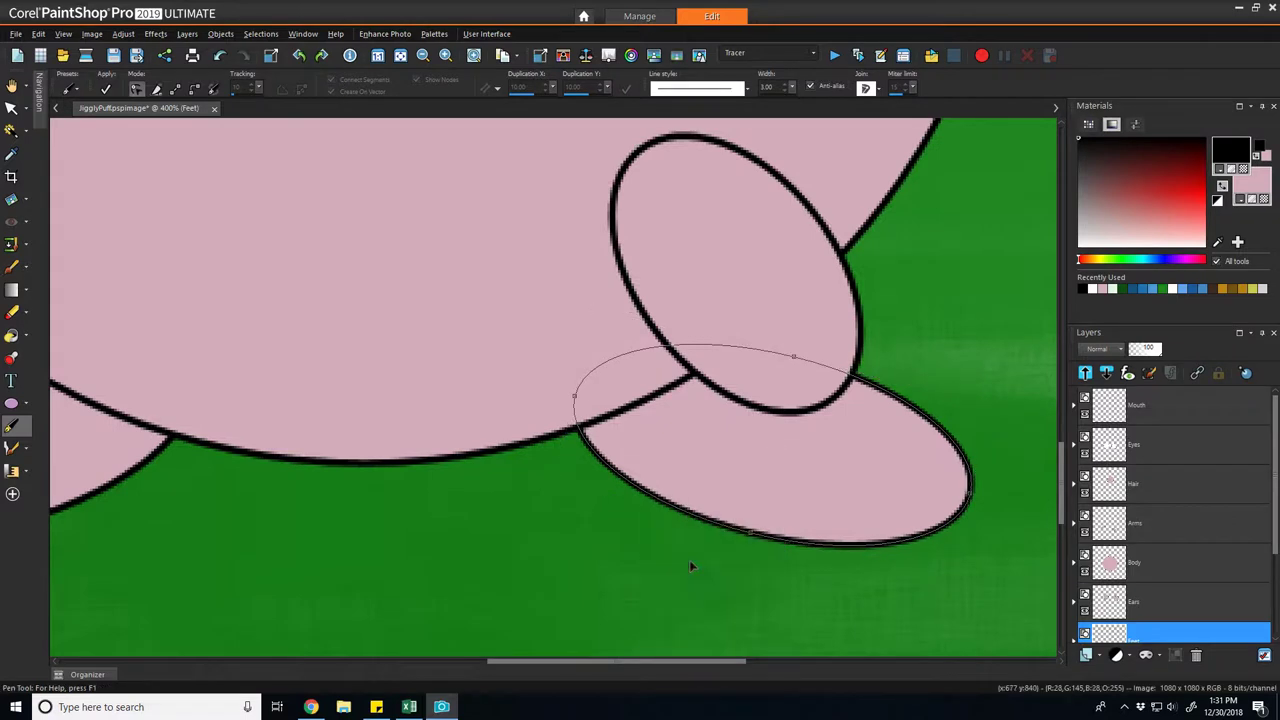
# - Reshape the right foot by pulling its inner node further under the body and tilting the handles of its outer tip and upper nodes
pyautogui.moveTo(575, 402); pyautogui.dragTo(515, 375)
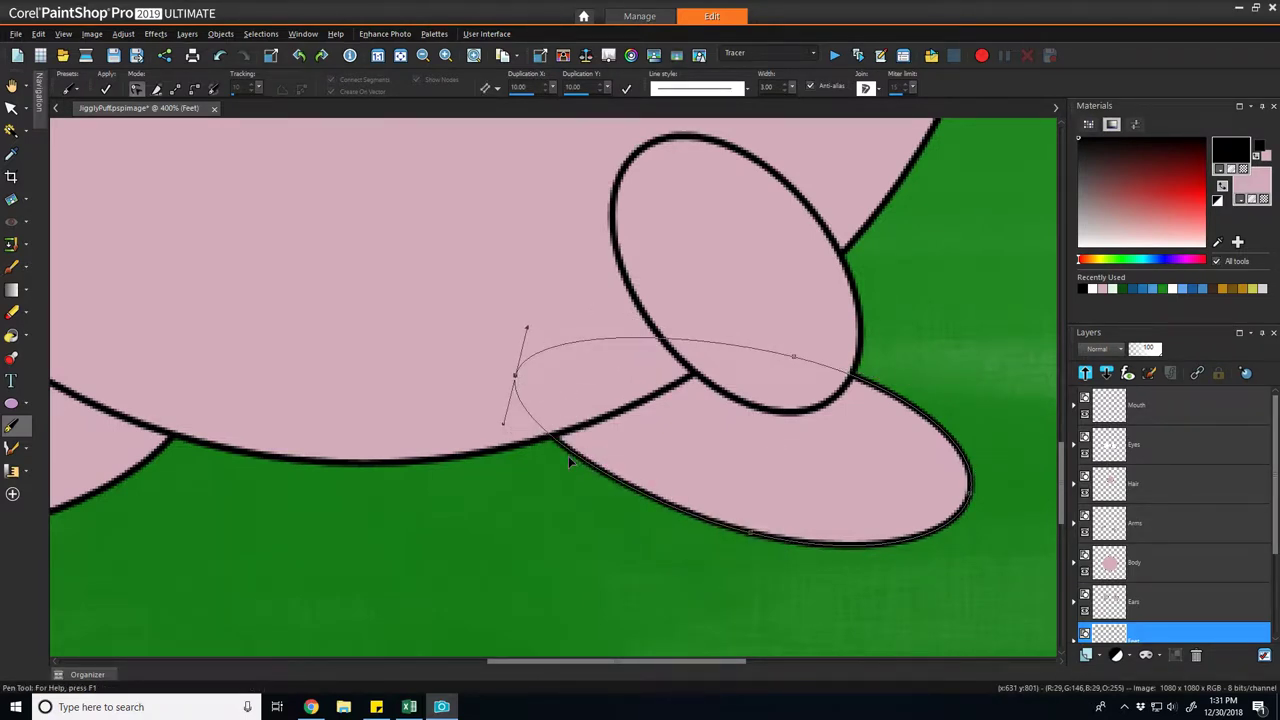
pyautogui.click(969, 496)
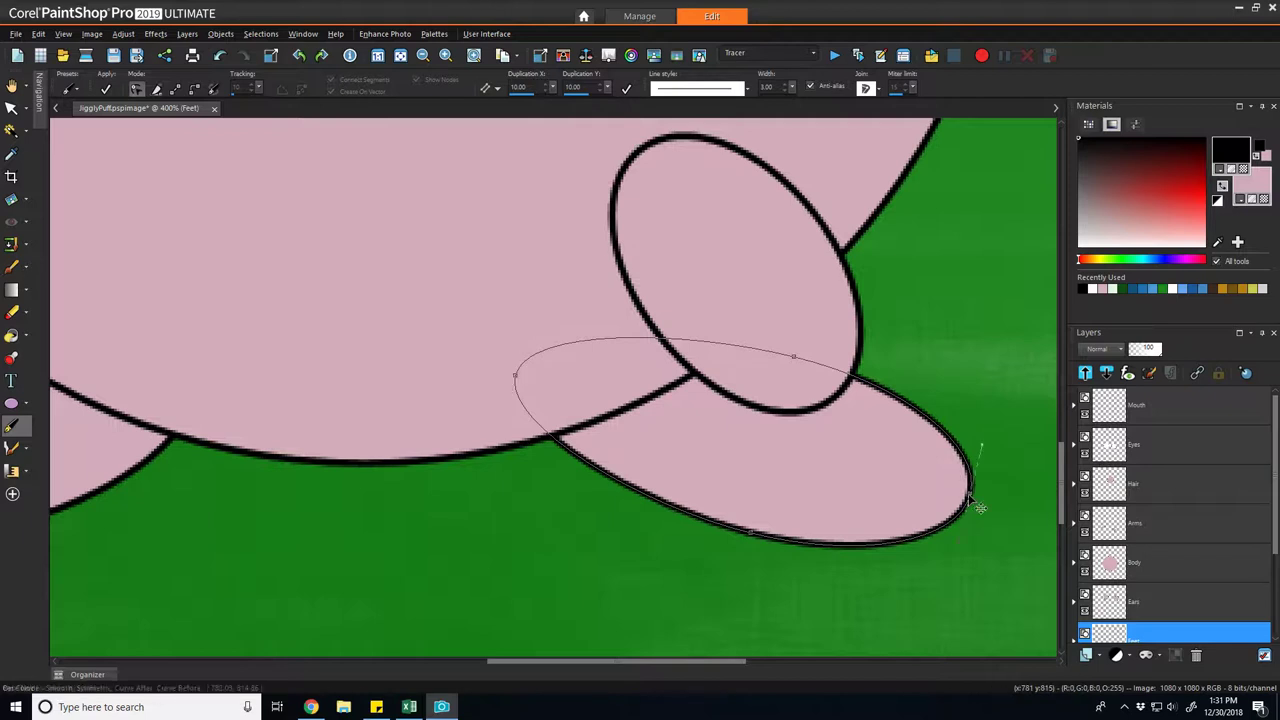
pyautogui.moveTo(979, 445); pyautogui.dragTo(943, 440)
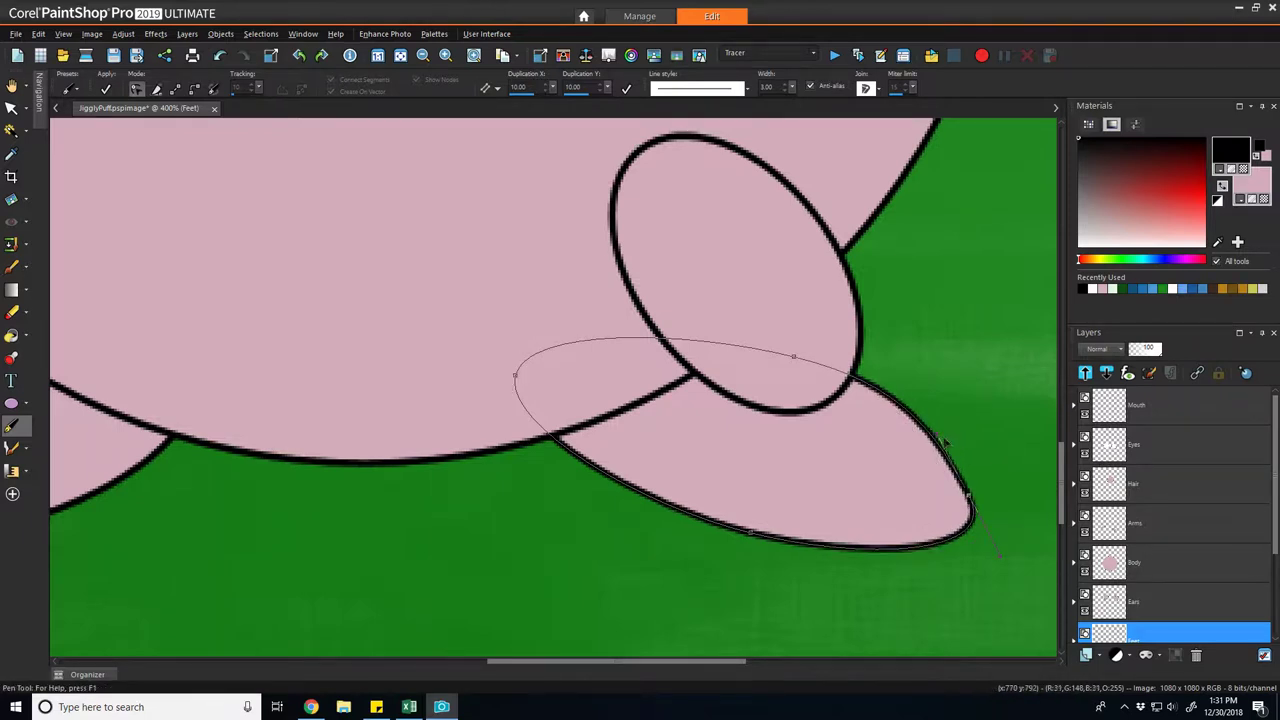
pyautogui.click(793, 358)
pyautogui.moveTo(902, 385); pyautogui.dragTo(897, 405)
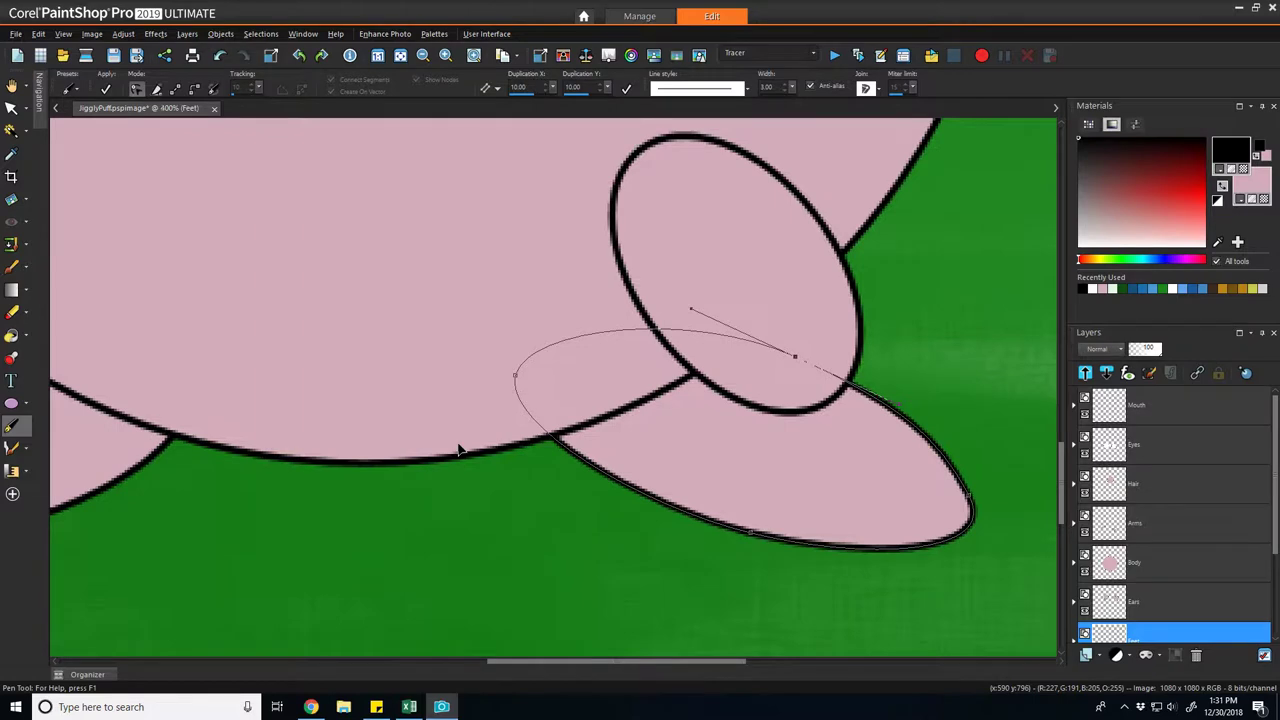
# - Apply the right foot's node edits and select the left foot for node editing with the Pen tool
pyautogui.scroll(-2, 459, 449)
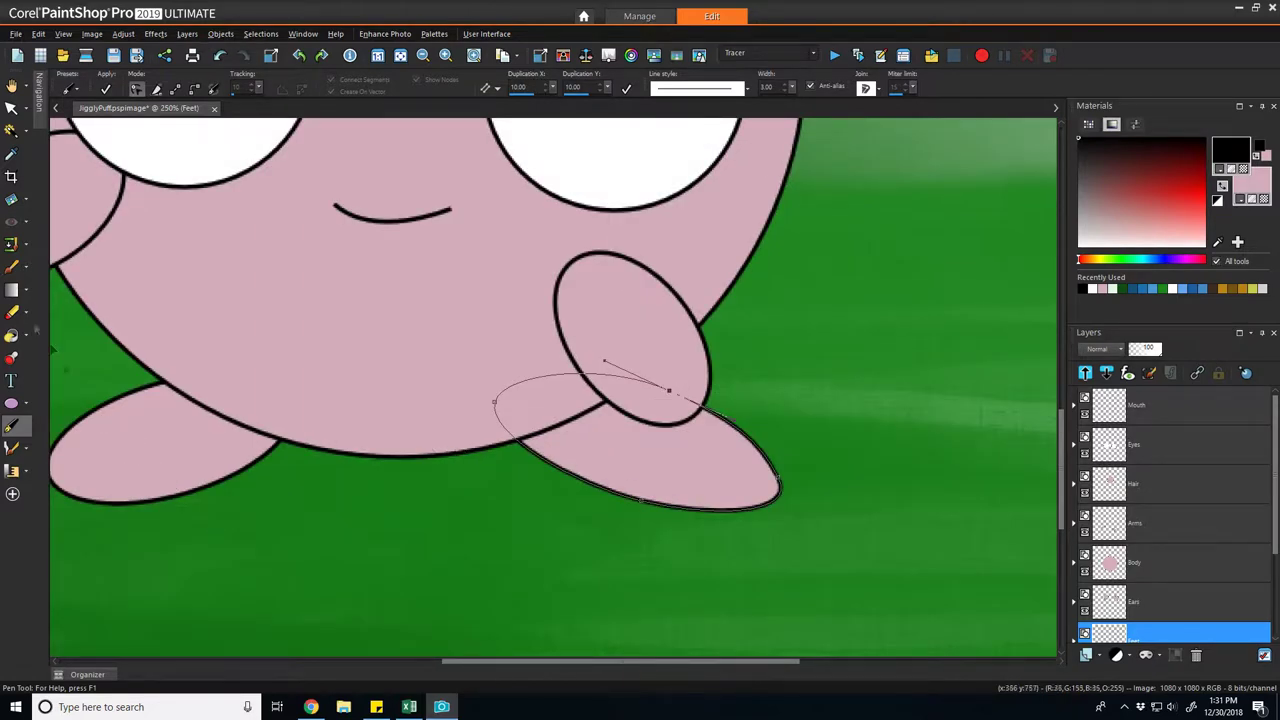
pyautogui.click(105, 89)
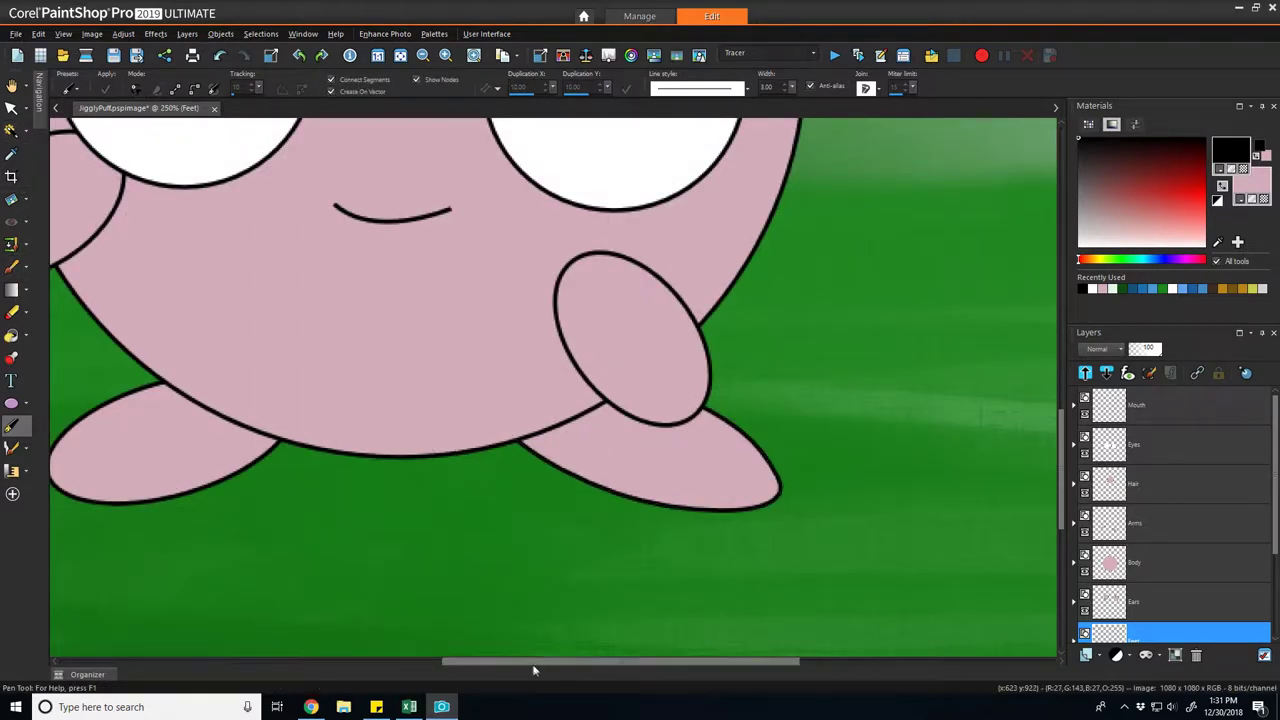
pyautogui.moveTo(537, 662); pyautogui.dragTo(422, 662)
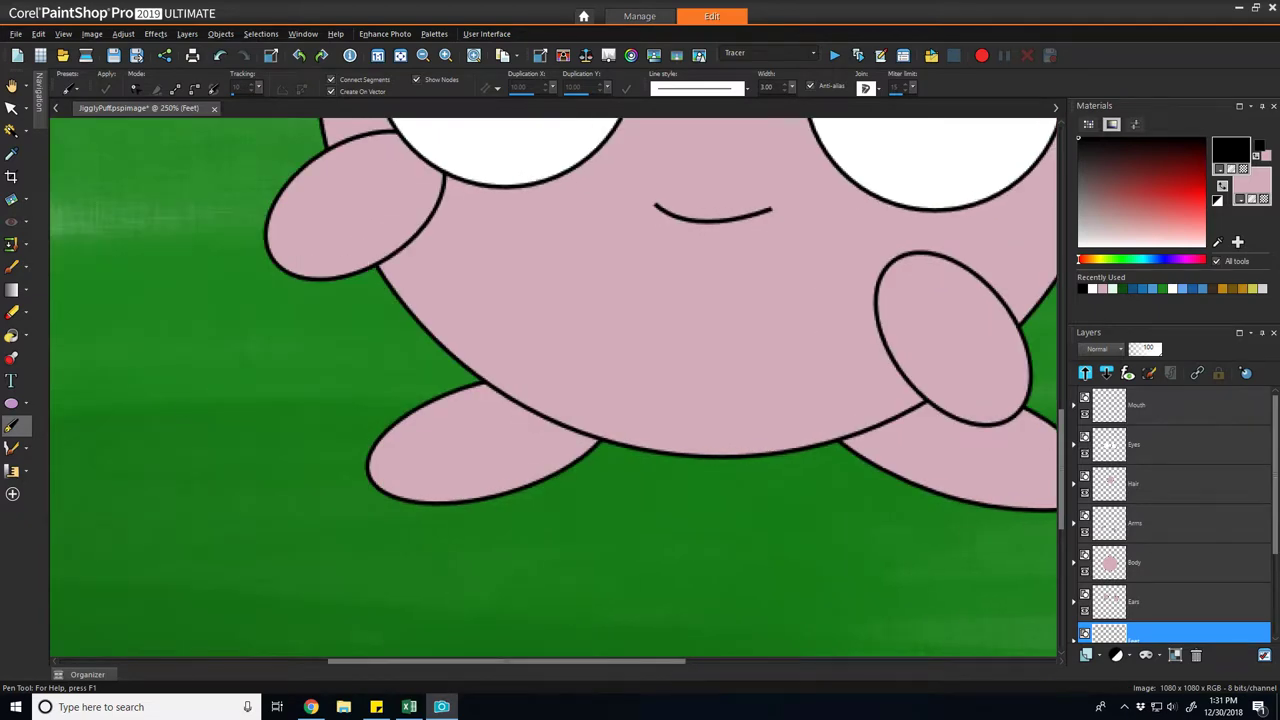
pyautogui.click(11, 108)
pyautogui.click(425, 476)
pyautogui.scroll(2, 455, 447)
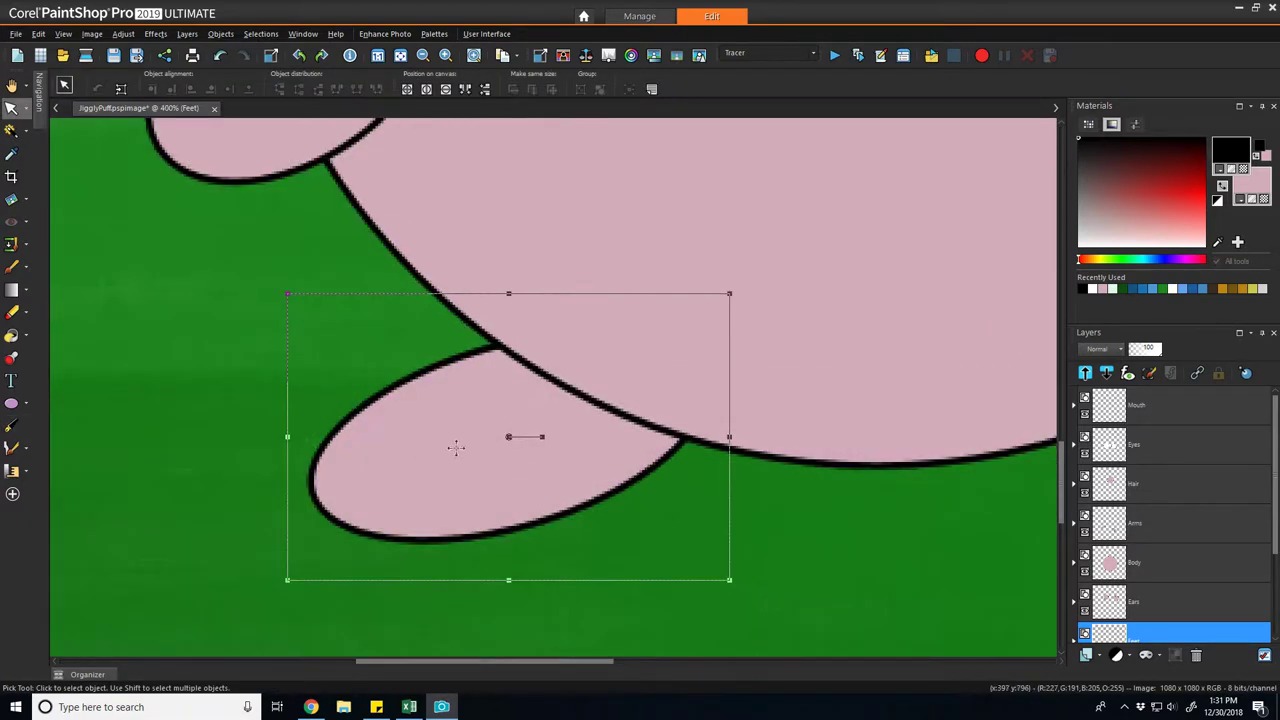
pyautogui.press('v')
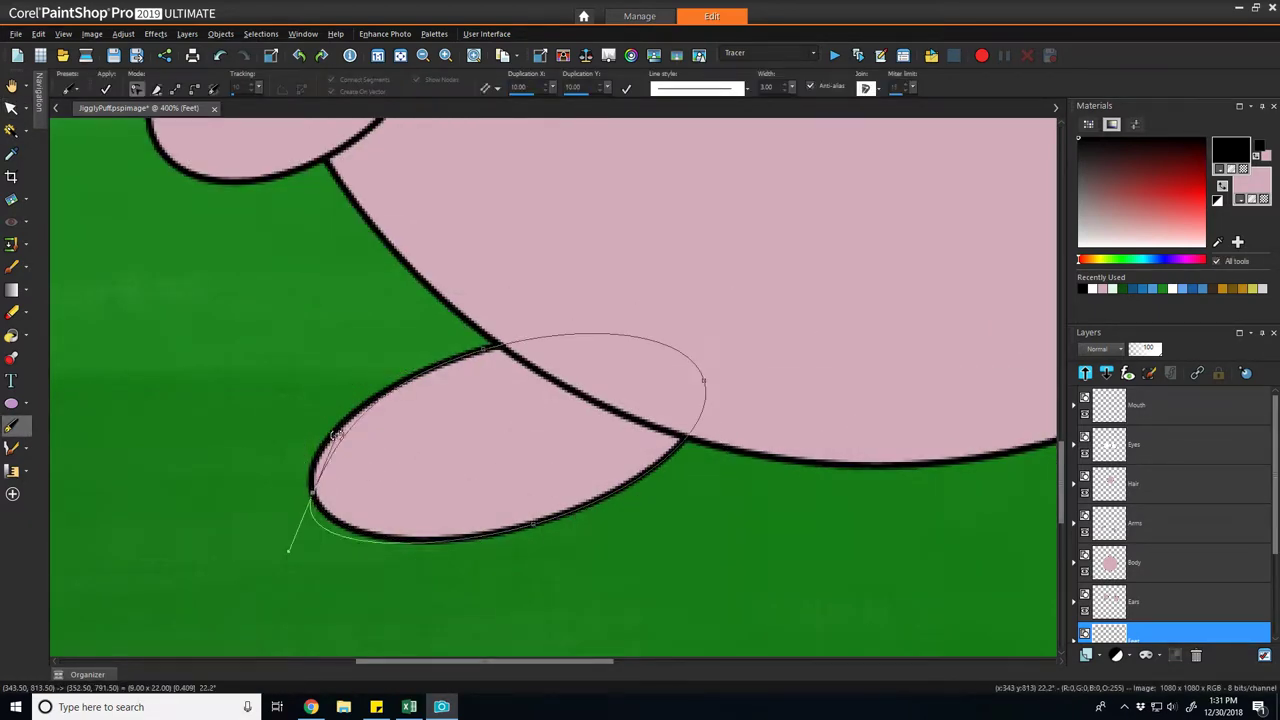
# - Reshape the left foot by tilting its outer tip's handles, shifting its upper node, and pulling its inner node further under the body
pyautogui.moveTo(336, 435); pyautogui.dragTo(340, 428)
pyautogui.moveTo(483, 348); pyautogui.dragTo(500, 356)
pyautogui.moveTo(704, 381); pyautogui.dragTo(737, 389)
pyautogui.scroll(-5, 784, 440)
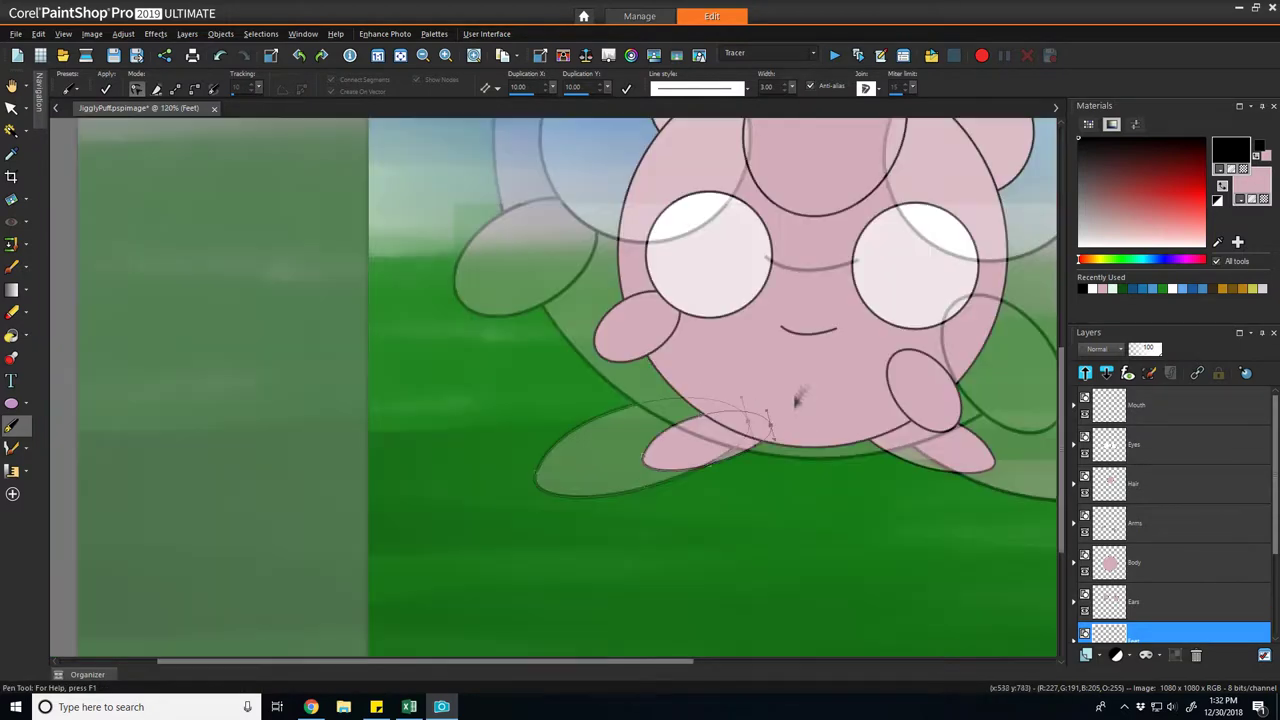
# - Select the character's left ear with the Pick tool and rotate it counterclockwise so its upper node faces outward
pyautogui.scroll(3, 797, 398)
pyautogui.click(11, 108)
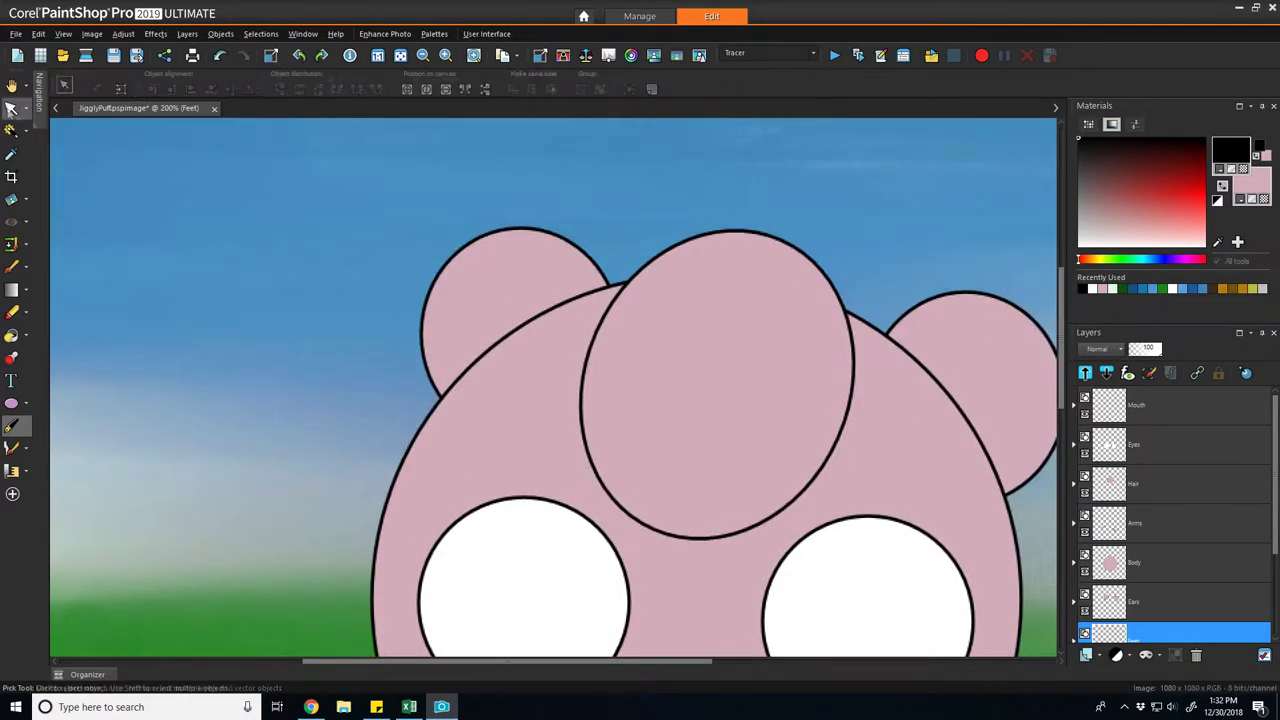
pyautogui.click(450, 280)
pyautogui.press('v')
pyautogui.rightClick(446, 265)
pyautogui.click(558, 335)
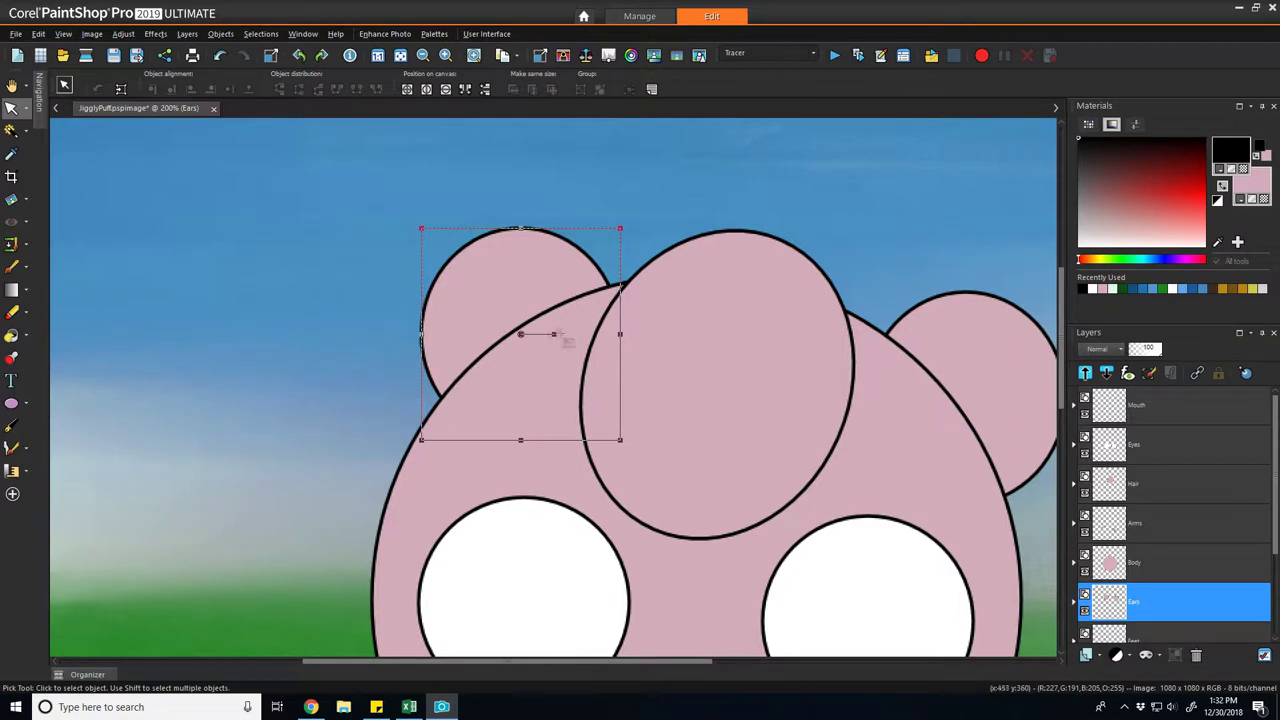
pyautogui.moveTo(555, 334); pyautogui.dragTo(551, 314)
# - Rotate the right ear clockwise so one of its nodes points up and outward
pyautogui.click(966, 380)
pyautogui.moveTo(640, 661); pyautogui.dragTo(743, 661)
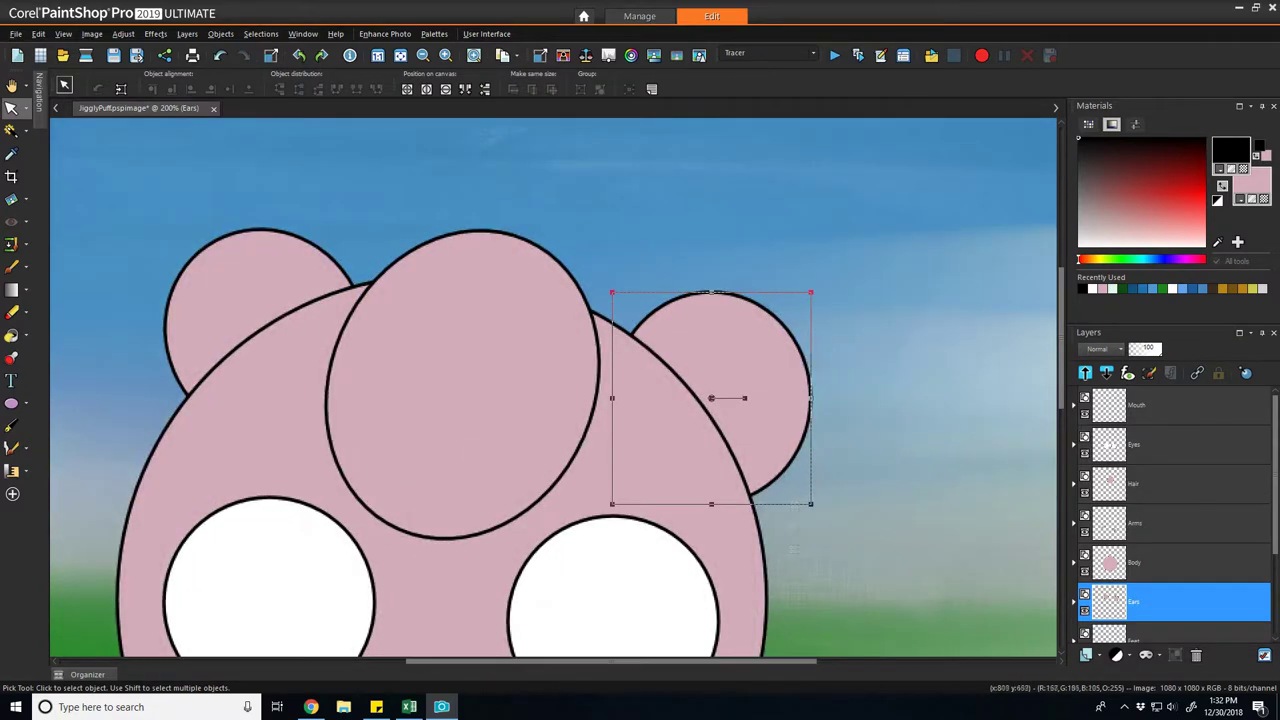
pyautogui.moveTo(745, 398); pyautogui.dragTo(746, 434)
# - Convert the left ear's ellipse to a path and change its upper outer node's type to Cusp
pyautogui.moveTo(640, 661); pyautogui.dragTo(516, 661)
pyautogui.click(506, 263)
pyautogui.scroll(1, 529, 236)
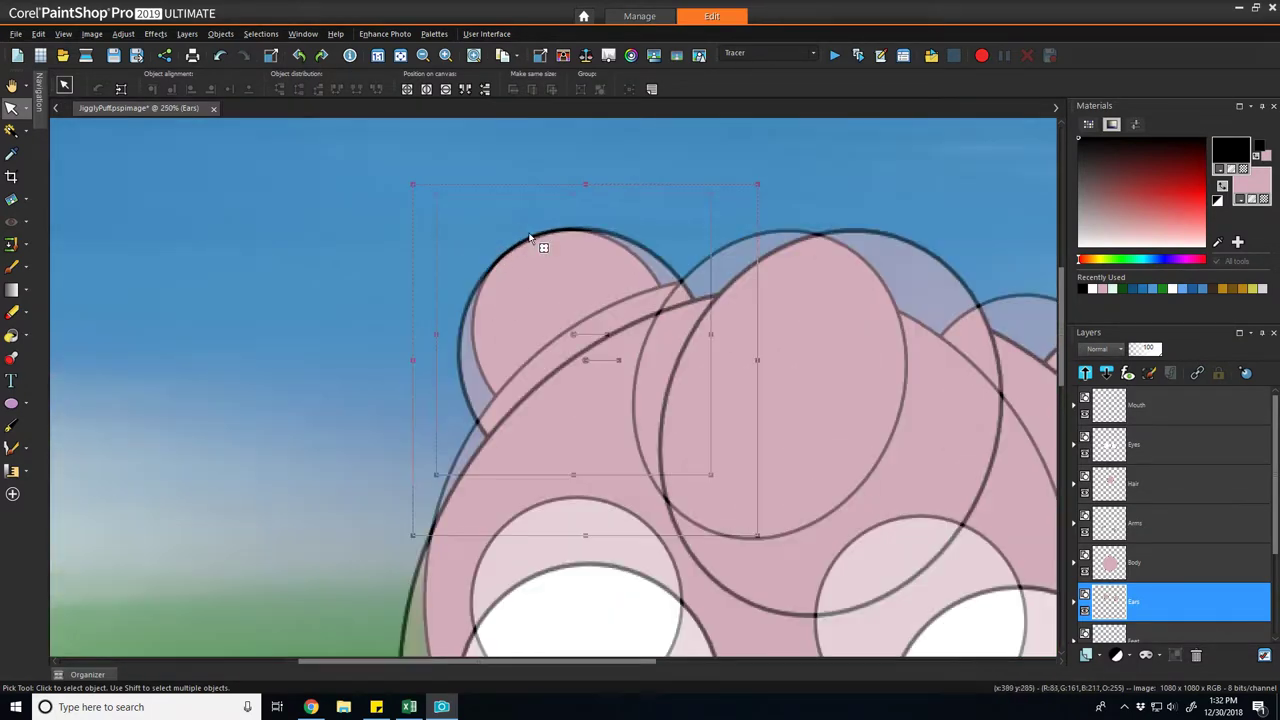
pyautogui.press('v')
pyautogui.rightClick(486, 272)
pyautogui.click(532, 346)
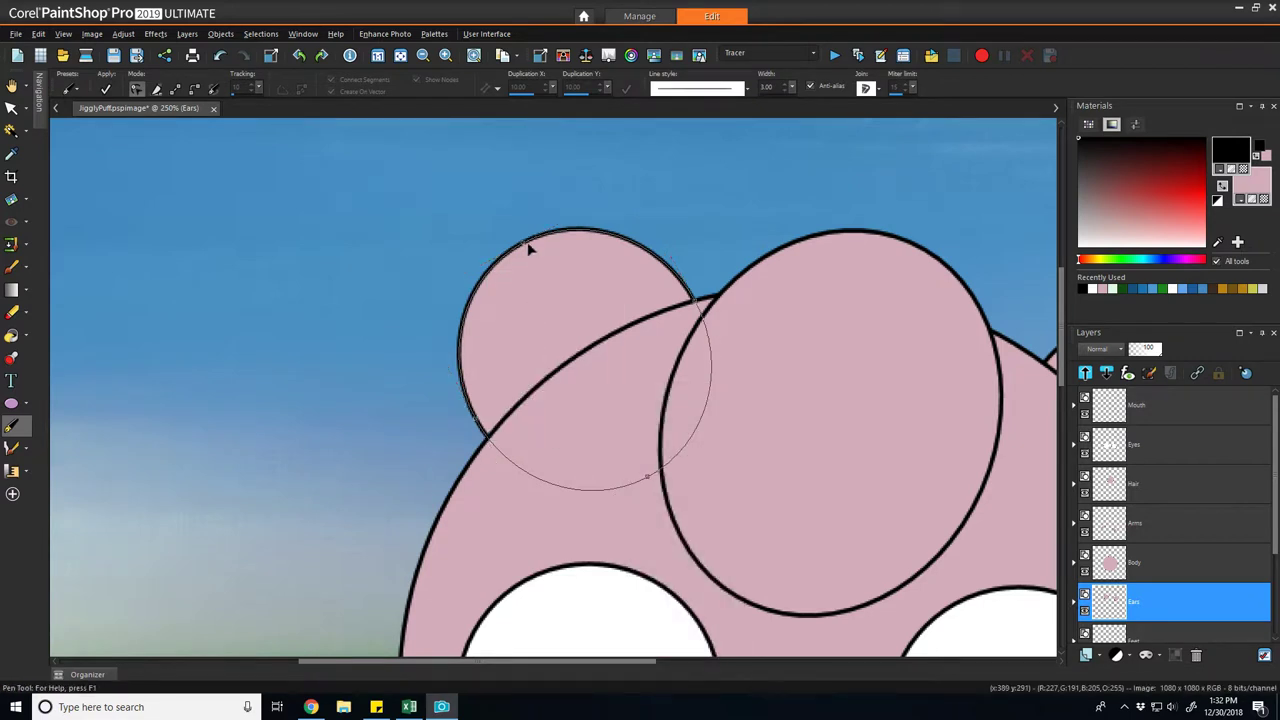
pyautogui.rightClick(524, 245)
pyautogui.moveTo(600, 381)
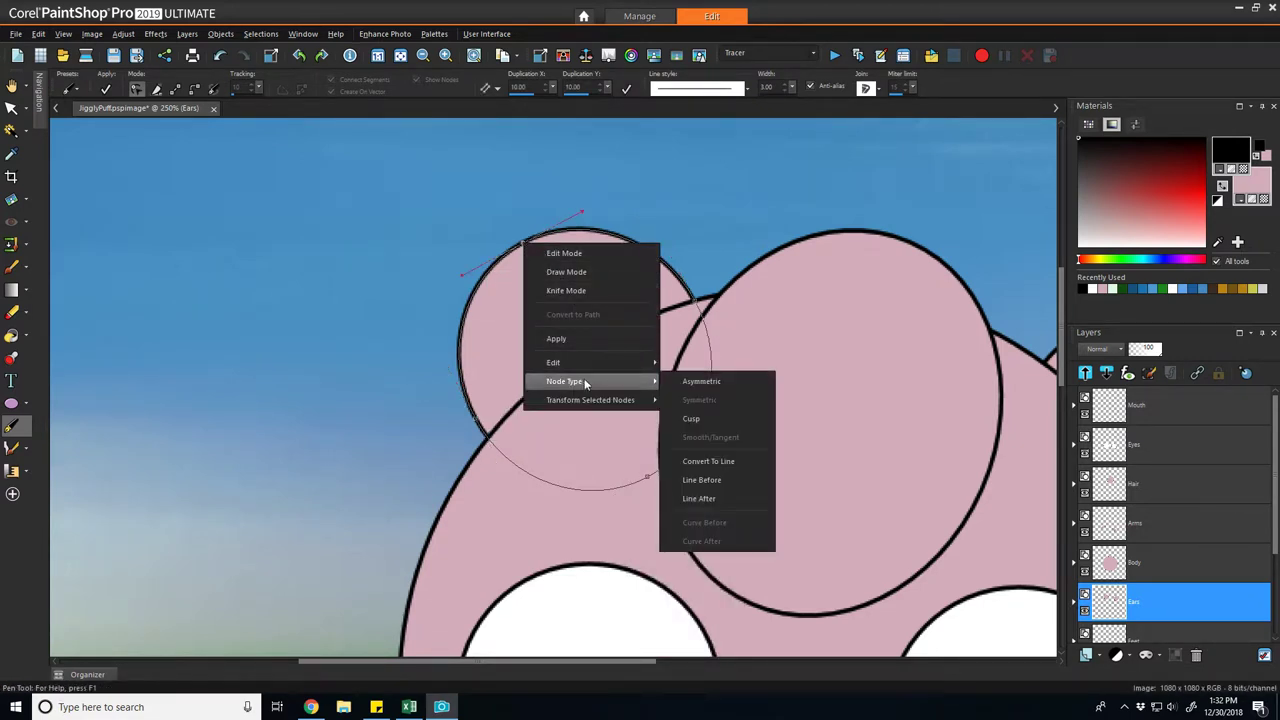
pyautogui.click(701, 417)
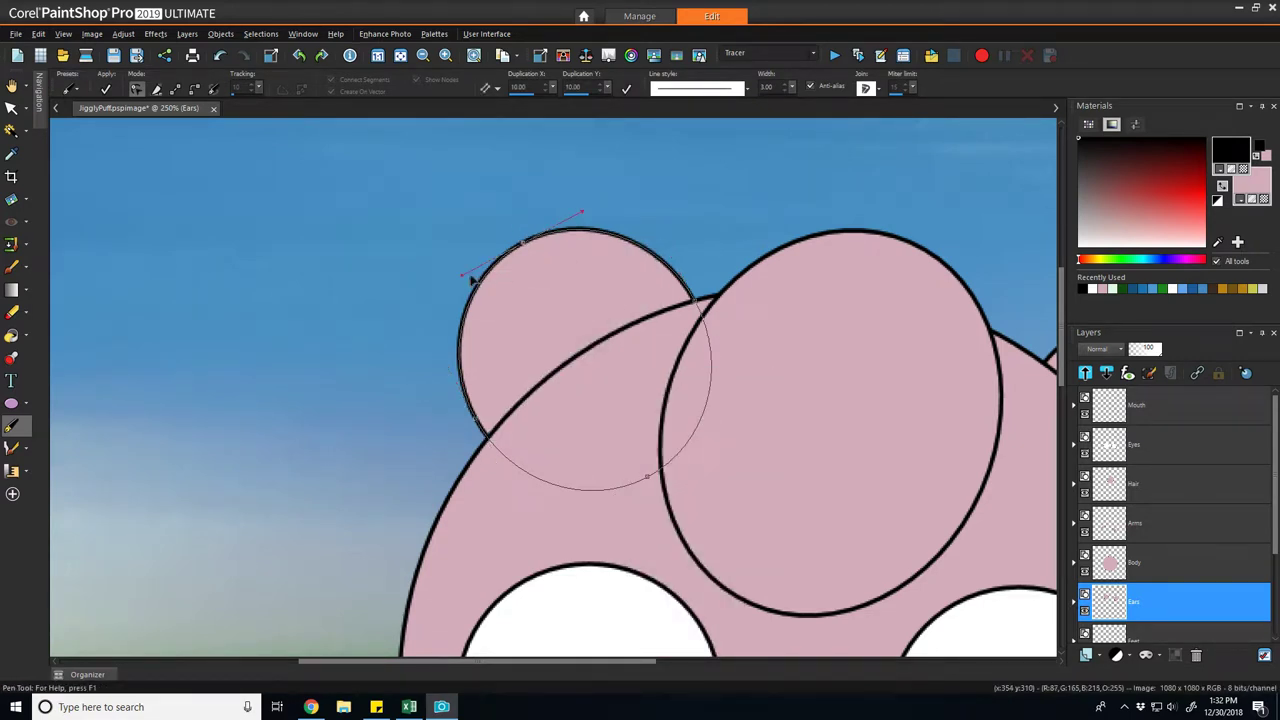
# - Angle the left ear's two cusp handles inward and pull the node up and outward to form a pointed tip
pyautogui.moveTo(462, 275); pyautogui.dragTo(492, 310)
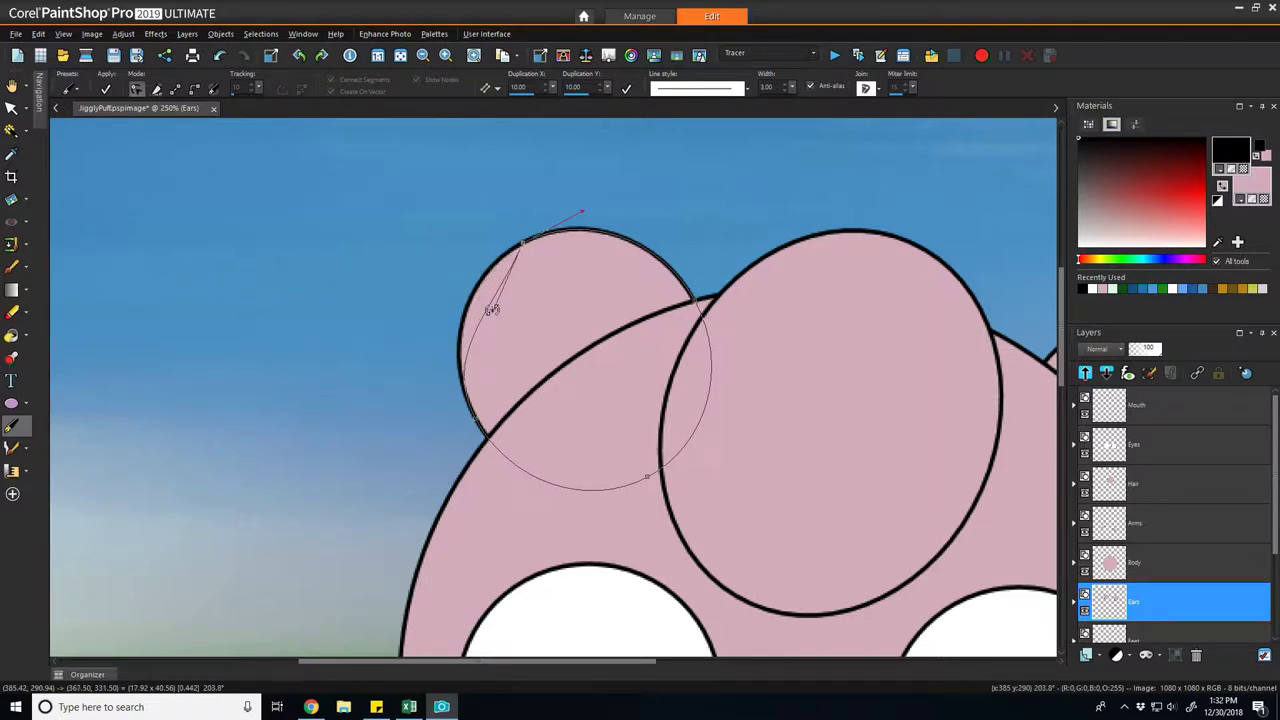
pyautogui.moveTo(584, 212); pyautogui.dragTo(597, 259)
pyautogui.moveTo(522, 244); pyautogui.dragTo(498, 219)
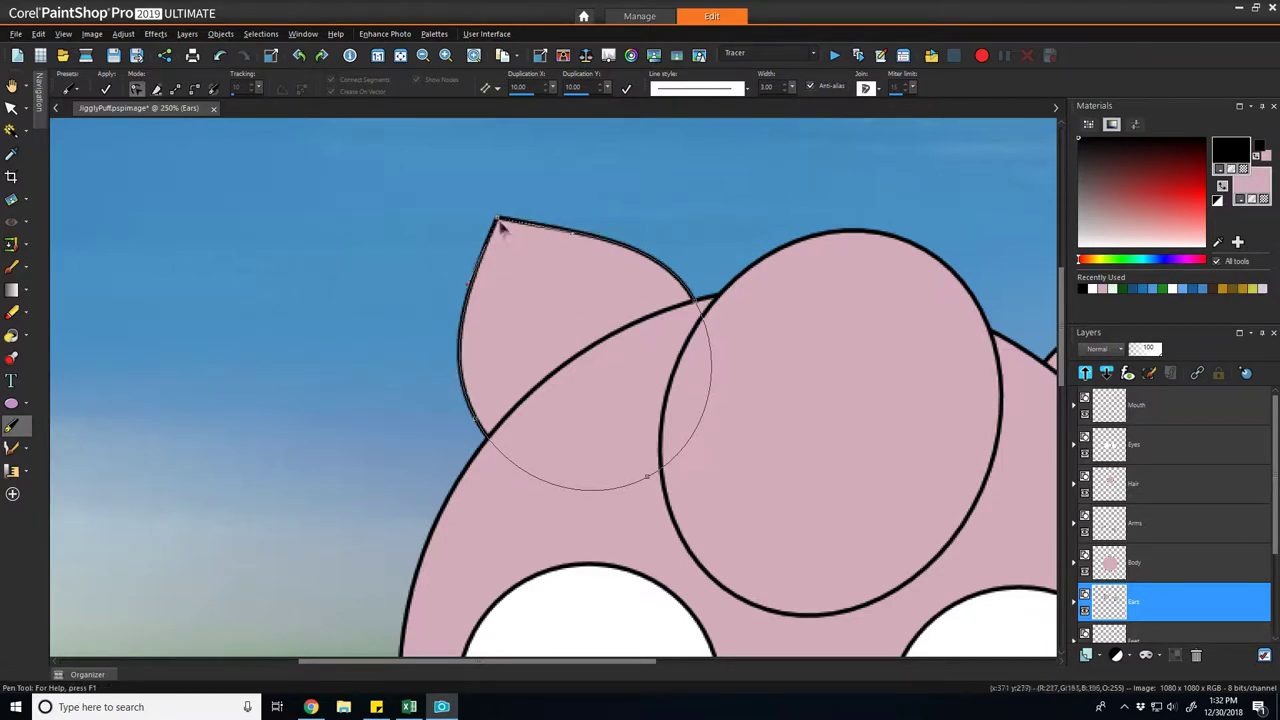
# - Move the left ear's two base nodes in behind the head and refine the curve at its pointed tip
pyautogui.moveTo(475, 418); pyautogui.dragTo(483, 445)
pyautogui.moveTo(700, 310); pyautogui.dragTo(720, 320)
pyautogui.scroll(2, 502, 226)
pyautogui.moveTo(494, 218); pyautogui.dragTo(468, 242)
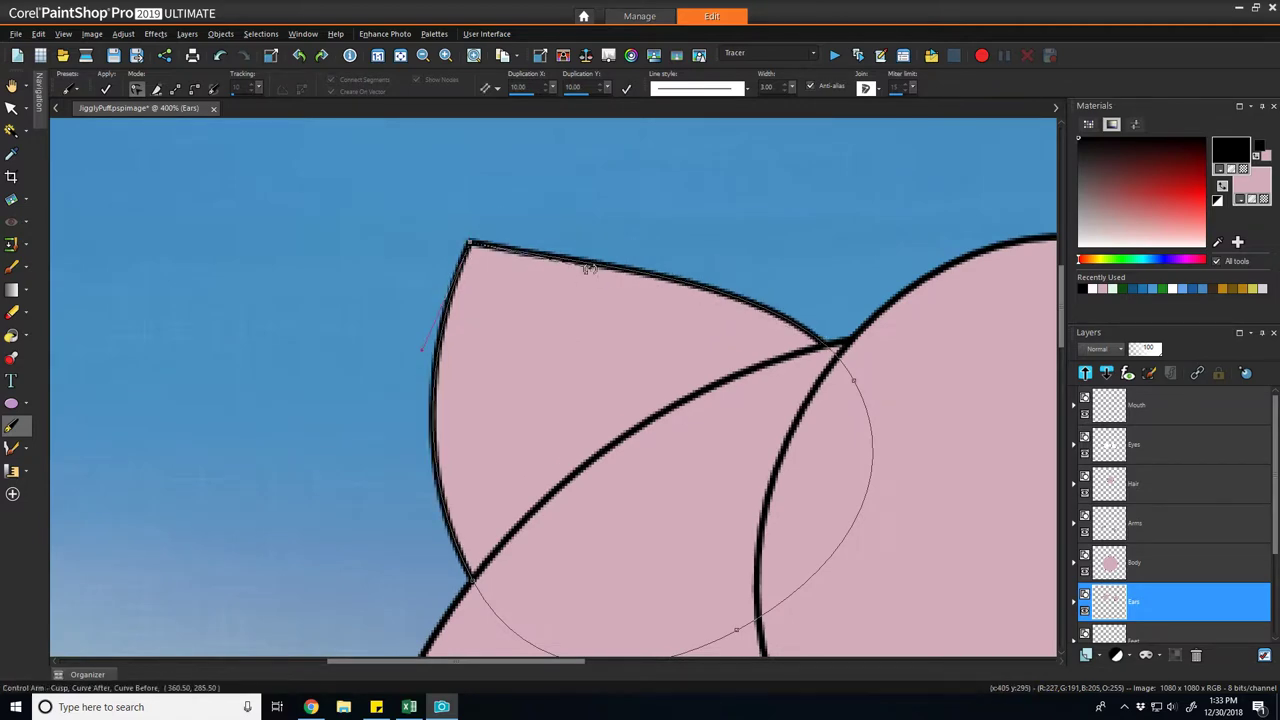
pyautogui.scroll(-5, 639, 334)
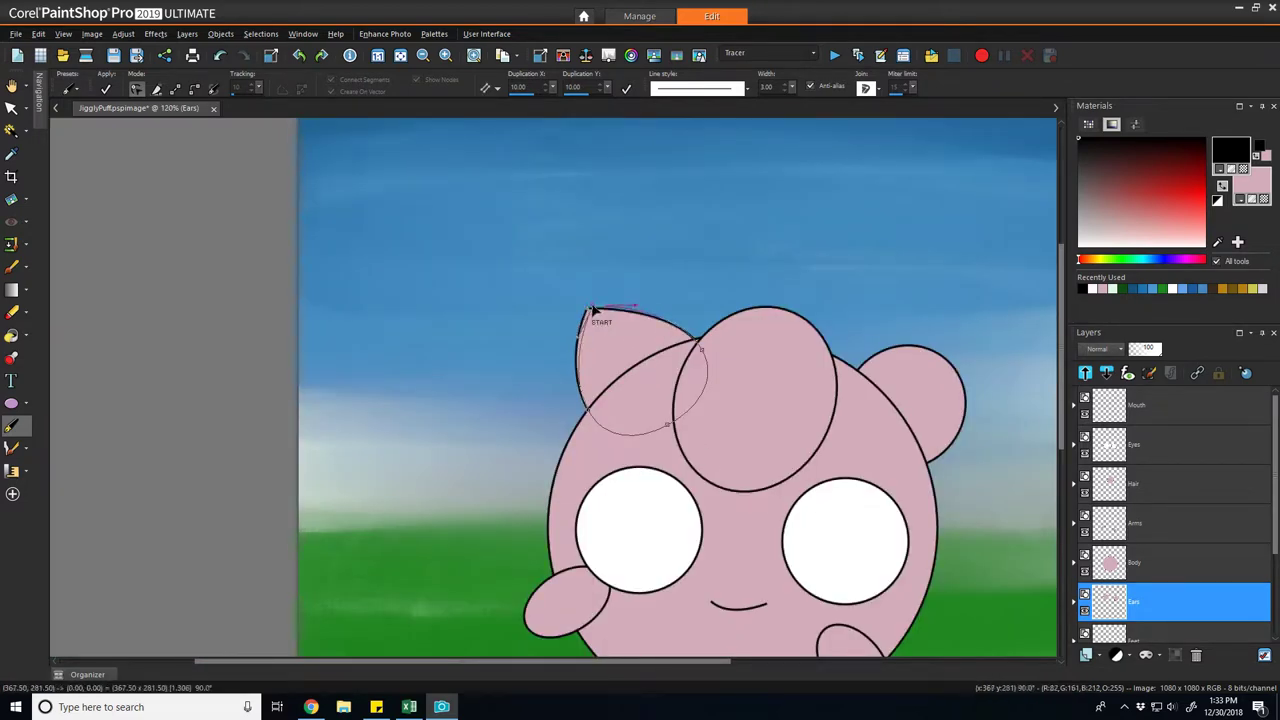
# - Convert the right ear's ellipse to a path and change its upper outer node's type to Cusp
pyautogui.scroll(4, 740, 442)
pyautogui.keyDown('ctrl'); pyautogui.click(668, 294); pyautogui.keyUp('ctrl')
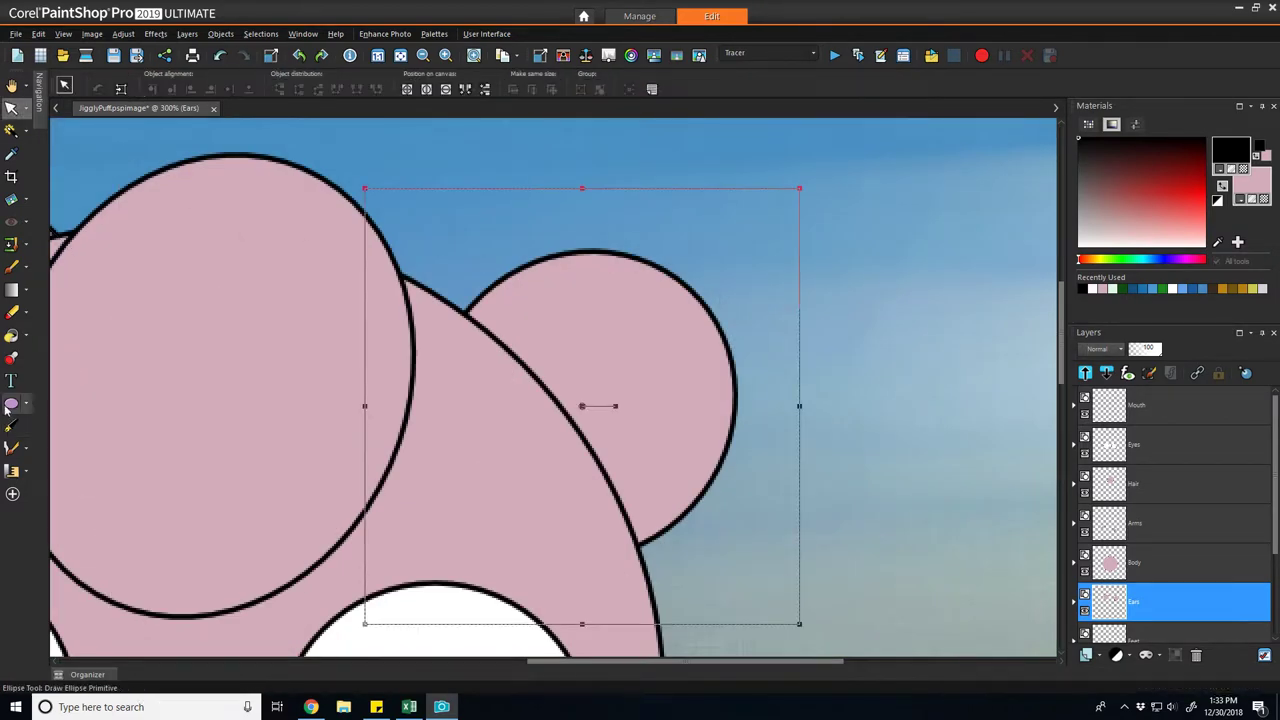
pyautogui.rightClick(643, 262)
pyautogui.click(694, 334)
pyautogui.rightClick(689, 288)
pyautogui.moveTo(762, 426)
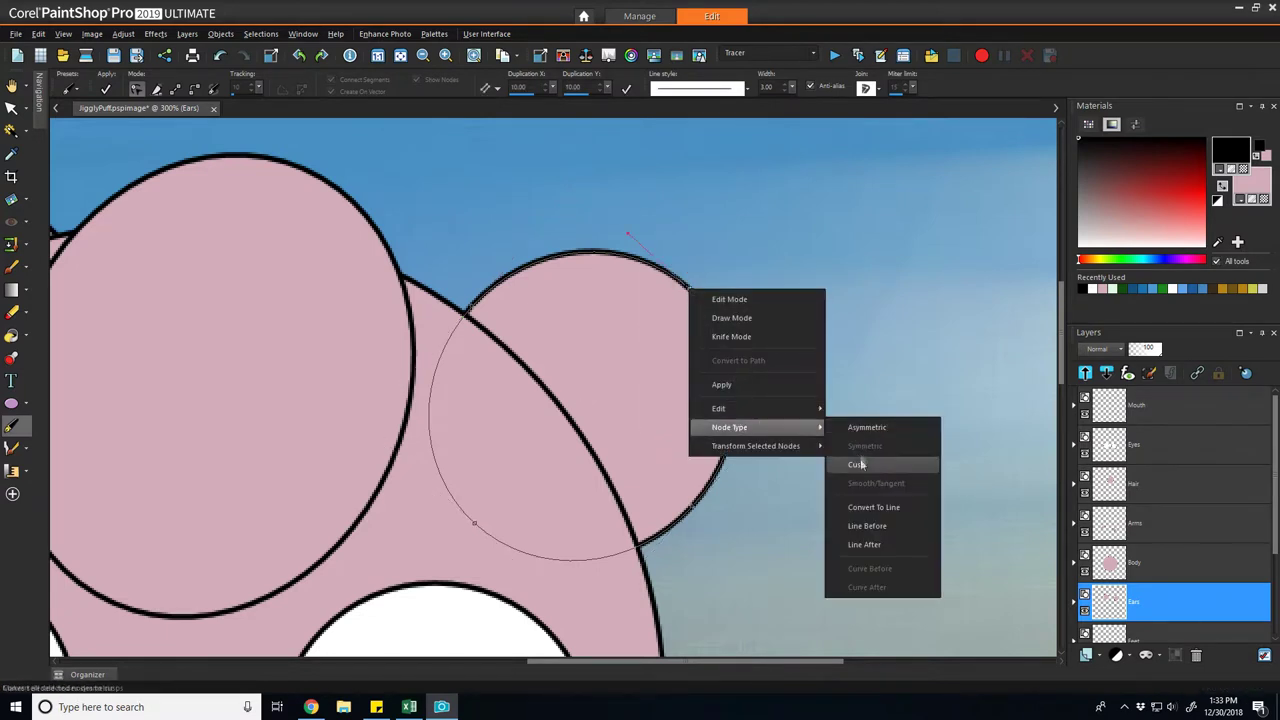
pyautogui.click(860, 464)
# - Pull the right ear's cusp node up and outward and angle both of its handles inward to make a point
pyautogui.moveTo(689, 289); pyautogui.dragTo(707, 271)
pyautogui.moveTo(767, 326); pyautogui.dragTo(731, 374)
pyautogui.moveTo(645, 216); pyautogui.dragTo(626, 270)
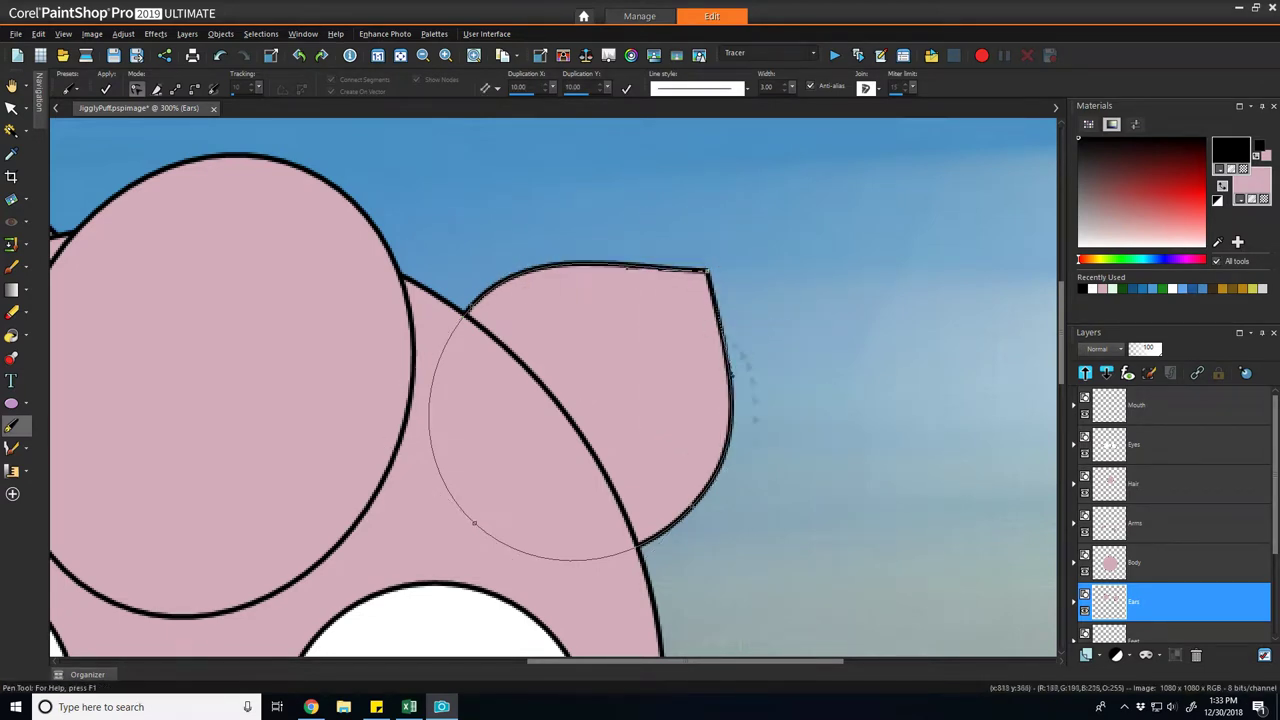
# - Move the right ear's two base nodes in behind the head and adjust the inner base node's handle to smooth the upper edge
pyautogui.moveTo(691, 506); pyautogui.dragTo(655, 544)
pyautogui.scroll(2, 479, 305)
pyautogui.moveTo(458, 318); pyautogui.dragTo(423, 325)
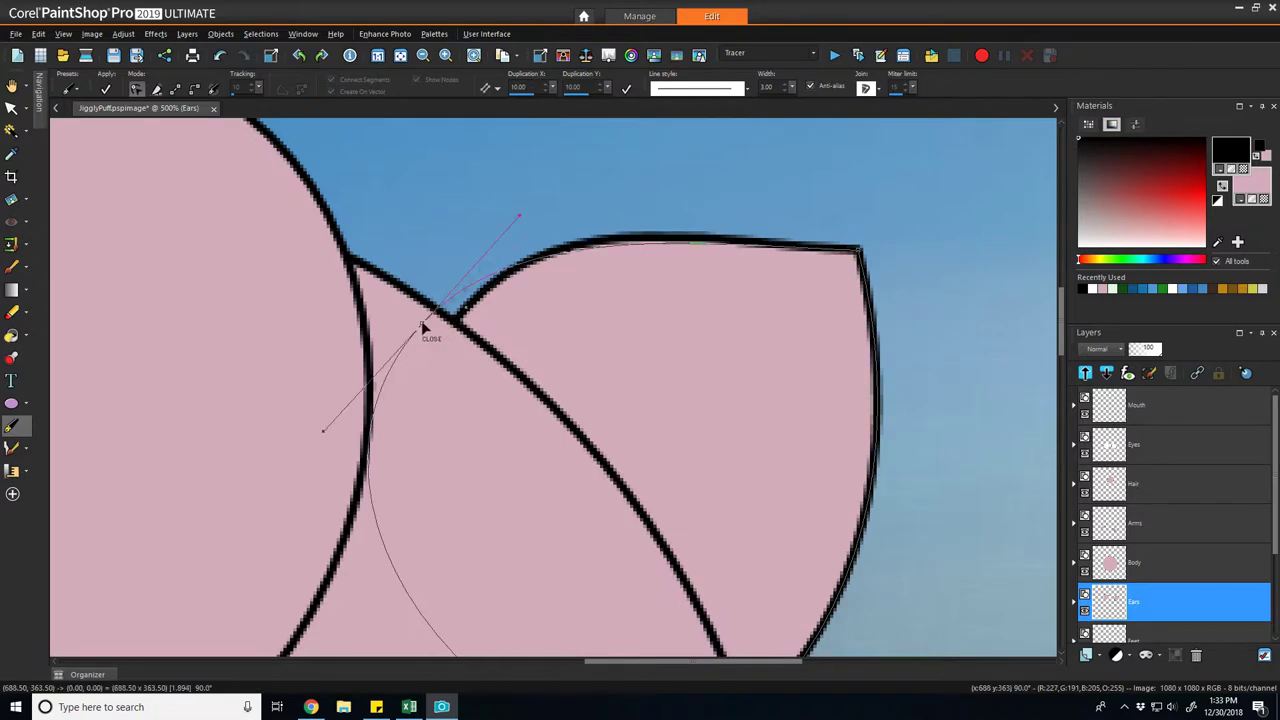
pyautogui.moveTo(520, 212); pyautogui.dragTo(538, 238)
pyautogui.scroll(-5, 700, 456)
# - Enlarge the right ear slightly outward from its upper outer corner with the Pick tool
pyautogui.press('k')
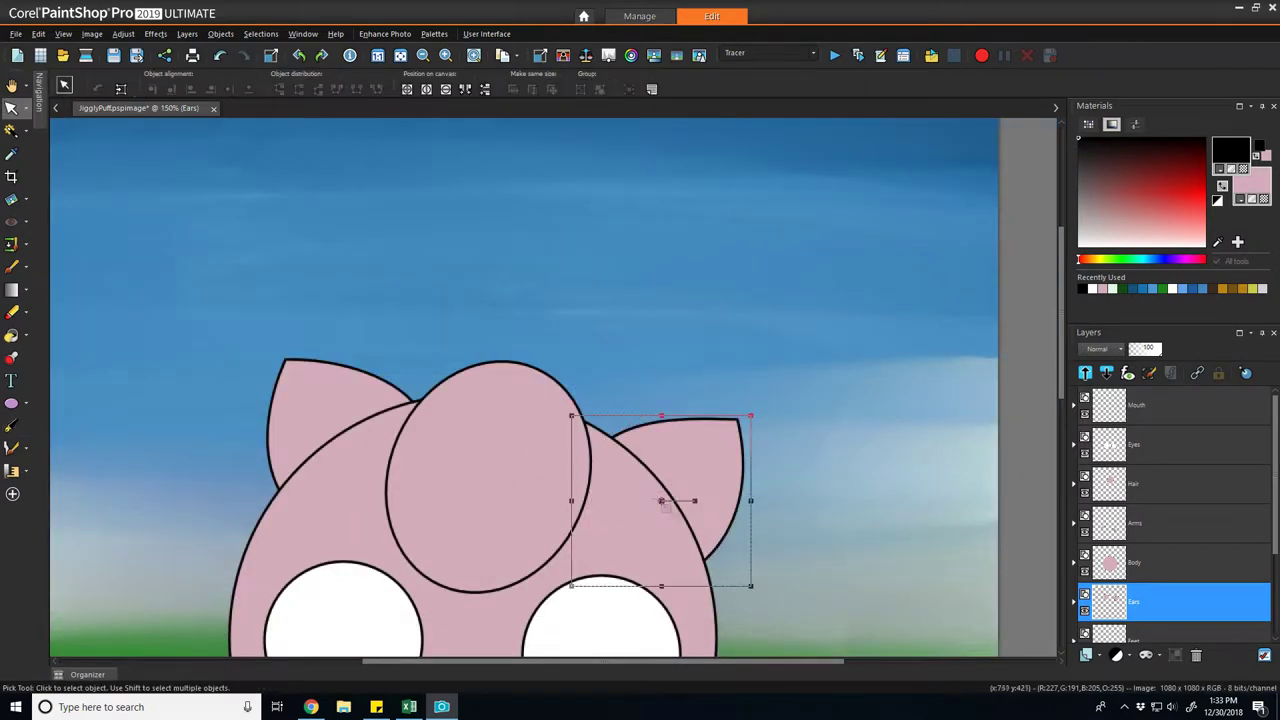
pyautogui.moveTo(751, 414); pyautogui.dragTo(782, 417)
pyautogui.scroll(-4, 552, 345)
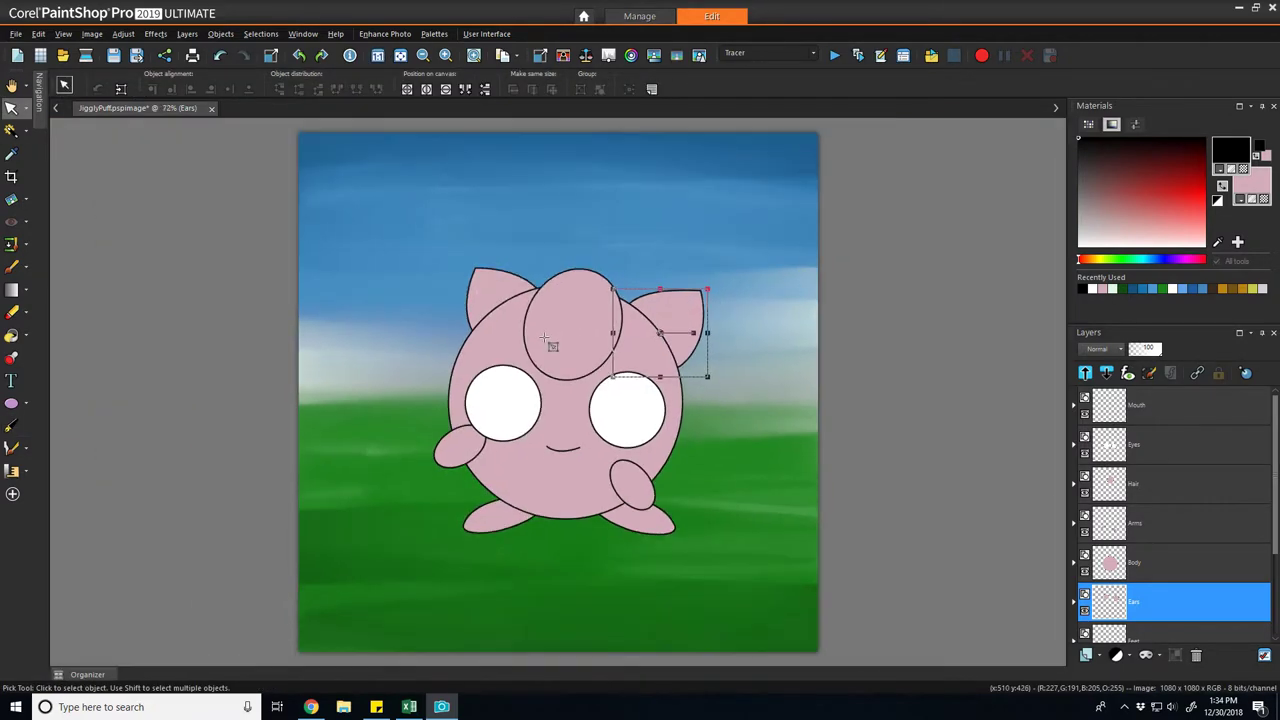
# - Convert the right arm's ellipse to a path and change its lower outer node's type to Cusp
pyautogui.scroll(5, 640, 505)
pyautogui.click(594, 414)
pyautogui.press('v')
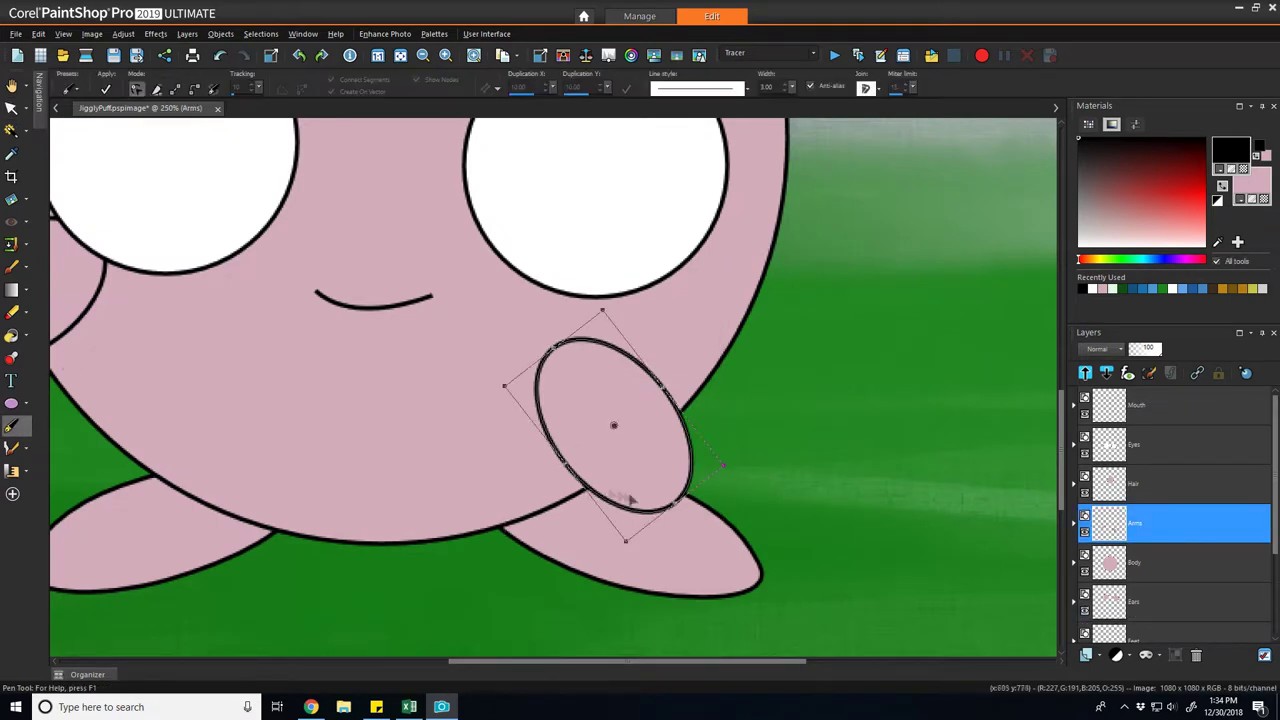
pyautogui.scroll(2, 611, 465)
pyautogui.rightClick(704, 515)
pyautogui.click(704, 515)
pyautogui.rightClick(704, 514)
pyautogui.moveTo(760, 650)
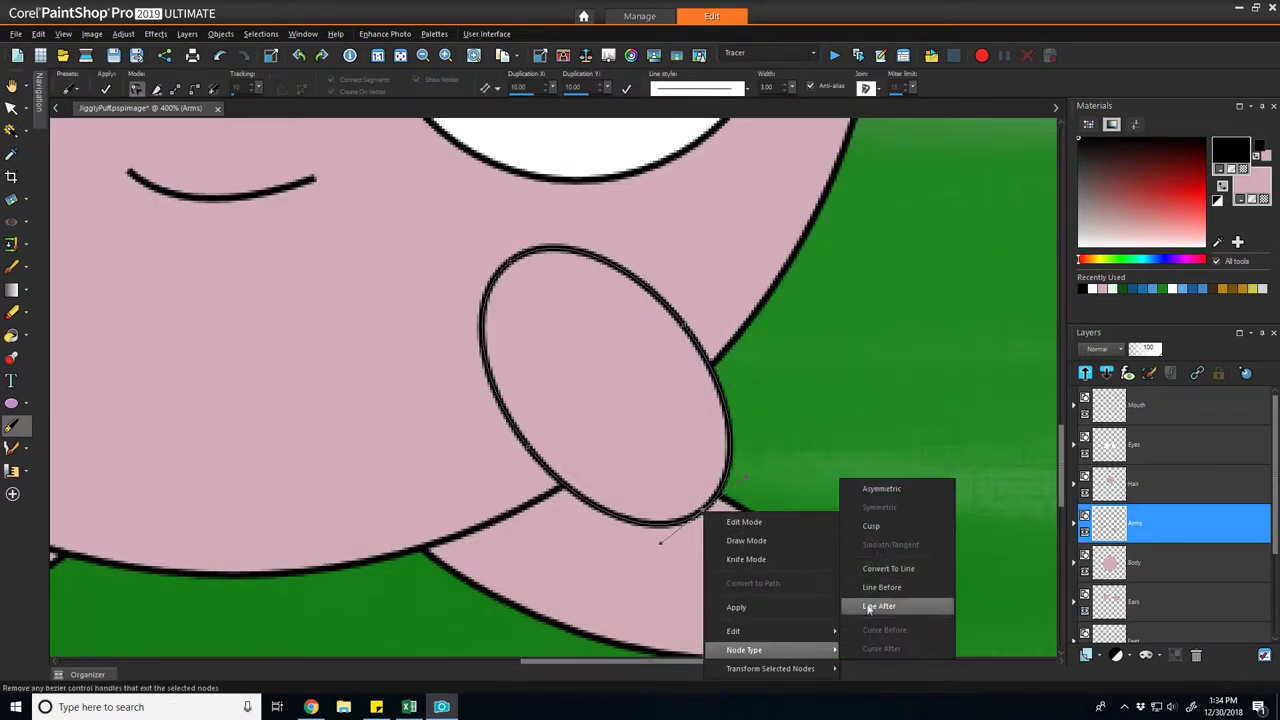
pyautogui.click(880, 527)
# - Angle and shorten the two handles of the right arm's cusp node to form a pointed hand
pyautogui.moveTo(750, 482); pyautogui.dragTo(700, 386)
pyautogui.moveTo(662, 540); pyautogui.dragTo(690, 512)
pyautogui.moveTo(705, 391); pyautogui.dragTo(715, 464)
pyautogui.moveTo(607, 496); pyautogui.dragTo(668, 514)
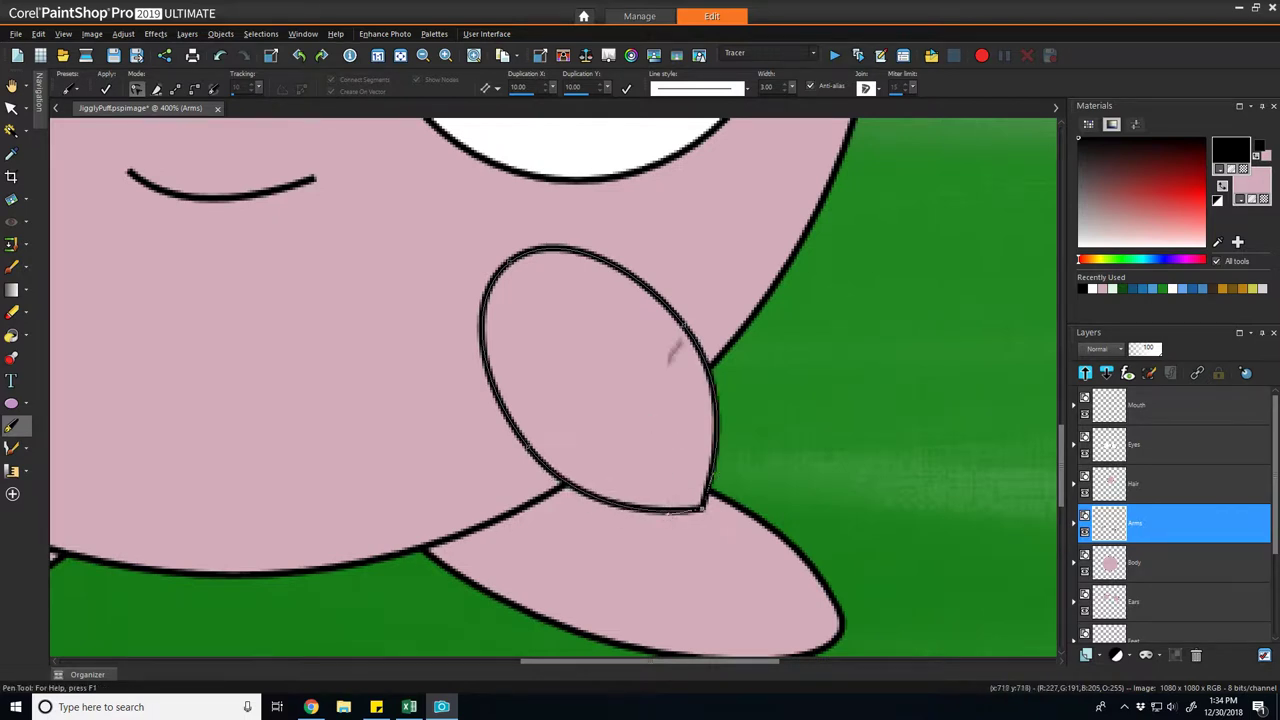
# - Reshape the right arm's sides by moving its outer and inner side nodes and tilting their handles toward the pointed hand
pyautogui.moveTo(683, 325); pyautogui.dragTo(683, 316)
pyautogui.moveTo(718, 366); pyautogui.dragTo(709, 399)
pyautogui.click(528, 447)
pyautogui.moveTo(581, 512); pyautogui.dragTo(614, 494)
pyautogui.moveTo(529, 449); pyautogui.dragTo(513, 464)
pyautogui.moveTo(600, 510); pyautogui.dragTo(610, 498)
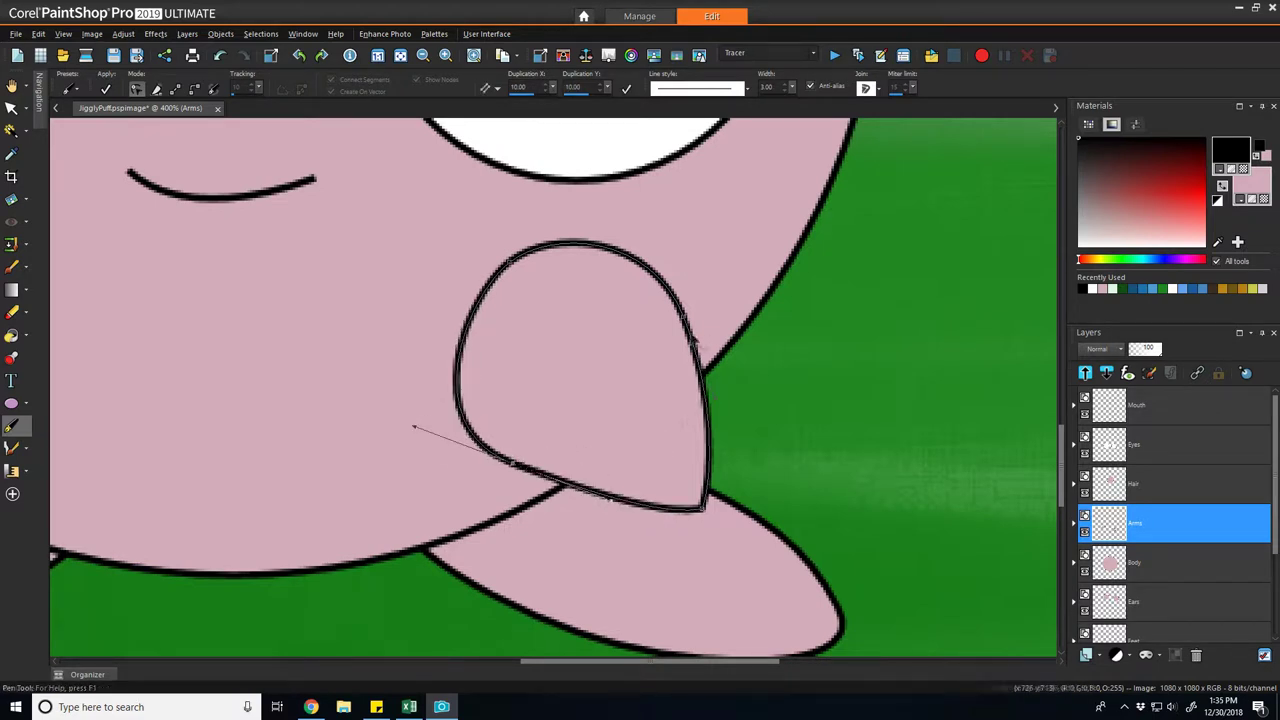
# - Fine-tune the right arm's outer edge by repositioning its outer side node and adjusting that node's lower handle
pyautogui.moveTo(684, 316); pyautogui.dragTo(694, 307)
pyautogui.moveTo(728, 388); pyautogui.dragTo(724, 396)
pyautogui.moveTo(689, 318)
pyautogui.mouseDown()
pyautogui.moveTo(705, 317)
pyautogui.moveTo(680, 324)
pyautogui.mouseUp()
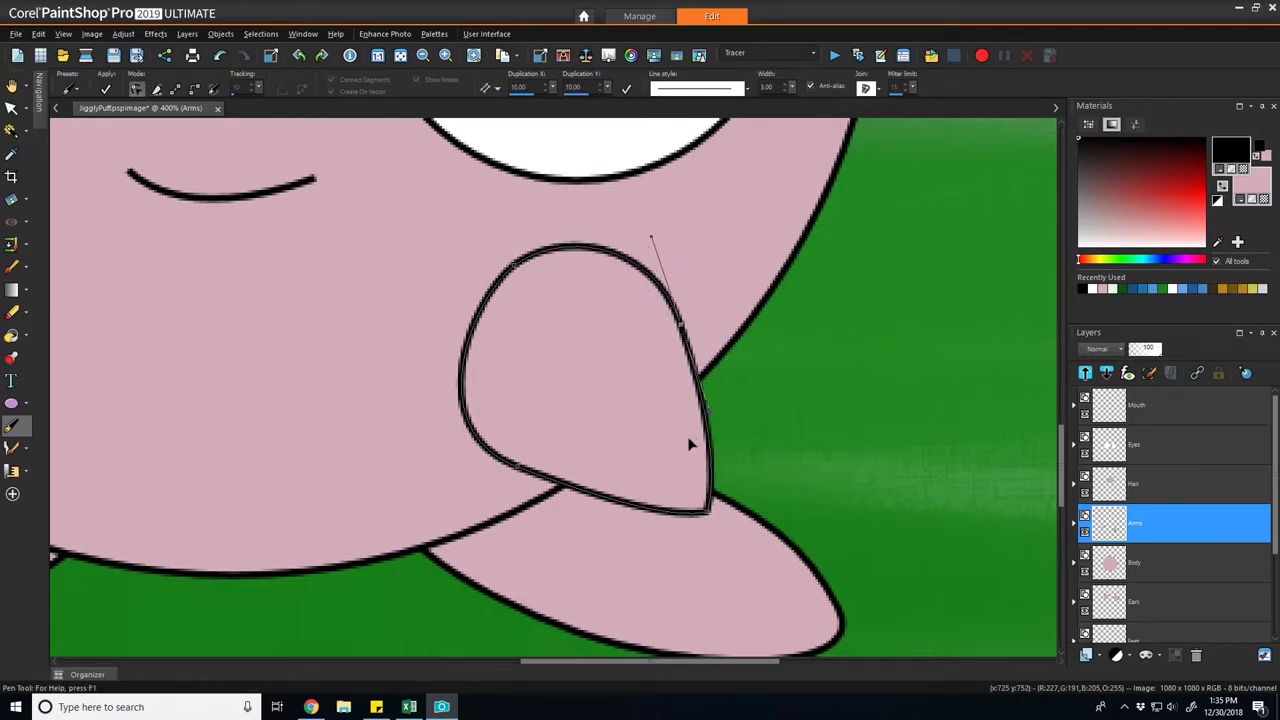
pyautogui.scroll(-2, 688, 444)
# - Select the left arm, convert its ellipse to a path, and change its lower outer node's type to Cusp
pyautogui.scroll(3, 208, 346)
pyautogui.click(12, 108)
pyautogui.click(201, 394)
pyautogui.scroll(-2, 201, 394)
pyautogui.scroll(2, 201, 380)
pyautogui.moveTo(484, 661); pyautogui.dragTo(398, 661)
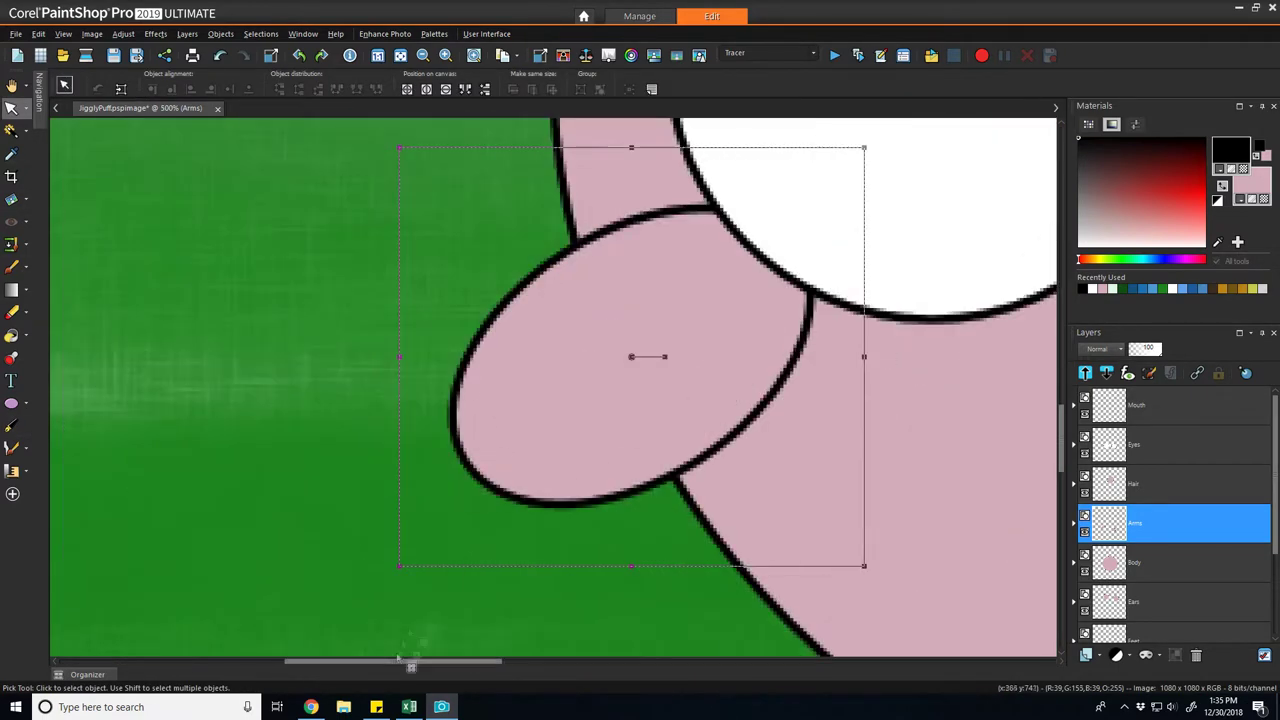
pyautogui.press('v')
pyautogui.rightClick(498, 488)
pyautogui.click(548, 568)
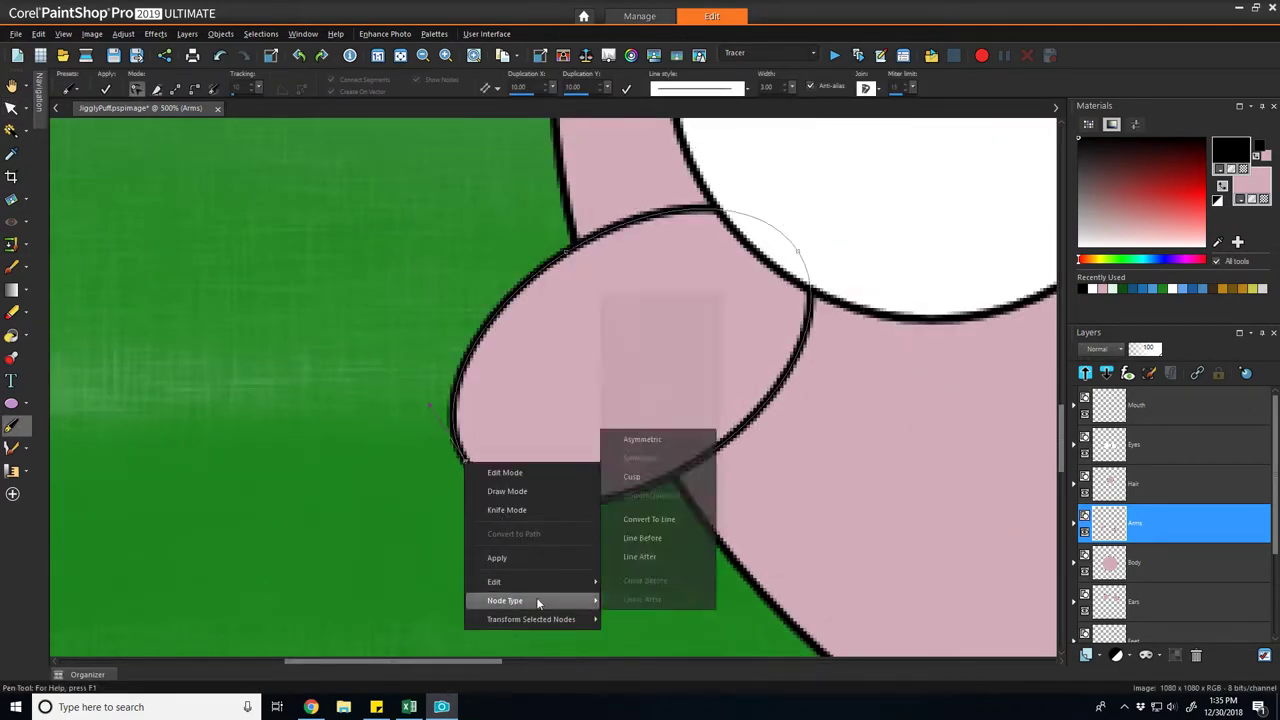
pyautogui.click(631, 476)
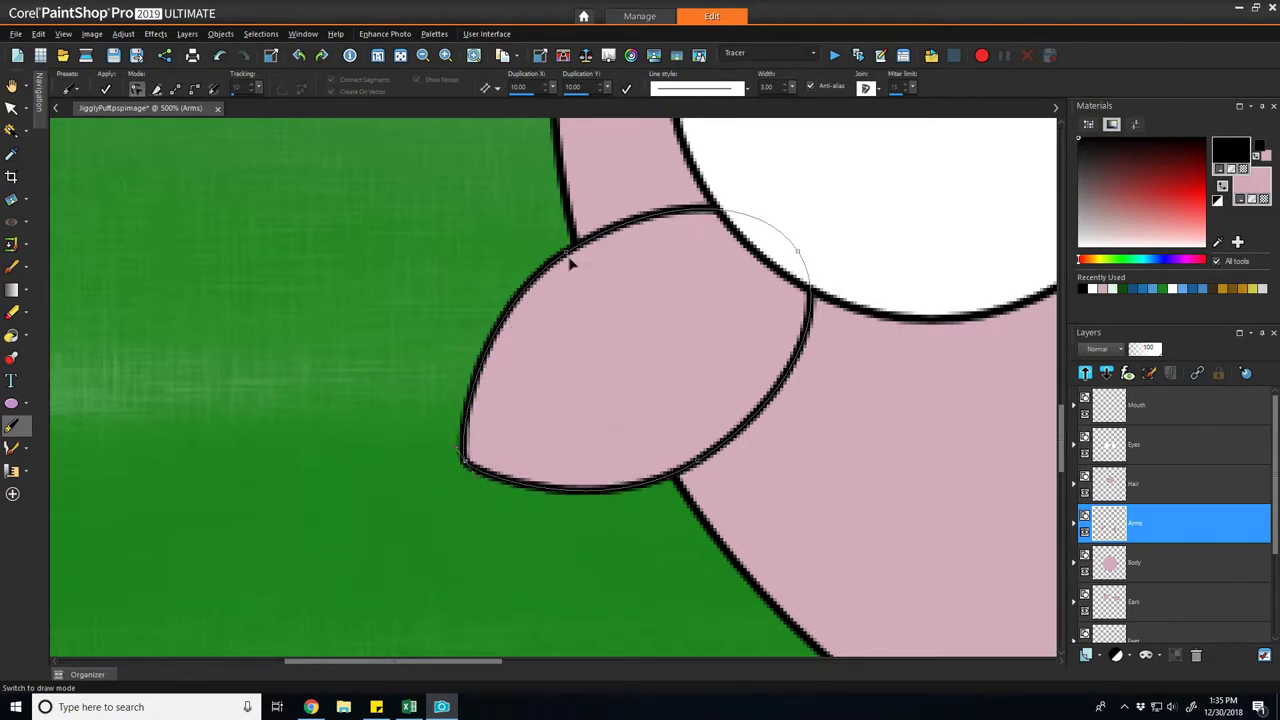
# - Slim the left arm by moving its upper and lower side nodes inward
pyautogui.moveTo(566, 252); pyautogui.dragTo(579, 273)
pyautogui.moveTo(697, 461); pyautogui.dragTo(722, 446)
pyautogui.scroll(-3, 665, 462)
pyautogui.scroll(-2, 667, 465)
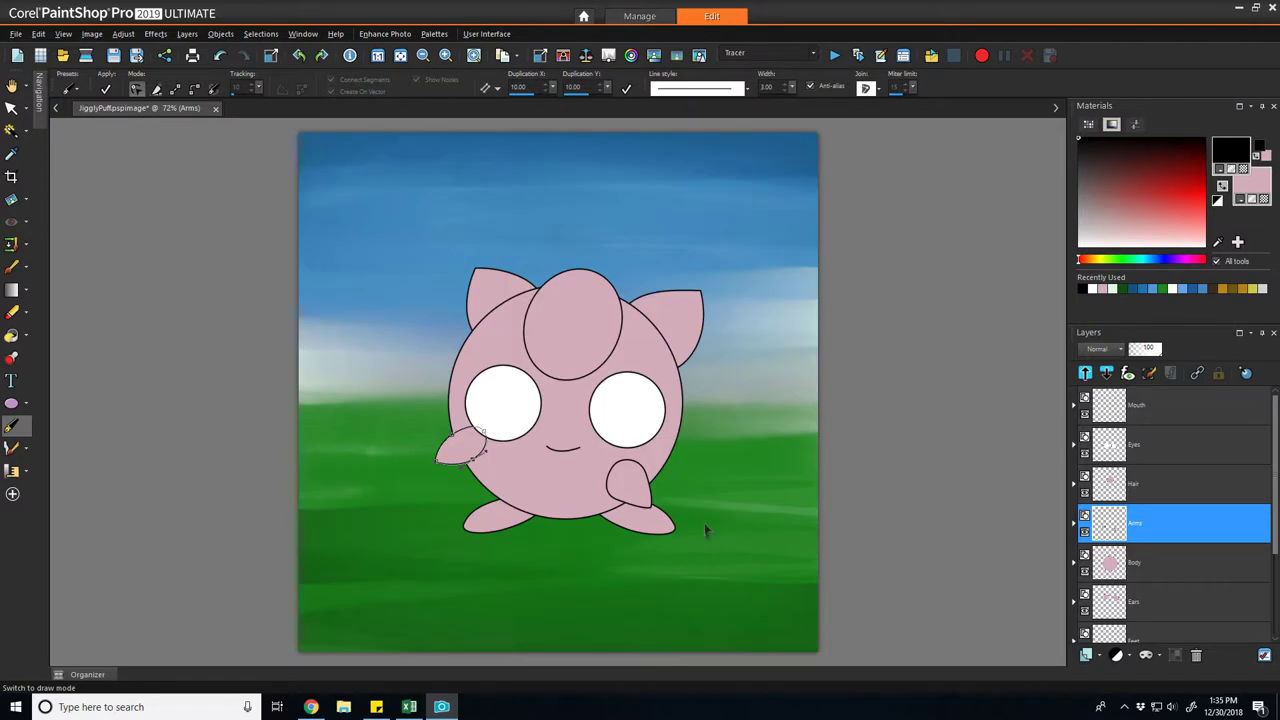
# - Add a new vector layer directly above the Ears layer, beneath the Body layer
pyautogui.click(1152, 600)
pyautogui.click(1094, 655)
pyautogui.click(1090, 568)
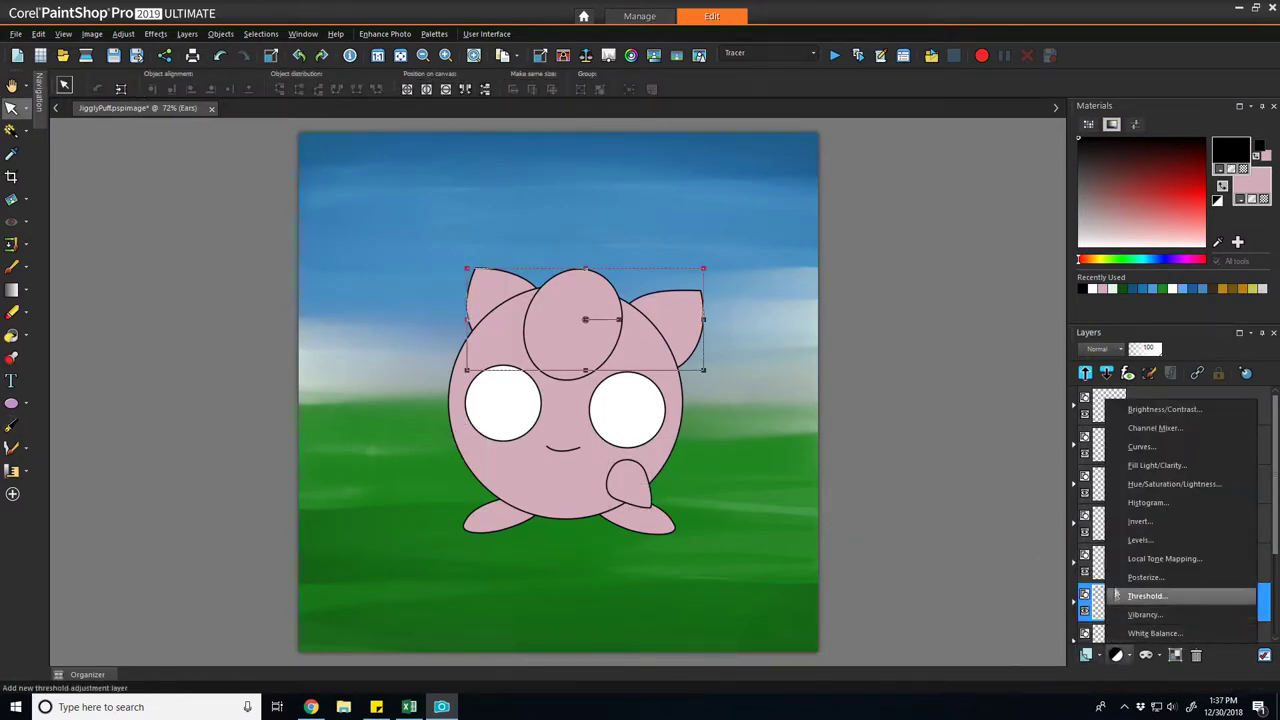
pyautogui.click(1088, 558)
pyautogui.click(1094, 660)
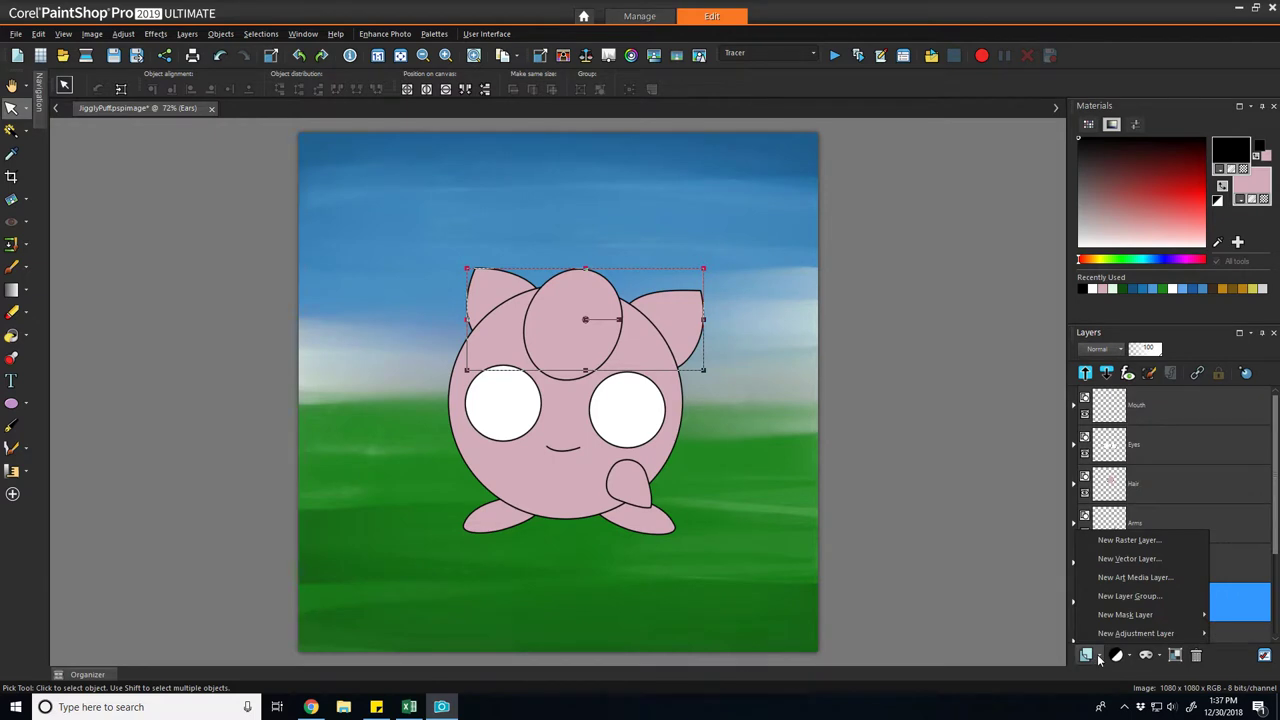
pyautogui.click(1103, 566)
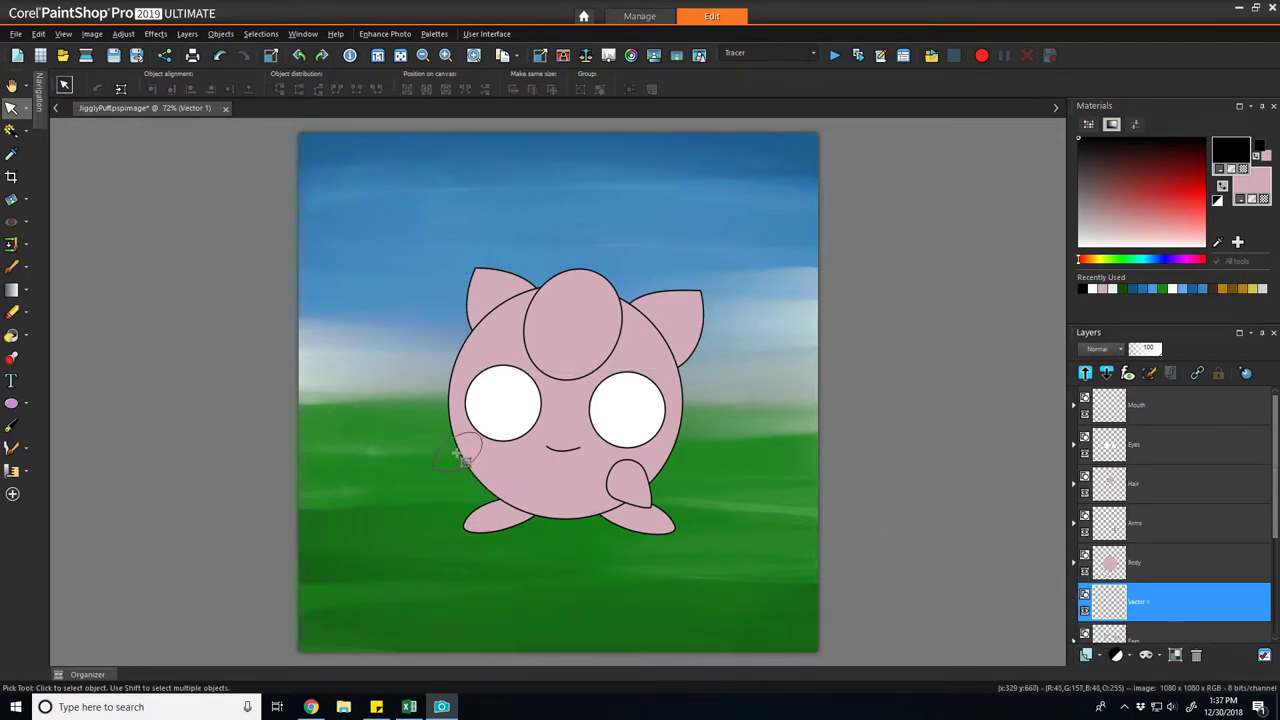
# - Place the left arm on the Vector 1 layer so it tucks behind the body's left edge
pyautogui.click(457, 451)
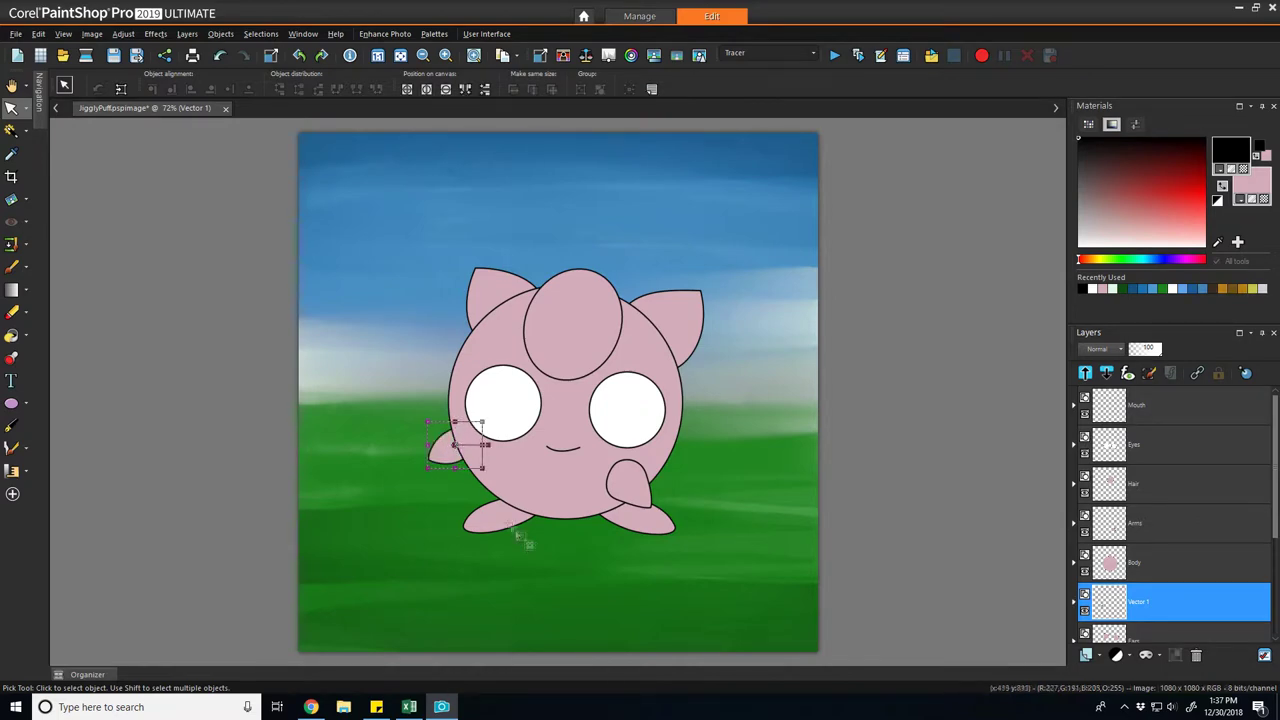
# - Cut the right arm's contour with the knife at its lower-left and upper-right edges and delete the rounded inner segment
pyautogui.scroll(4, 632, 525)
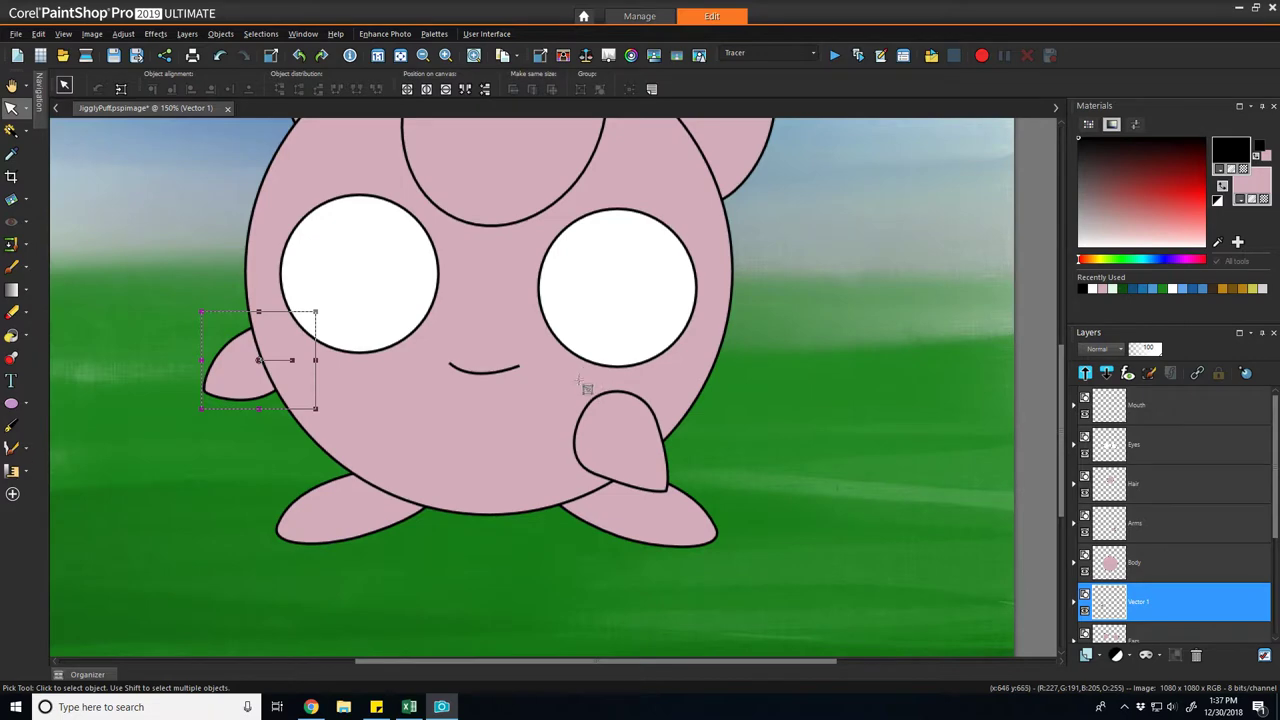
pyautogui.scroll(1, 587, 388)
pyautogui.click(605, 460)
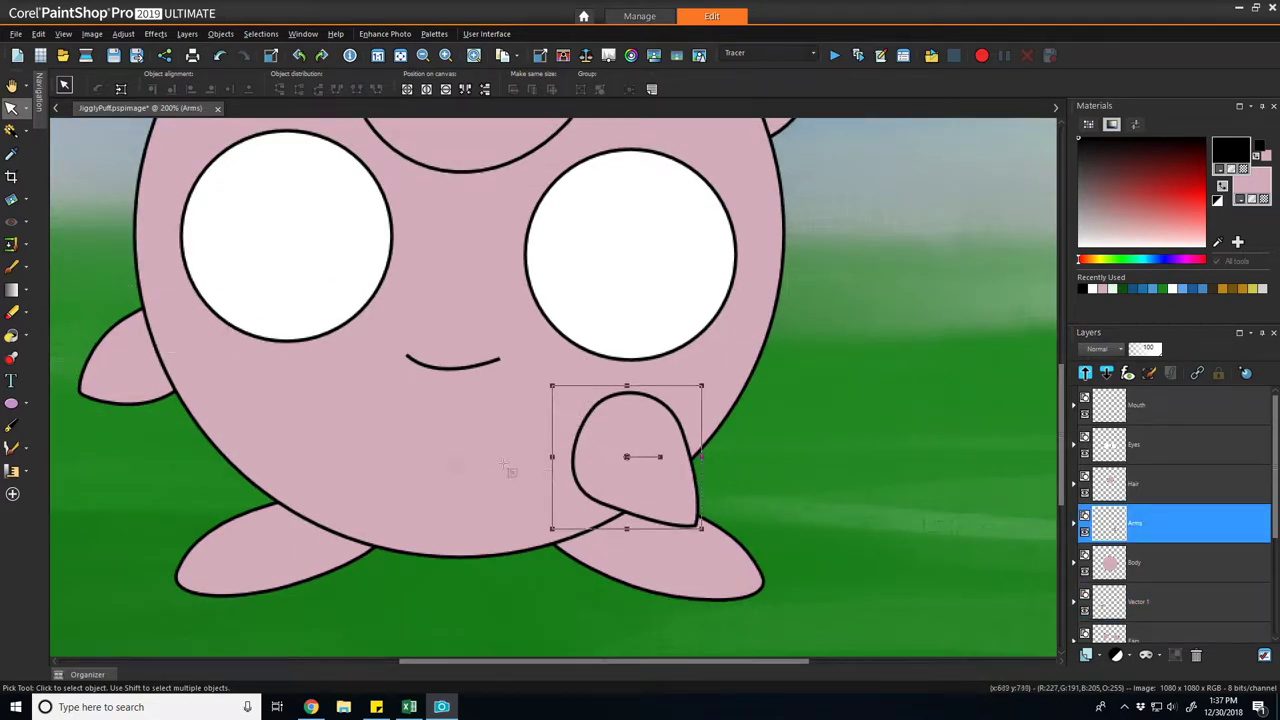
pyautogui.click(11, 426)
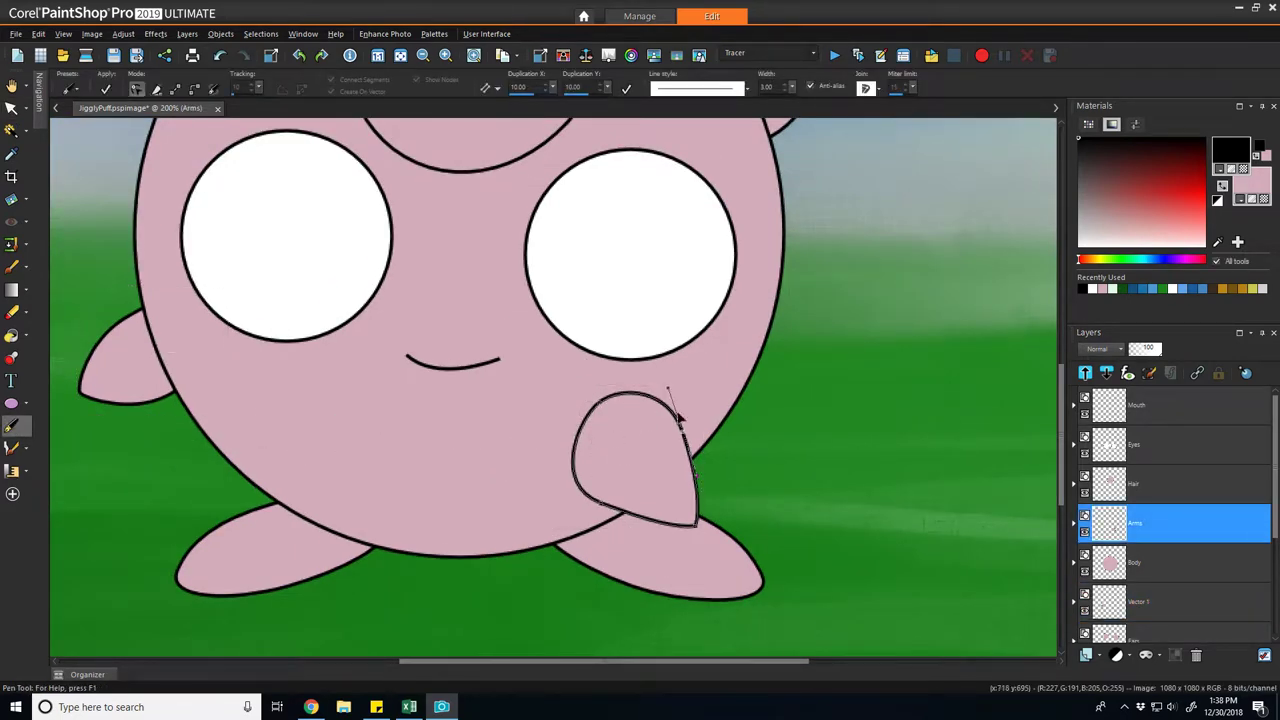
pyautogui.scroll(2, 665, 550)
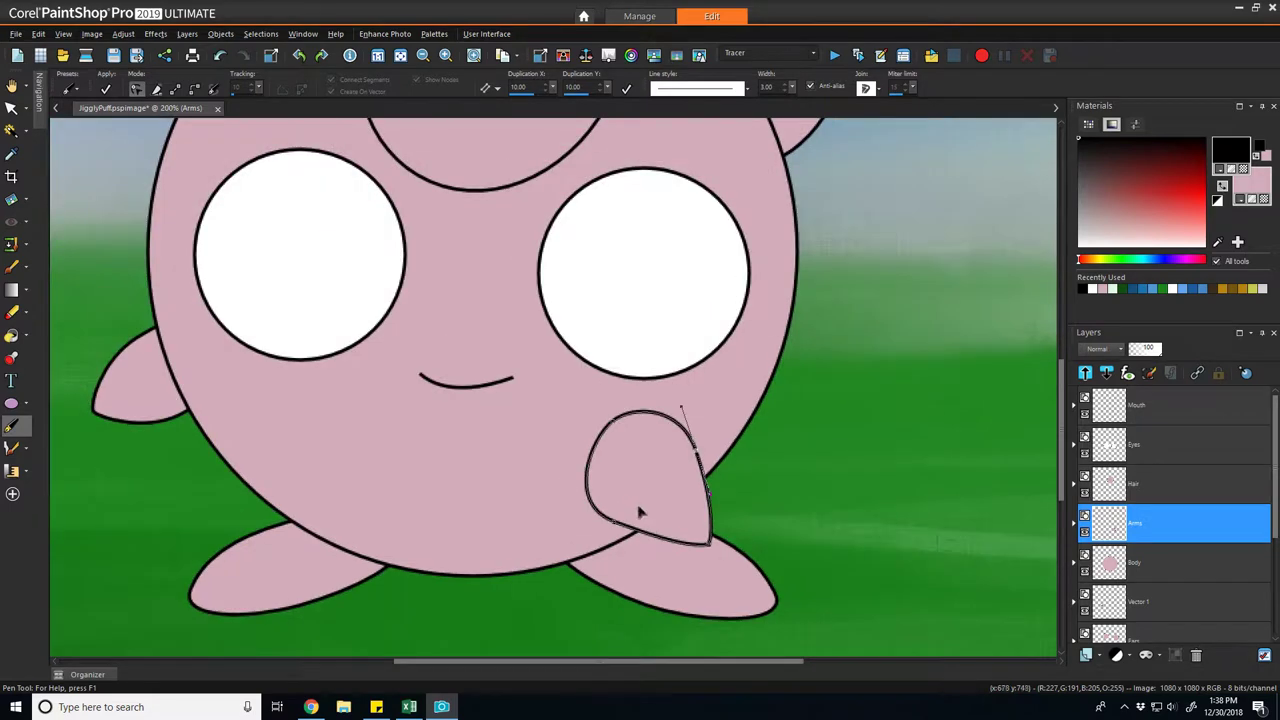
pyautogui.scroll(2, 668, 552)
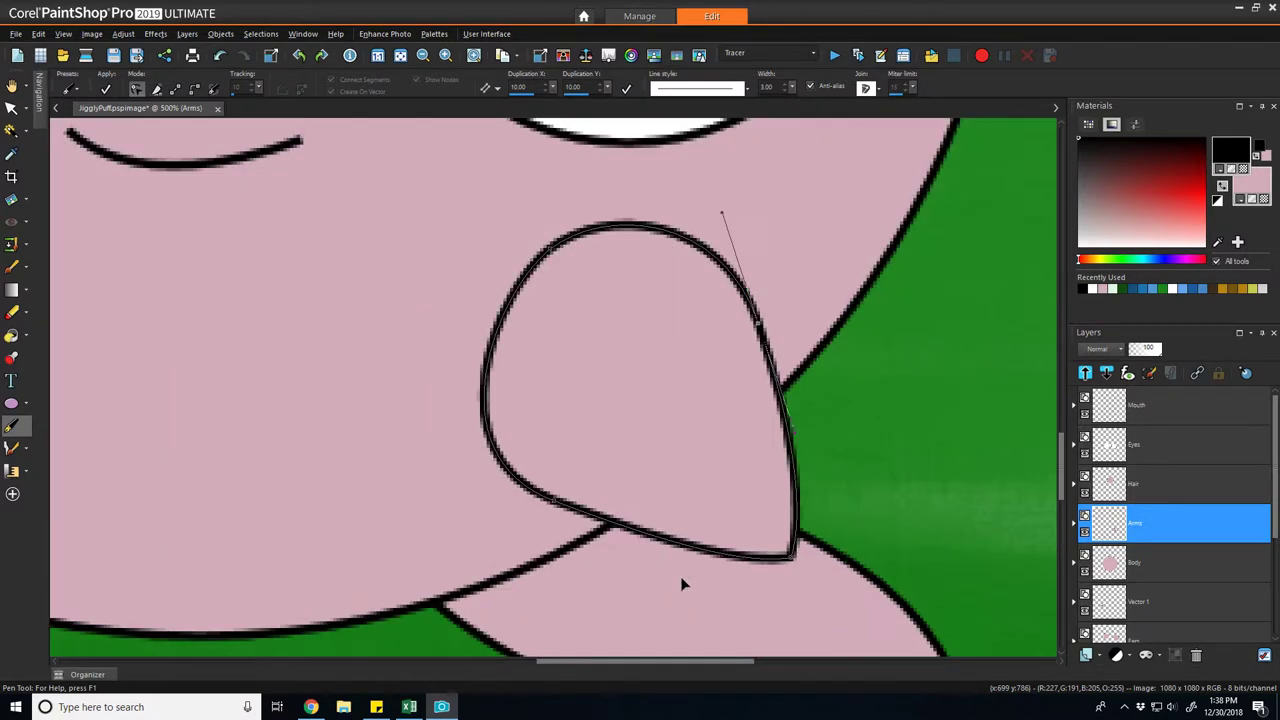
pyautogui.click(157, 89)
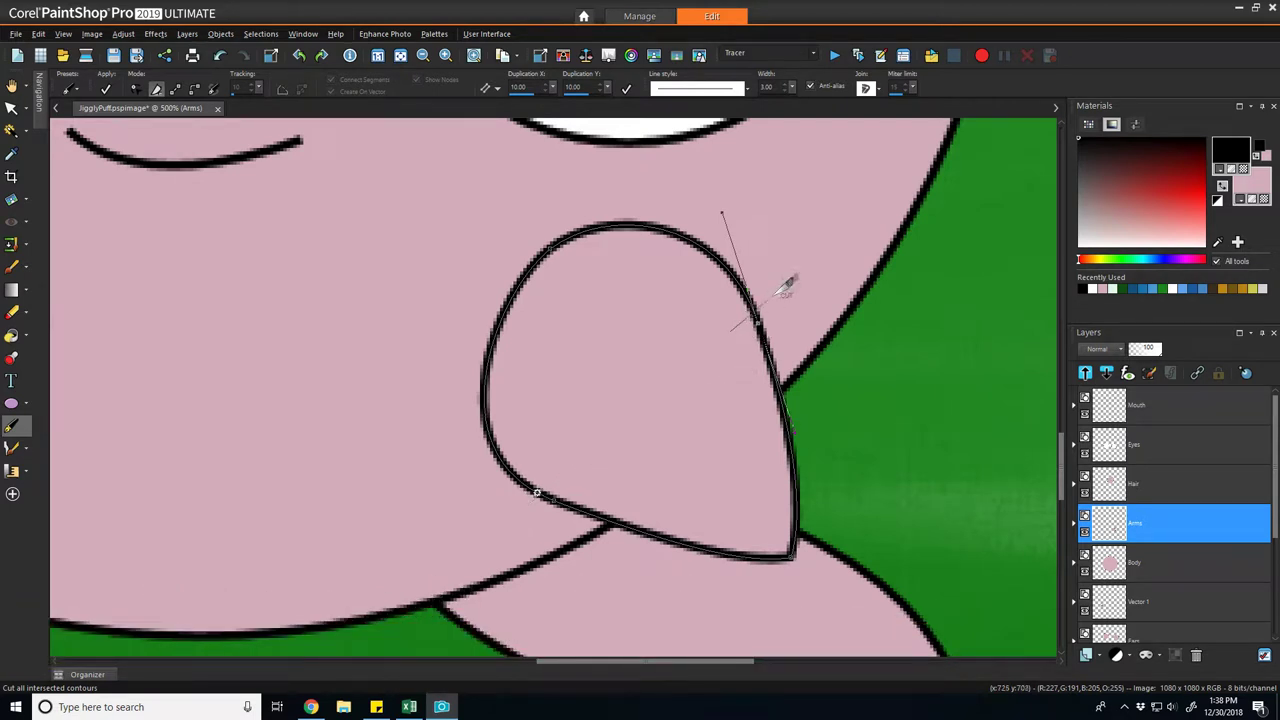
pyautogui.moveTo(802, 275); pyautogui.dragTo(800, 277)
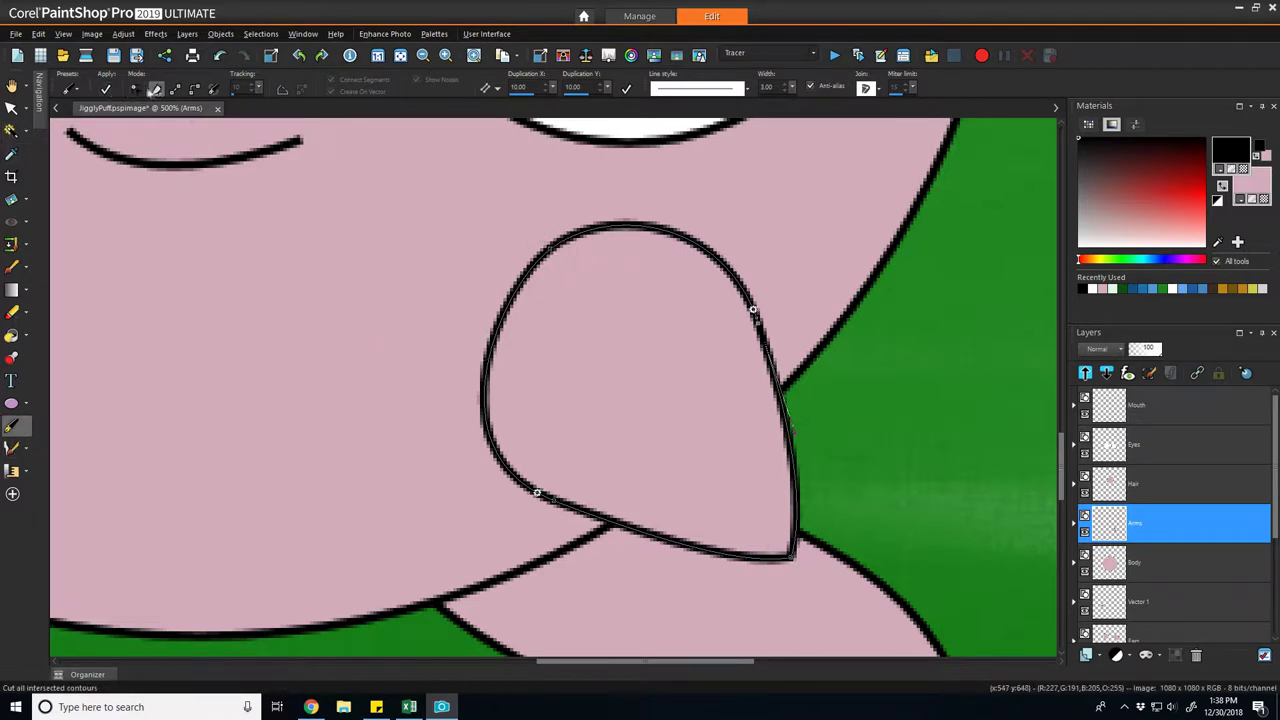
pyautogui.click(136, 89)
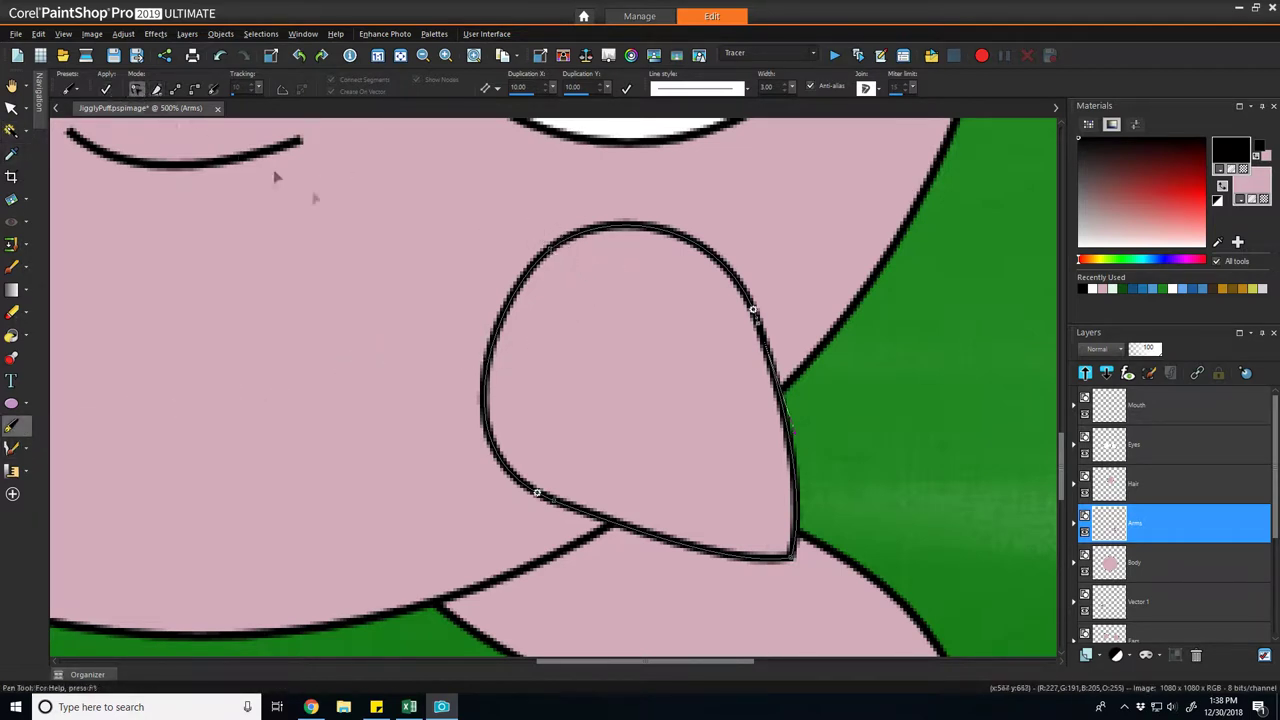
pyautogui.click(550, 250)
pyautogui.press('Delete')
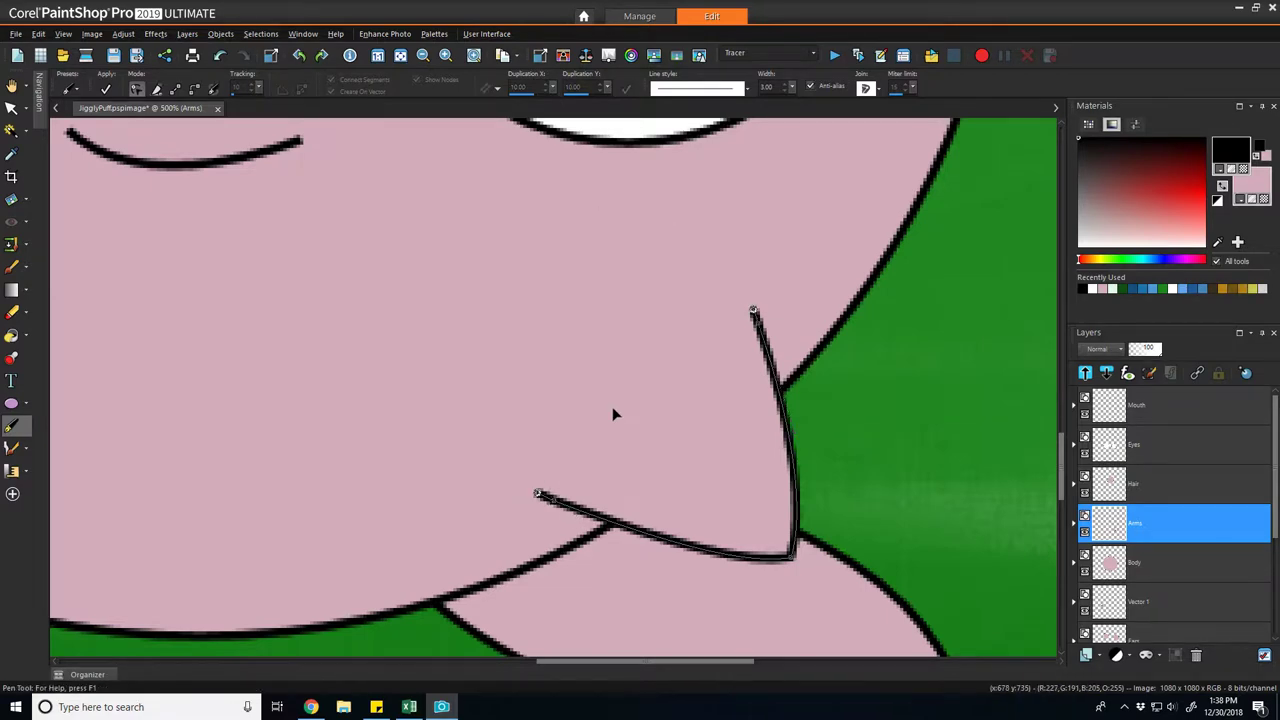
# - Convert the hair ellipse to a path, knife it at two points on its right edge, and delete the segment between the cuts
pyautogui.scroll(-2, 648, 443)
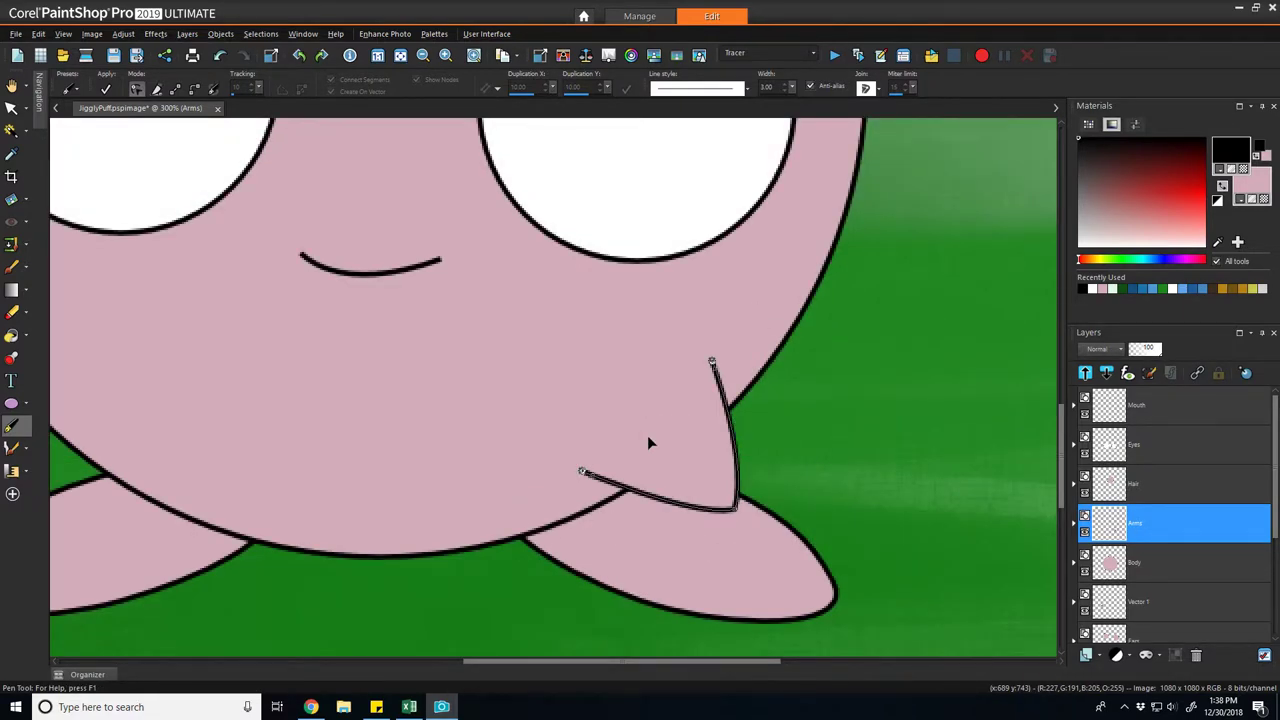
pyautogui.scroll(-1, 647, 435)
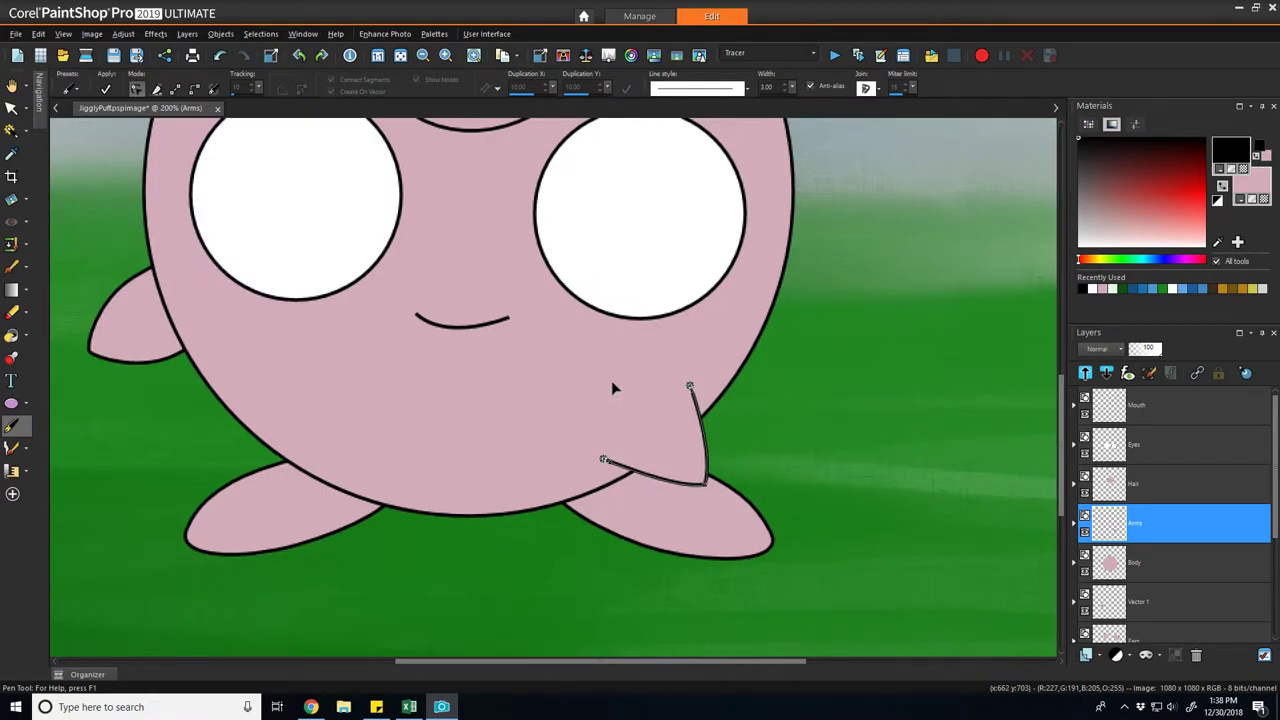
pyautogui.moveTo(1064, 414); pyautogui.dragTo(1076, 318)
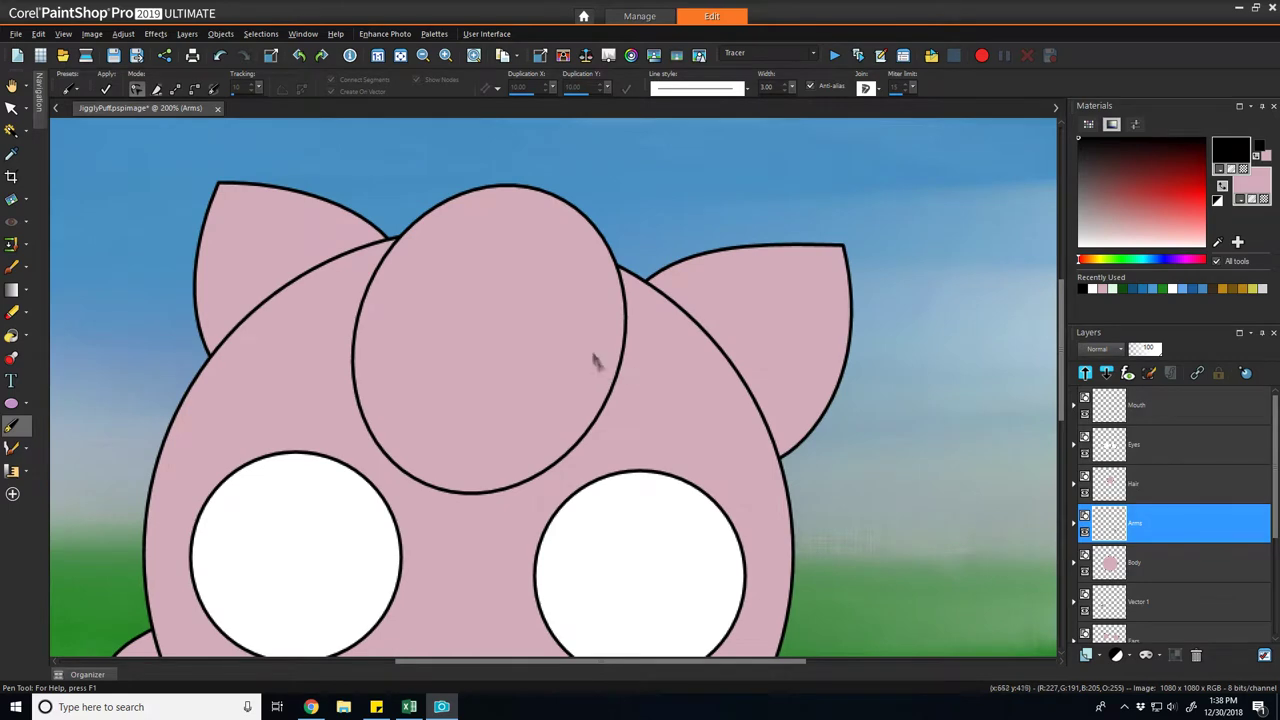
pyautogui.click(12, 108)
pyautogui.click(589, 335)
pyautogui.click(14, 426)
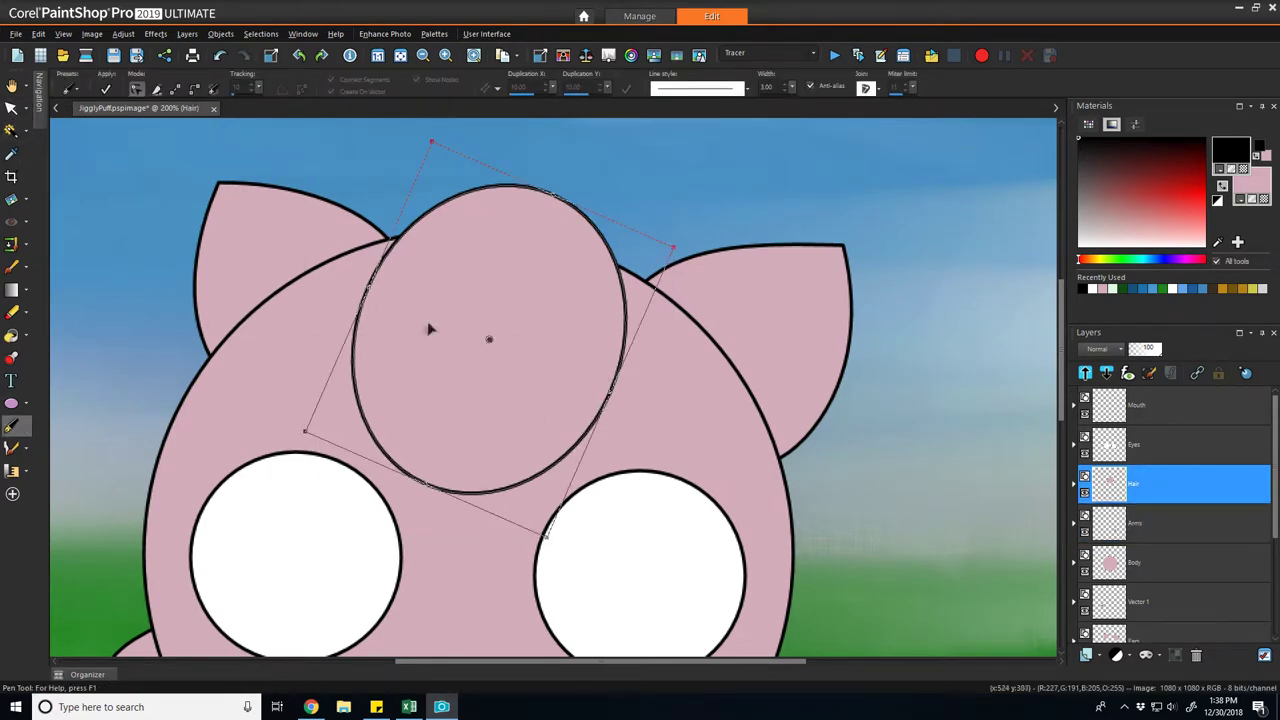
pyautogui.click(155, 88)
pyautogui.moveTo(582, 360); pyautogui.dragTo(672, 381)
pyautogui.scroll(1, 651, 366)
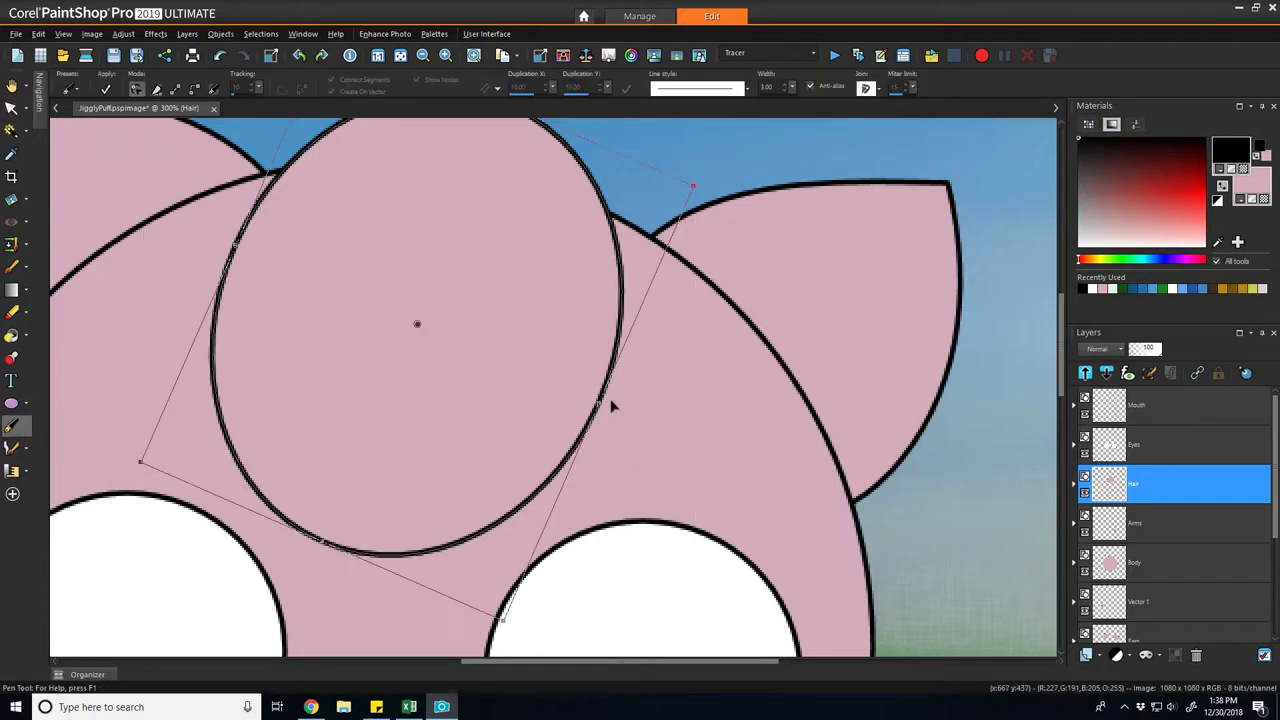
pyautogui.click(645, 367)
pyautogui.click(156, 88)
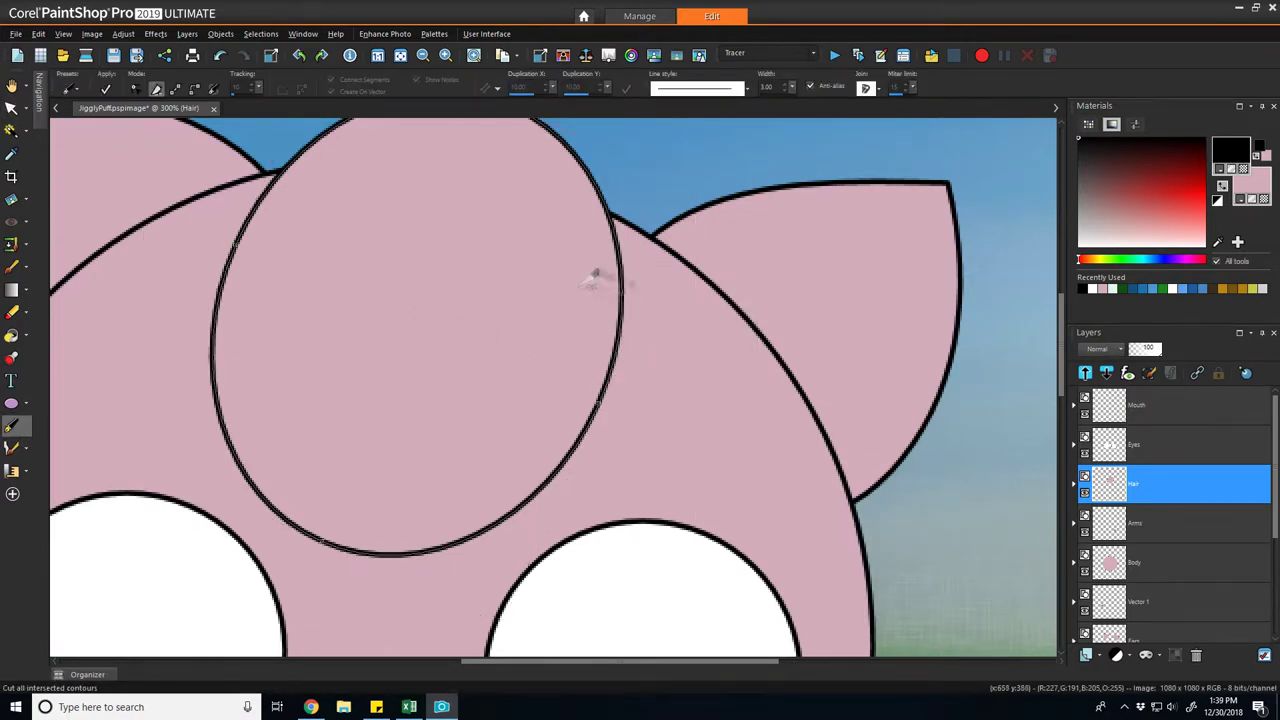
pyautogui.moveTo(636, 403); pyautogui.dragTo(636, 403)
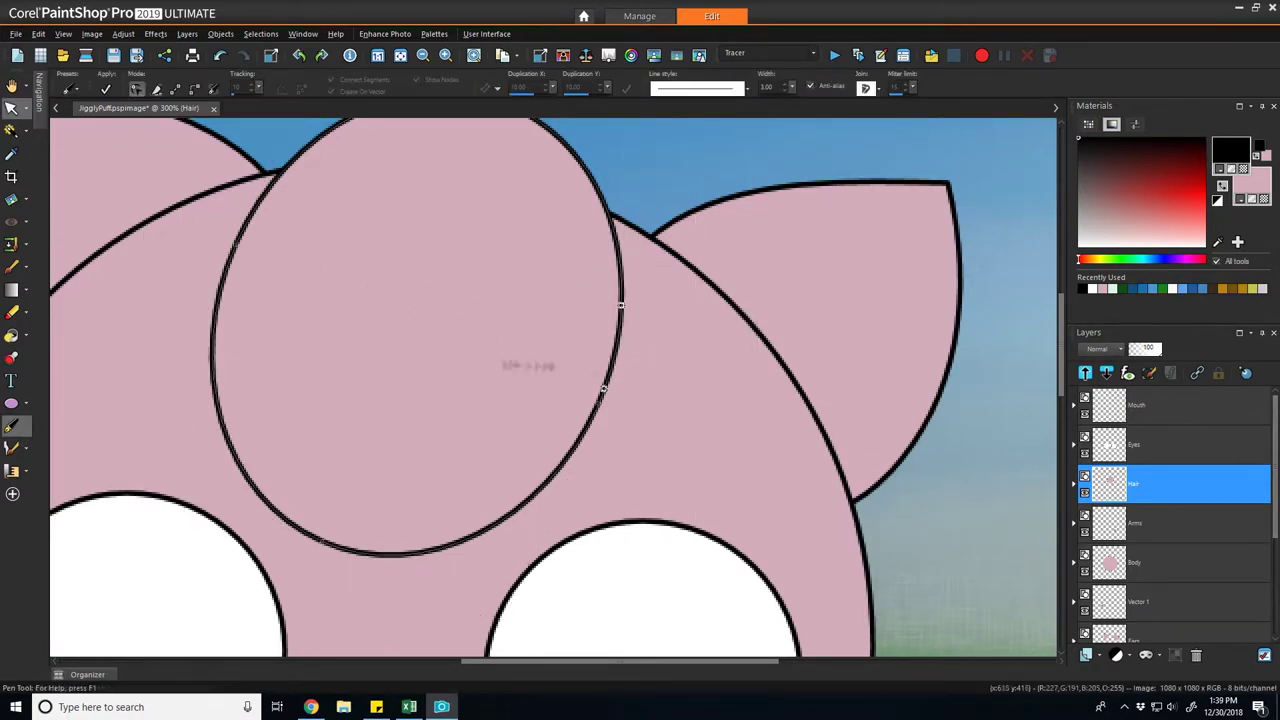
pyautogui.click(615, 346)
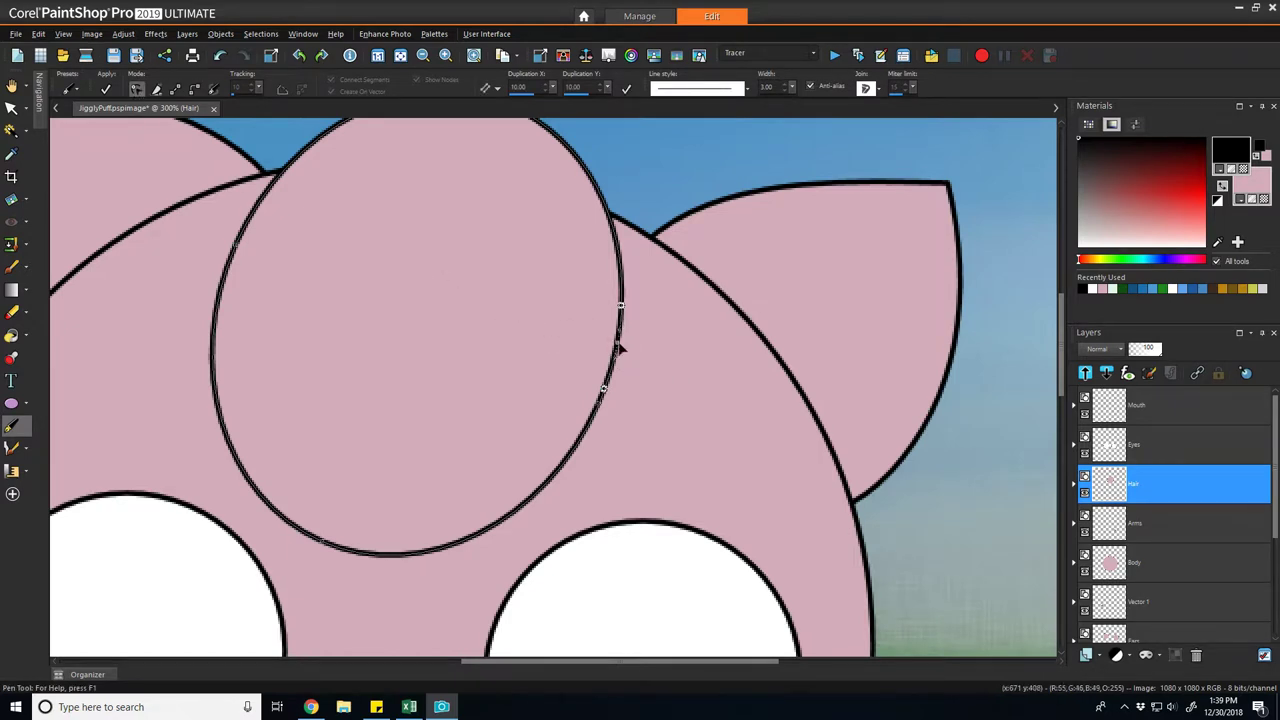
pyautogui.press('Delete')
# - Pull the hair outline's upper loose end inward and adjust its handle so the right side curls under
pyautogui.scroll(-1, 643, 358)
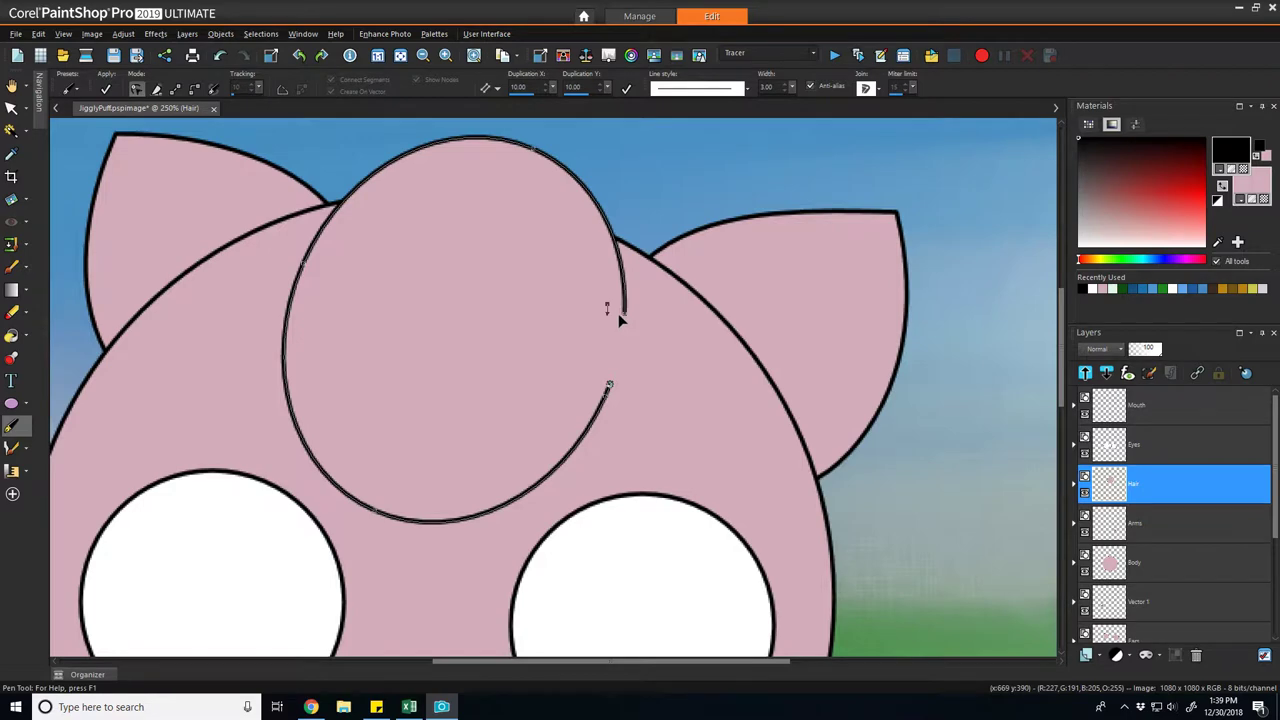
pyautogui.moveTo(622, 313); pyautogui.dragTo(606, 275)
pyautogui.moveTo(622, 210); pyautogui.dragTo(632, 219)
pyautogui.moveTo(608, 276); pyautogui.dragTo(598, 272)
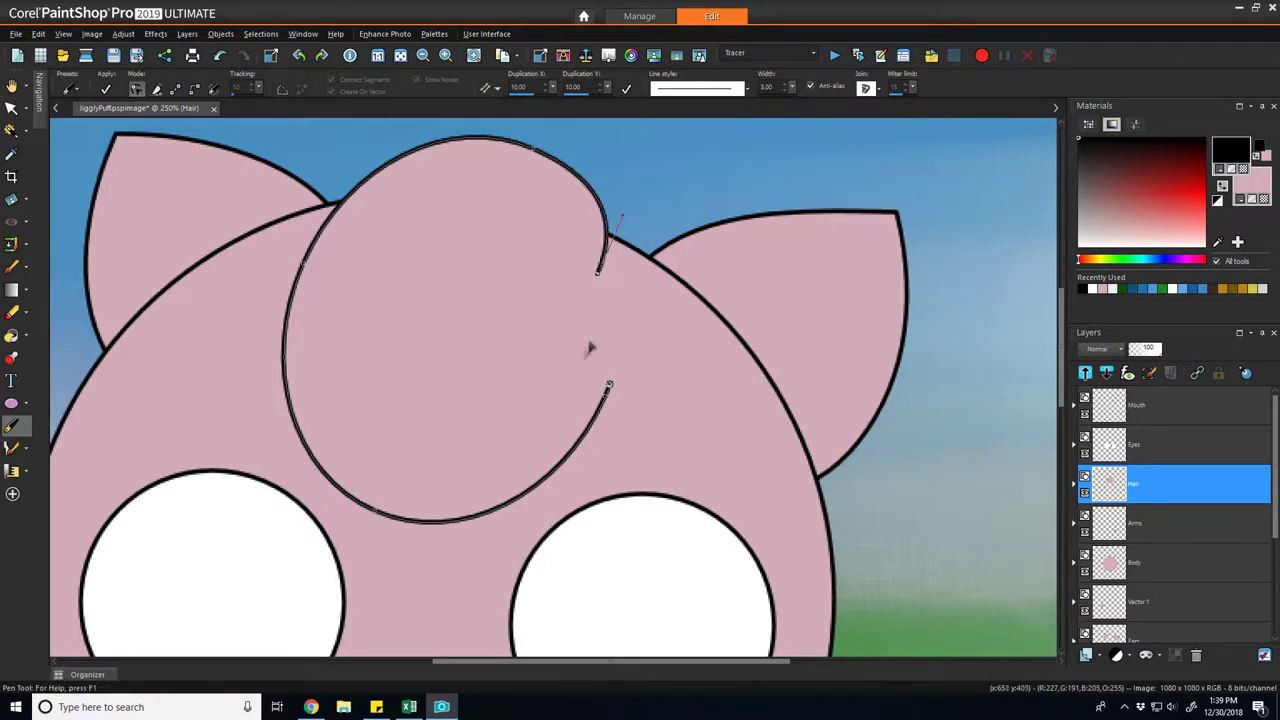
# - Move the hair outline's lower loose end inward and adjust the adjoining curve to form a spiral curl
pyautogui.scroll(-1, 567, 428)
pyautogui.scroll(1, 552, 485)
pyautogui.moveTo(612, 374); pyautogui.dragTo(488, 349)
pyautogui.moveTo(488, 349); pyautogui.dragTo(493, 500)
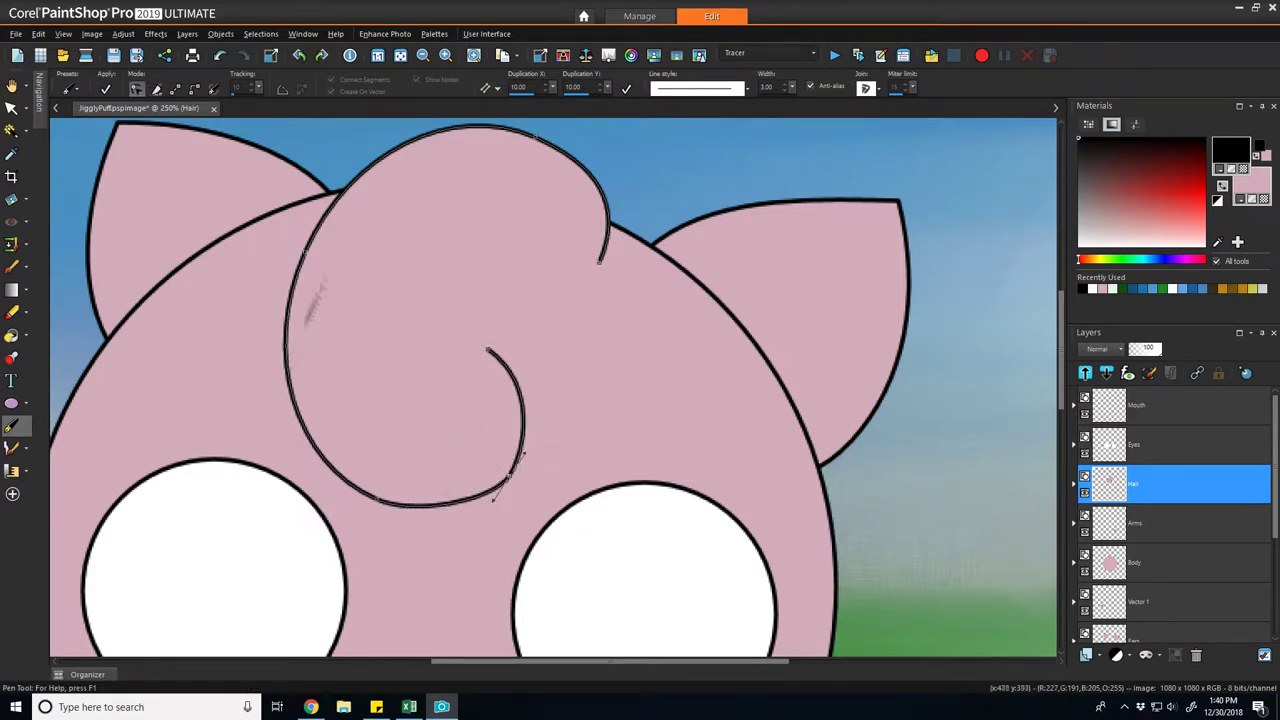
# - Smooth the top of the hair outline into a rounded dome by repositioning its upper nodes and handles
pyautogui.scroll(2, 460, 140)
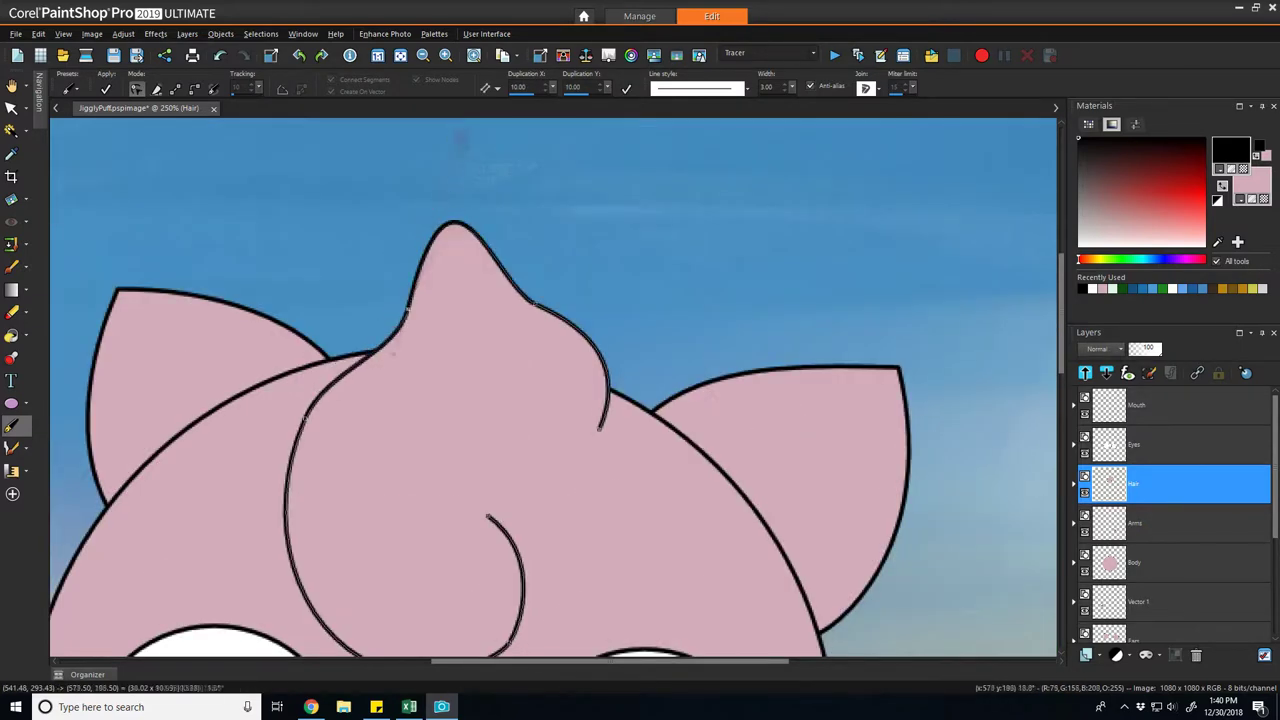
pyautogui.moveTo(460, 140); pyautogui.dragTo(491, 284)
pyautogui.moveTo(409, 309); pyautogui.dragTo(411, 318)
pyautogui.moveTo(491, 295); pyautogui.dragTo(551, 316)
pyautogui.moveTo(590, 342); pyautogui.dragTo(585, 336)
# - Draw a separate Bezier strand from inside the hair curl through the spiral's inner end toward the upper loose end
pyautogui.scroll(-3, 437, 543)
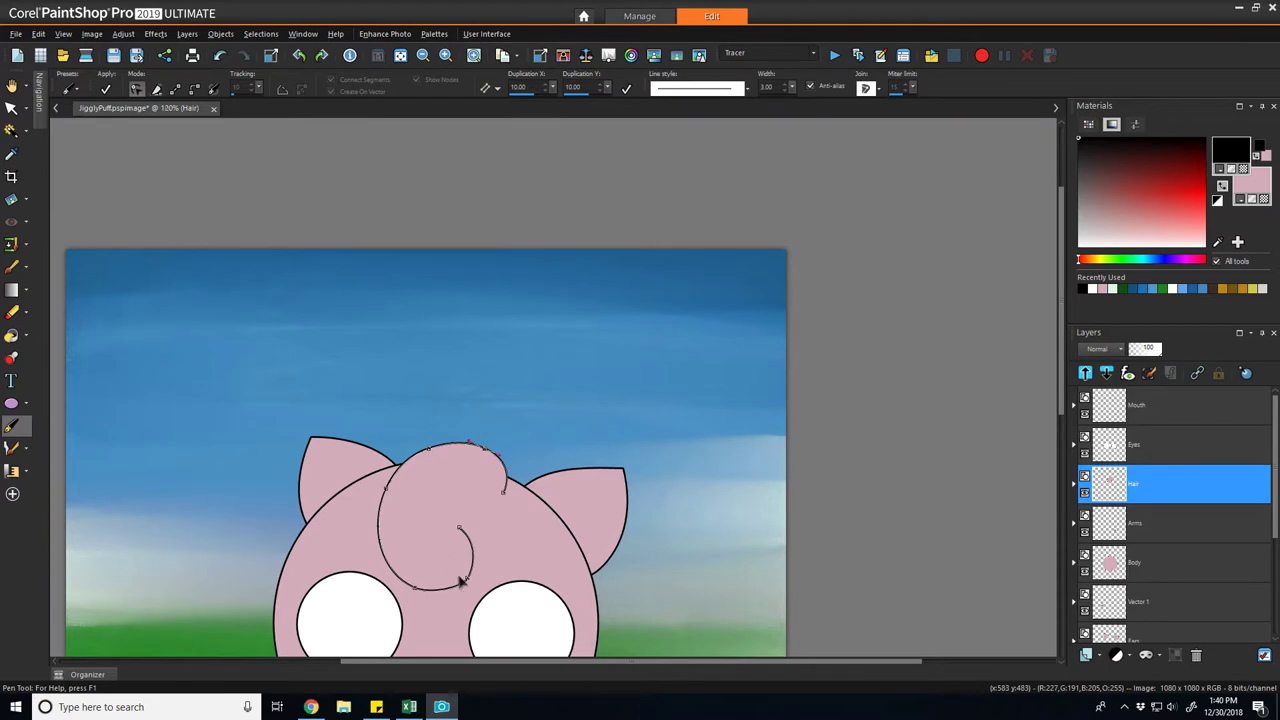
pyautogui.scroll(3, 461, 579)
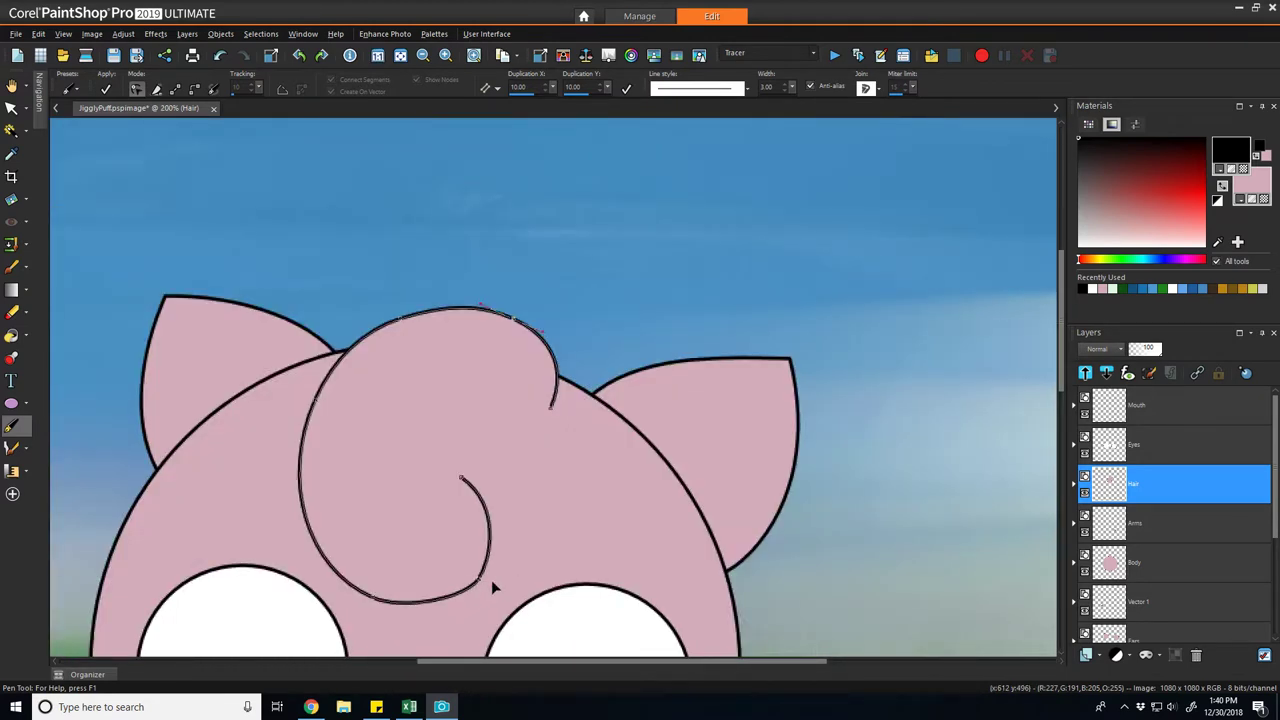
pyautogui.click(1146, 487)
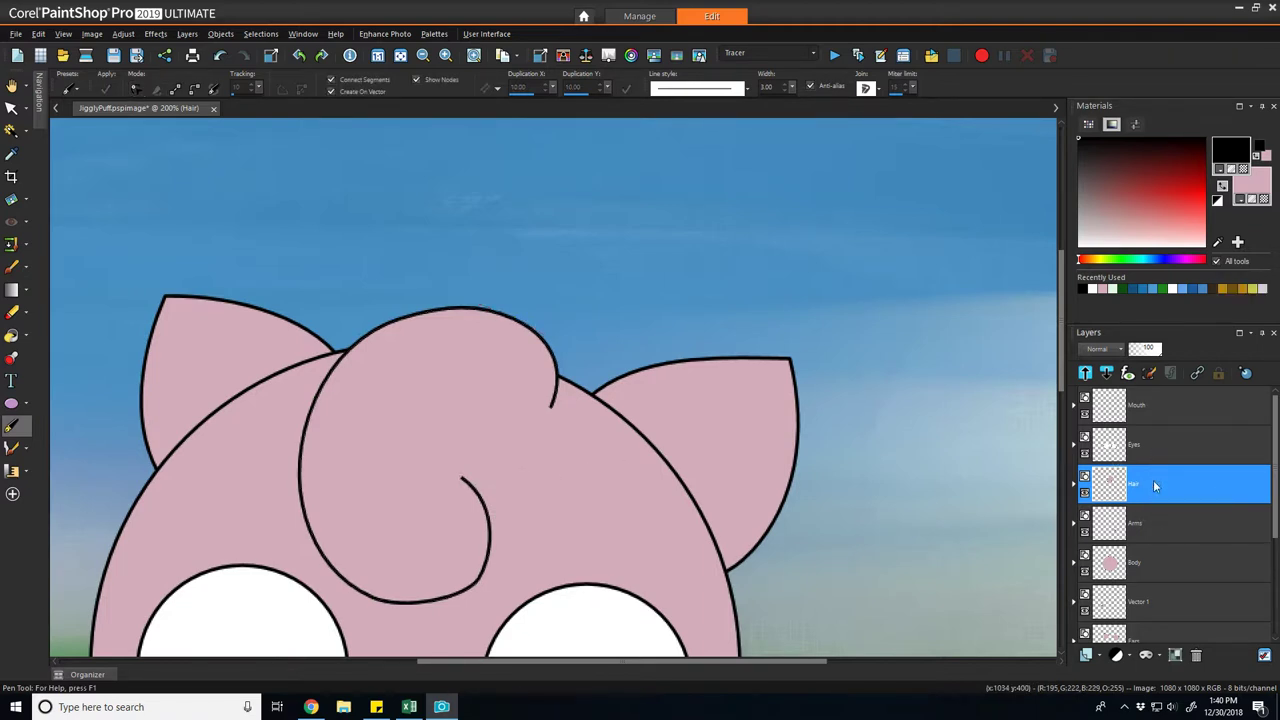
pyautogui.click(406, 508)
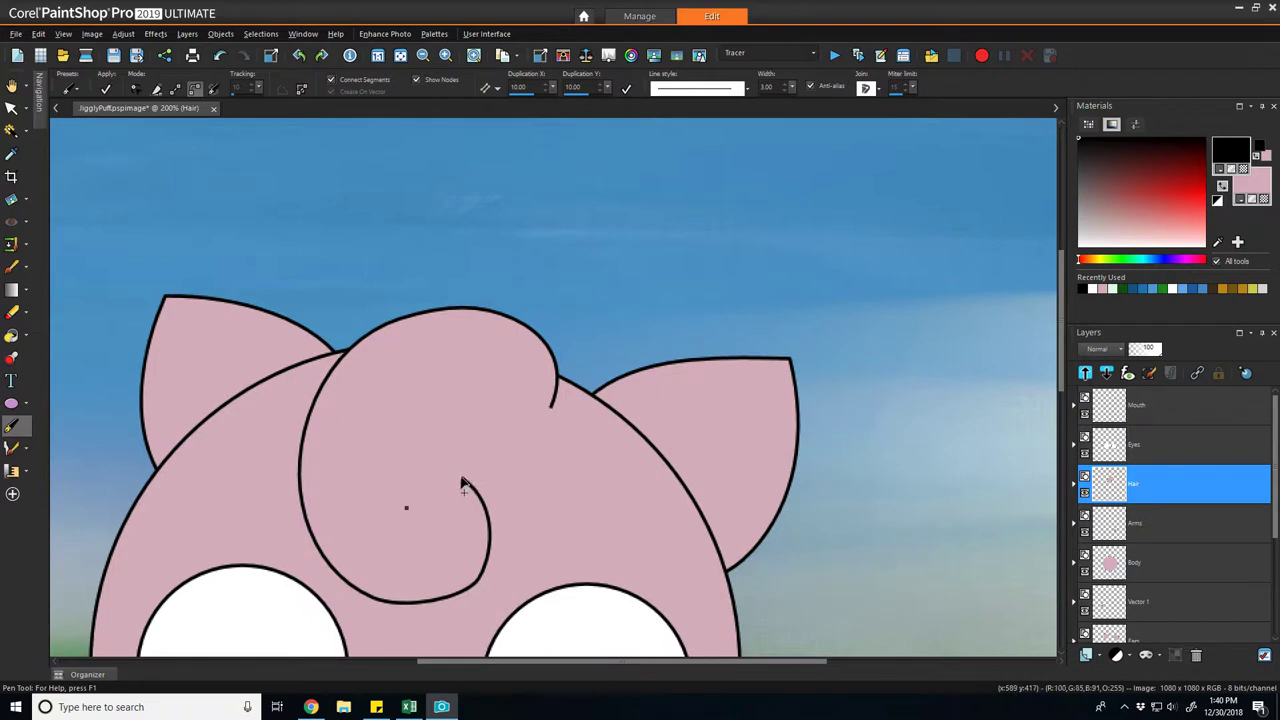
pyautogui.moveTo(461, 479); pyautogui.dragTo(513, 473)
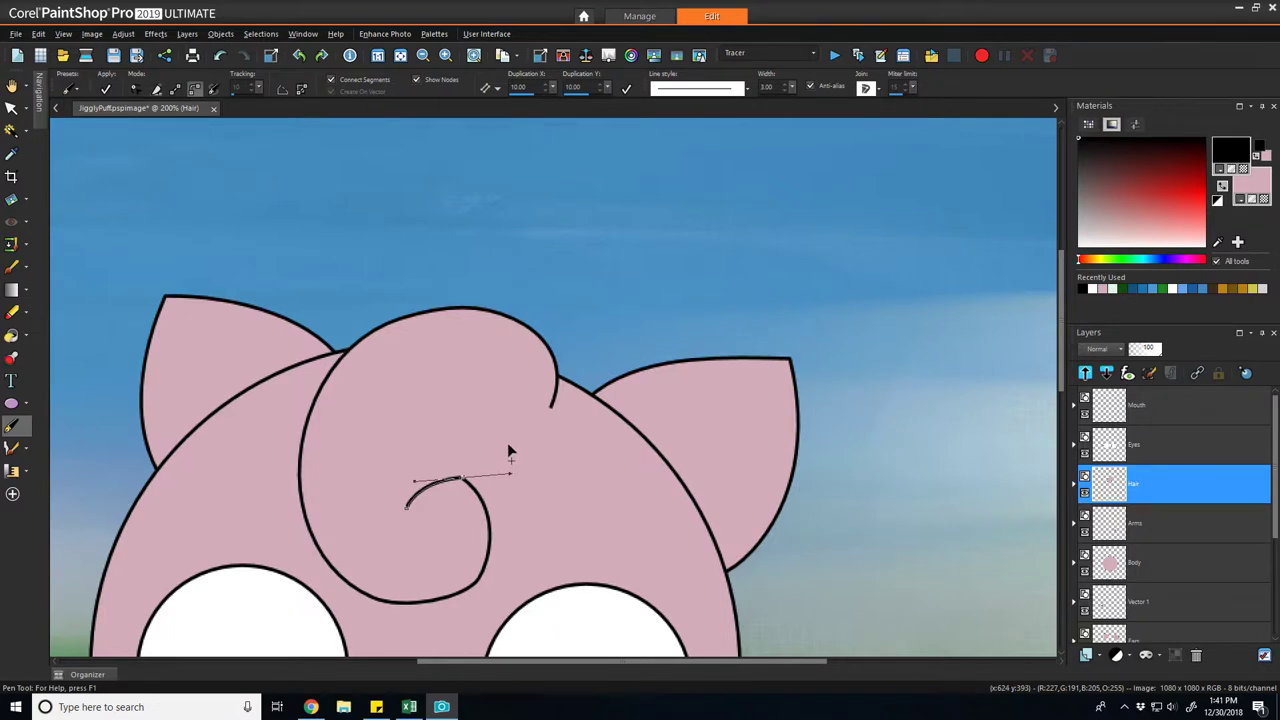
pyautogui.moveTo(509, 441); pyautogui.dragTo(516, 436)
pyautogui.hotkey('ctrl', 'z')
pyautogui.moveTo(520, 451); pyautogui.dragTo(523, 450)
pyautogui.scroll(-2, 509, 523)
pyautogui.scroll(-1, 480, 620)
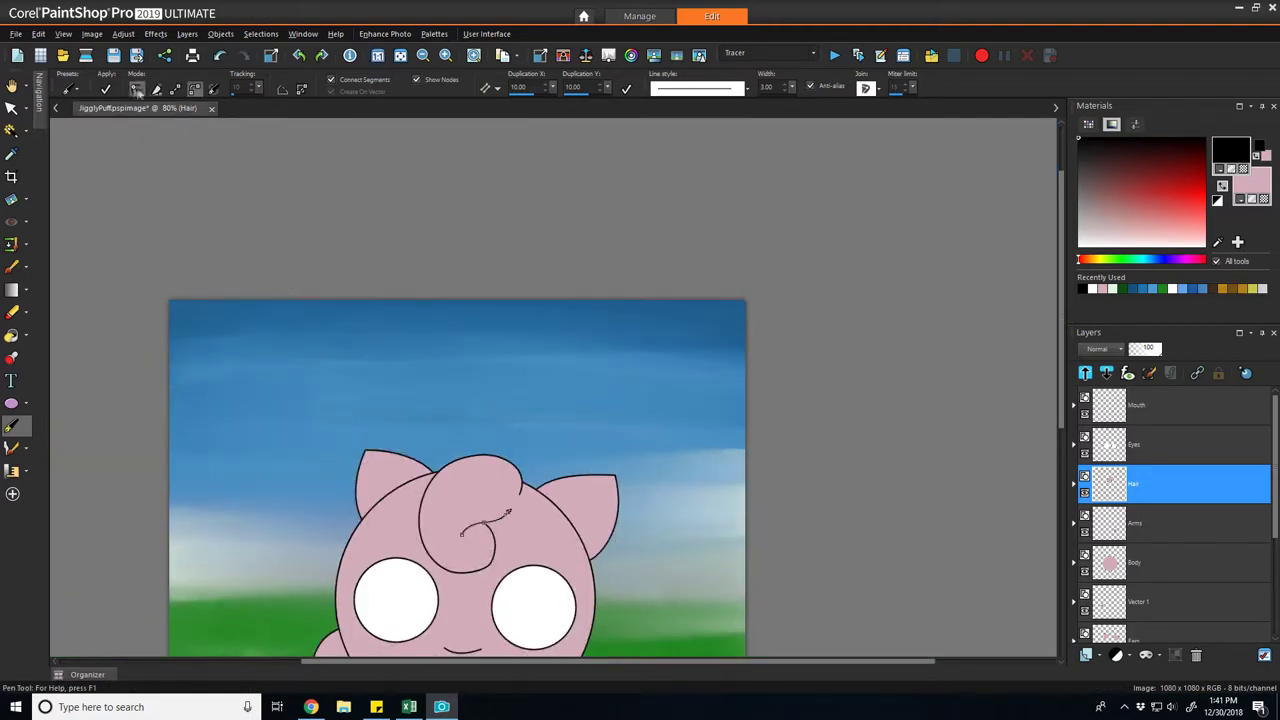
# - Convert the body to a path and delete the section of its outline between two knife cuts where it crosses the left arm
pyautogui.moveTo(1058, 322); pyautogui.dragTo(1063, 410)
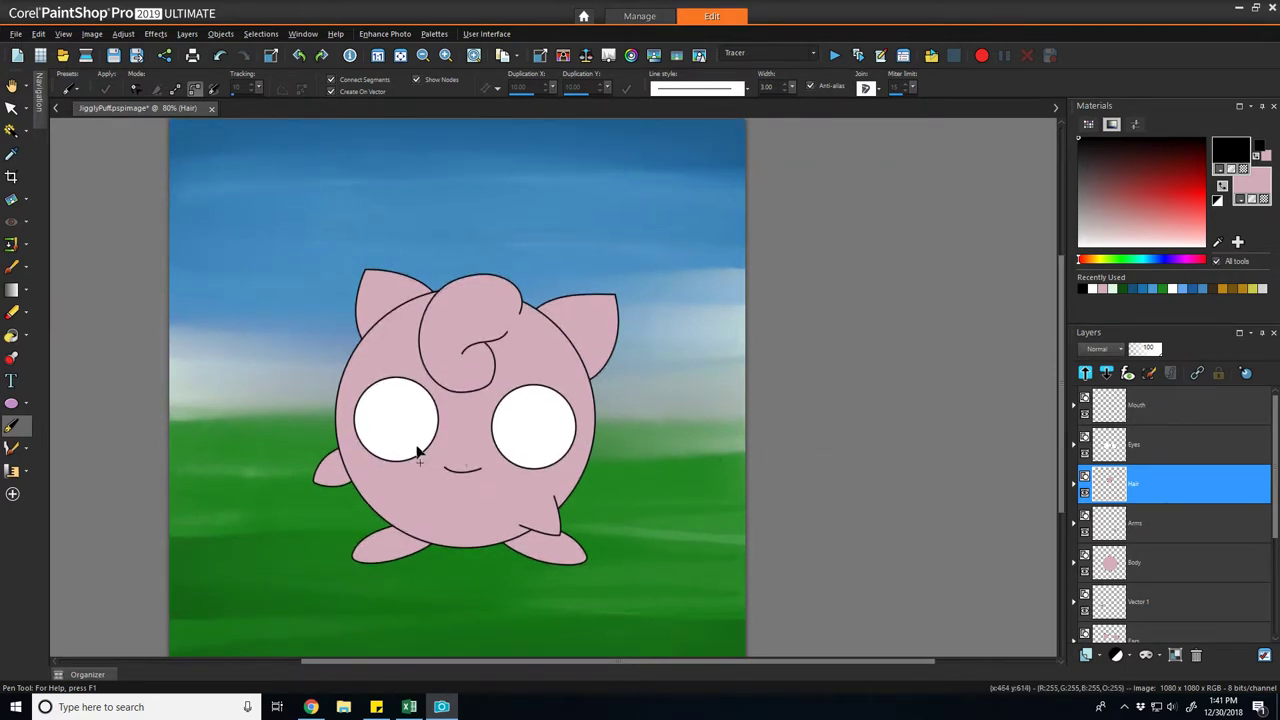
pyautogui.scroll(5, 543, 302)
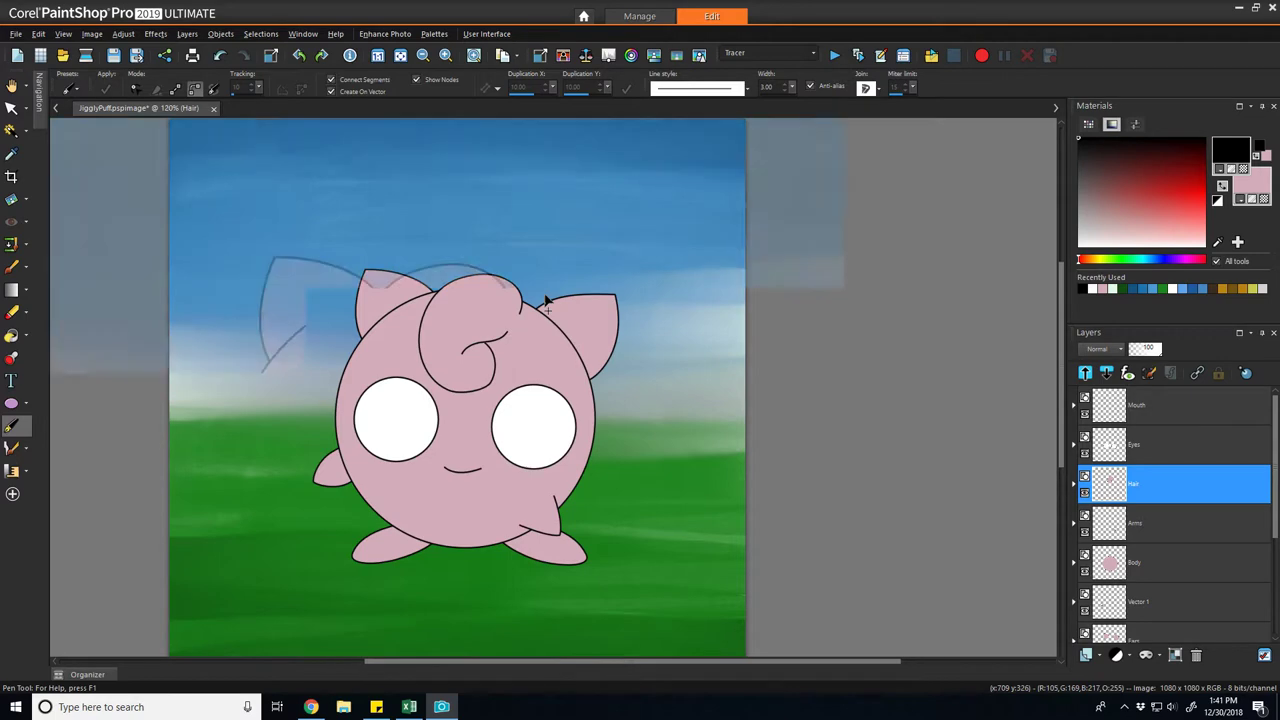
pyautogui.press('k')
pyautogui.click(294, 497)
pyautogui.click(12, 425)
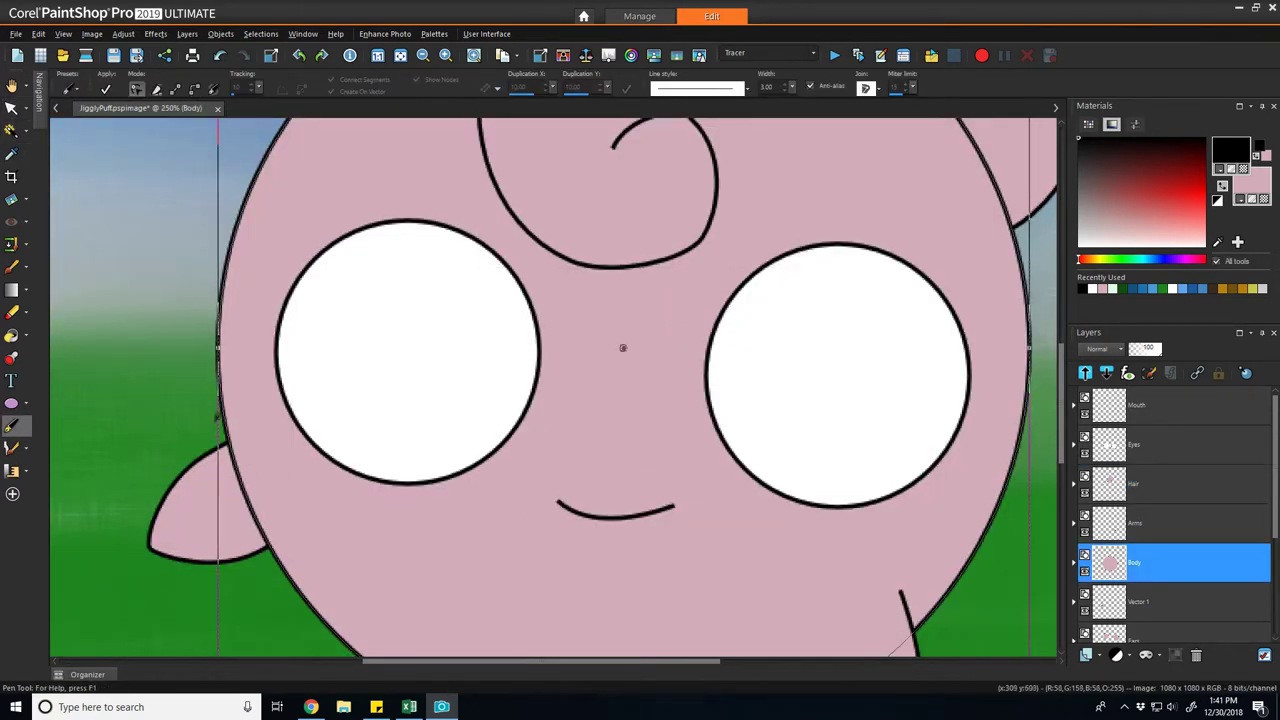
pyautogui.rightClick(224, 416)
pyautogui.click(272, 466)
pyautogui.moveTo(220, 471); pyautogui.dragTo(264, 459)
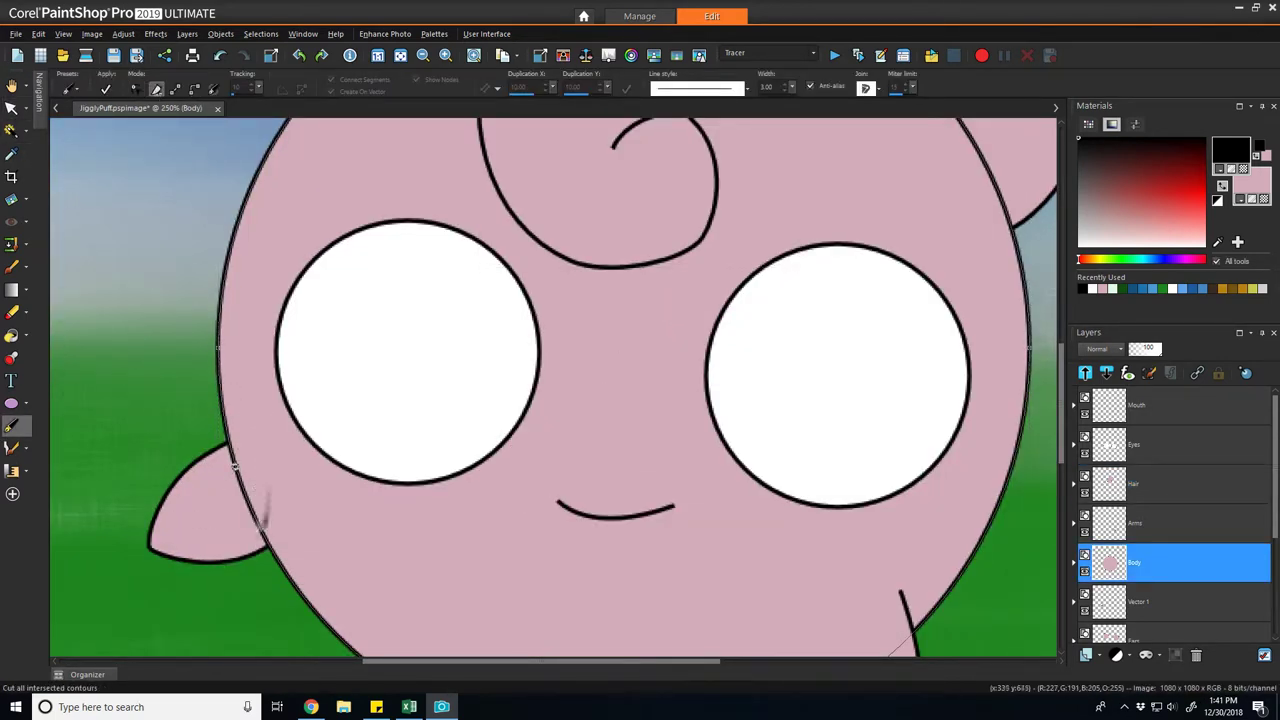
pyautogui.moveTo(236, 532); pyautogui.dragTo(286, 518)
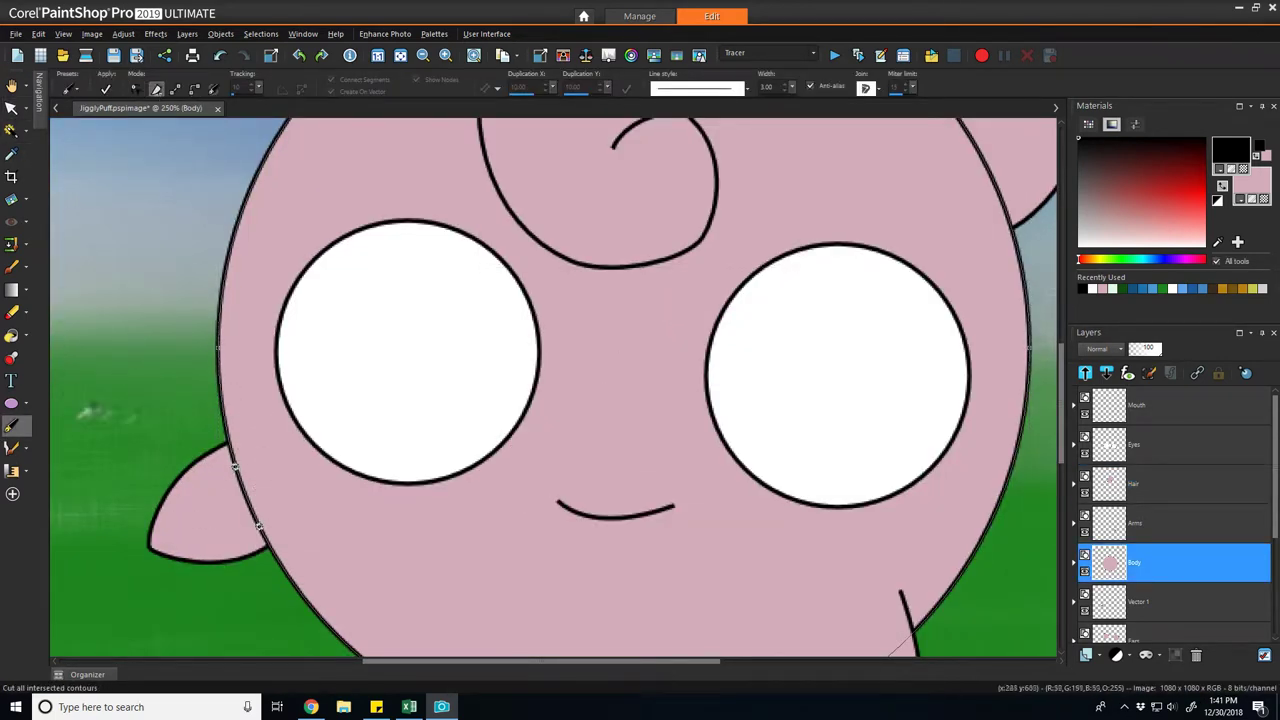
pyautogui.click(137, 90)
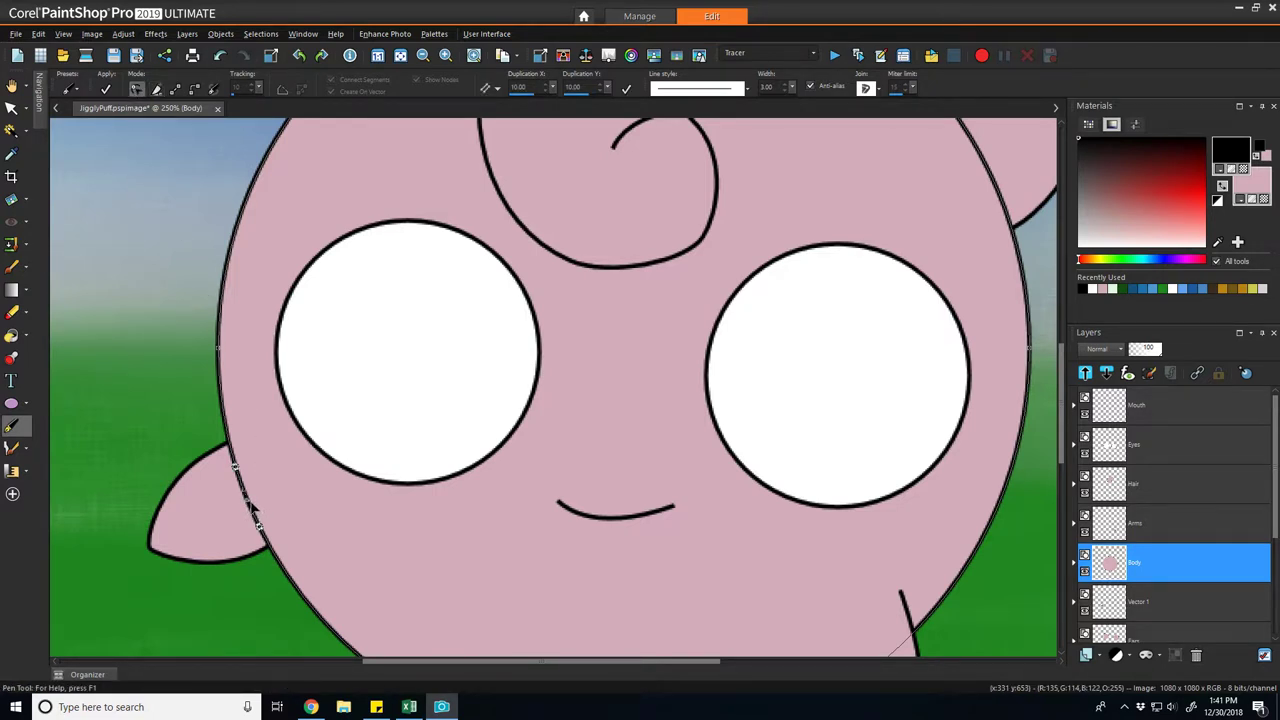
pyautogui.press('Delete')
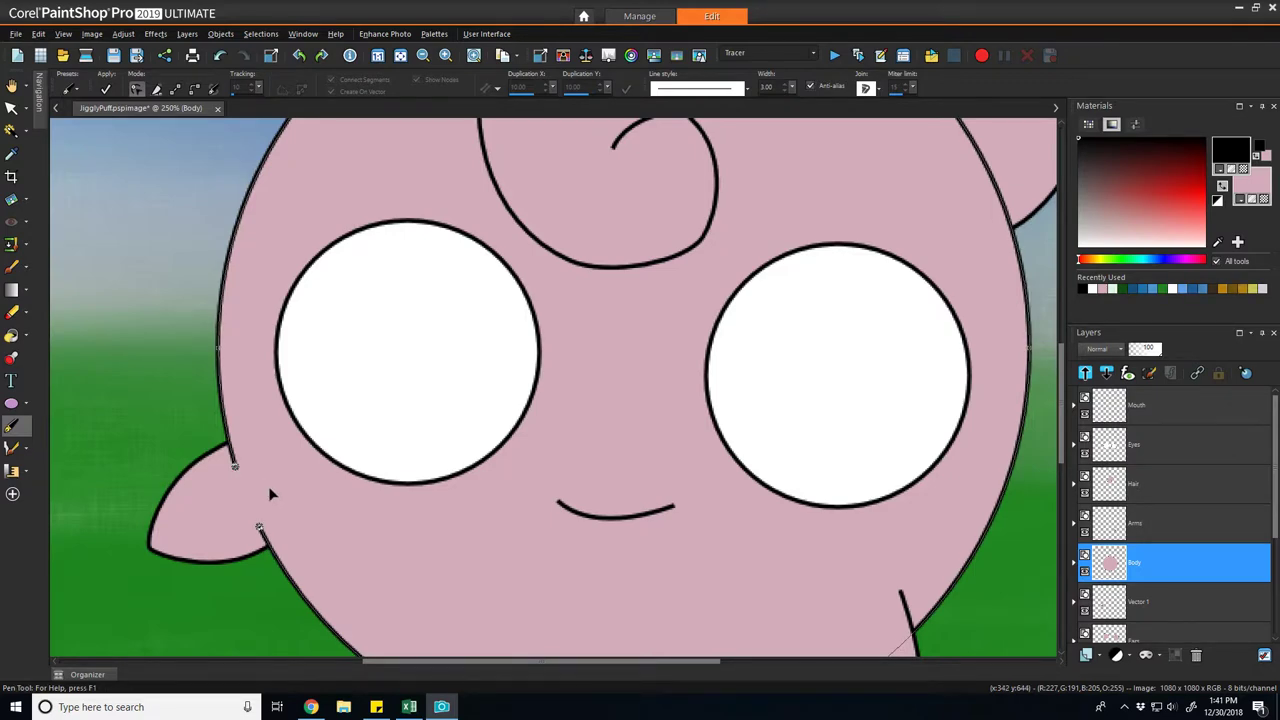
pyautogui.scroll(4, 252, 572)
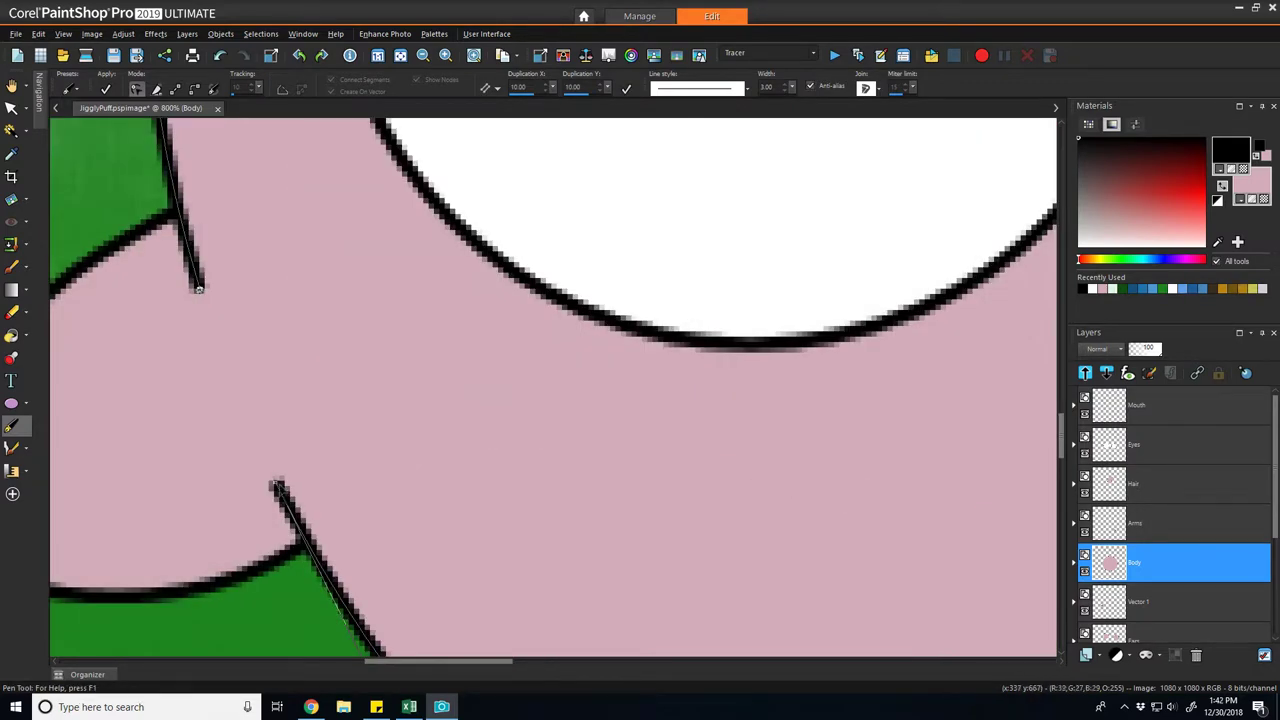
pyautogui.scroll(-6, 362, 418)
pyautogui.scroll(-4, 400, 421)
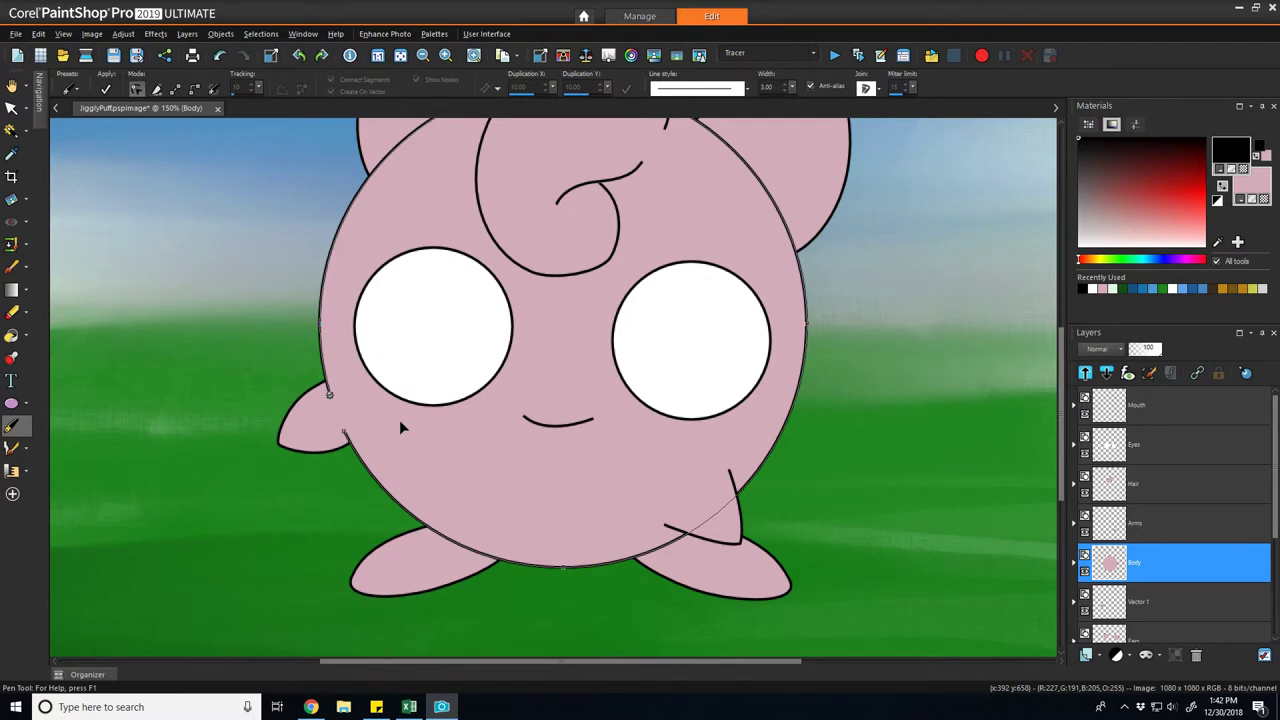
pyautogui.scroll(-2, 750, 287)
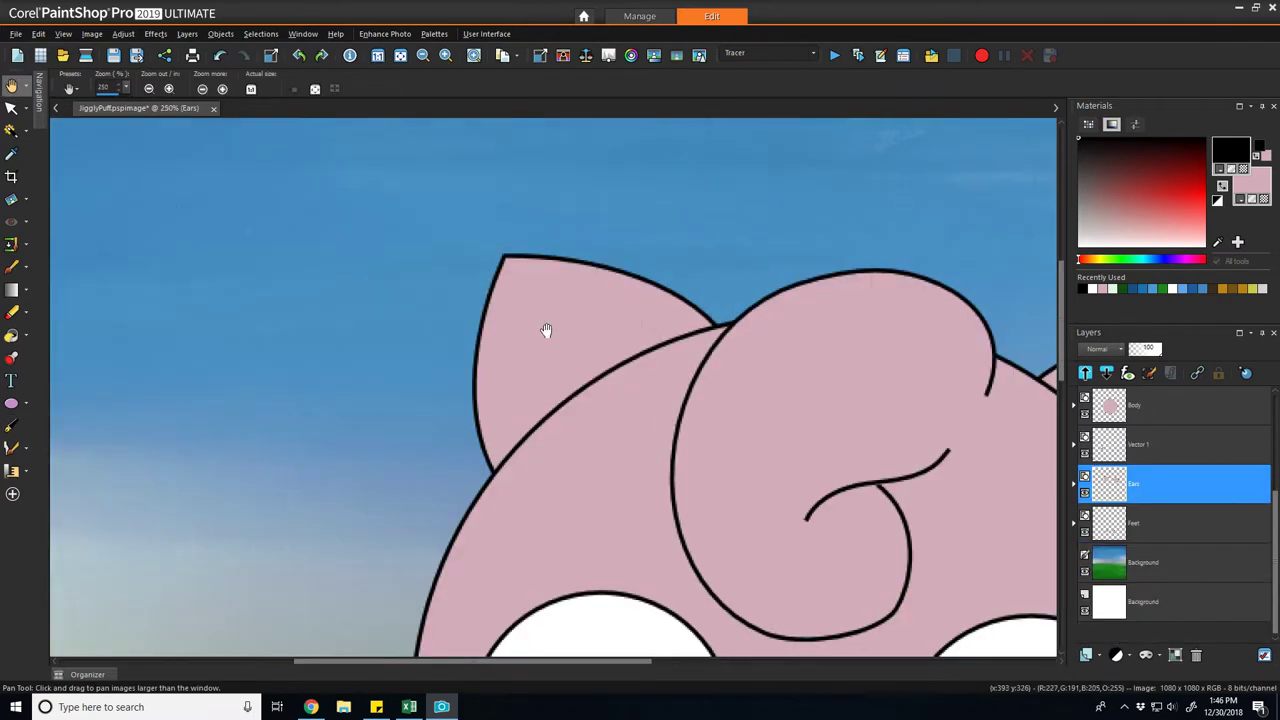
# - Add a new vector layer directly above the Ears layer and set the fill to dark grey
pyautogui.click(522, 257)
pyautogui.click(522, 257)
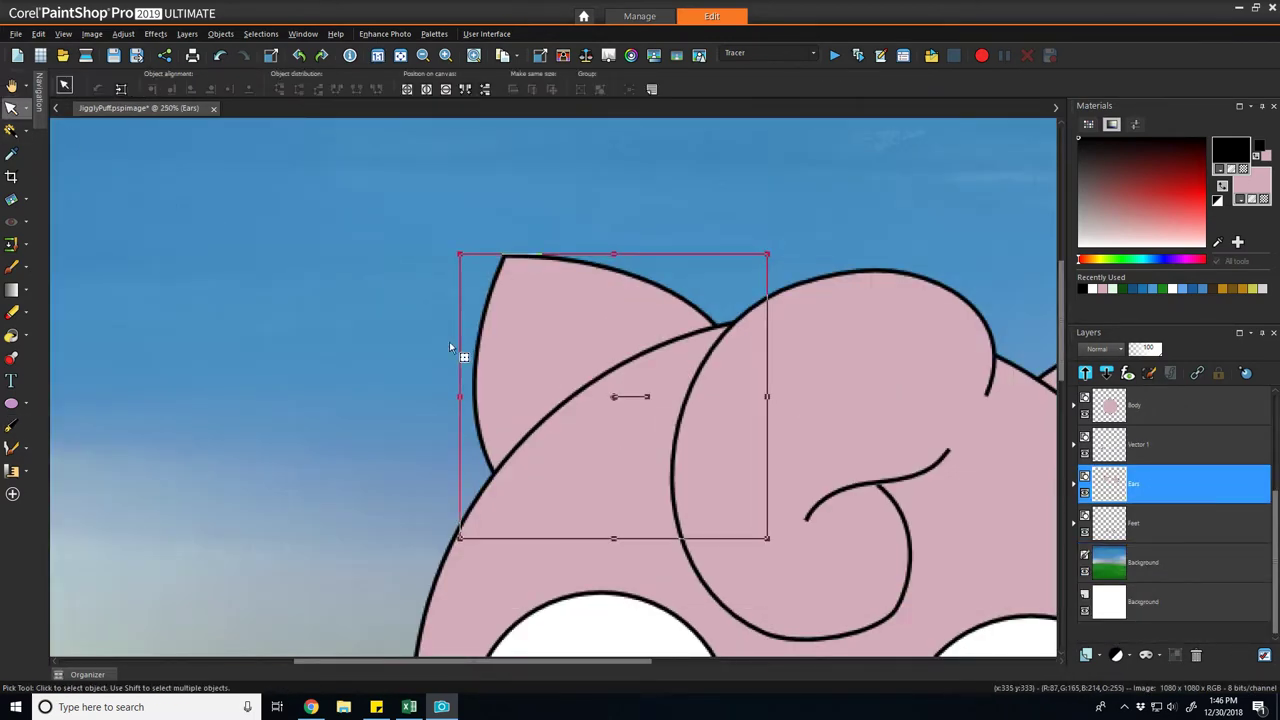
pyautogui.press('v')
pyautogui.click(1086, 655)
pyautogui.click(1120, 556)
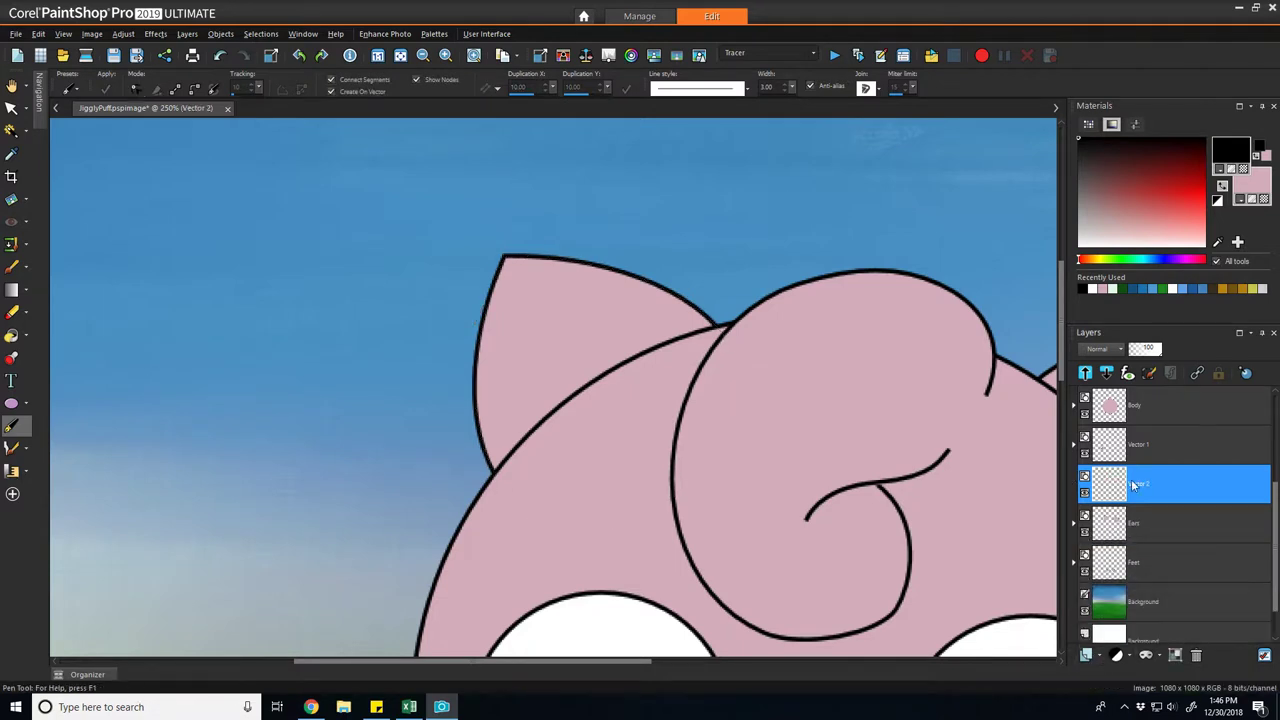
pyautogui.rightClick(1250, 186)
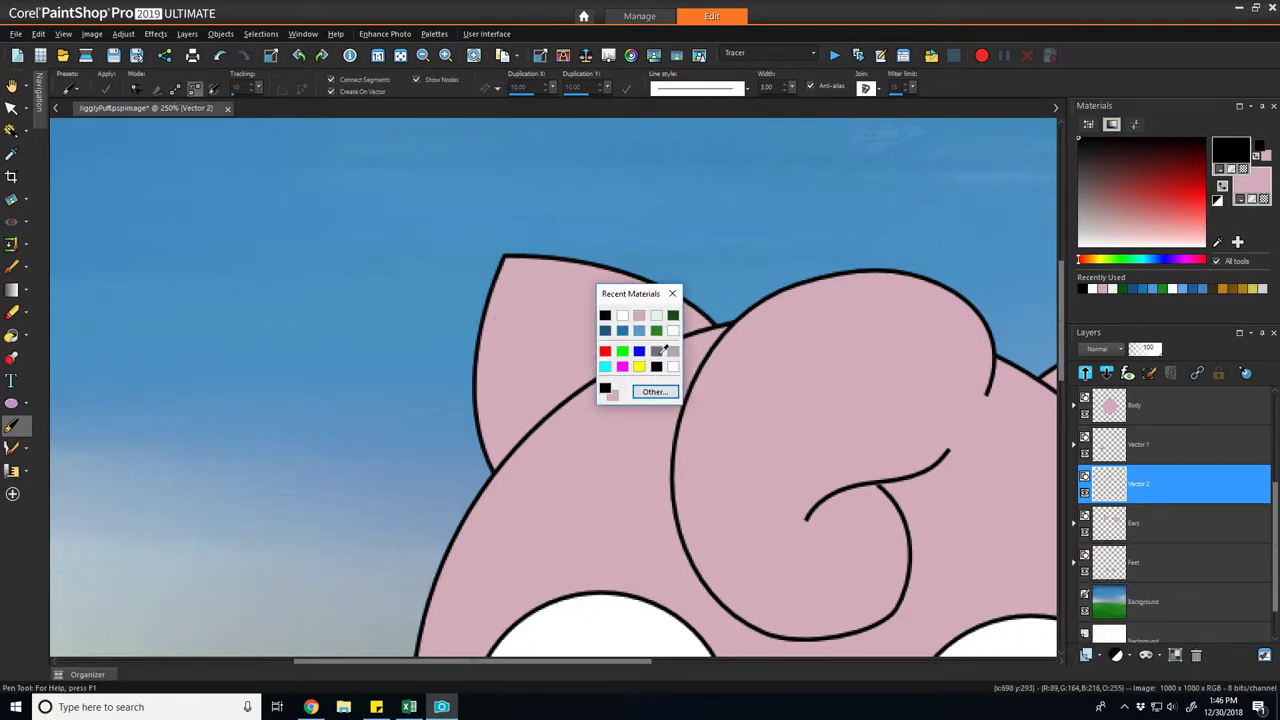
pyautogui.click(660, 347)
# - Start a grey inner-ear shape in the left ear, curving from near its tip down behind the body and back up
pyautogui.click(527, 289)
pyautogui.moveTo(531, 472); pyautogui.dragTo(596, 545)
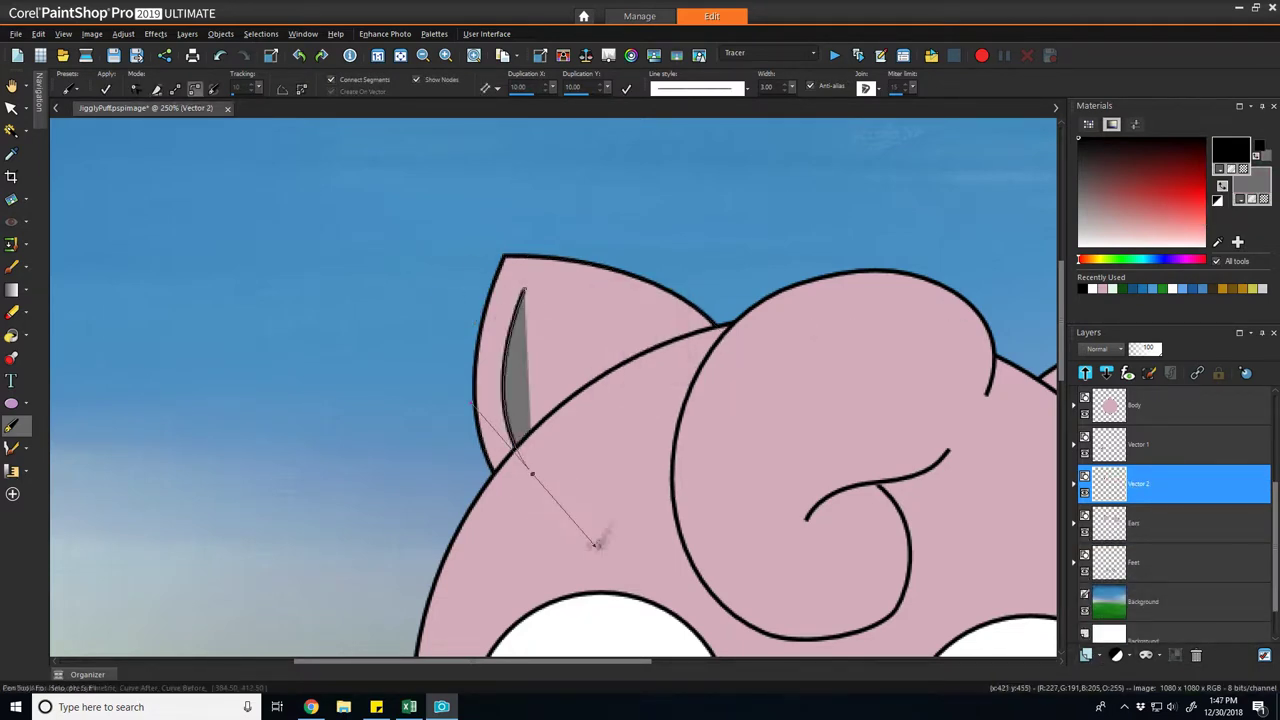
pyautogui.moveTo(656, 371); pyautogui.dragTo(634, 361)
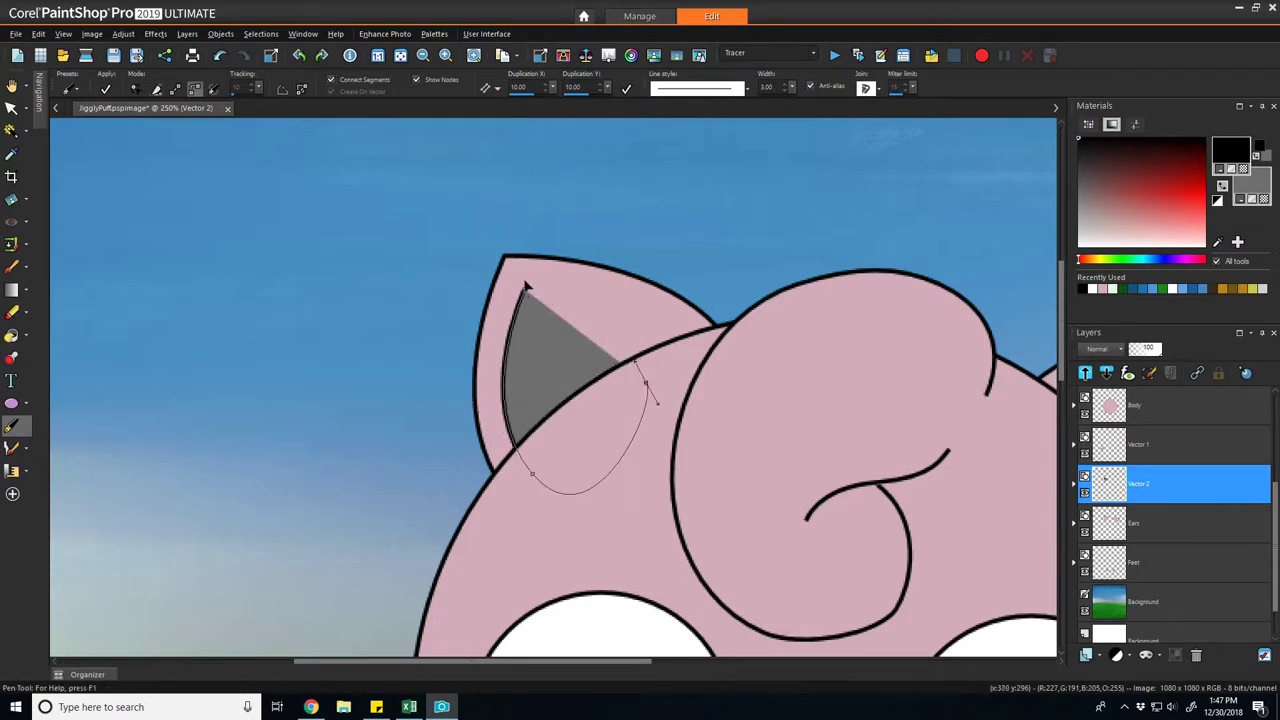
pyautogui.click(521, 281)
pyautogui.scroll(2, 517, 296)
pyautogui.scroll(3, 575, 374)
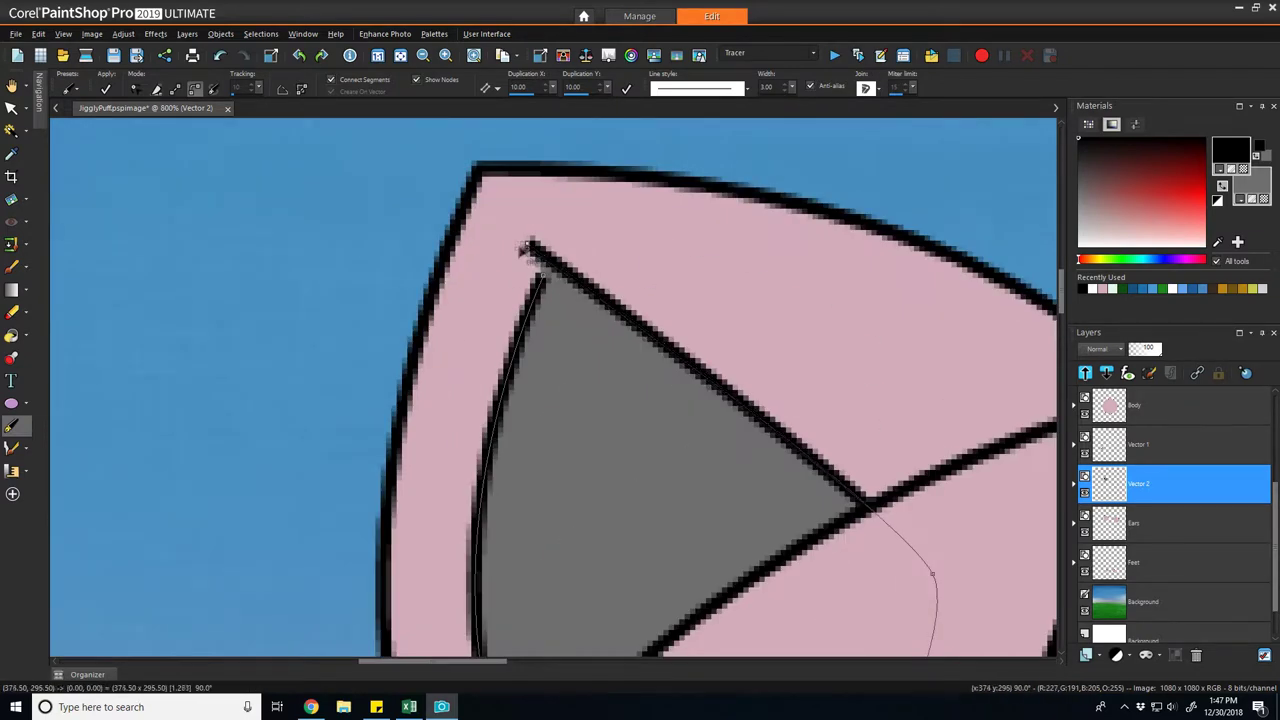
pyautogui.scroll(-2, 588, 315)
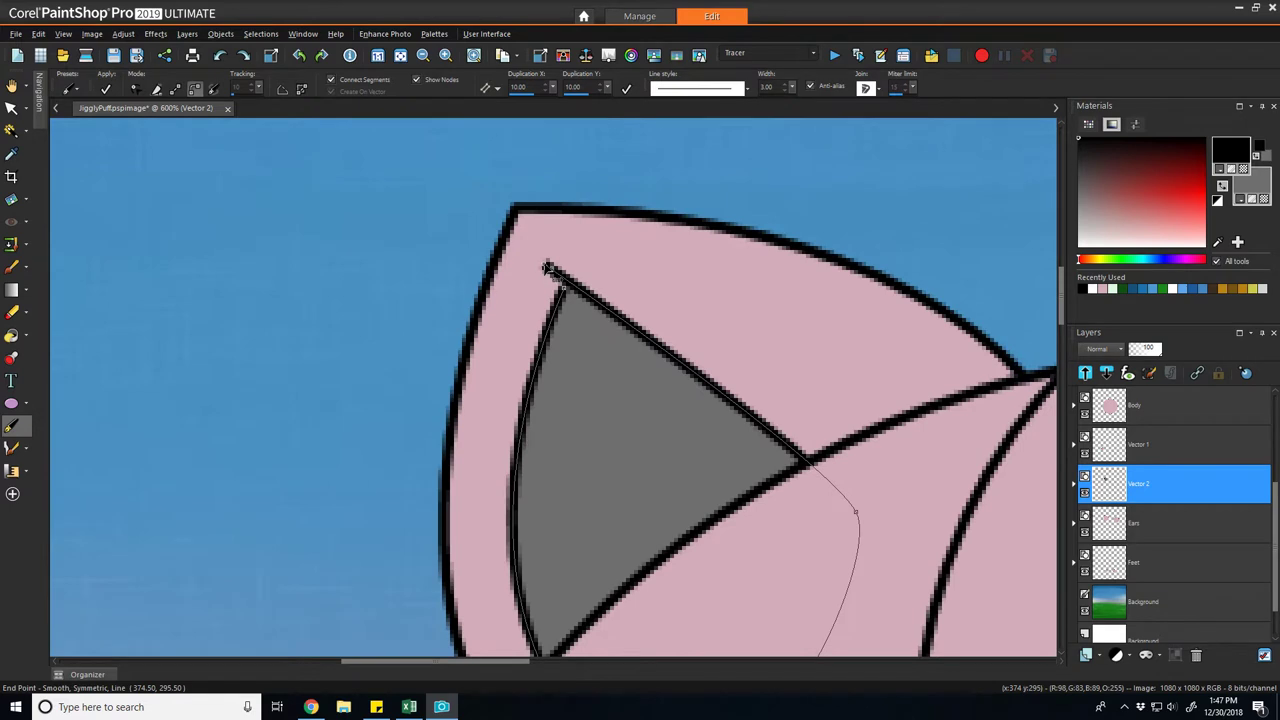
pyautogui.hotkey('ctrl', 'z')
# - Curve the left inner-ear shape back to its tip, make that node a cusp, and add a short crease toward the ear's corner
pyautogui.scroll(-1, 683, 488)
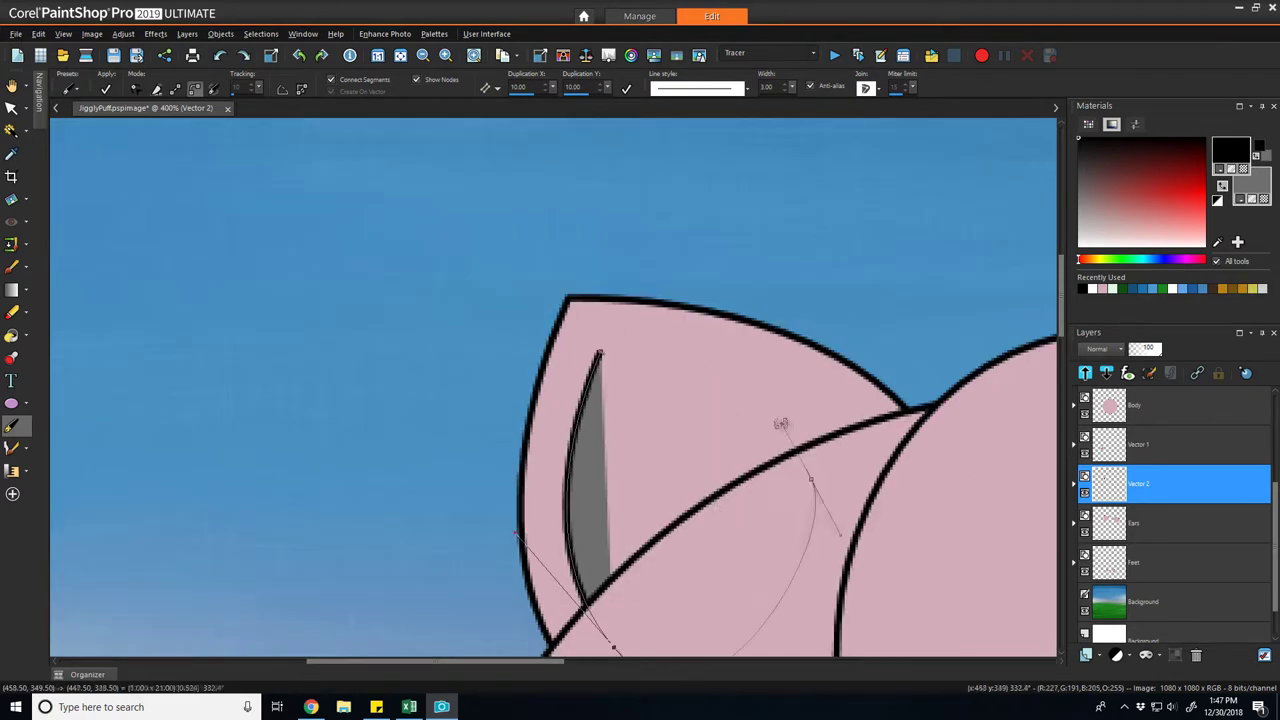
pyautogui.click(598, 344)
pyautogui.moveTo(602, 342); pyautogui.dragTo(570, 298)
pyautogui.scroll(3, 618, 353)
pyautogui.rightClick(592, 334)
pyautogui.moveTo(646, 474)
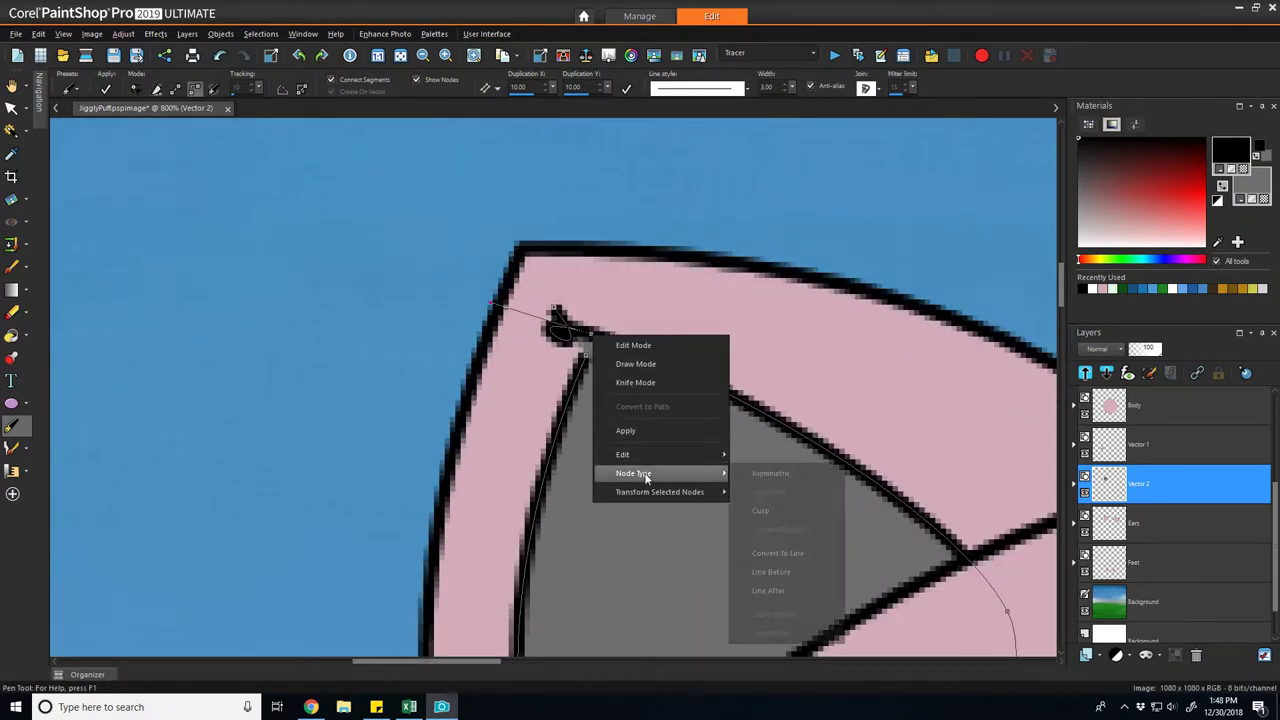
pyautogui.click(752, 511)
pyautogui.moveTo(491, 302); pyautogui.dragTo(587, 335)
pyautogui.click(554, 307)
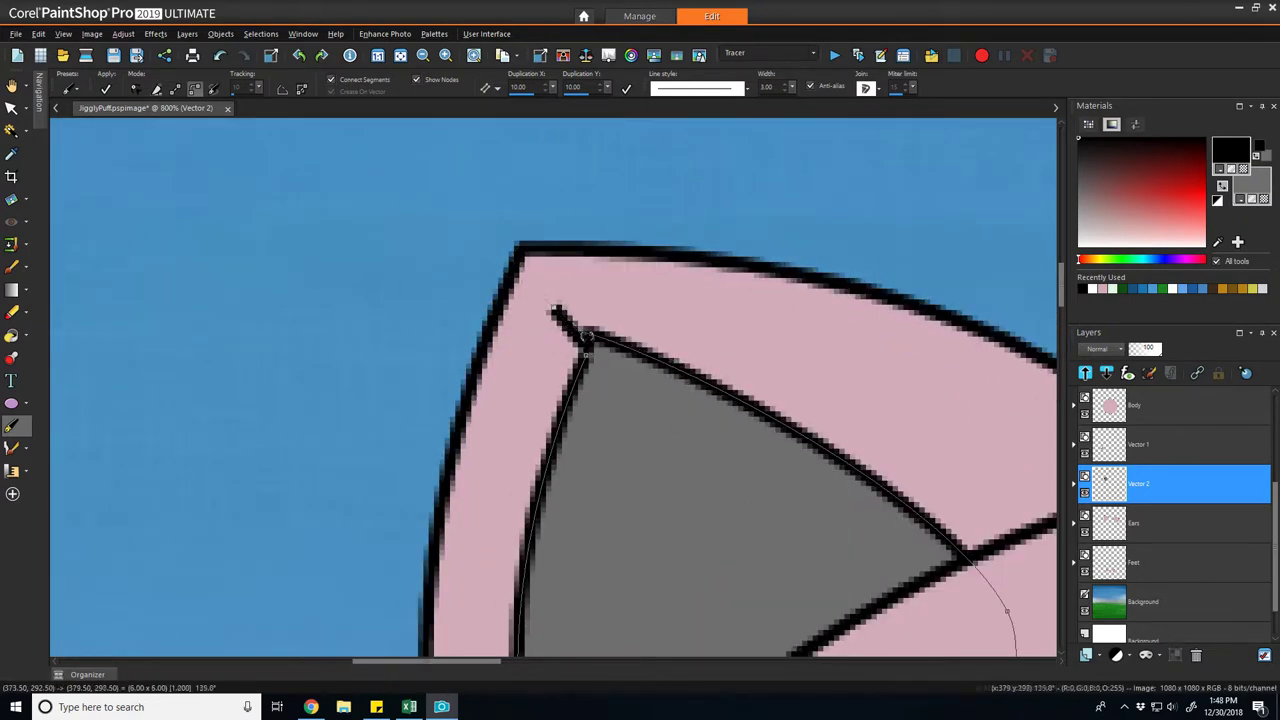
pyautogui.scroll(-5, 613, 414)
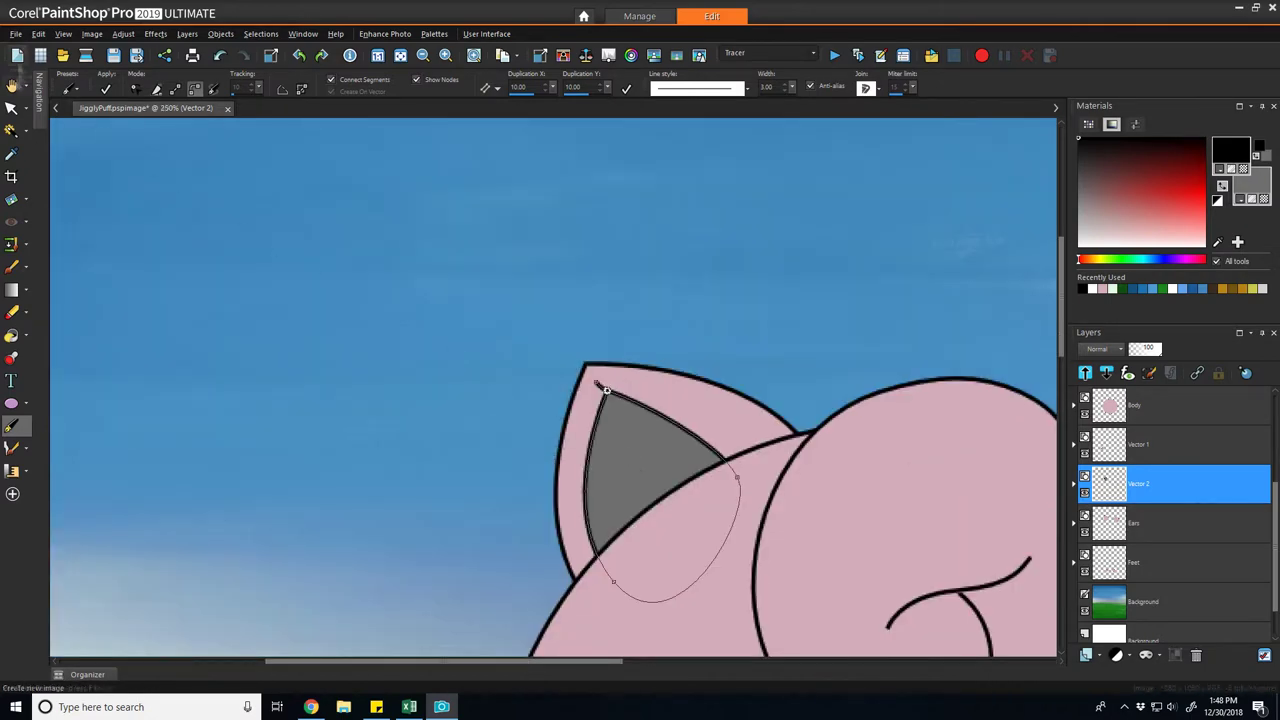
# - Draw a matching curved grey inner-ear shape in the right ear, passing behind the body and returning to the tip
pyautogui.scroll(-5, 663, 334)
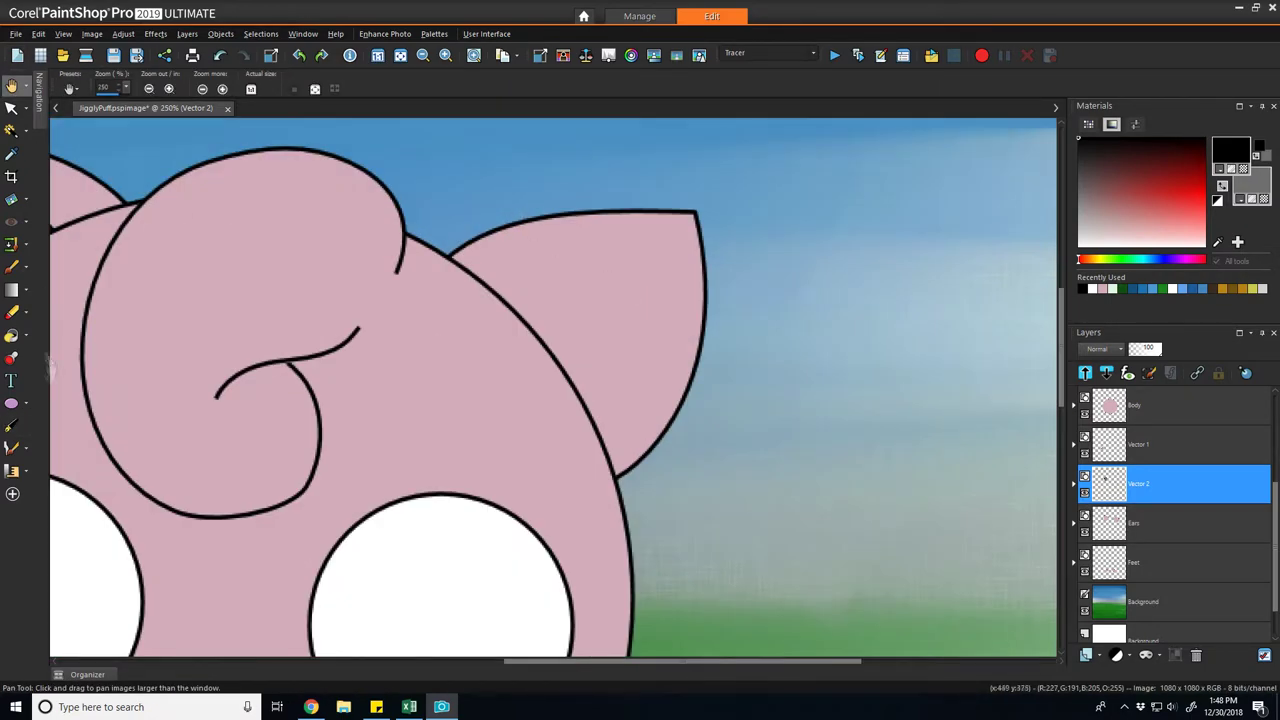
pyautogui.press('v')
pyautogui.click(668, 256)
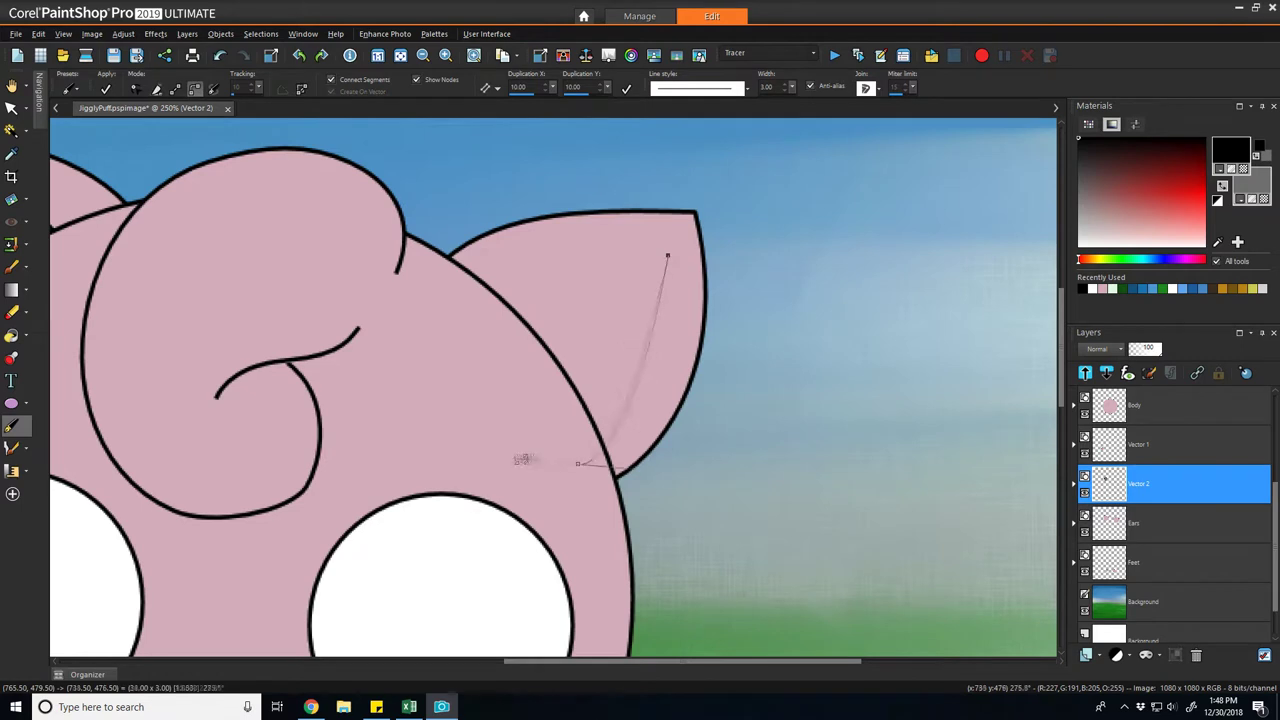
pyautogui.moveTo(571, 430); pyautogui.dragTo(453, 474)
pyautogui.moveTo(458, 307); pyautogui.dragTo(466, 285)
pyautogui.moveTo(663, 242)
pyautogui.mouseDown()
pyautogui.moveTo(820, 254)
pyautogui.moveTo(665, 243)
pyautogui.moveTo(699, 257)
pyautogui.mouseUp()
# - Make the right inner-ear shape's tip node a cusp and extend a short crease line toward the ear's corner
pyautogui.rightClick(664, 242)
pyautogui.moveTo(769, 379)
pyautogui.click(829, 379)
pyautogui.scroll(4, 682, 236)
pyautogui.hotkey('ctrl', 'z')
pyautogui.moveTo(633, 299); pyautogui.dragTo(624, 268)
pyautogui.scroll(-2, 570, 348)
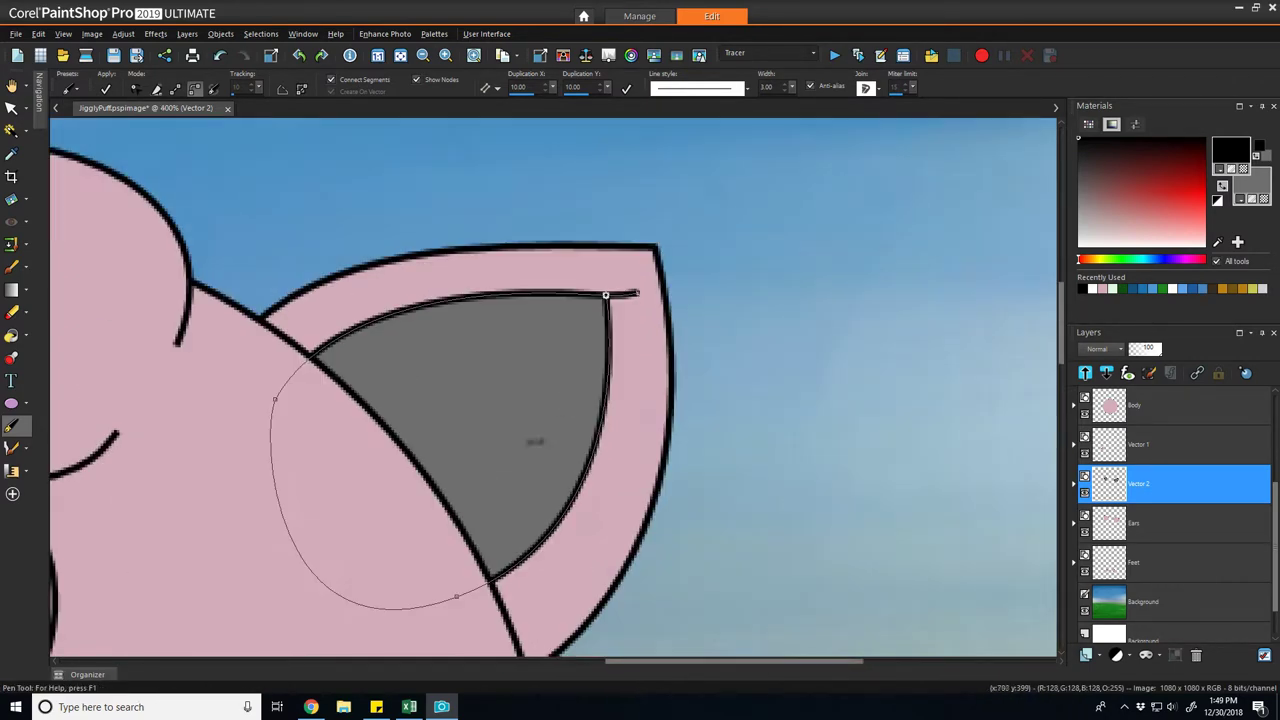
# - Add a new vector layer above the Eyes layer and draw a dark blue circular iris over the right eye
pyautogui.scroll(-5, 286, 323)
pyautogui.scroll(-2, 480, 460)
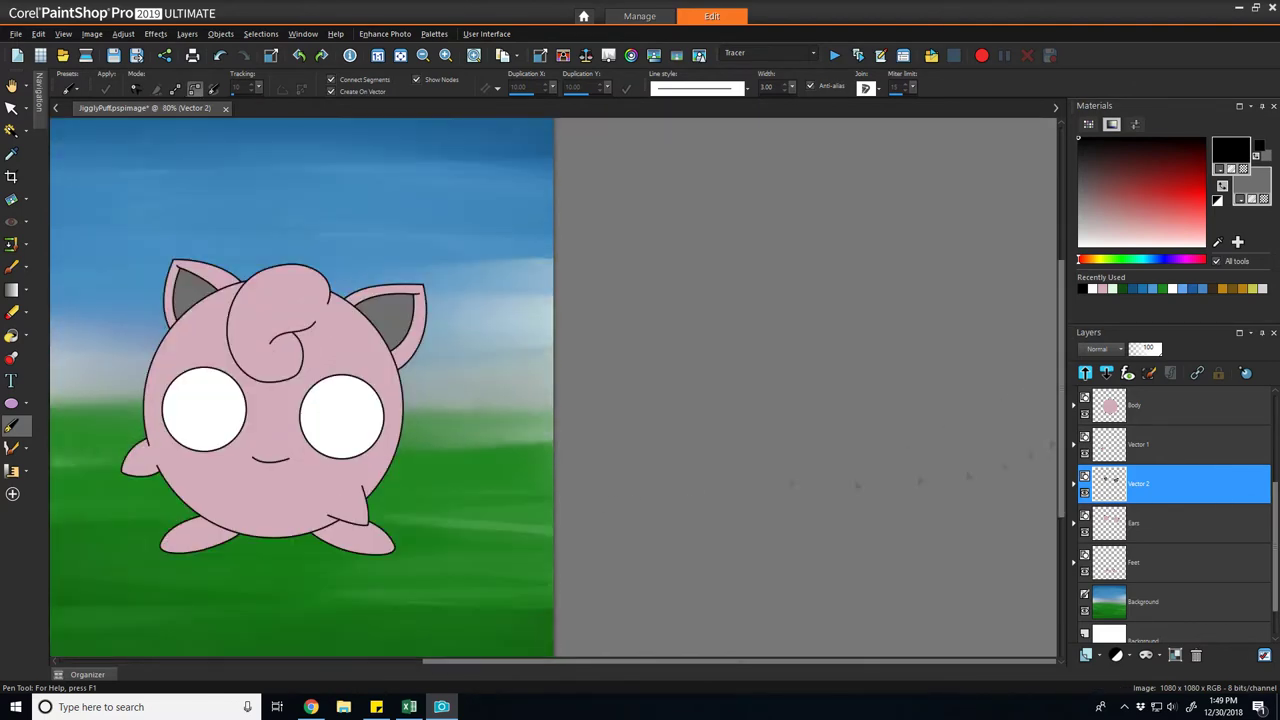
pyautogui.scroll(2, 1170, 520)
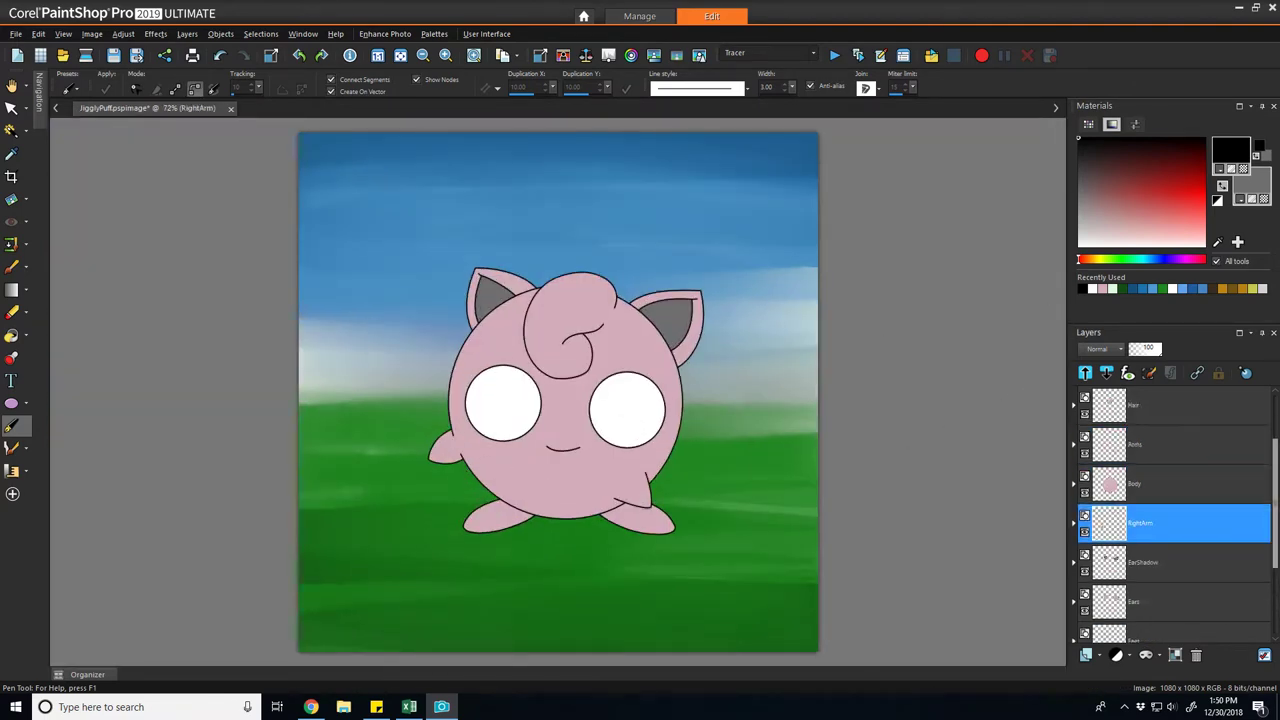
pyautogui.click(1140, 444)
pyautogui.click(1098, 655)
pyautogui.click(1116, 577)
pyautogui.scroll(4, 554, 430)
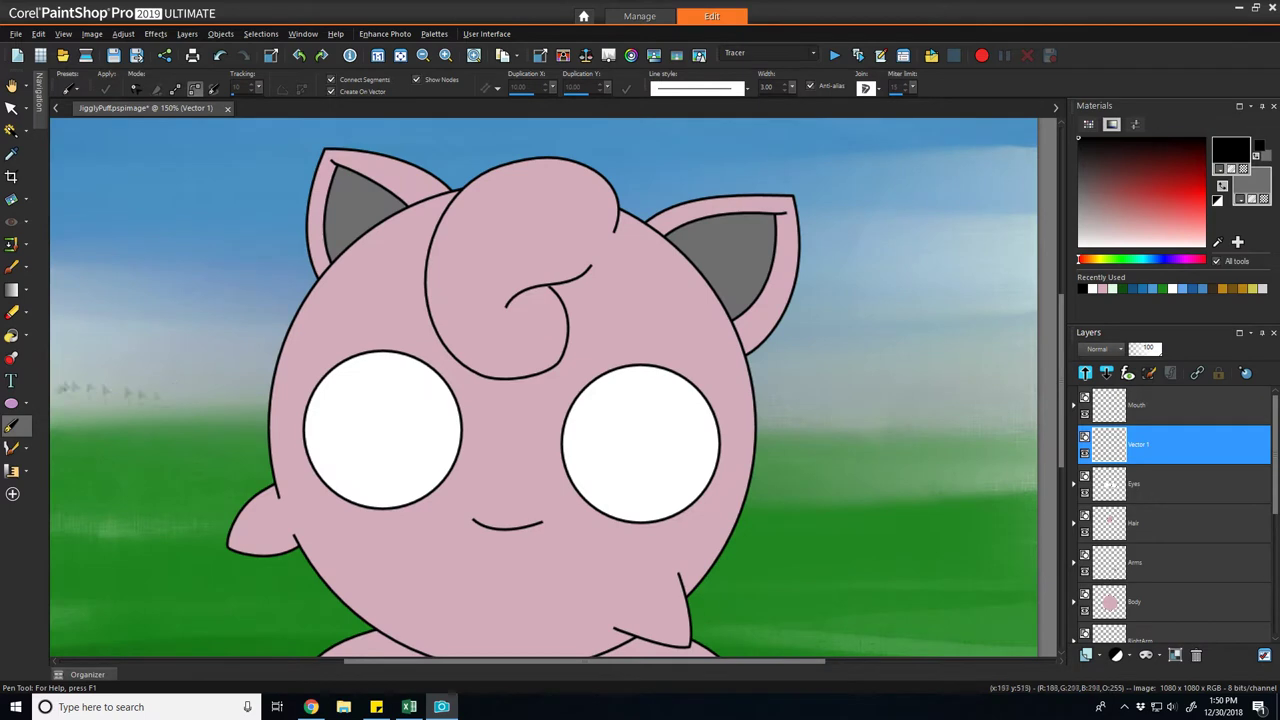
pyautogui.click(26, 403)
pyautogui.click(80, 425)
pyautogui.rightClick(1264, 174)
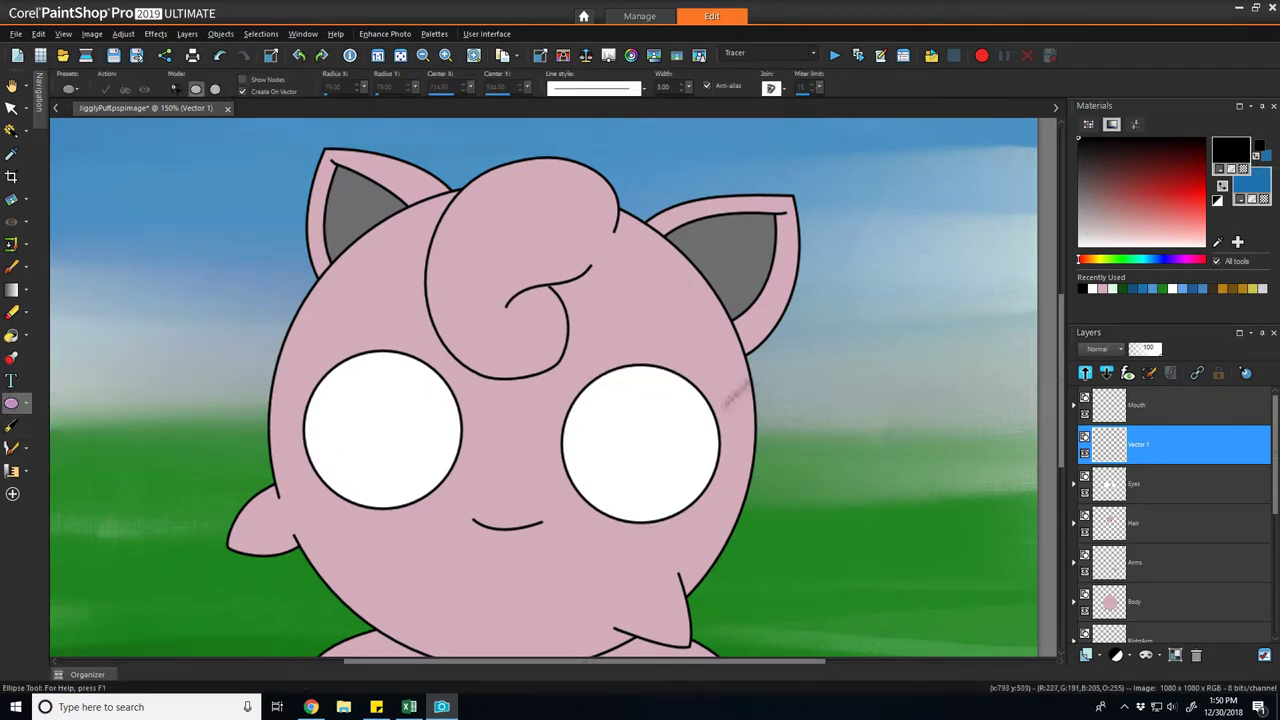
pyautogui.moveTo(603, 380)
pyautogui.mouseDown()
pyautogui.moveTo(706, 457)
pyautogui.moveTo(725, 507)
pyautogui.mouseUp()
# - Enlarge the blue iris and move it against the top of the right eye, leaving a white crescent below
pyautogui.click(11, 107)
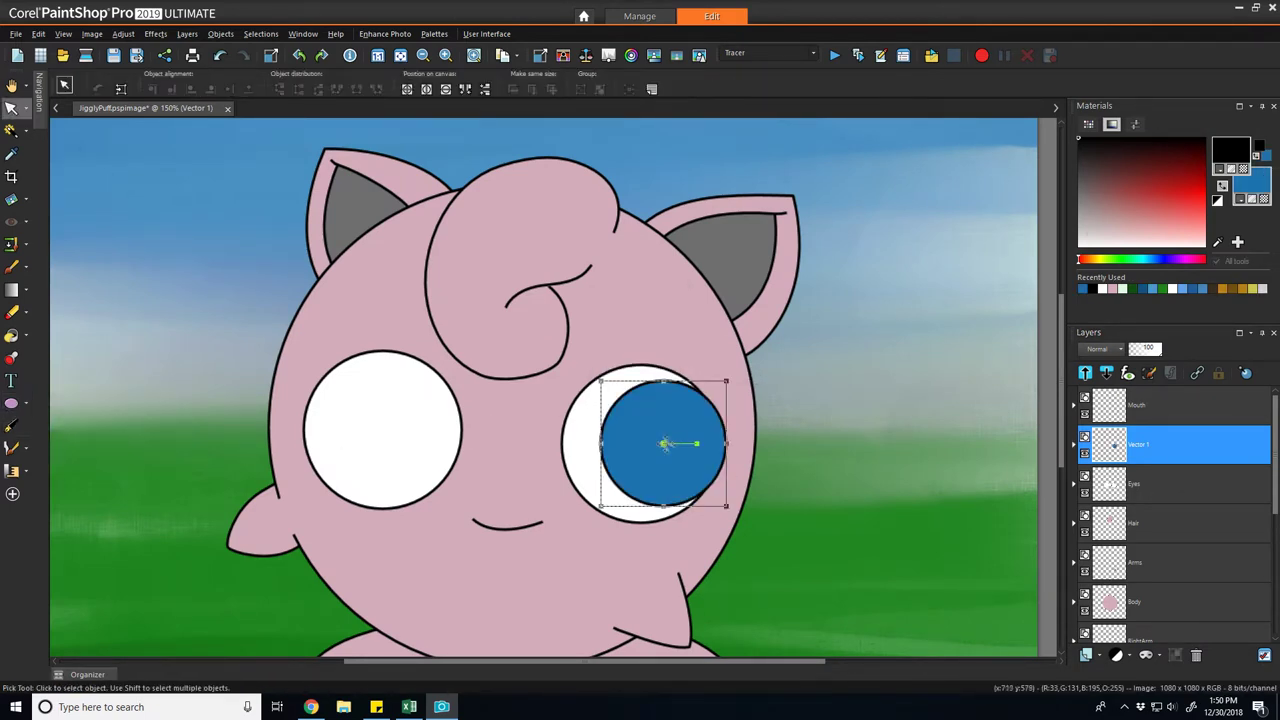
pyautogui.moveTo(665, 443); pyautogui.dragTo(648, 427)
pyautogui.moveTo(710, 490); pyautogui.dragTo(732, 511)
pyautogui.moveTo(659, 437); pyautogui.dragTo(645, 437)
pyautogui.moveTo(719, 513); pyautogui.dragTo(711, 507)
pyautogui.moveTo(641, 431); pyautogui.dragTo(645, 429)
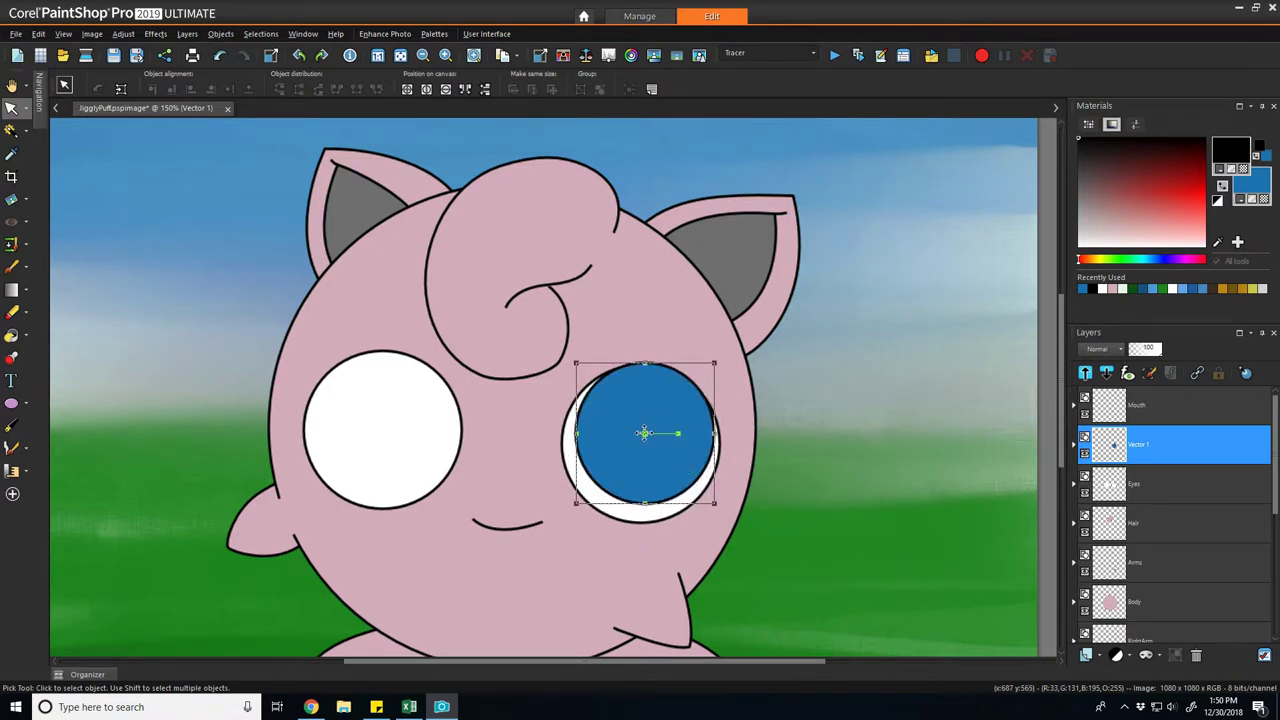
# - Draw a light blue ellipse about 111 × 54 pixels across the lower part of the iris
pyautogui.scroll(2, 799, 509)
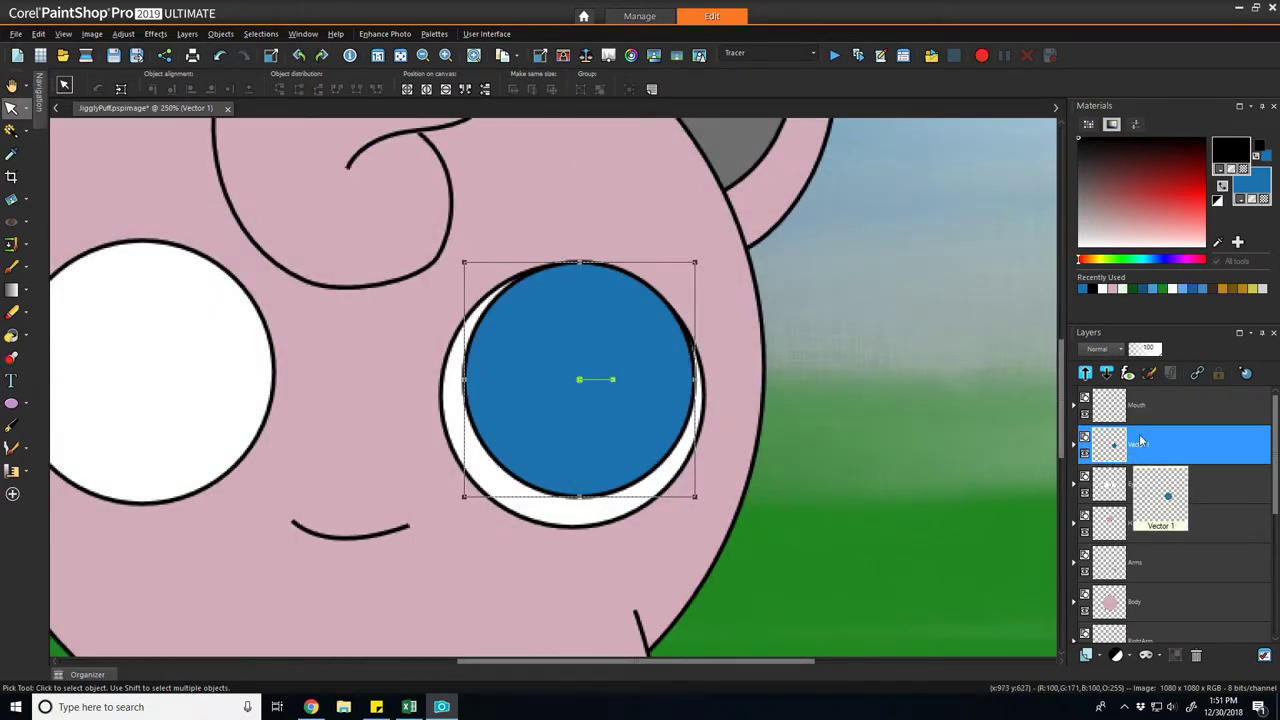
pyautogui.doubleClick(595, 456)
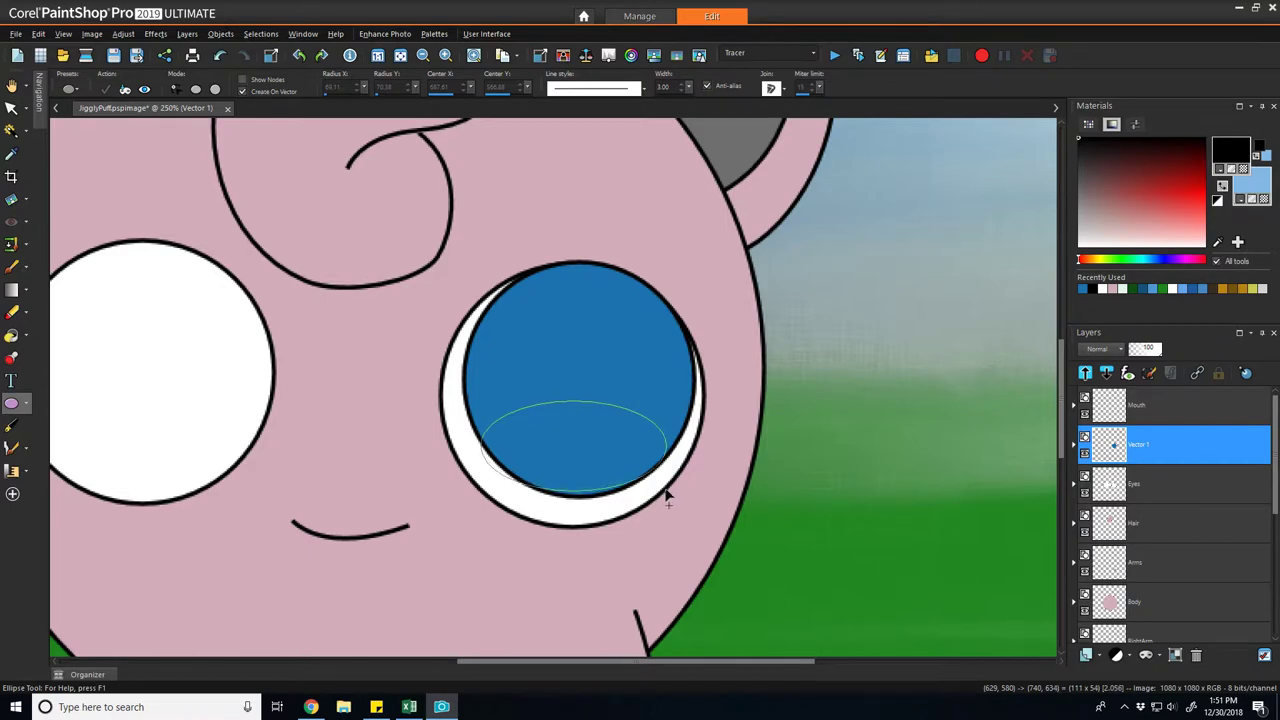
pyautogui.moveTo(667, 495); pyautogui.dragTo(671, 503)
# - Convert the light blue ellipse to a path and move its two side nodes onto the iris outline
pyautogui.scroll(1, 594, 440)
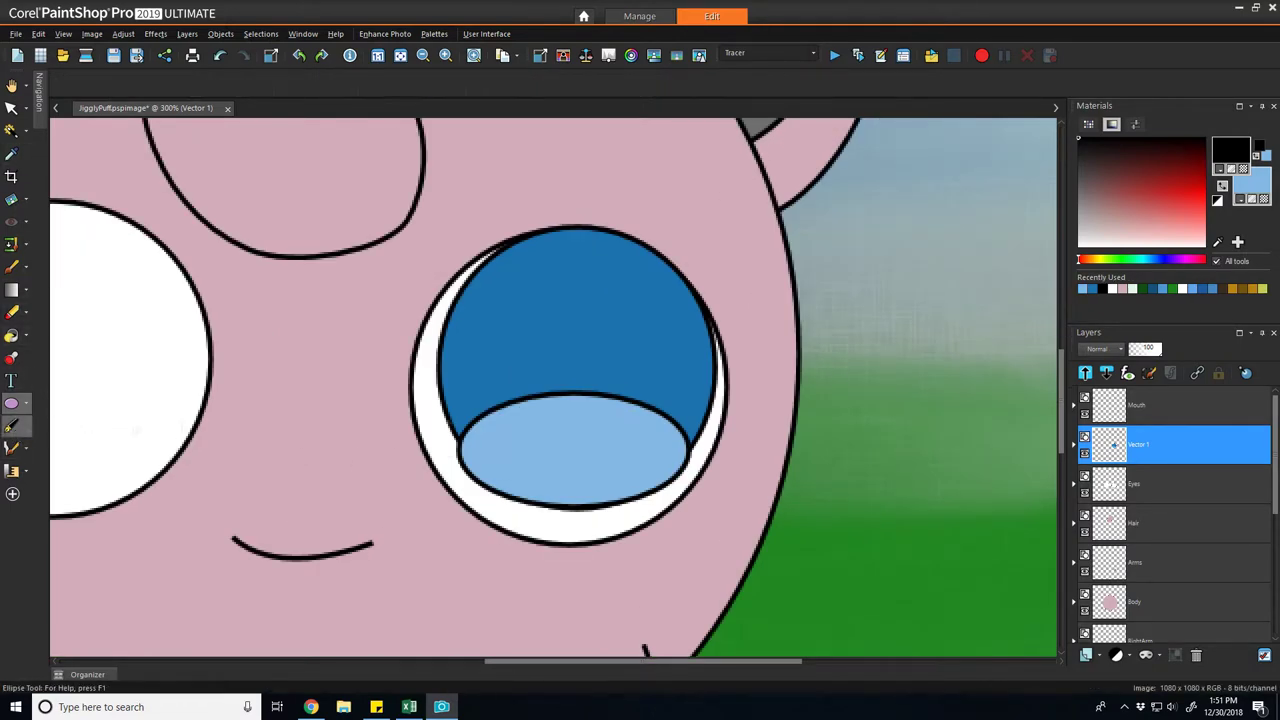
pyautogui.rightClick(473, 426)
pyautogui.click(500, 436)
pyautogui.moveTo(460, 451); pyautogui.dragTo(459, 437)
pyautogui.click(689, 451)
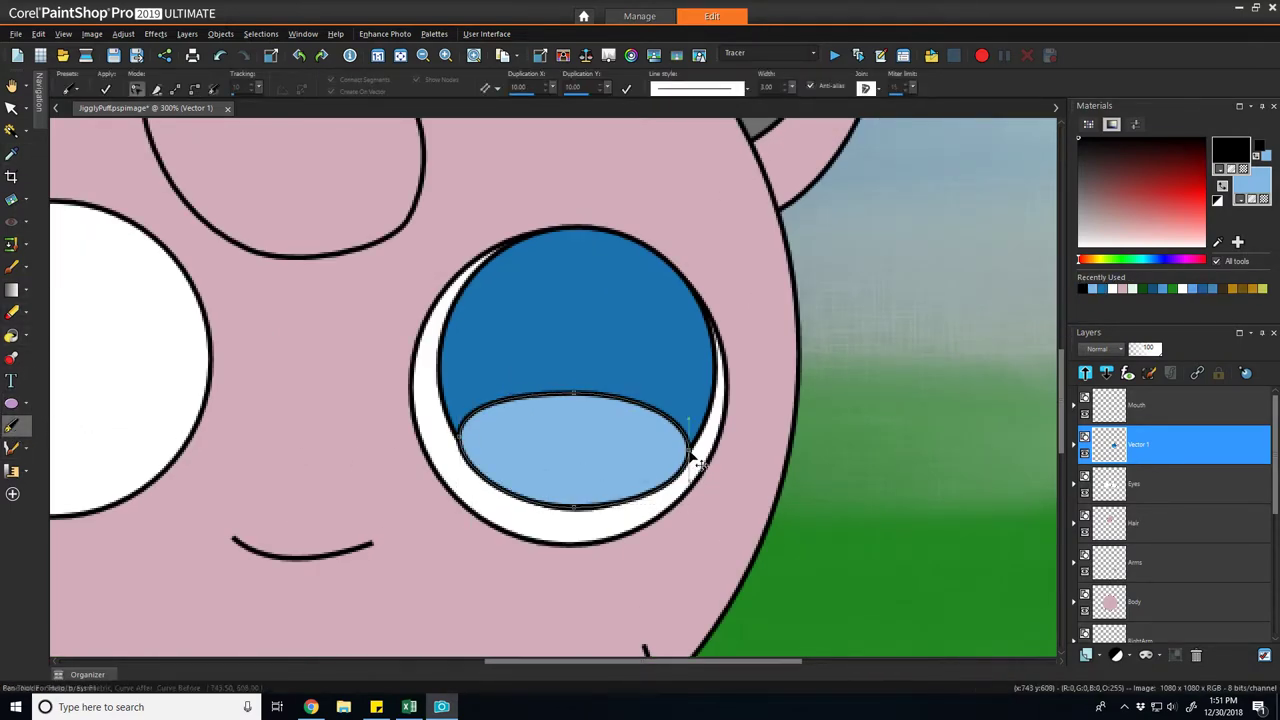
pyautogui.click(696, 456)
pyautogui.scroll(3, 463, 440)
pyautogui.click(456, 420)
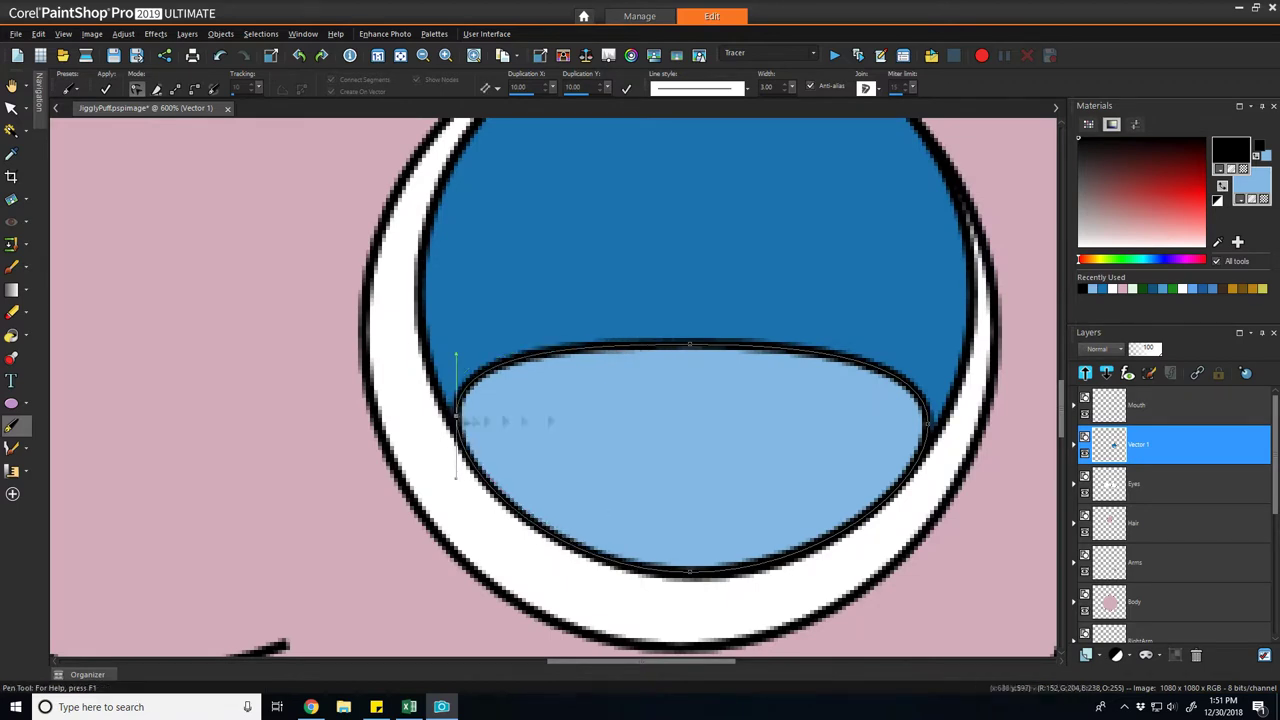
# - Turn the light blue shape's two side nodes into cusps and angle the upper handle inward to form pointed corners
pyautogui.rightClick(458, 417)
pyautogui.moveTo(540, 554)
pyautogui.click(640, 431)
pyautogui.moveTo(456, 354); pyautogui.dragTo(700, 403)
pyautogui.rightClick(930, 424)
pyautogui.moveTo(986, 563)
pyautogui.click(1112, 462)
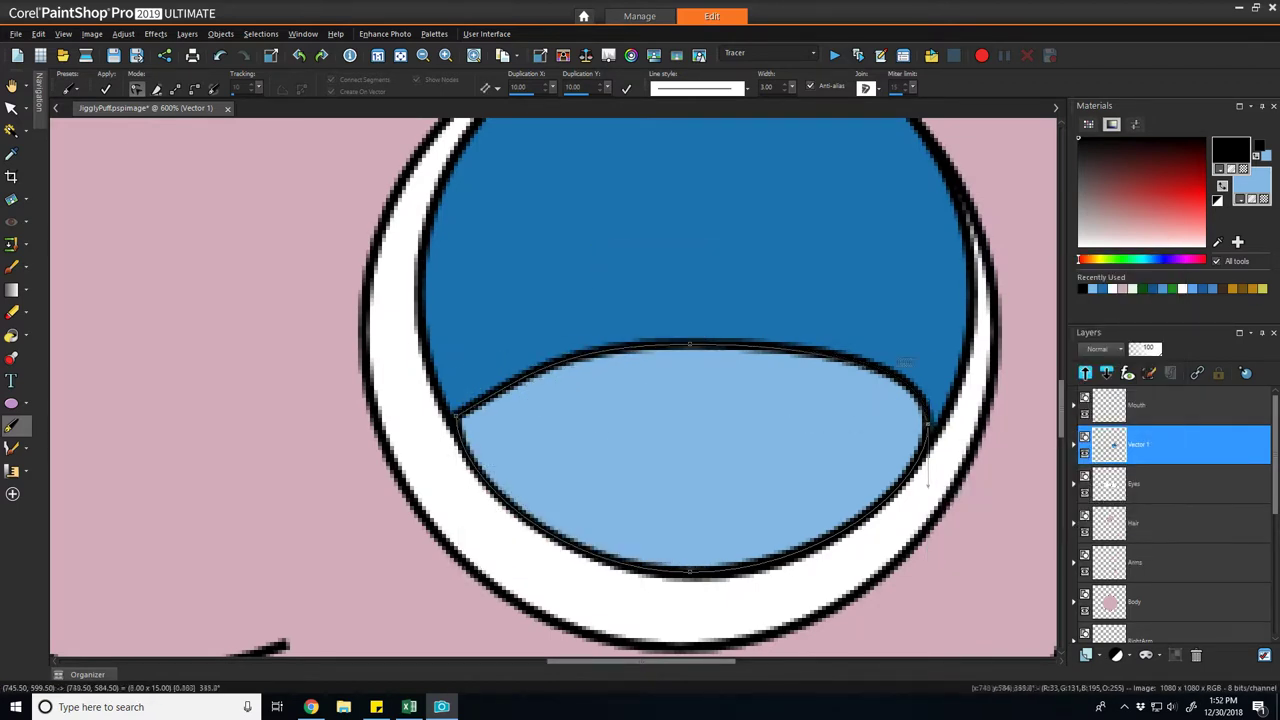
# - Flatten the light blue shape's upper arc by lowering its top node and shortening the handles, and fit the corners to the iris outline
pyautogui.moveTo(690, 346); pyautogui.dragTo(683, 364)
pyautogui.moveTo(820, 364); pyautogui.dragTo(738, 364)
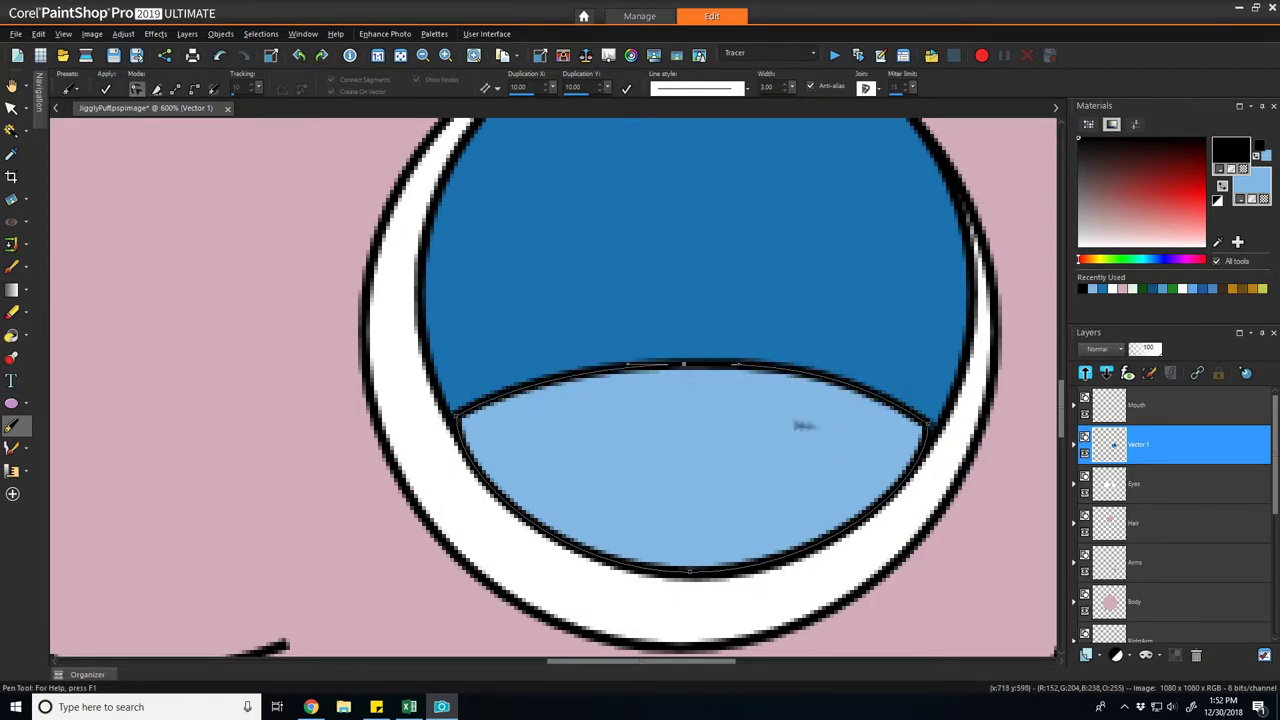
pyautogui.scroll(-2, 803, 422)
pyautogui.moveTo(839, 435); pyautogui.dragTo(843, 434)
pyautogui.moveTo(524, 430); pyautogui.dragTo(520, 429)
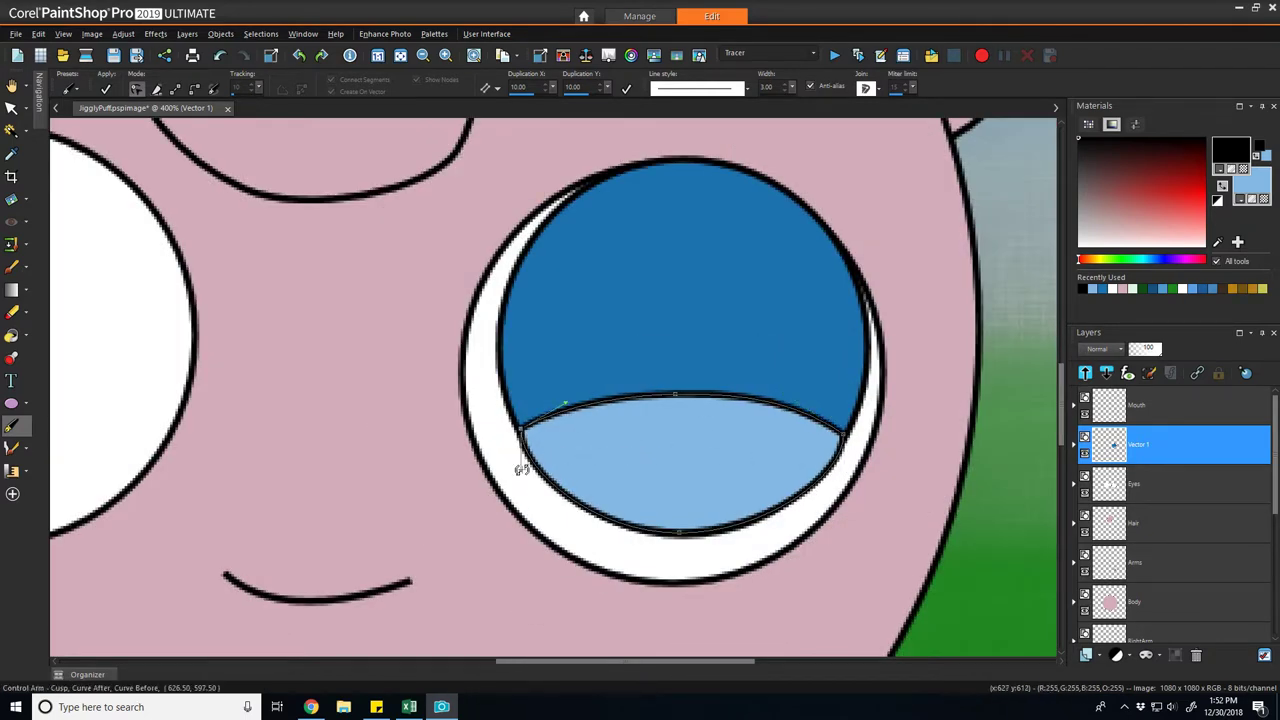
pyautogui.scroll(-2, 639, 489)
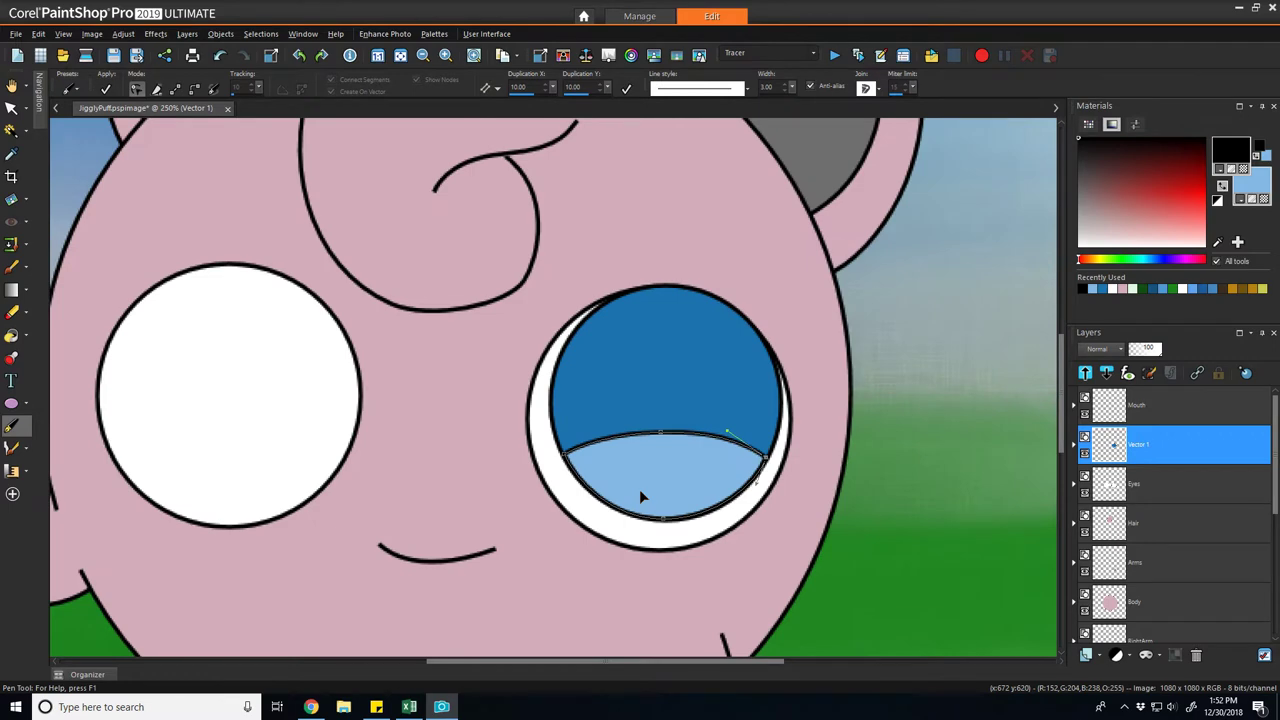
# - Draw a white highlight ellipse at the top of the iris and shift it slightly toward the eye's outer side
pyautogui.scroll(2, 835, 353)
pyautogui.click(12, 403)
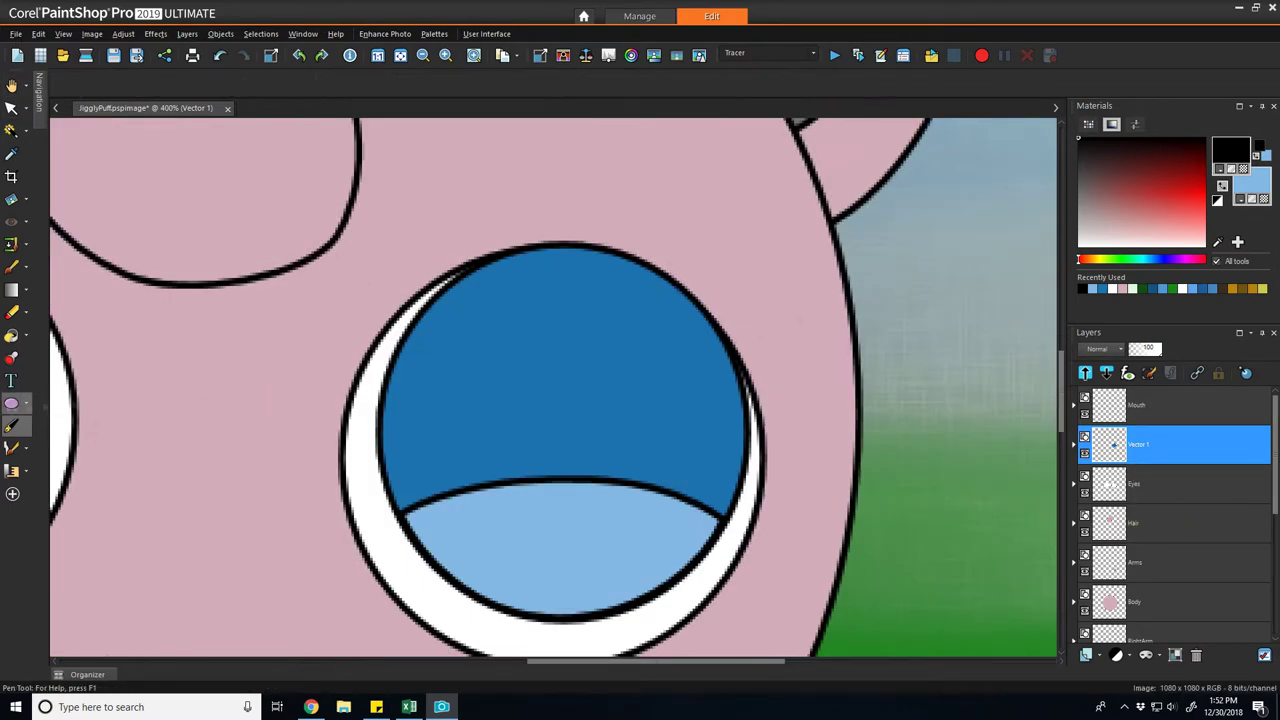
pyautogui.rightClick(1250, 182)
pyautogui.click(655, 314)
pyautogui.moveTo(526, 248); pyautogui.dragTo(662, 362)
pyautogui.press('k')
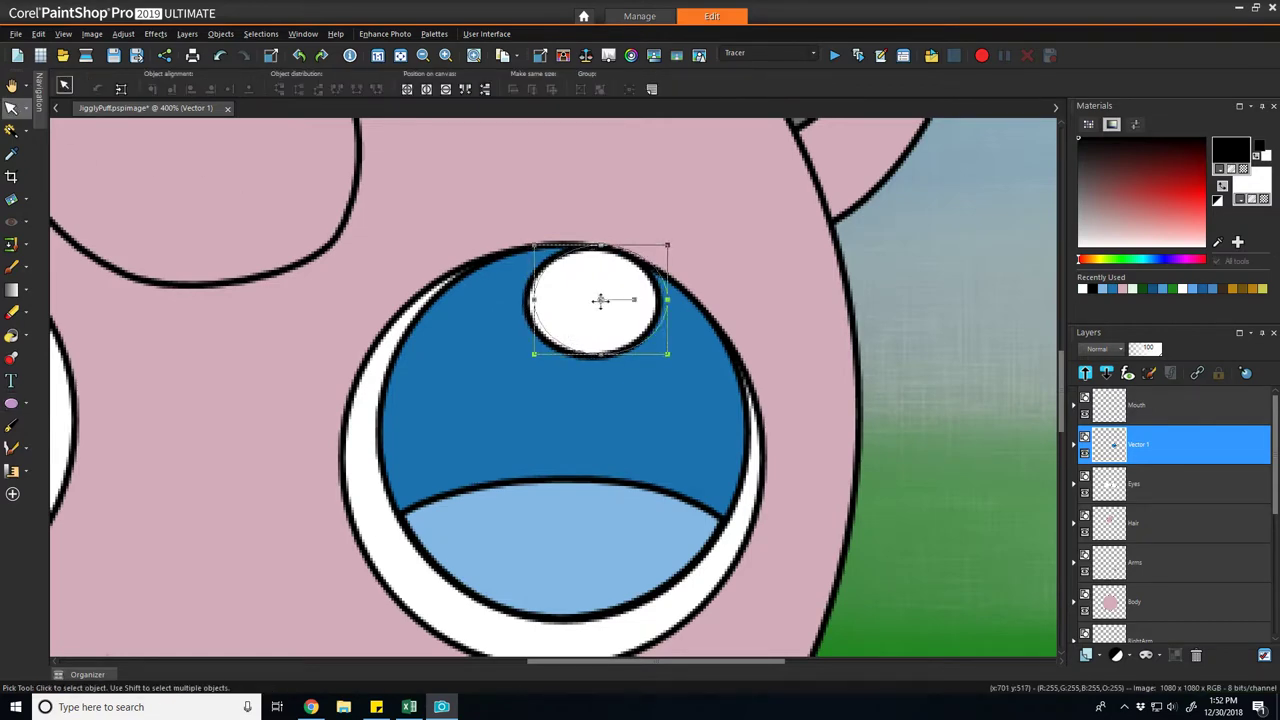
pyautogui.moveTo(600, 297); pyautogui.dragTo(614, 297)
# - Convert the white highlight ellipse to a path and change the node type of its outer side node
pyautogui.scroll(1, 628, 260)
pyautogui.press('v')
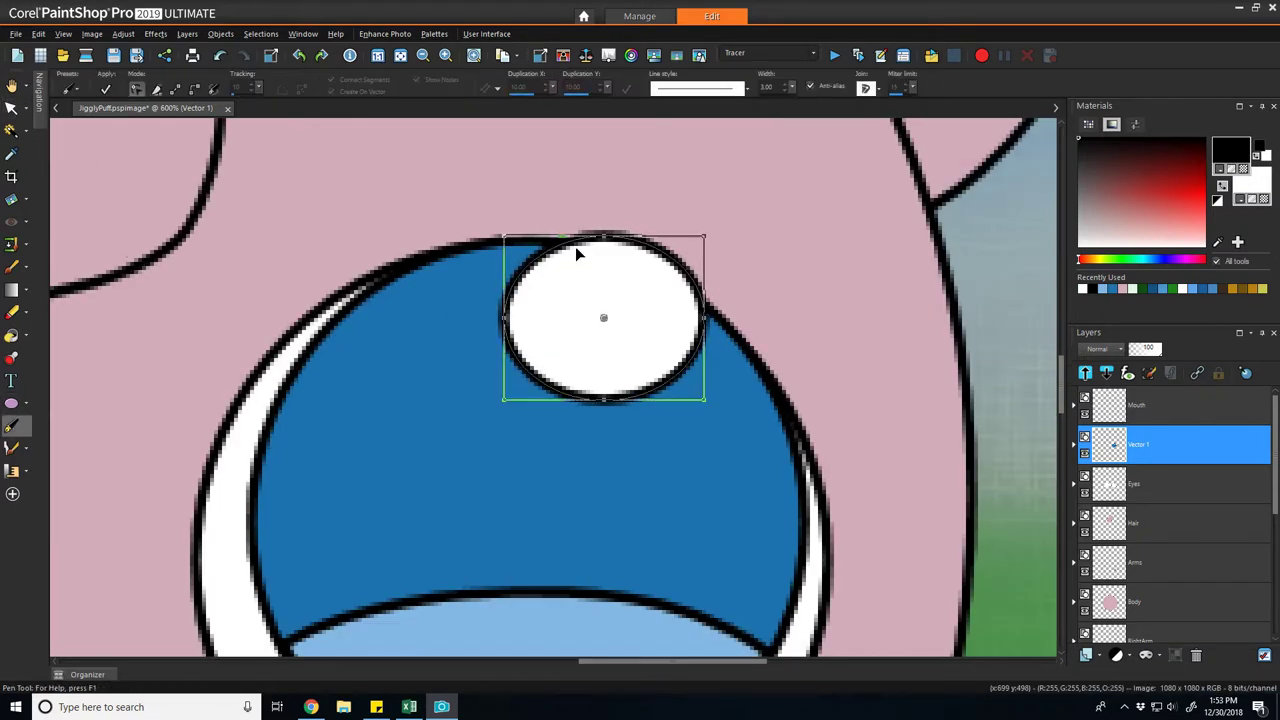
pyautogui.rightClick(575, 246)
pyautogui.click(630, 312)
pyautogui.rightClick(706, 323)
pyautogui.click(900, 480)
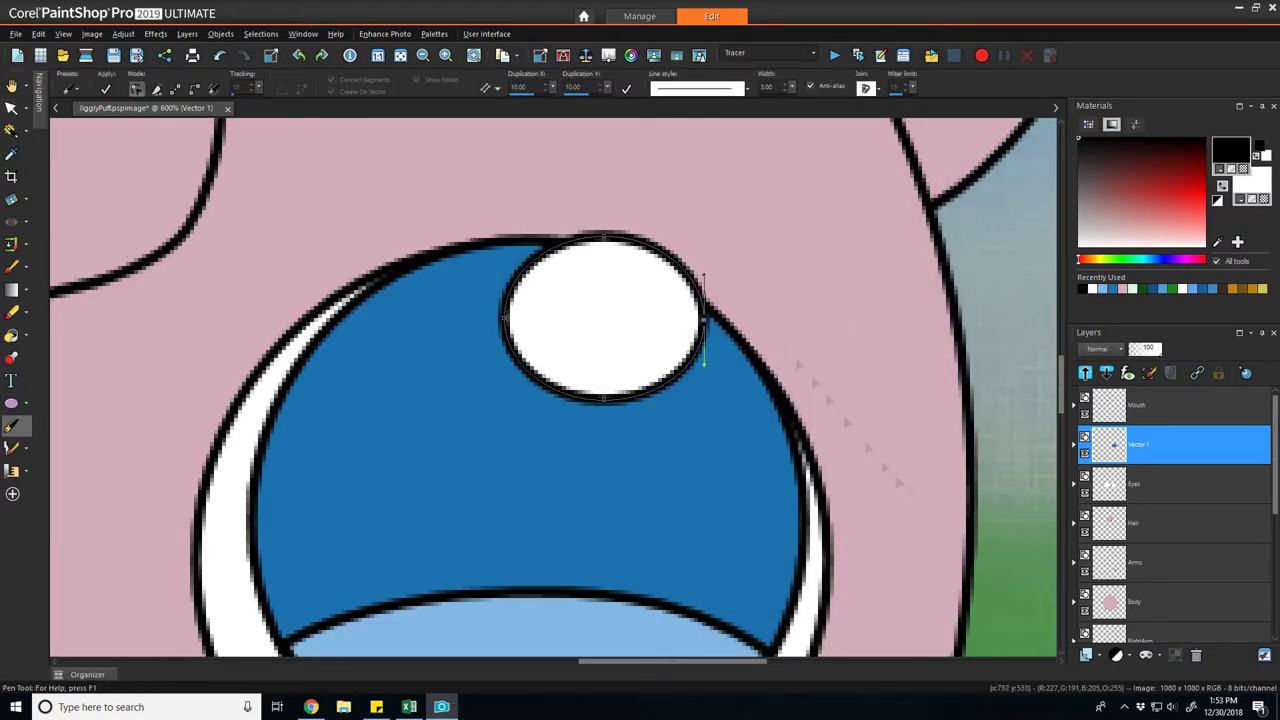
# - Reshape the highlight along the iris outline by shortening the side node's upper handle and adjusting the top node's position and type
pyautogui.moveTo(704, 275); pyautogui.dragTo(700, 298)
pyautogui.moveTo(604, 236); pyautogui.dragTo(646, 256)
pyautogui.rightClick(584, 245)
pyautogui.click(768, 394)
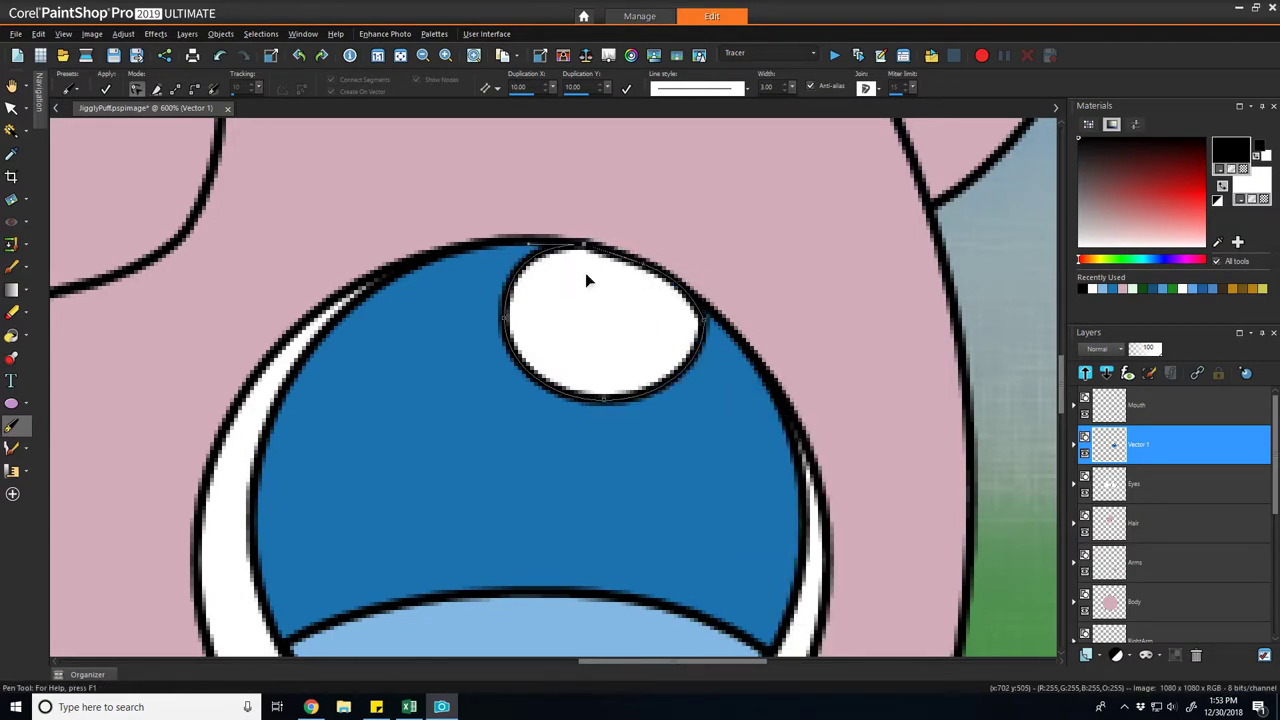
pyautogui.scroll(-4, 585, 275)
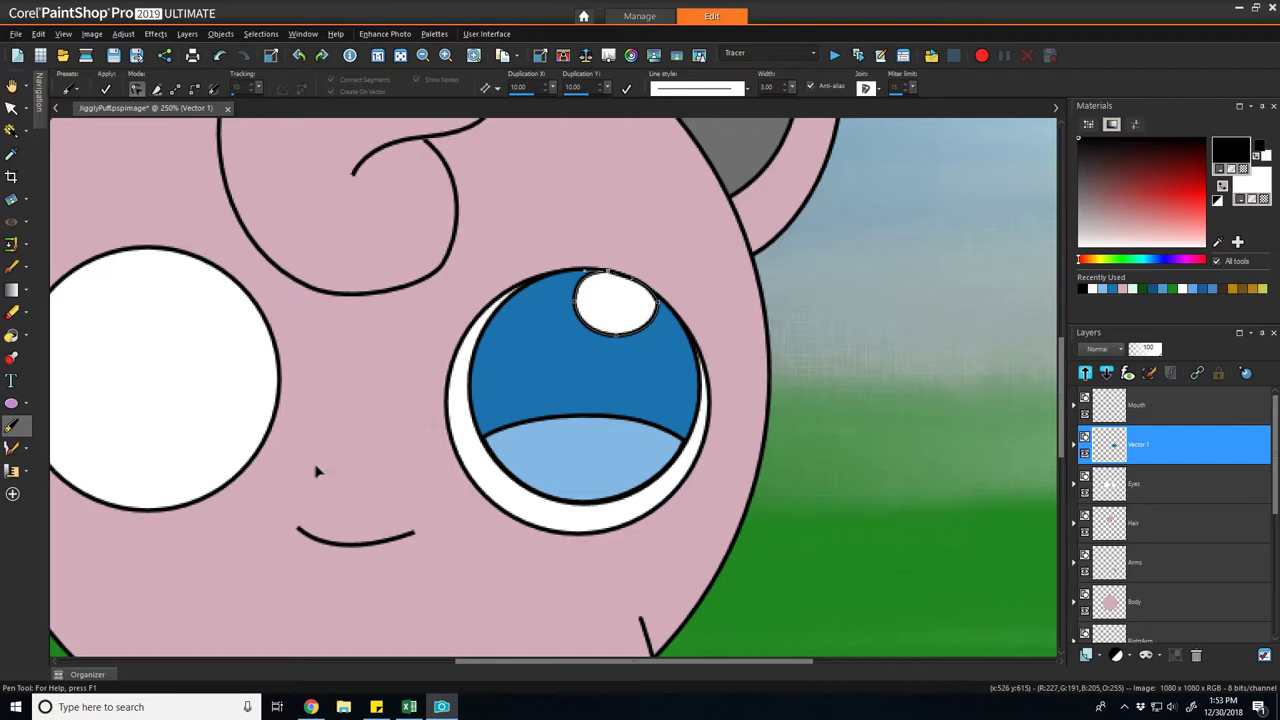
# - Select all shapes of the finished blue eye and group them
pyautogui.scroll(-3, 290, 481)
pyautogui.press('space')
pyautogui.scroll(2, 171, 445)
pyautogui.press('k')
pyautogui.click(286, 409)
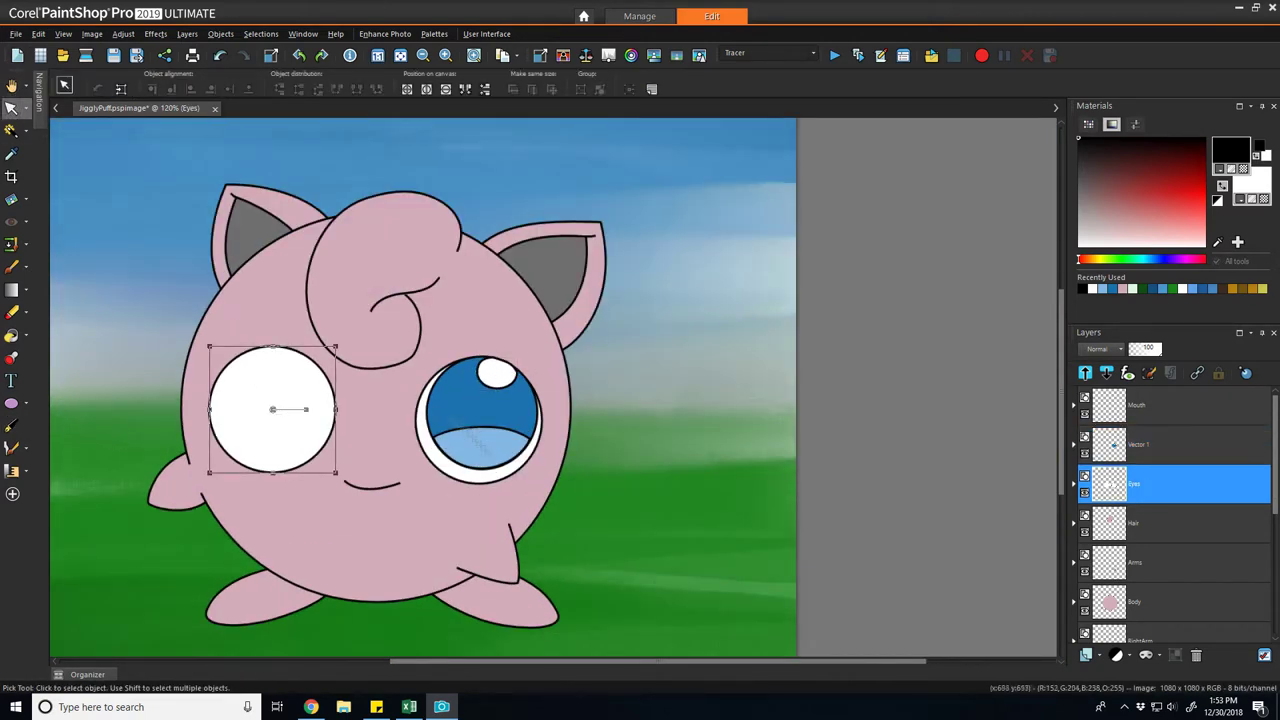
pyautogui.moveTo(886, 346); pyautogui.dragTo(416, 486)
pyautogui.hotkey('ctrl', 'g')
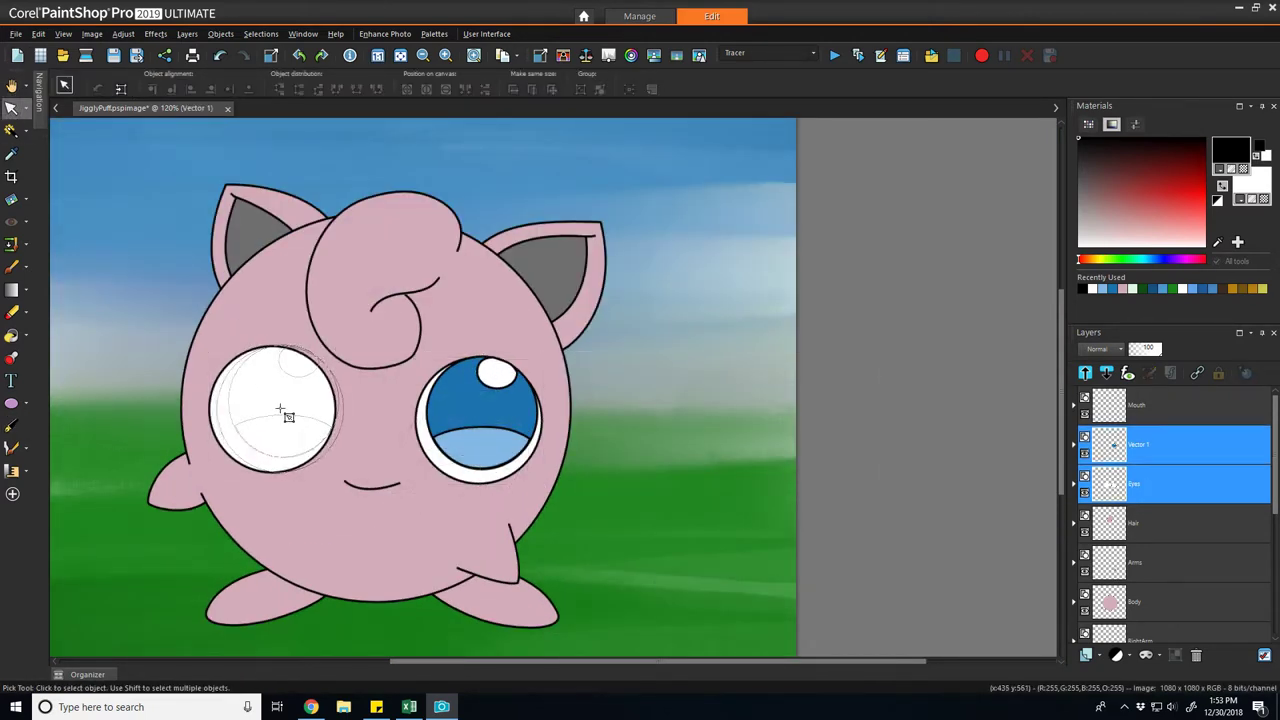
# - Place a copy of the detailed eye over the plain white eye and delete the plain white circle
pyautogui.click(280, 409)
pyautogui.click(214, 423)
pyautogui.press('Delete')
# - Select the copied eye on the character's image-left side and nudge it slightly outward and down
pyautogui.click(88, 310)
pyautogui.scroll(-4, 154, 474)
pyautogui.moveTo(257, 343); pyautogui.dragTo(566, 431)
pyautogui.moveTo(254, 308); pyautogui.dragTo(568, 474)
pyautogui.scroll(4, 568, 465)
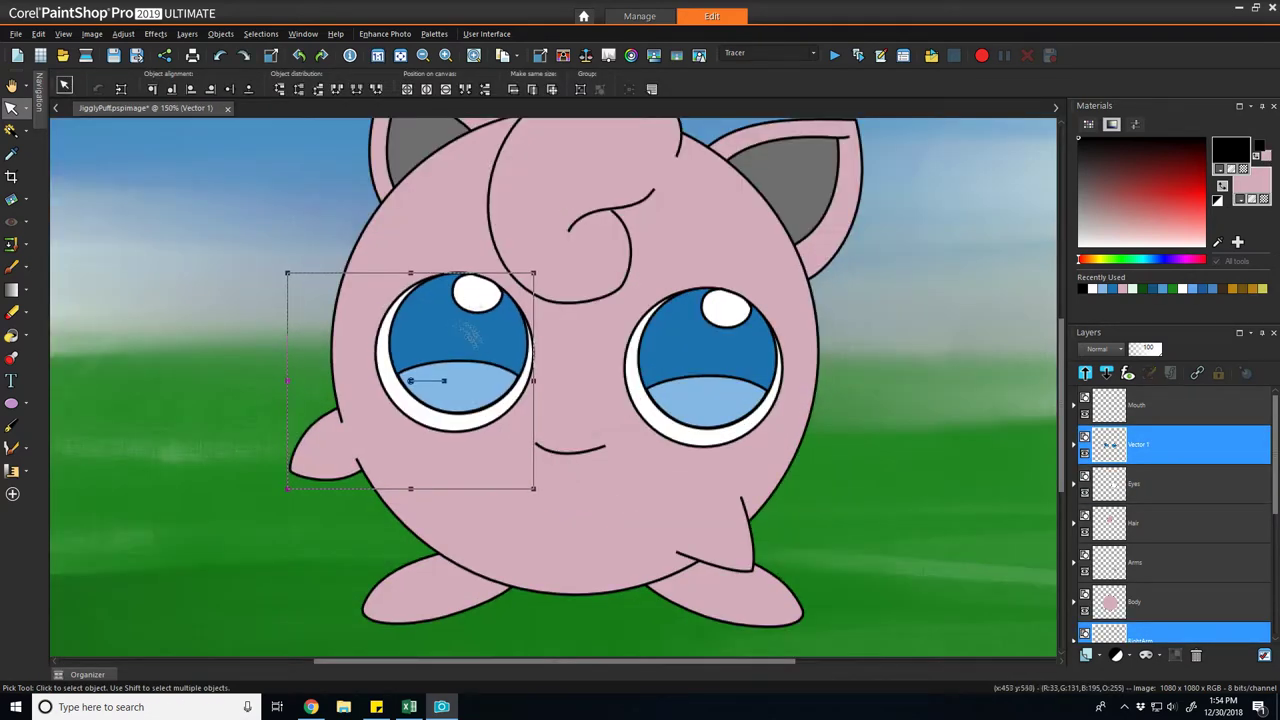
pyautogui.scroll(-3, 405, 370)
pyautogui.click(406, 370)
pyautogui.keyDown('shift'); pyautogui.click(395, 385); pyautogui.keyUp('shift')
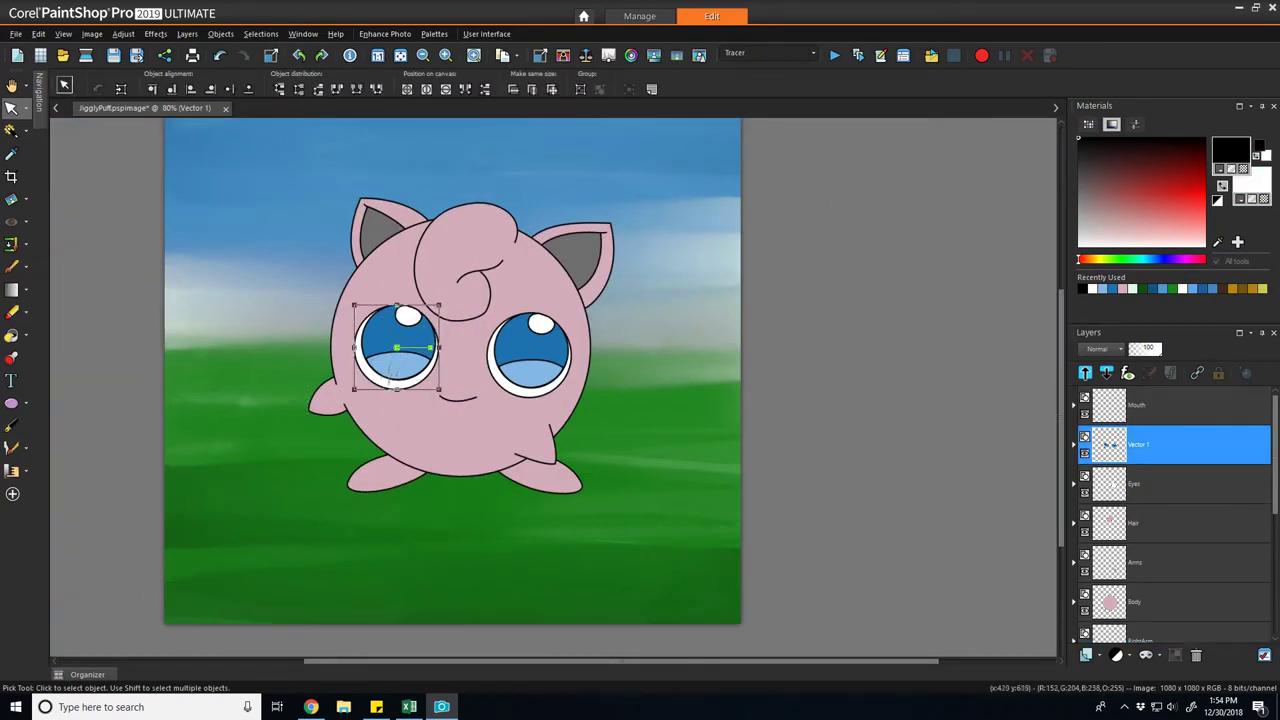
pyautogui.moveTo(387, 372); pyautogui.dragTo(384, 375)
pyautogui.click(12, 86)
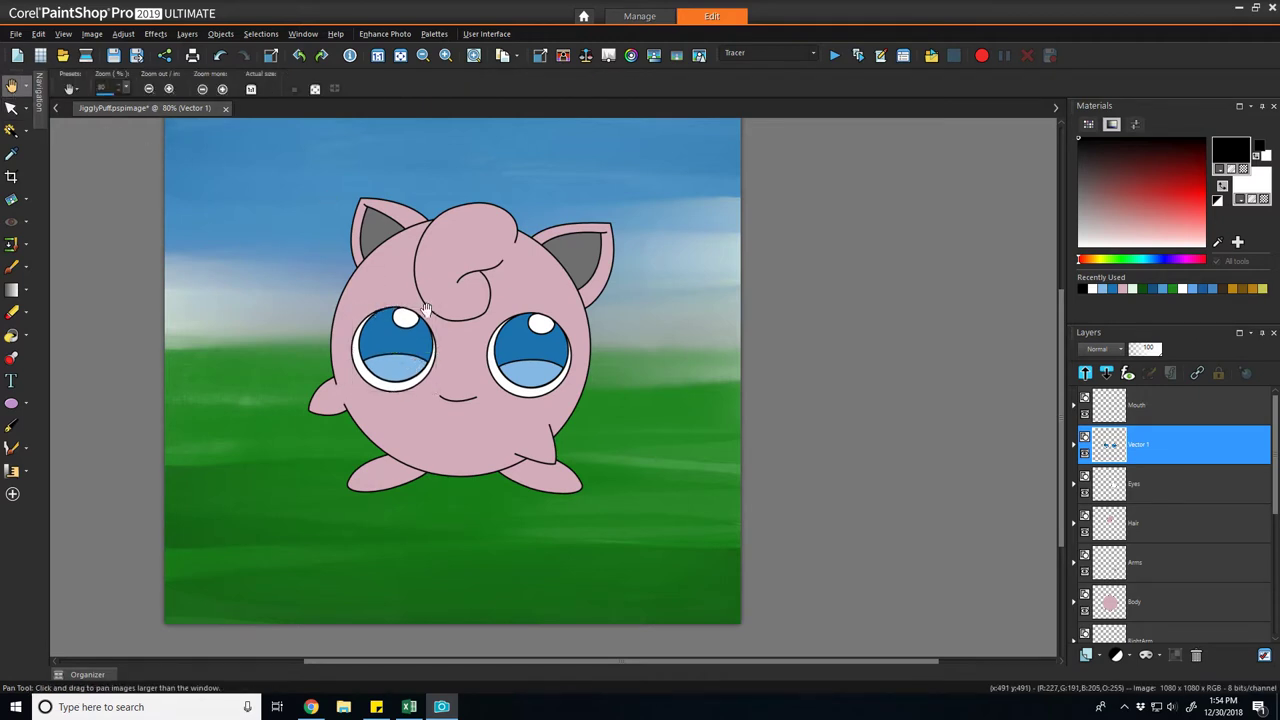
pyautogui.scroll(-1, 770, 287)
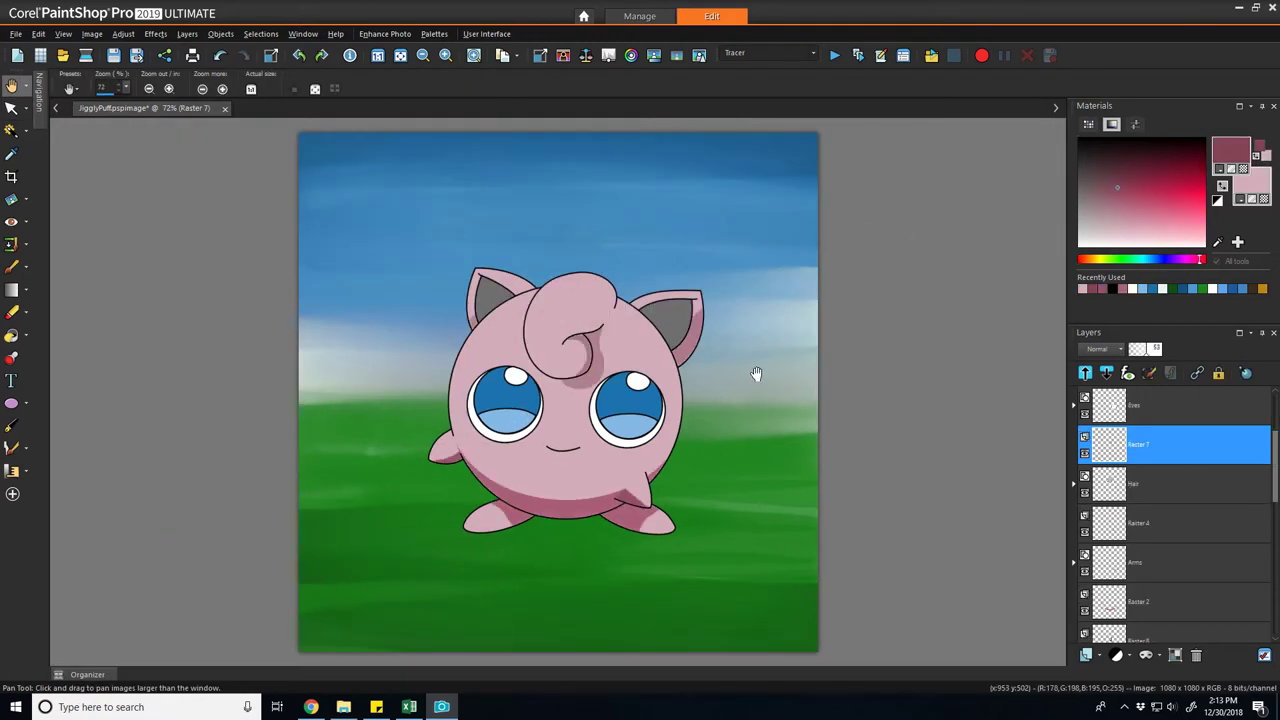
# - Add a vector layer above the painted Background layer and activate the Ellipse tool
pyautogui.scroll(-3, 1175, 500)
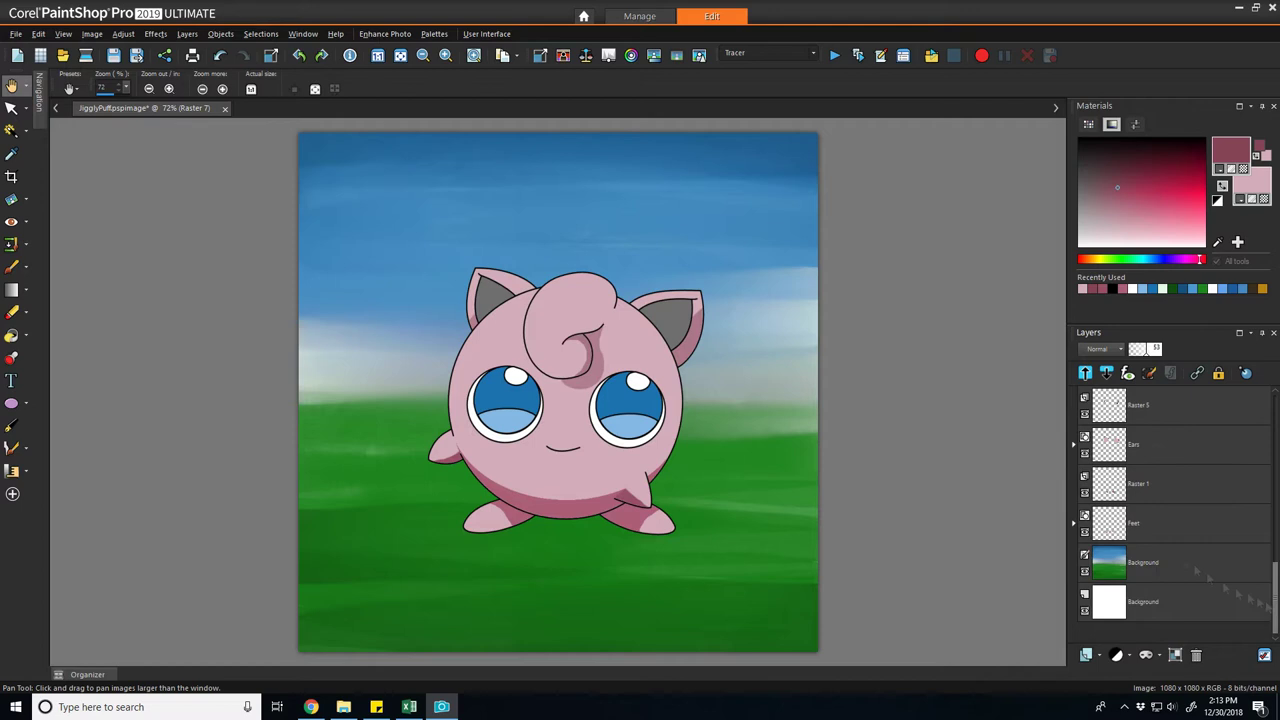
pyautogui.click(1175, 562)
pyautogui.click(26, 404)
pyautogui.click(70, 425)
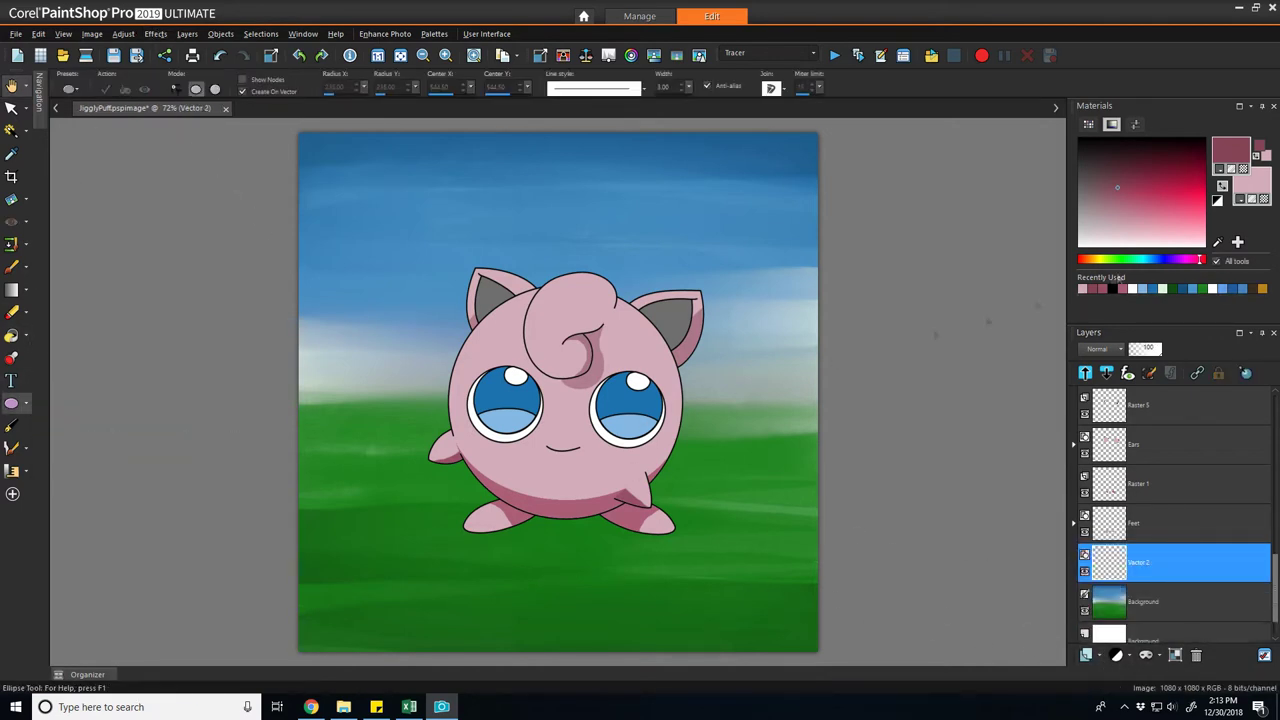
# - Turn off the outline colour and set the fill to very dark green, #092509
pyautogui.click(1243, 169)
pyautogui.rightClick(1262, 182)
pyautogui.click(674, 332)
pyautogui.click(1262, 182)
pyautogui.click(734, 388)
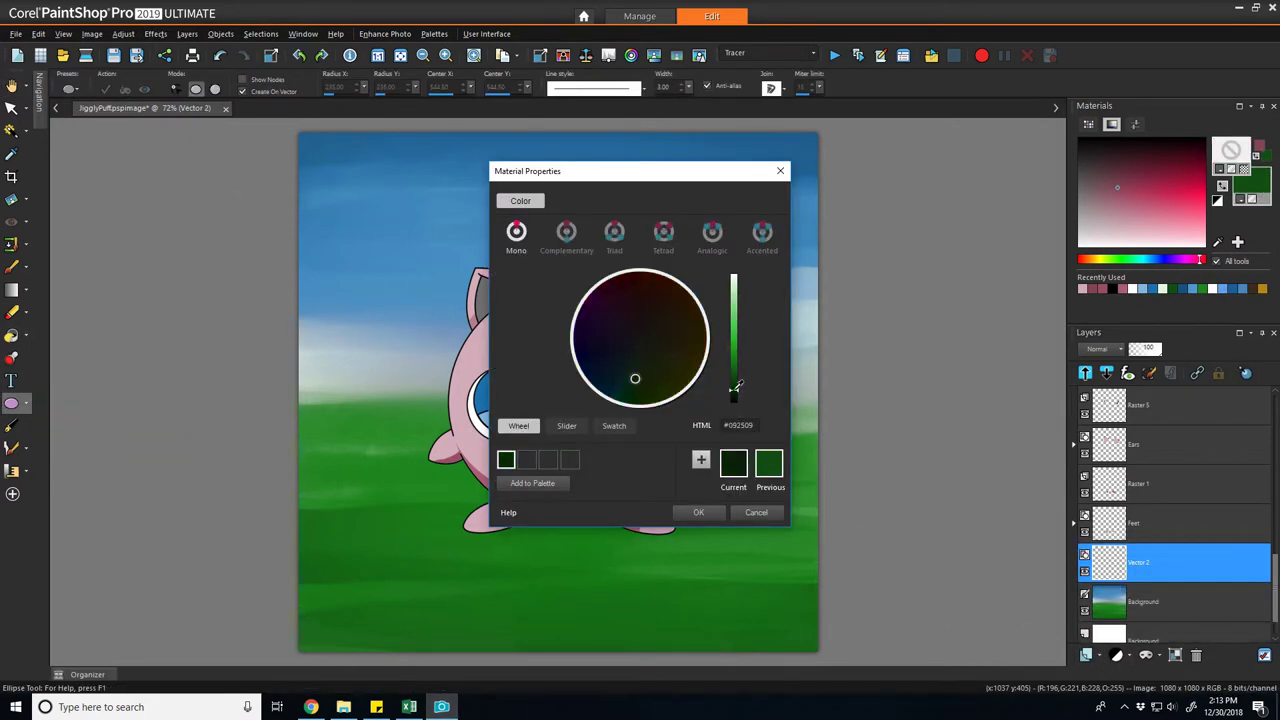
pyautogui.click(697, 511)
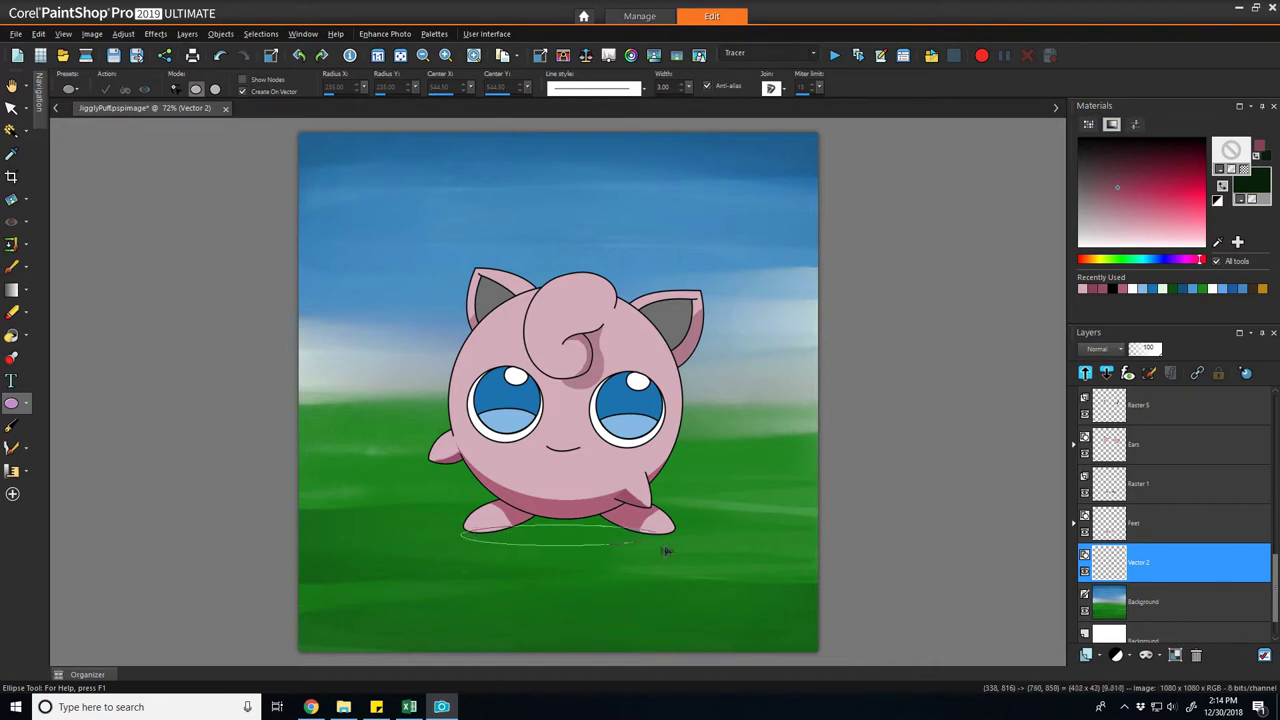
# - Draw a flat shadow ellipse under the character's feet, about 460 pixels wide and 34 pixels high
pyautogui.moveTo(665, 550); pyautogui.dragTo(684, 546)
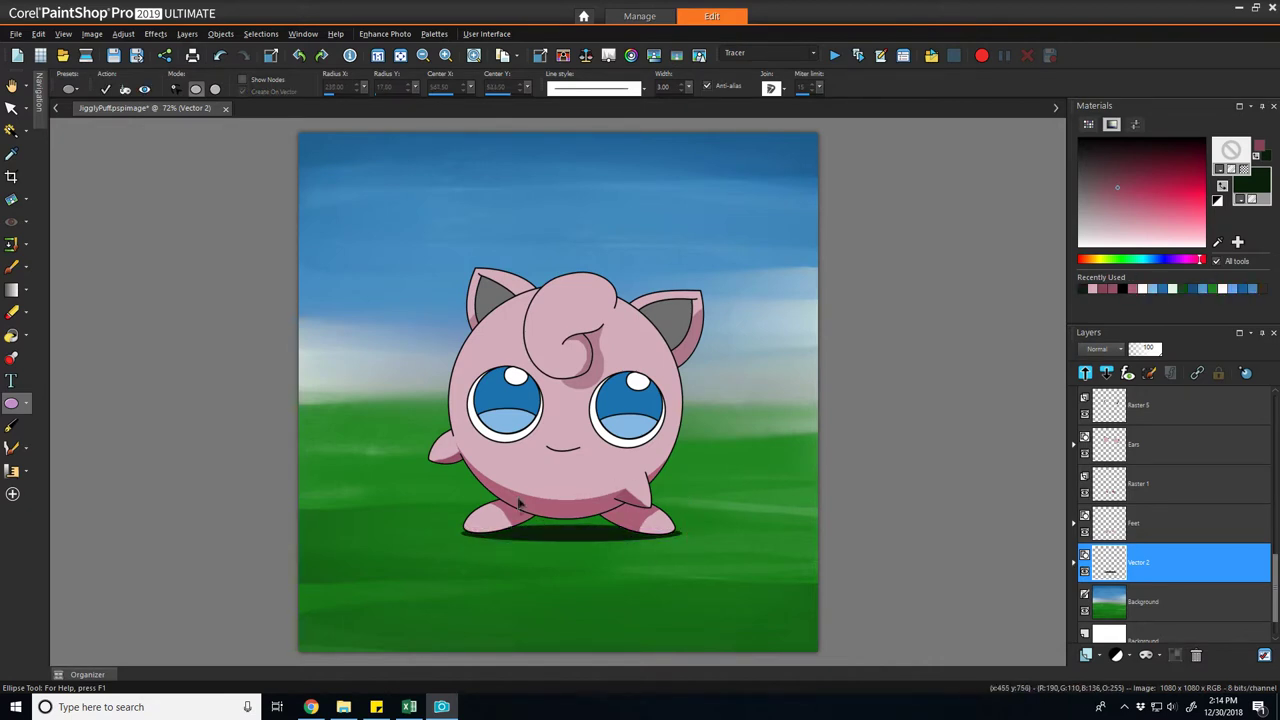
pyautogui.scroll(1, 520, 505)
pyautogui.scroll(2, 530, 519)
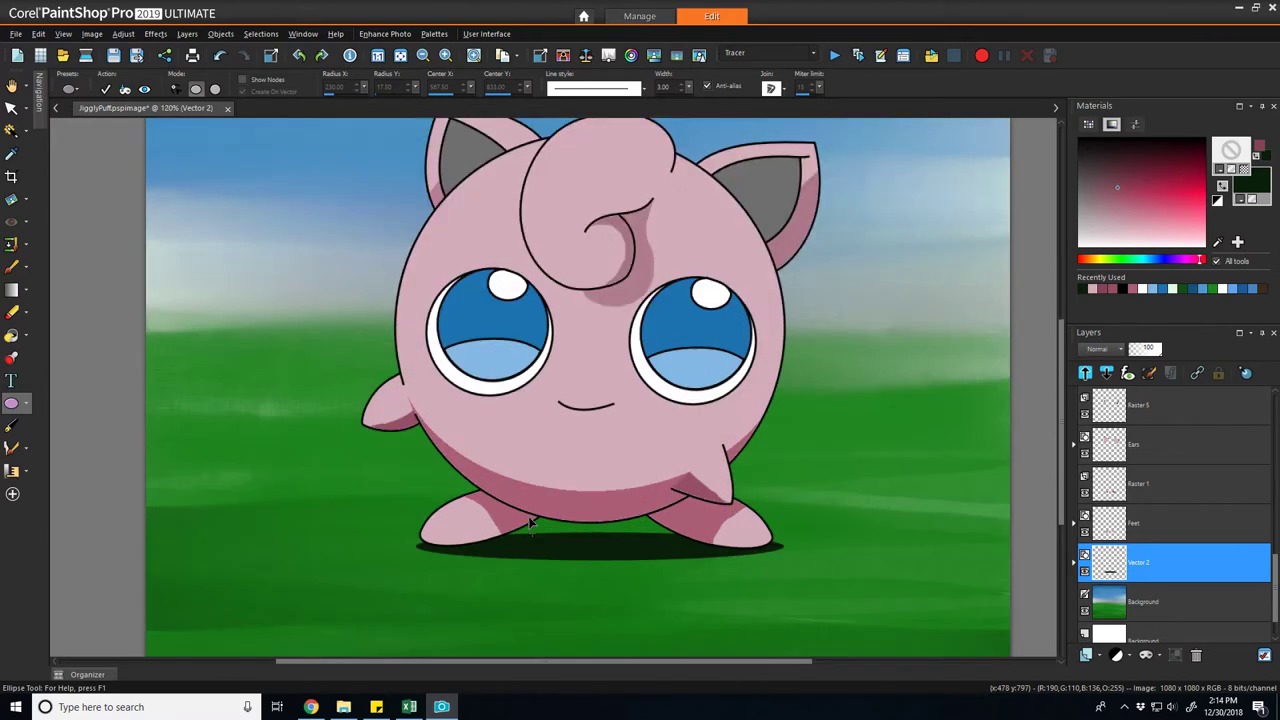
# - Select the dark ground shadow ellipse and convert it to an editable path
pyautogui.click(11, 108)
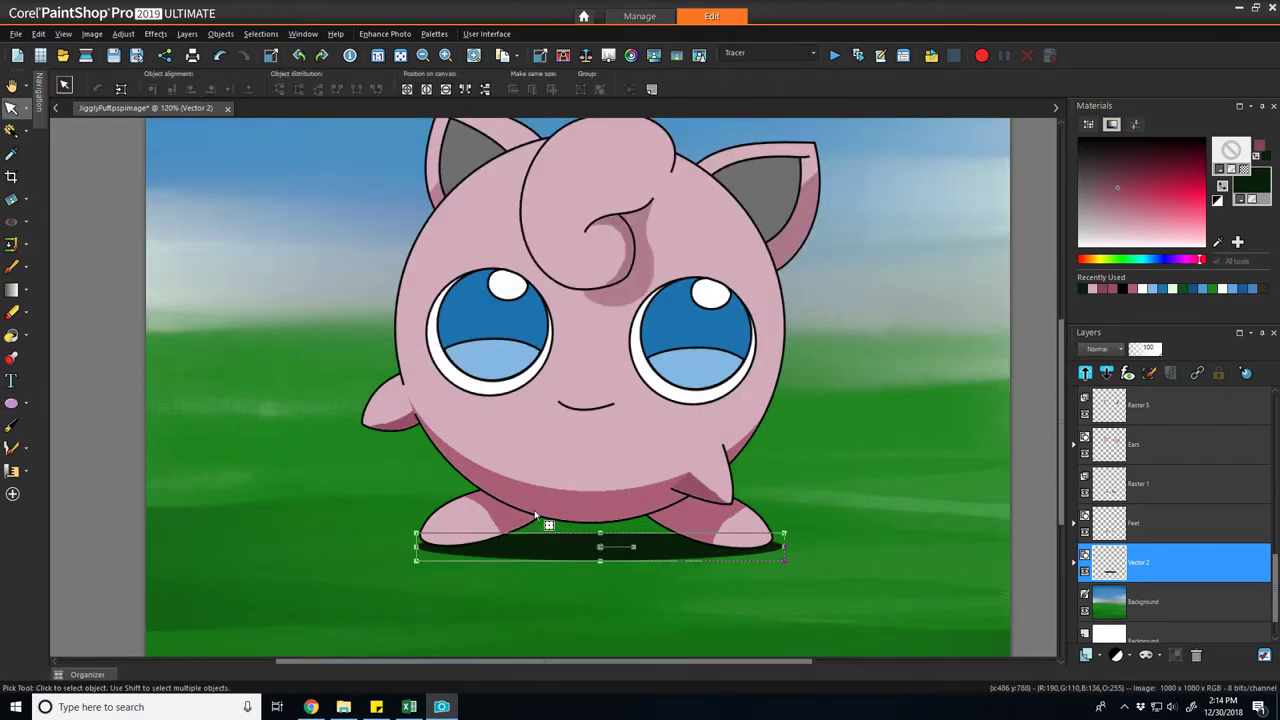
pyautogui.scroll(4, 550, 524)
pyautogui.click(11, 425)
pyautogui.rightClick(575, 567)
pyautogui.click(608, 496)
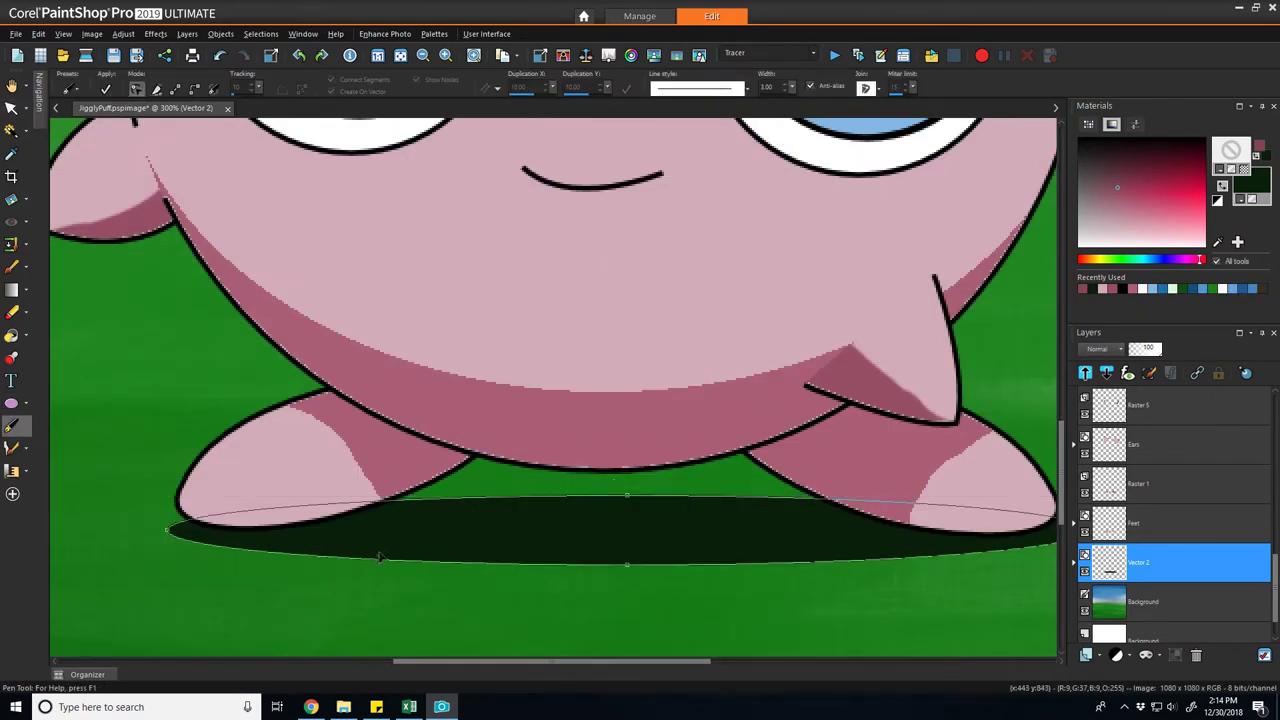
# - Shape the shadow's lower edge into a wave by raising the bottom node and adding and moving nodes between the feet
pyautogui.moveTo(627, 566); pyautogui.dragTo(624, 541)
pyautogui.keyDown('ctrl'); pyautogui.click(454, 555); pyautogui.keyUp('ctrl')
pyautogui.moveTo(355, 558)
pyautogui.mouseDown()
pyautogui.moveTo(376, 547)
pyautogui.moveTo(365, 535)
pyautogui.mouseUp()
pyautogui.moveTo(455, 554); pyautogui.dragTo(497, 545)
pyautogui.moveTo(624, 541); pyautogui.dragTo(589, 548)
pyautogui.moveTo(769, 549); pyautogui.dragTo(791, 535)
pyautogui.keyDown('ctrl'); pyautogui.click(701, 545); pyautogui.keyUp('ctrl')
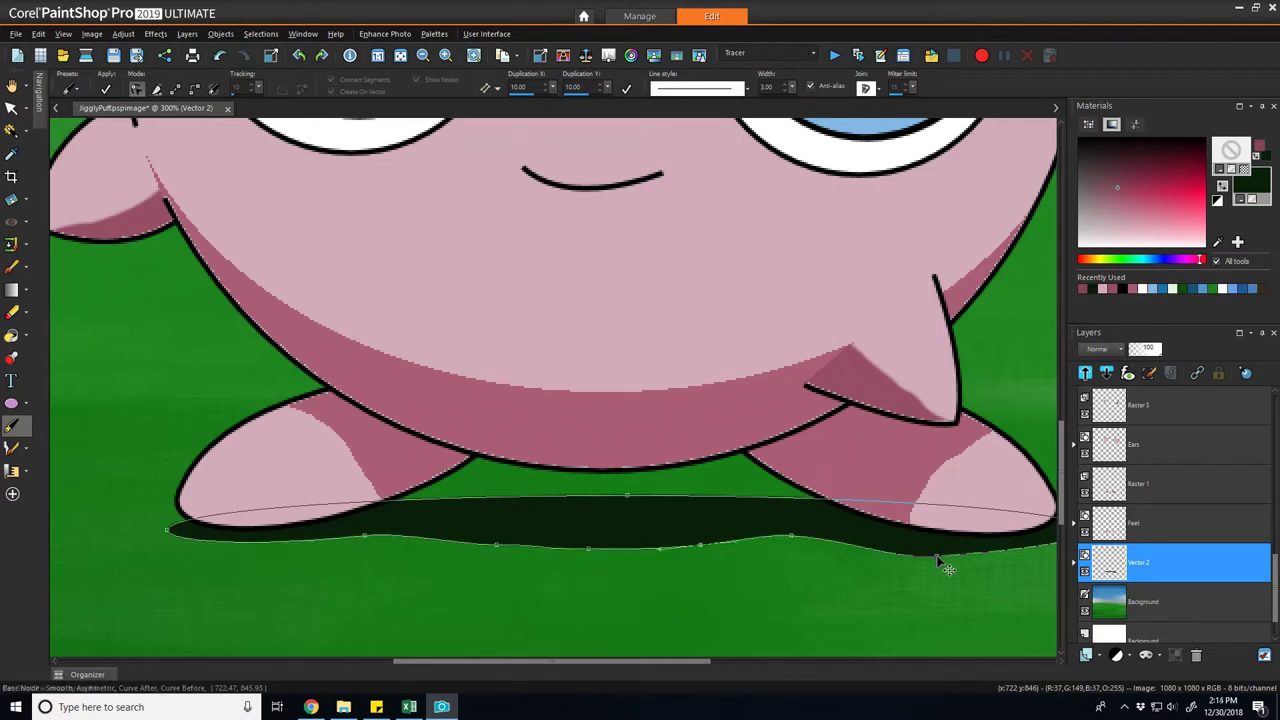
# - Fine-tune the nodes and curve of the shadow's lower edge beneath the image-right foot
pyautogui.scroll(-1, 948, 568)
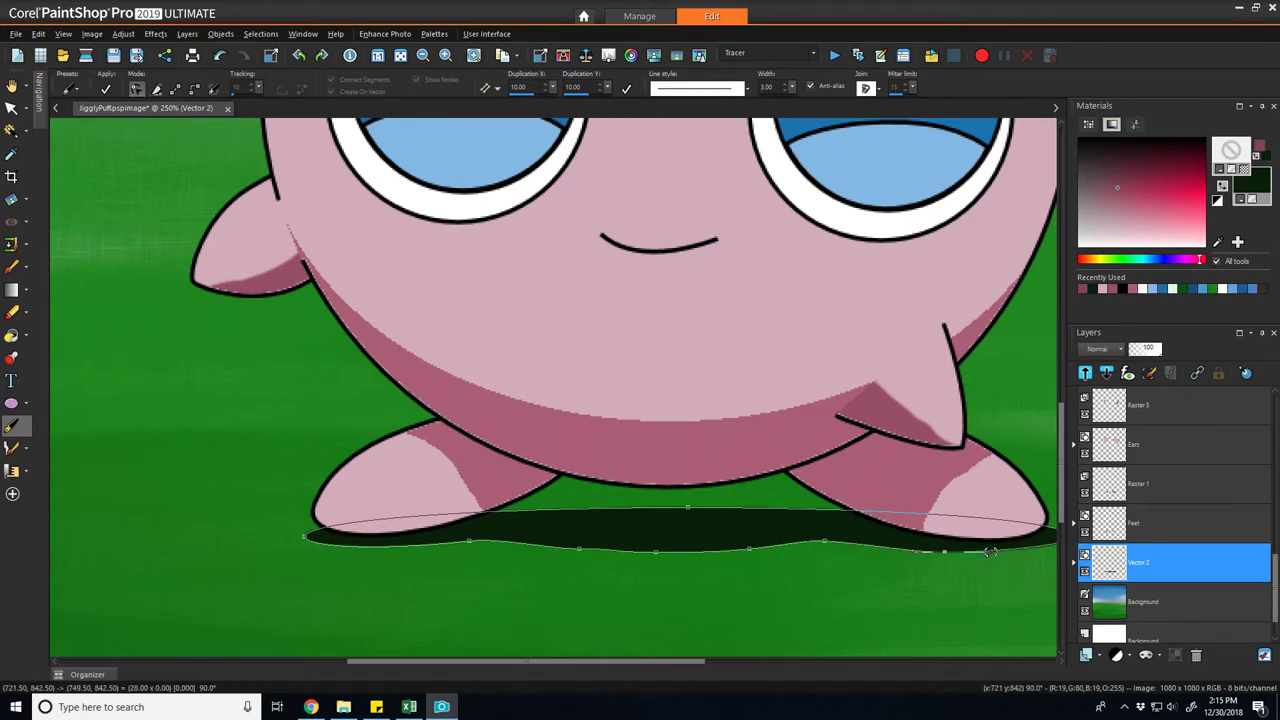
pyautogui.scroll(-2, 757, 568)
pyautogui.moveTo(810, 557); pyautogui.dragTo(812, 554)
pyautogui.moveTo(753, 556)
pyautogui.mouseDown()
pyautogui.moveTo(696, 562)
pyautogui.moveTo(760, 560)
pyautogui.mouseUp()
pyautogui.scroll(-1, 771, 566)
pyautogui.click(12, 86)
pyautogui.scroll(-1, 520, 410)
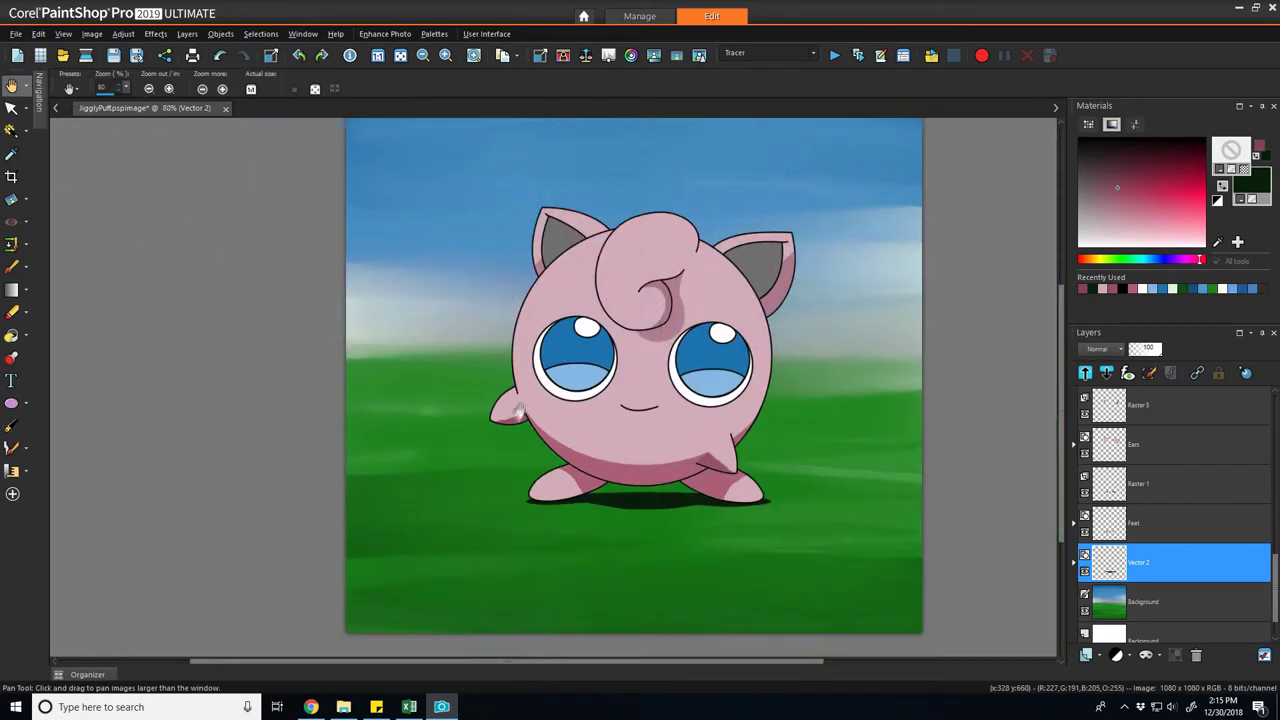
# - Narrow the ground shadow so its image-right end fits under the foot
pyautogui.scroll(3, 677, 480)
pyautogui.press('k')
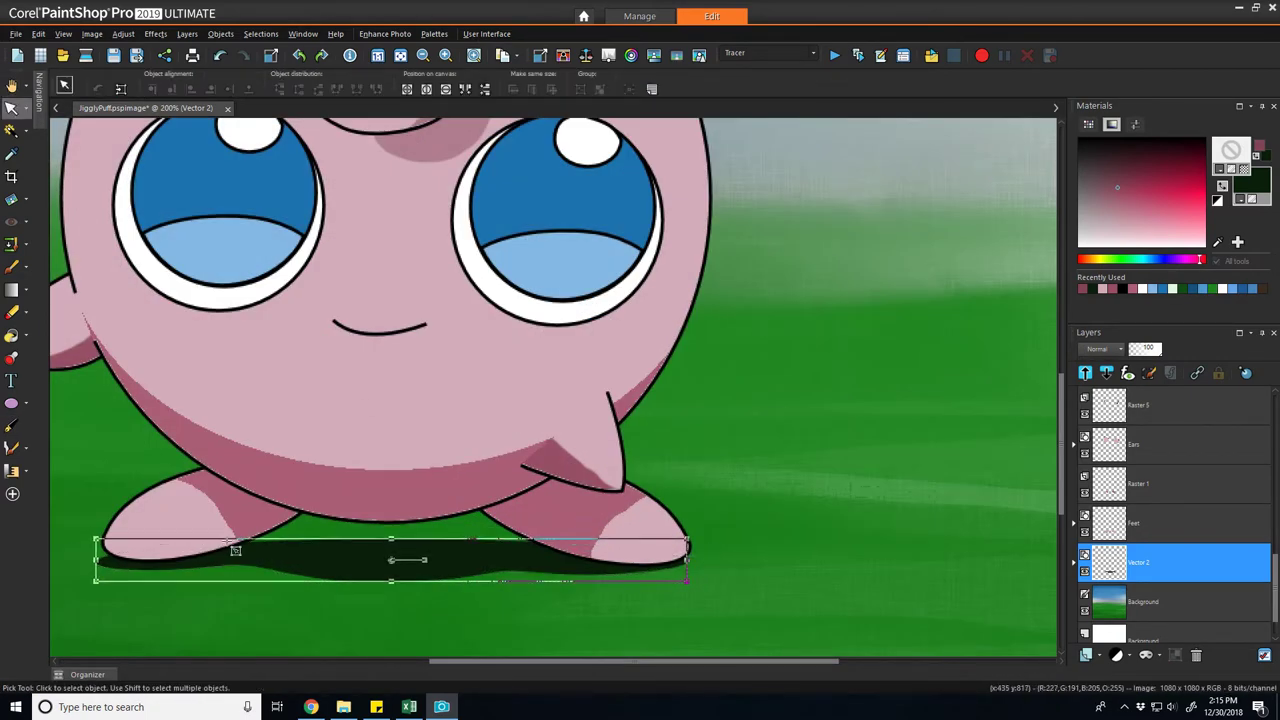
pyautogui.press('a')
pyautogui.scroll(-3, 391, 347)
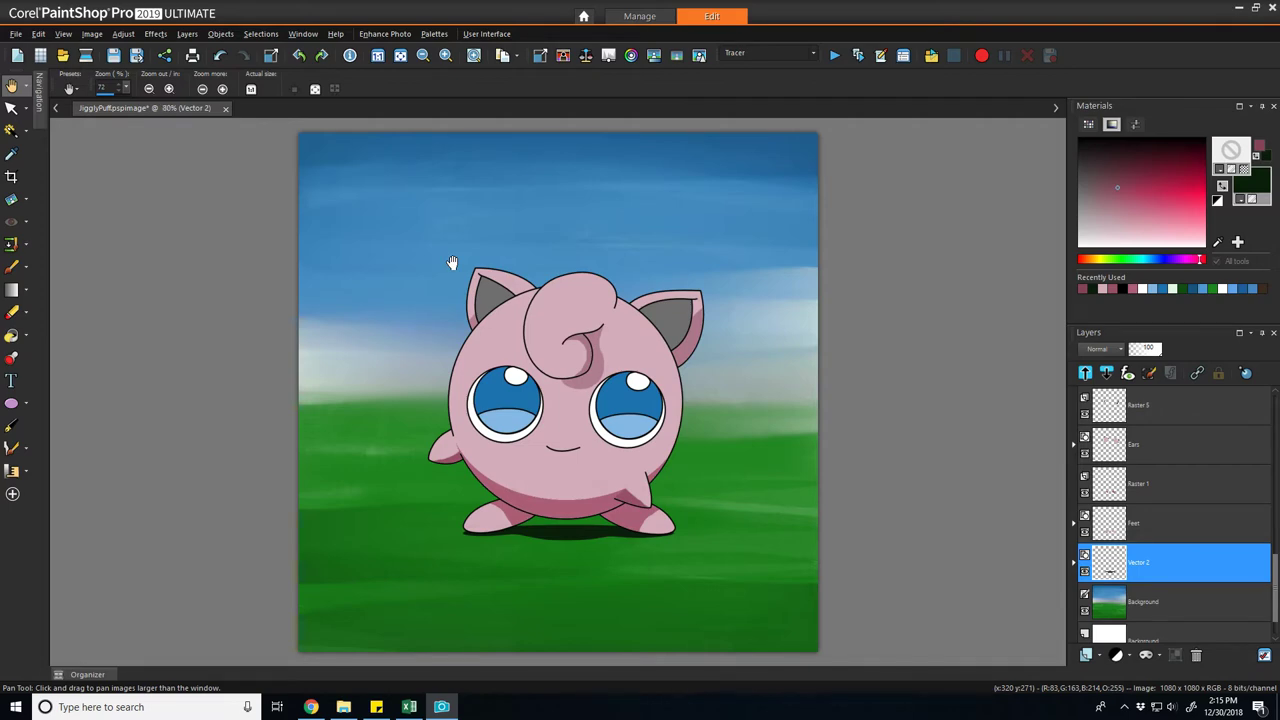
# - Select the gray inner shape of the image-left ear and check the EarShadow layer by hiding and showing it
pyautogui.scroll(5, 452, 262)
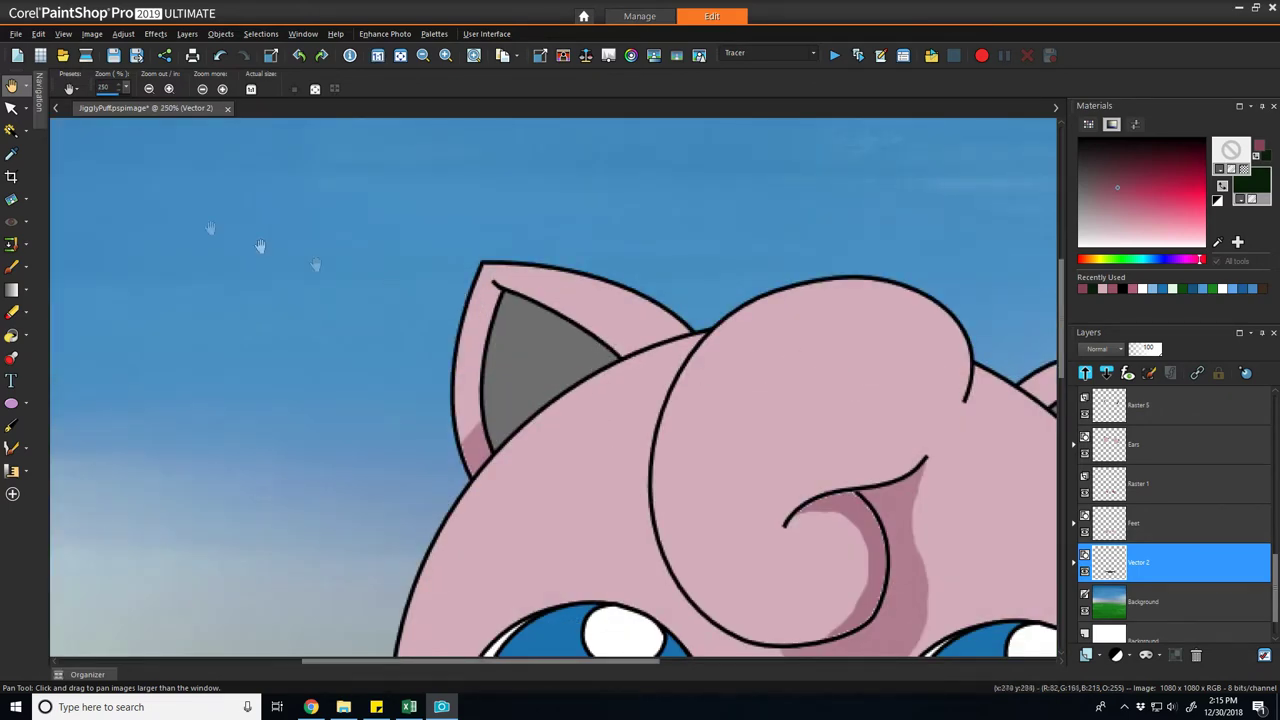
pyautogui.press('k')
pyautogui.click(525, 367)
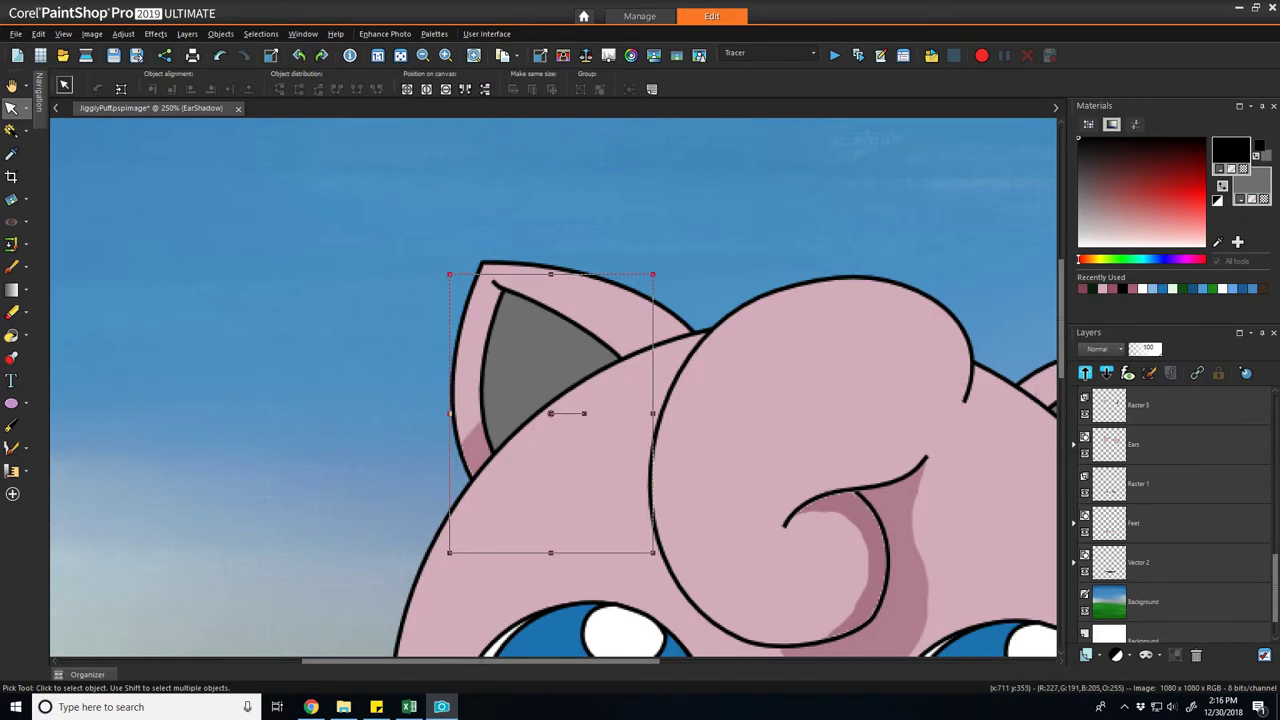
pyautogui.scroll(3, 1276, 572)
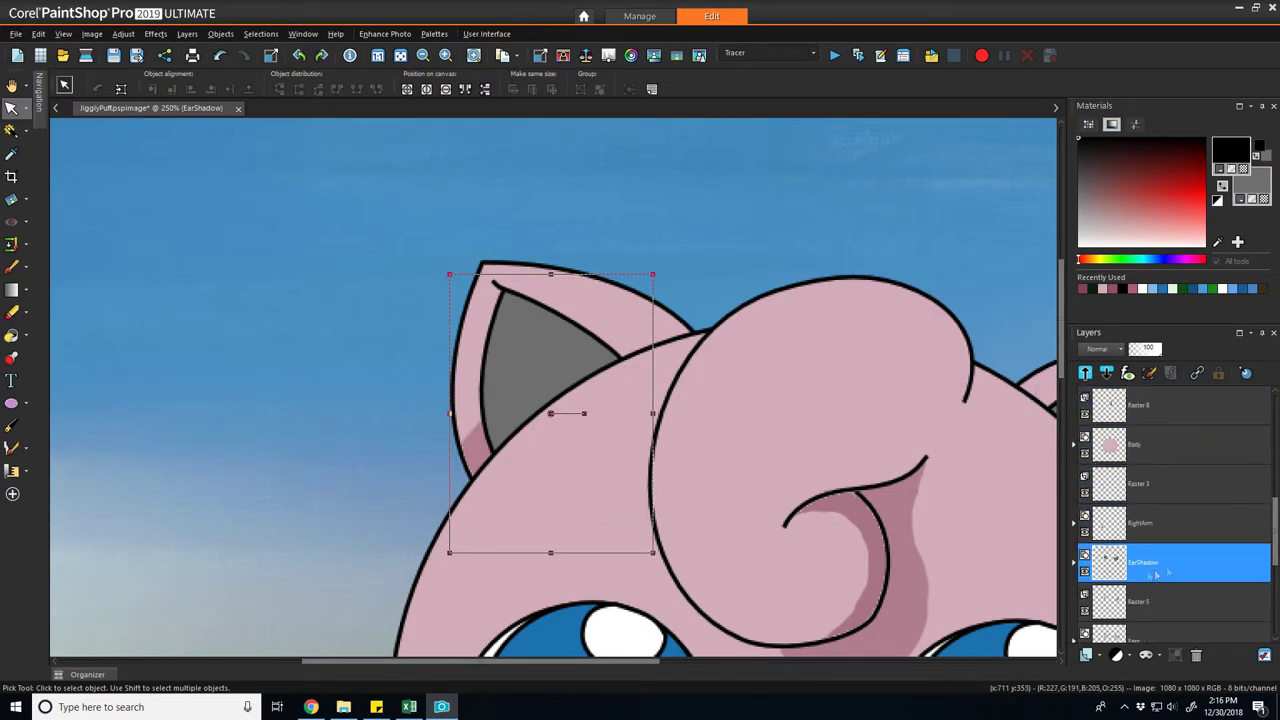
pyautogui.click(1085, 571)
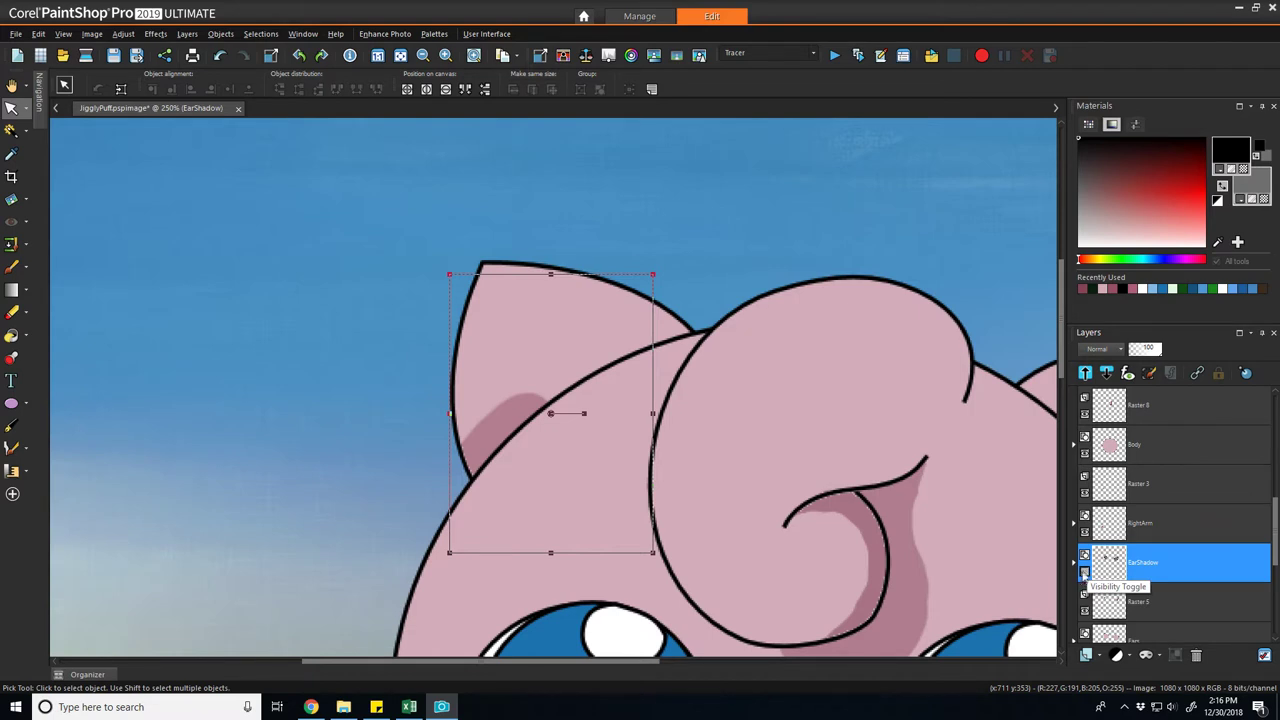
pyautogui.click(1085, 571)
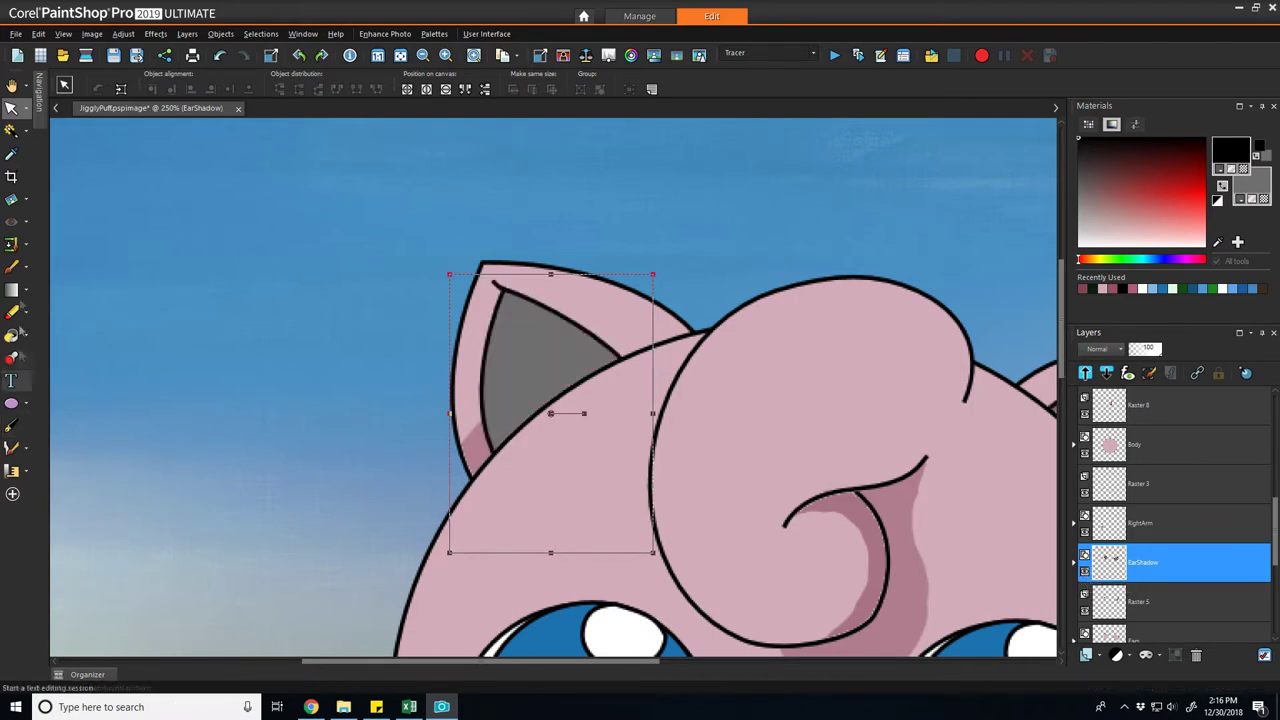
# - Select the gray inner-ear area with the Magic Wand and add a raster layer above EarShadow
pyautogui.click(12, 130)
pyautogui.click(557, 388)
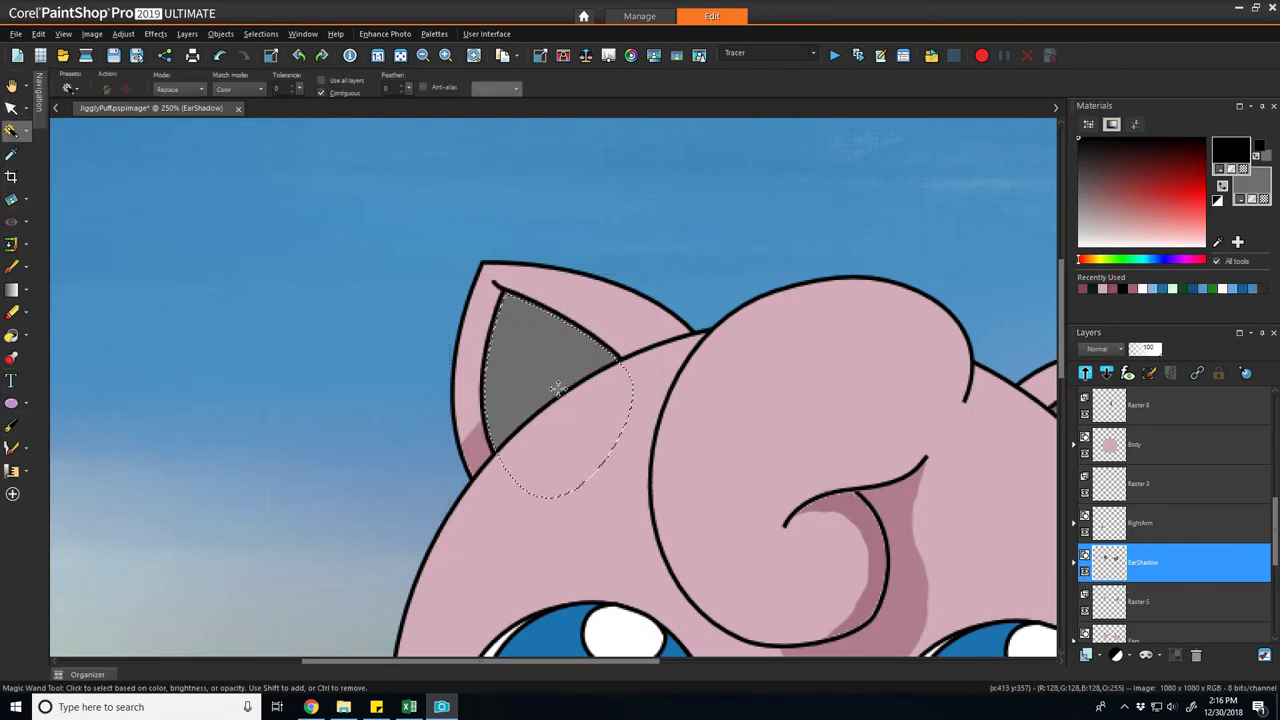
pyautogui.click(1090, 656)
pyautogui.click(1140, 542)
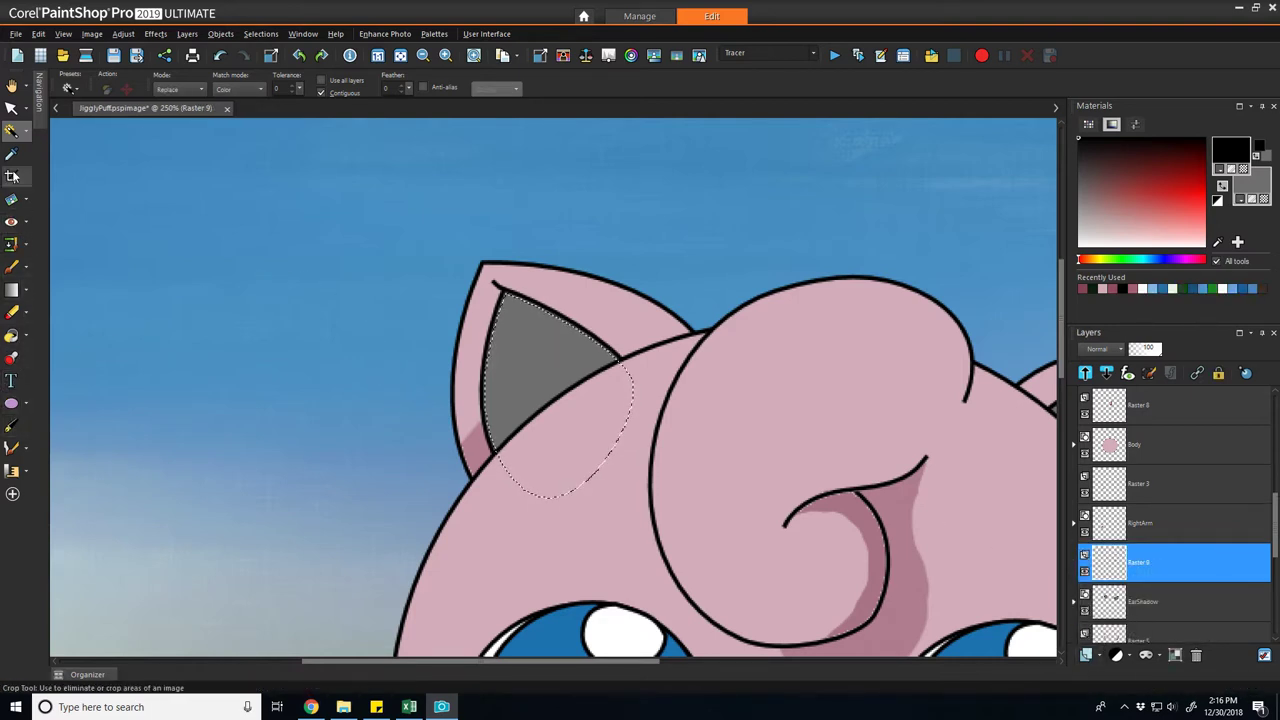
# - Paint the upper part of the selected inner ear black with a size 38 brush, leaving a gray area at the base
pyautogui.click(12, 267)
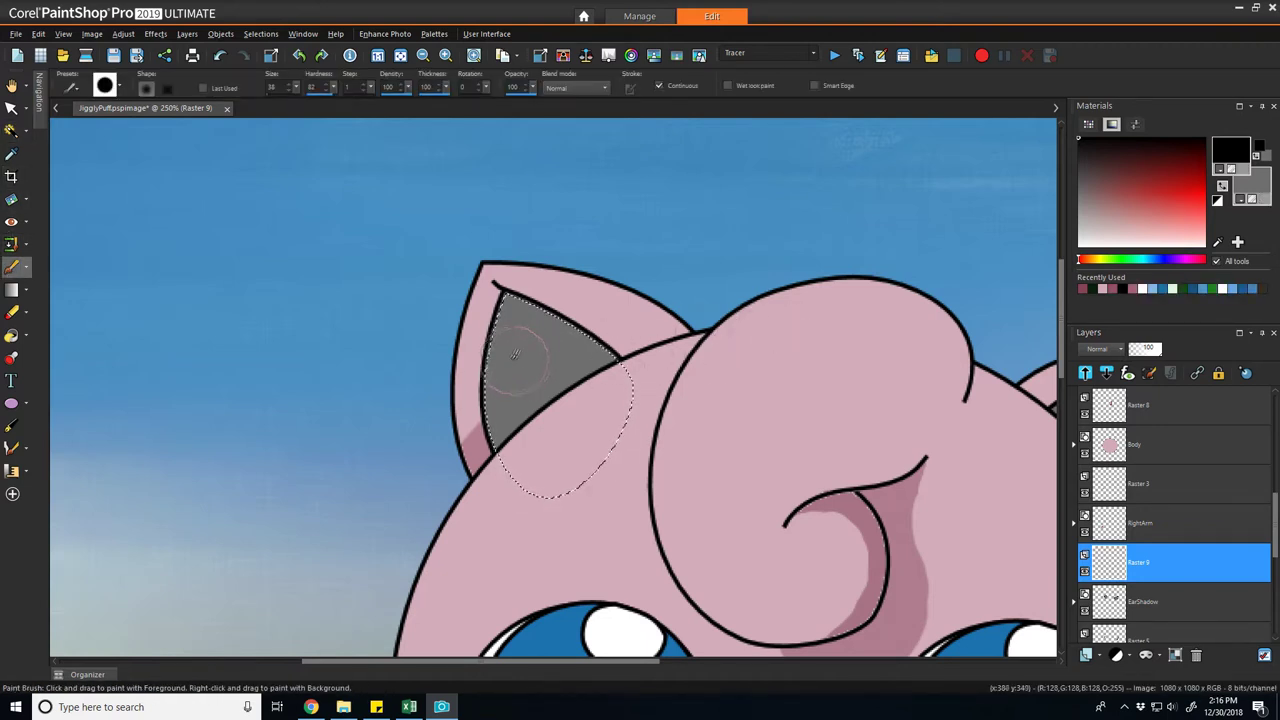
pyautogui.moveTo(481, 345); pyautogui.dragTo(560, 358)
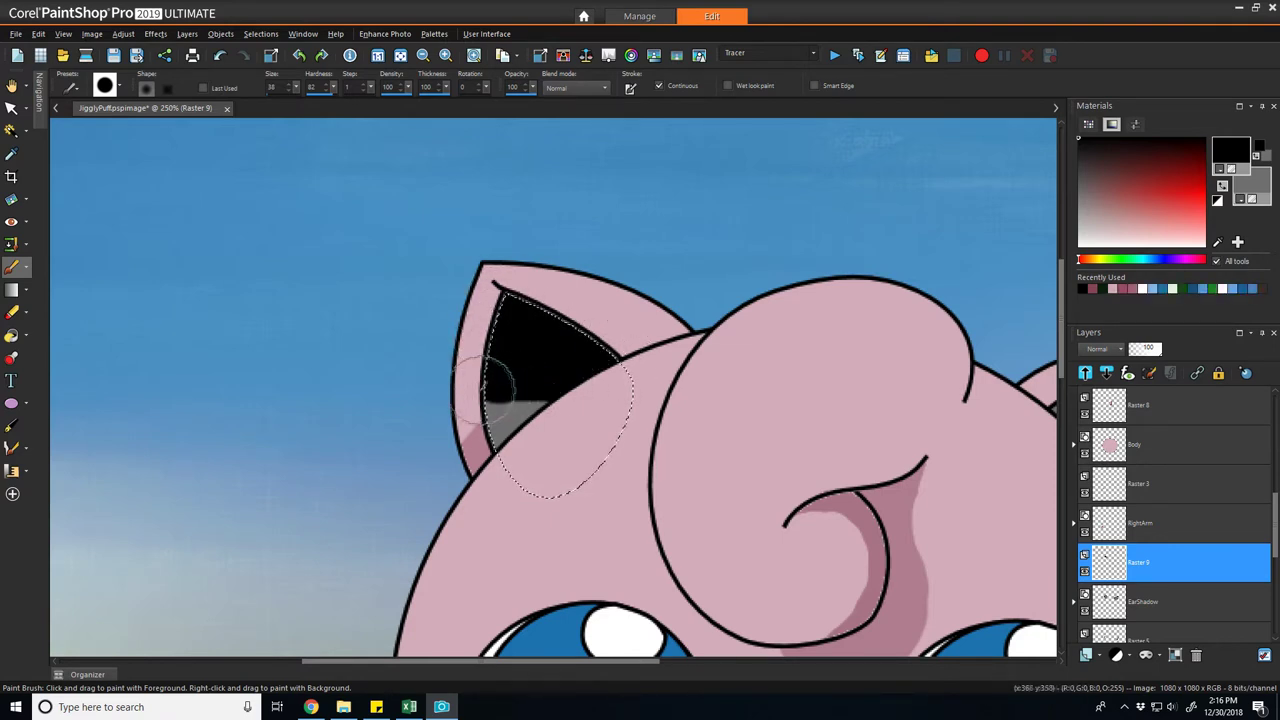
pyautogui.moveTo(459, 393); pyautogui.dragTo(514, 379)
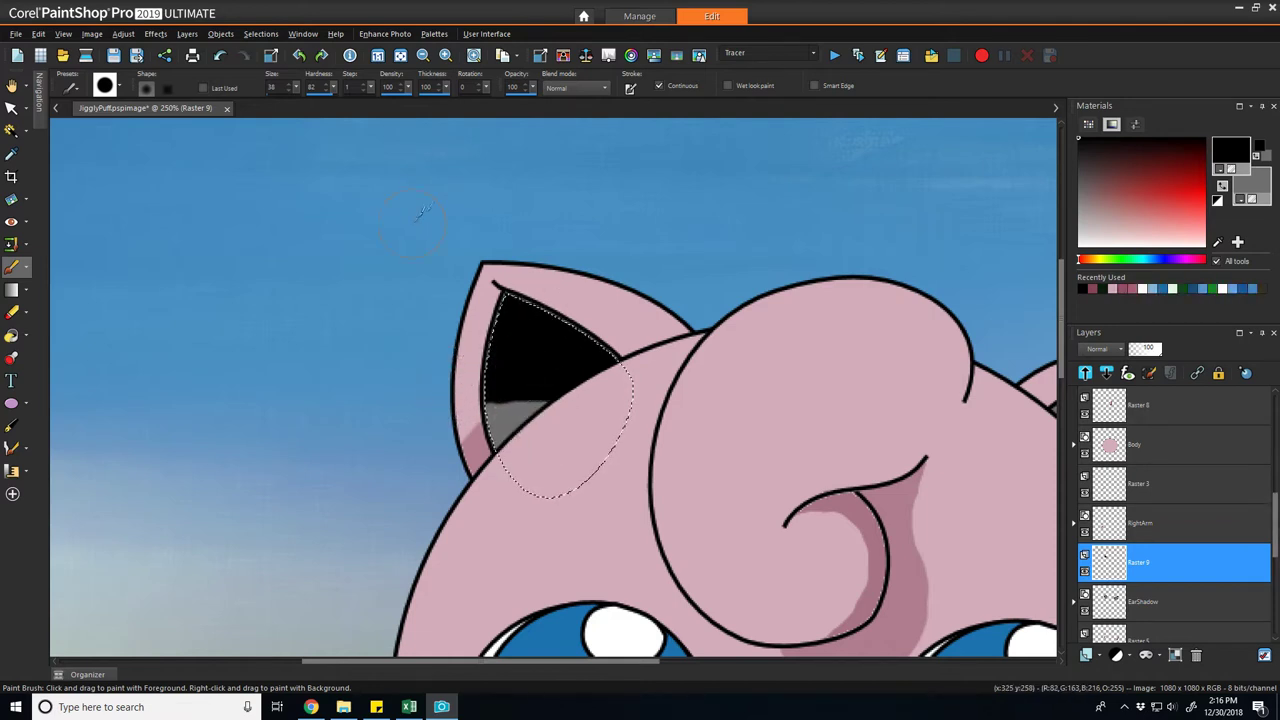
pyautogui.scroll(-5, 771, 357)
pyautogui.scroll(1, 1038, 478)
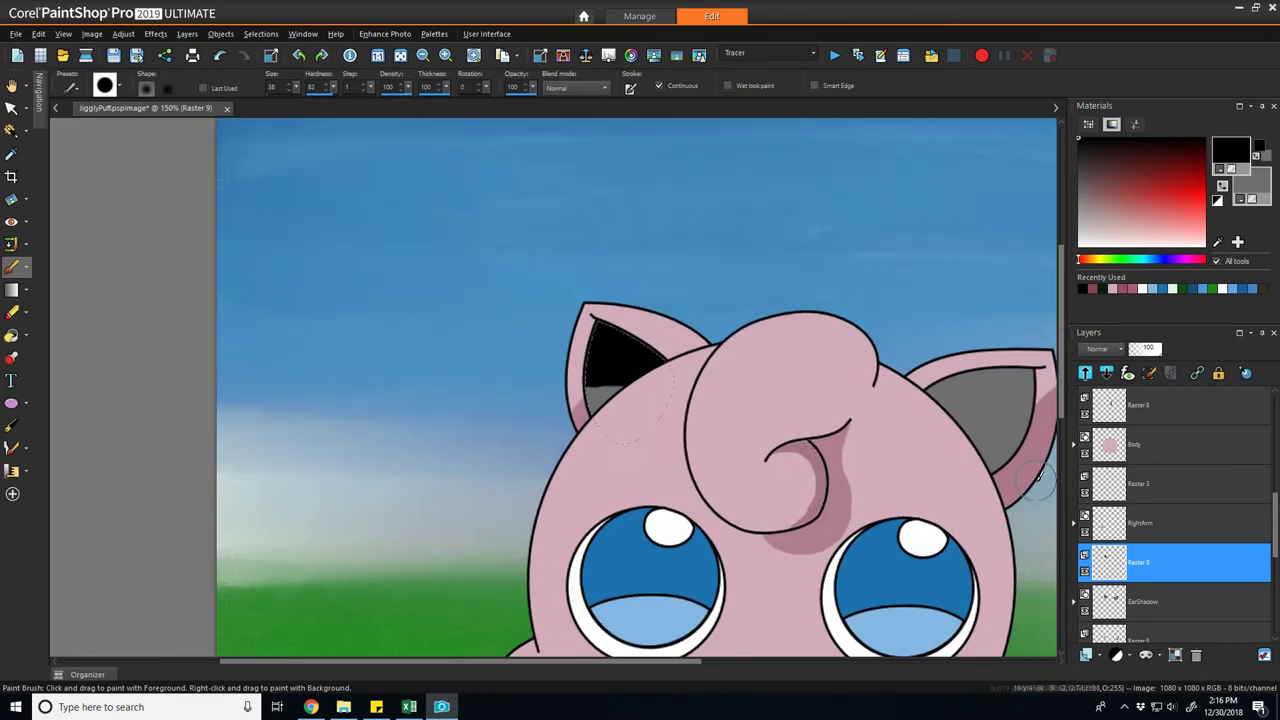
pyautogui.scroll(3, 1038, 478)
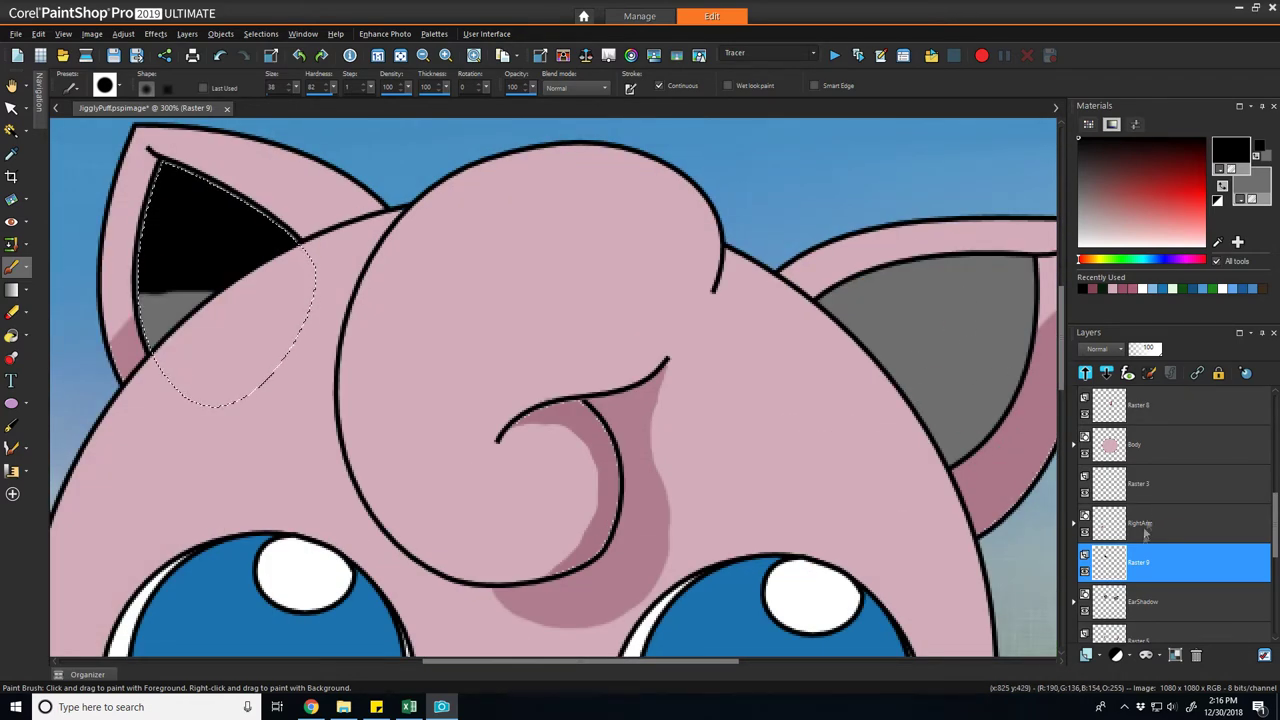
# - Select the gray inner area of the image-right ear on EarShadow with the Magic Wand and make Raster 9 the active layer
pyautogui.click(1142, 601)
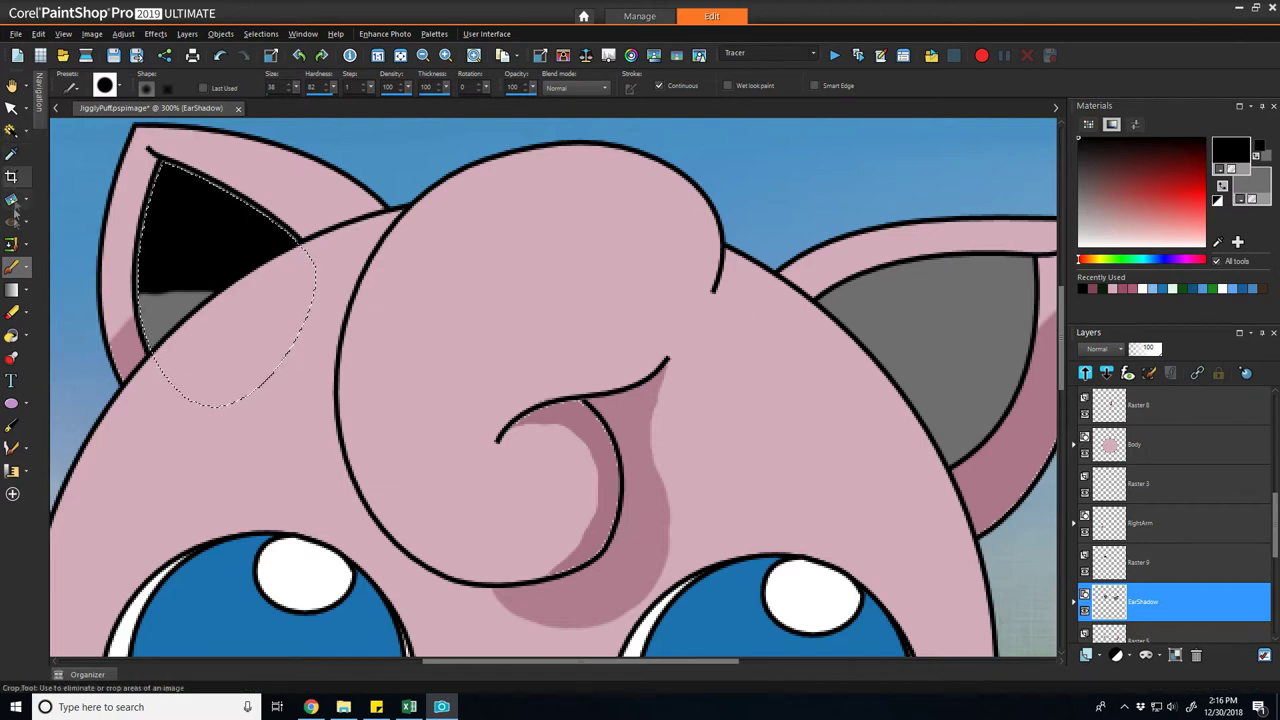
pyautogui.click(11, 130)
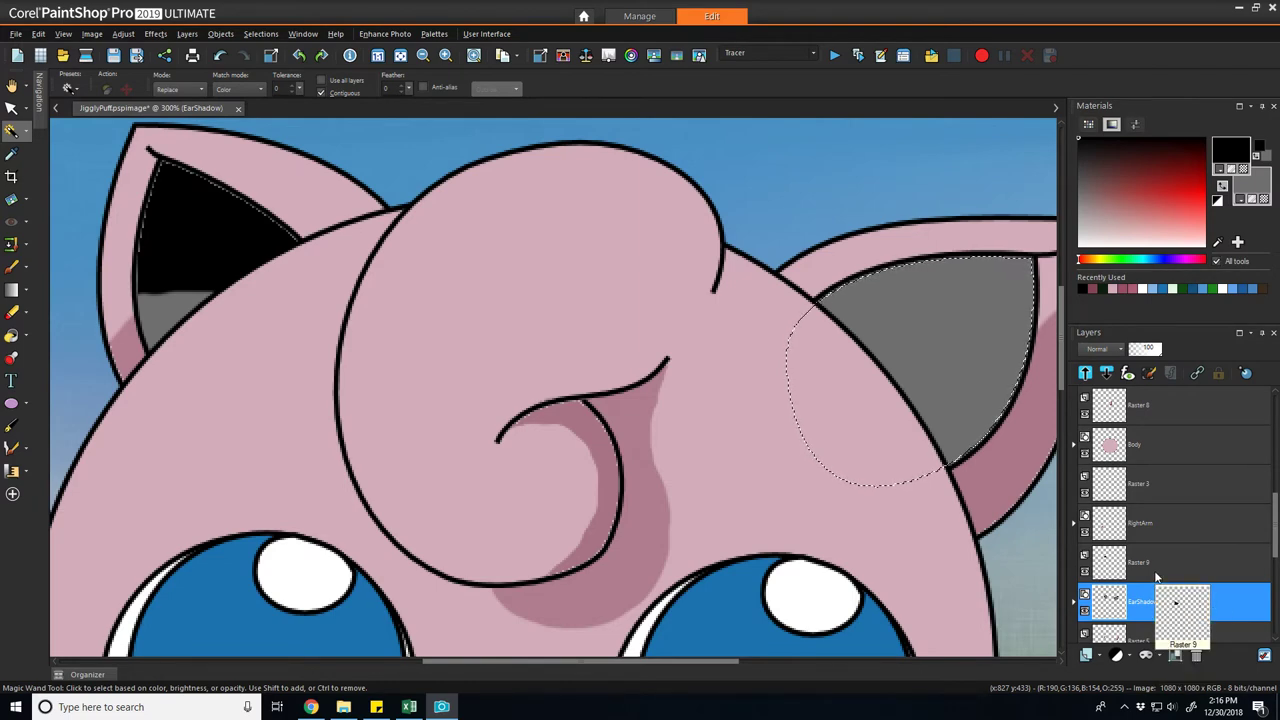
pyautogui.click(1154, 568)
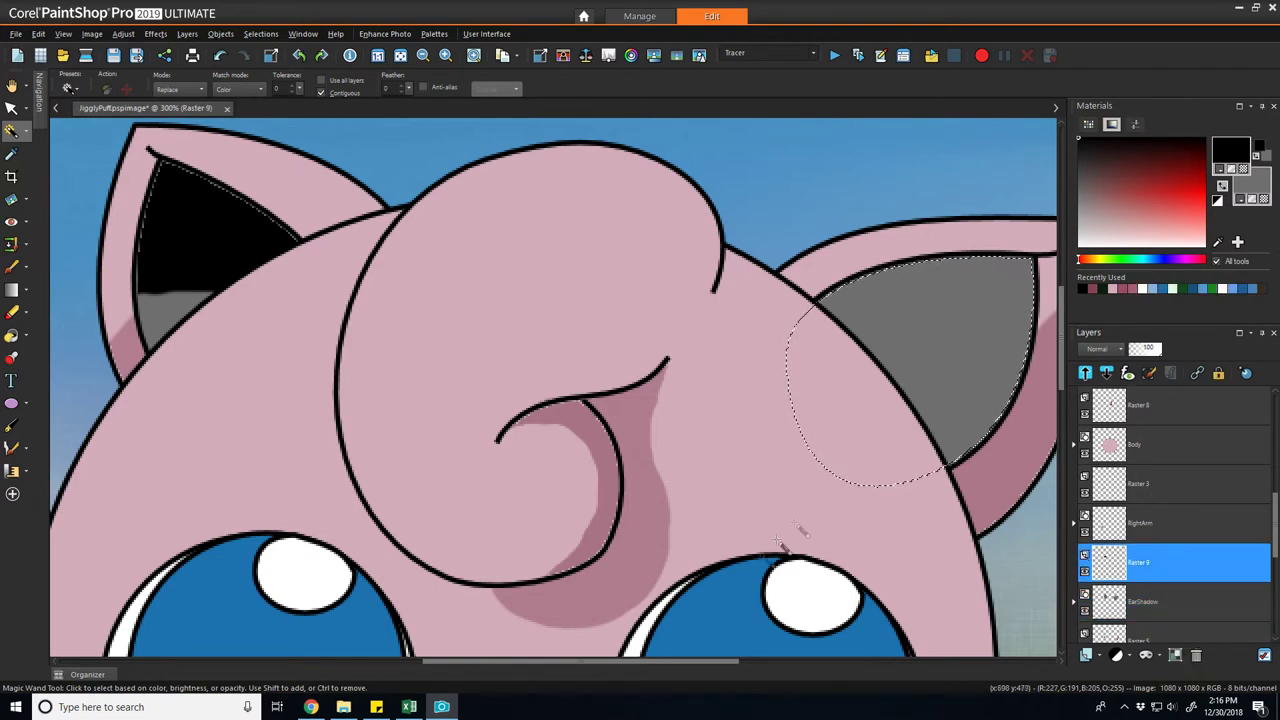
# - Paint the upper part of the selected image-right inner ear black with the size 38 brush, leaving a gray area at the base
pyautogui.moveTo(654, 666); pyautogui.dragTo(759, 663)
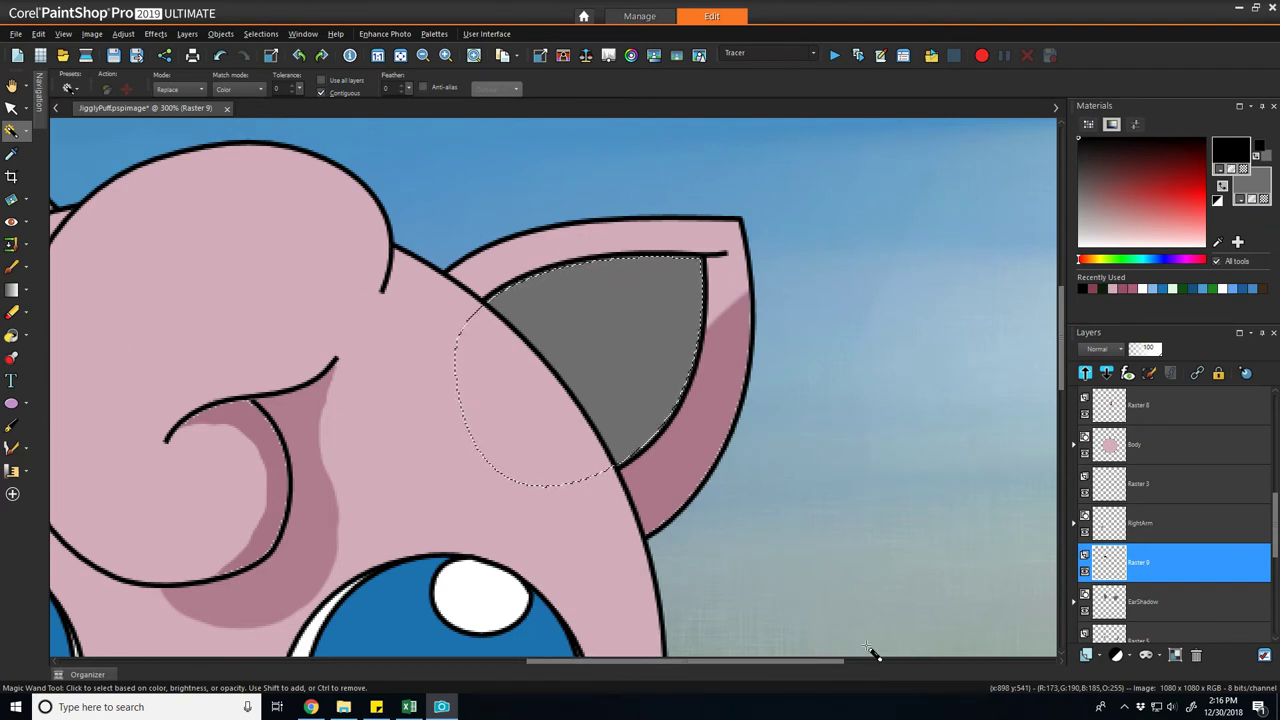
pyautogui.click(12, 267)
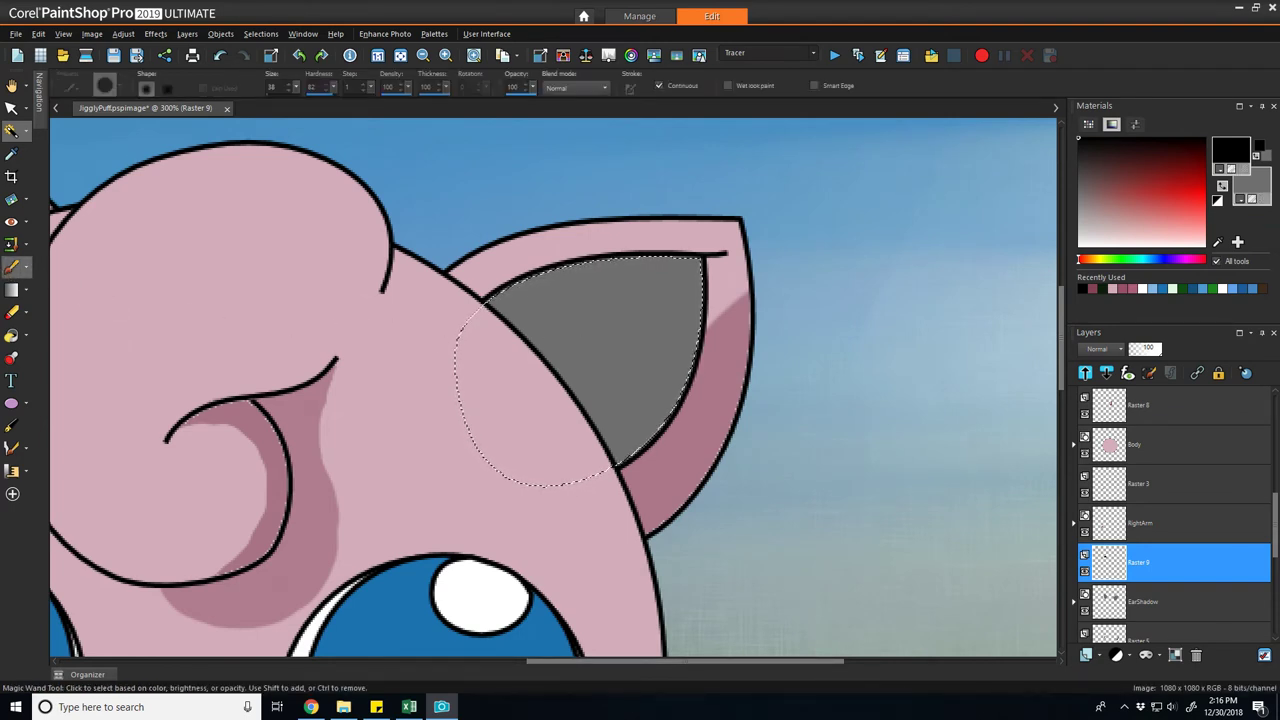
pyautogui.moveTo(500, 318); pyautogui.dragTo(698, 250)
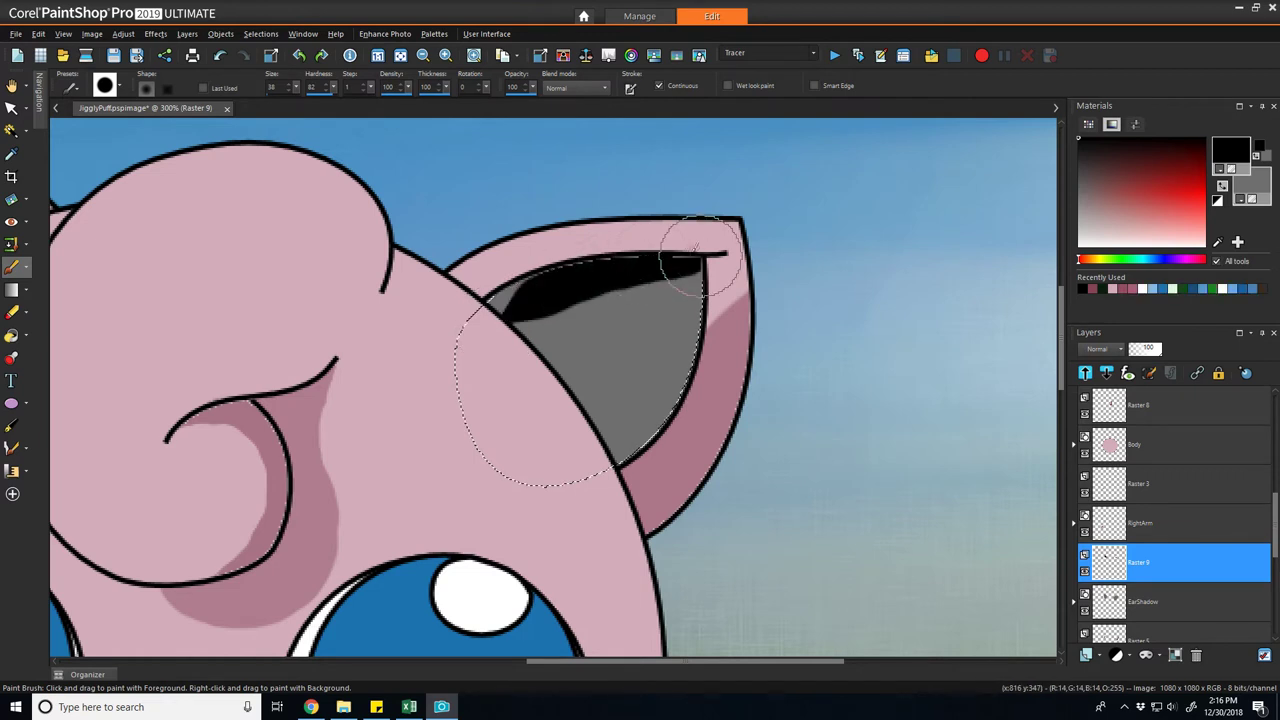
pyautogui.moveTo(468, 306)
pyautogui.mouseDown()
pyautogui.moveTo(700, 285)
pyautogui.moveTo(500, 340)
pyautogui.moveTo(726, 330)
pyautogui.moveTo(509, 366)
pyautogui.moveTo(724, 312)
pyautogui.moveTo(668, 250)
pyautogui.moveTo(514, 309)
pyautogui.moveTo(514, 400)
pyautogui.moveTo(568, 364)
pyautogui.moveTo(712, 318)
pyautogui.mouseUp()
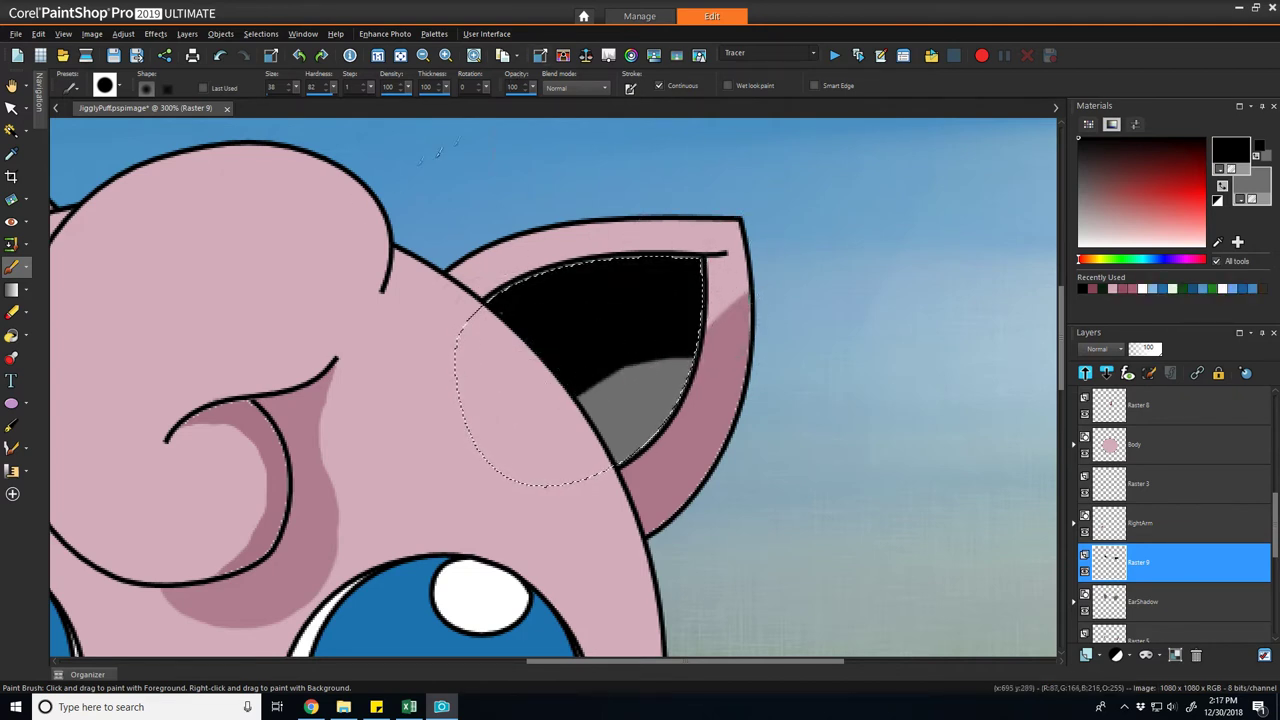
# - Lower the opacity of the Raster 9 ear shading, clear the selection and check the whole character
pyautogui.scroll(-4, 738, 172)
pyautogui.click(11, 131)
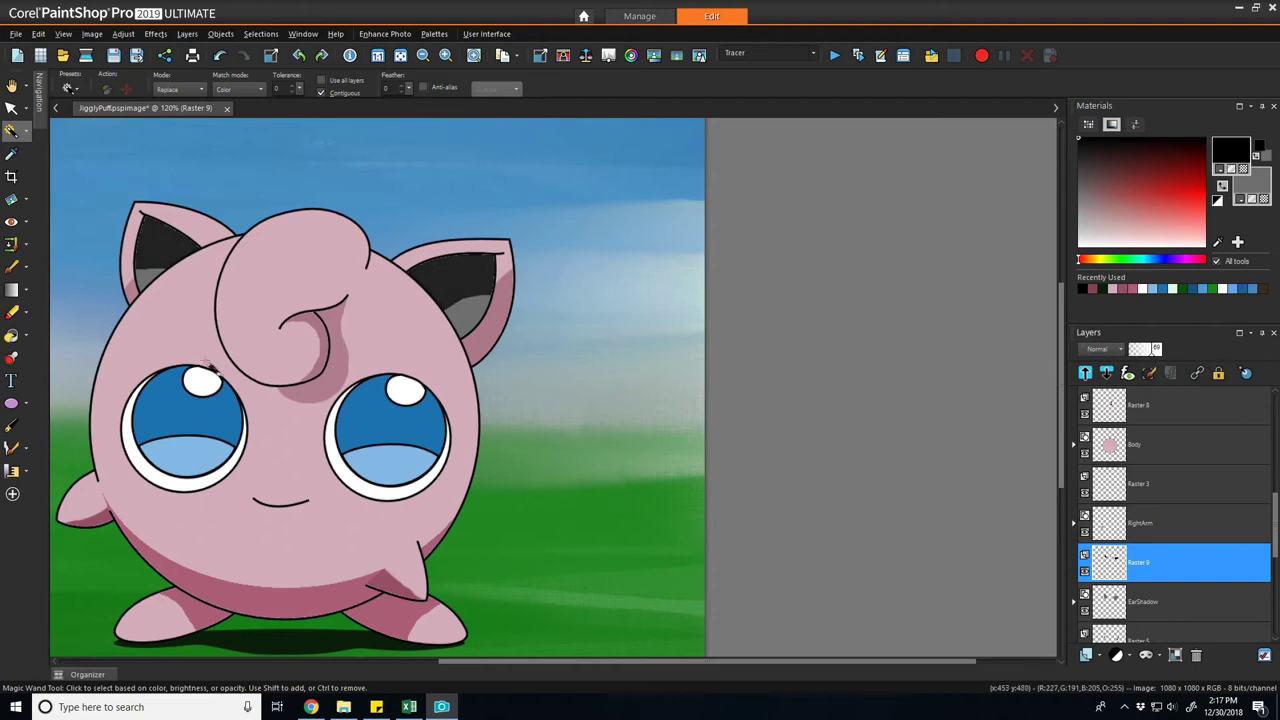
pyautogui.scroll(-3, 208, 363)
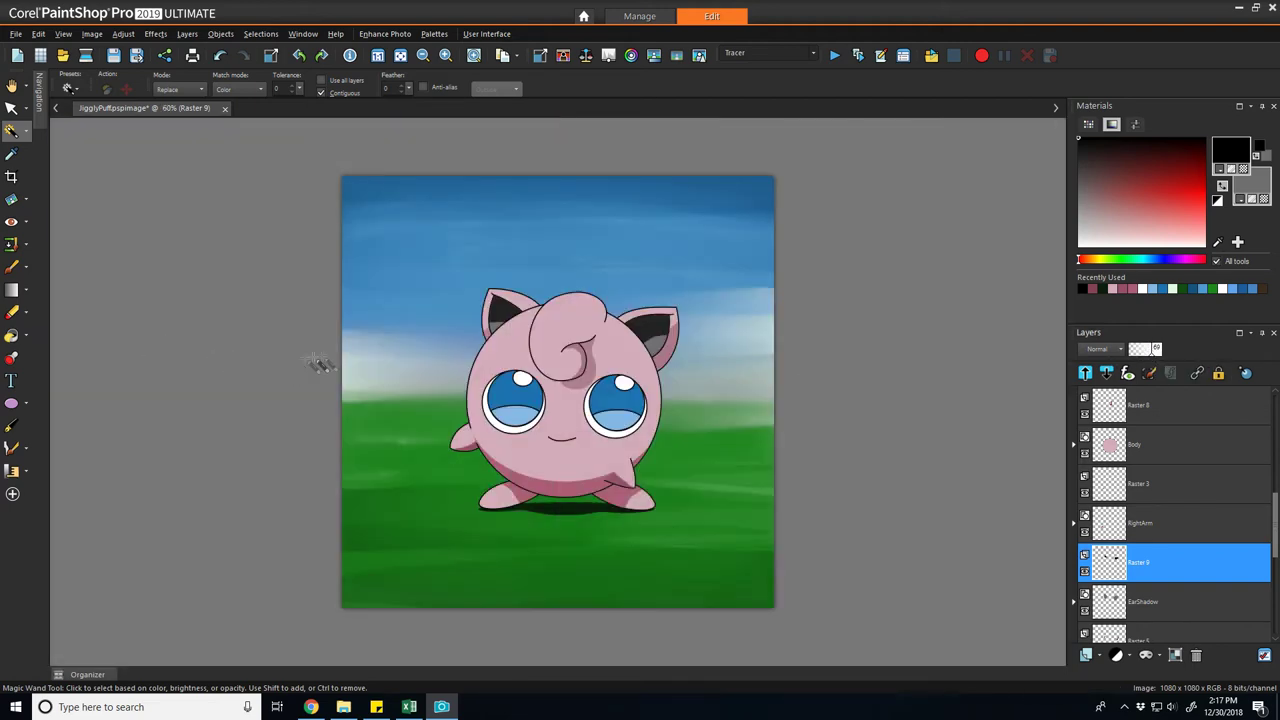